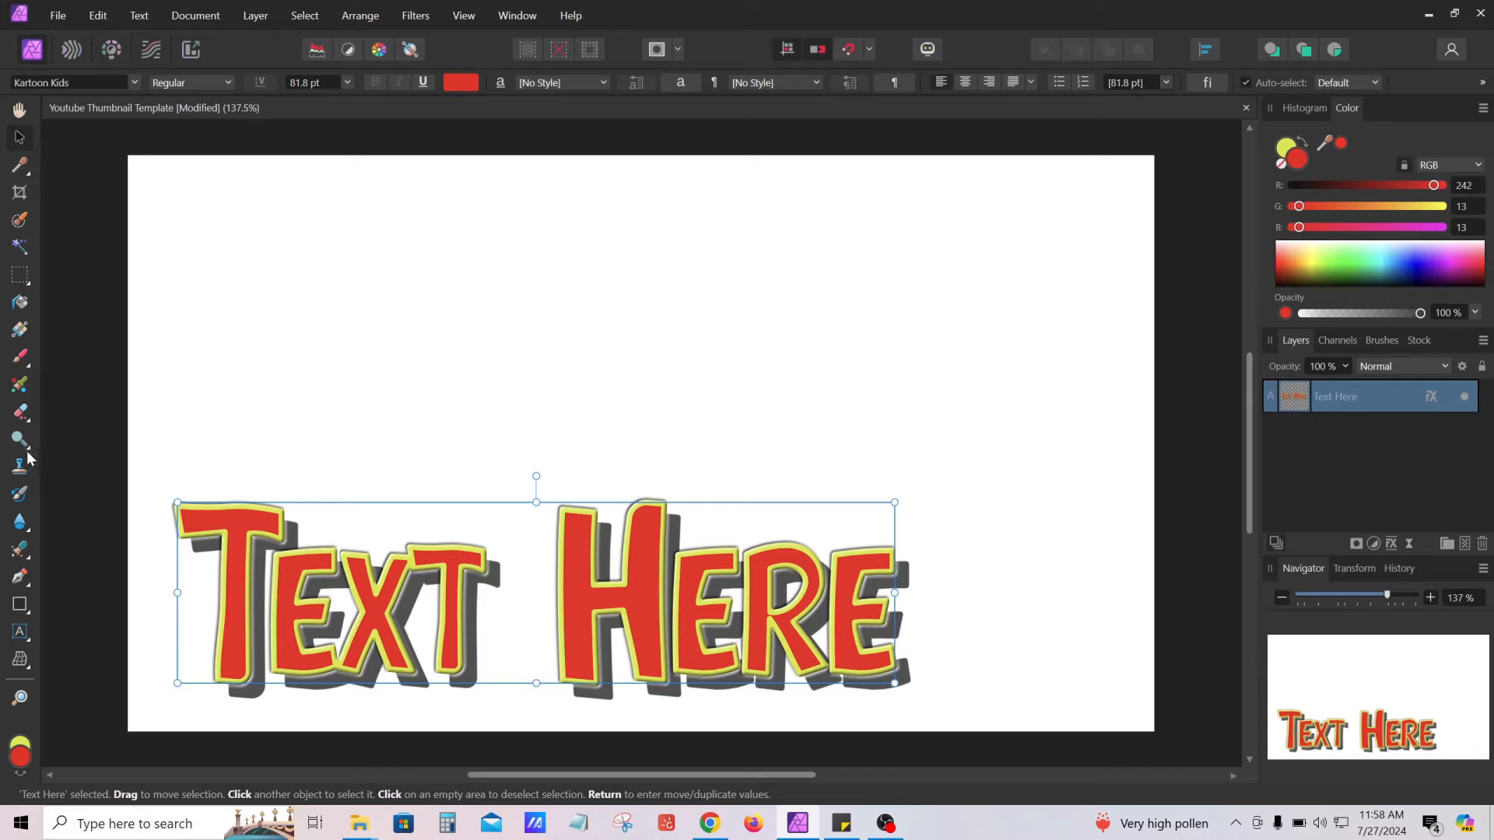
Move the "Text Here" title slightly upward and scale it down proportionally to a font size of 74.7 pt
click(19, 111)
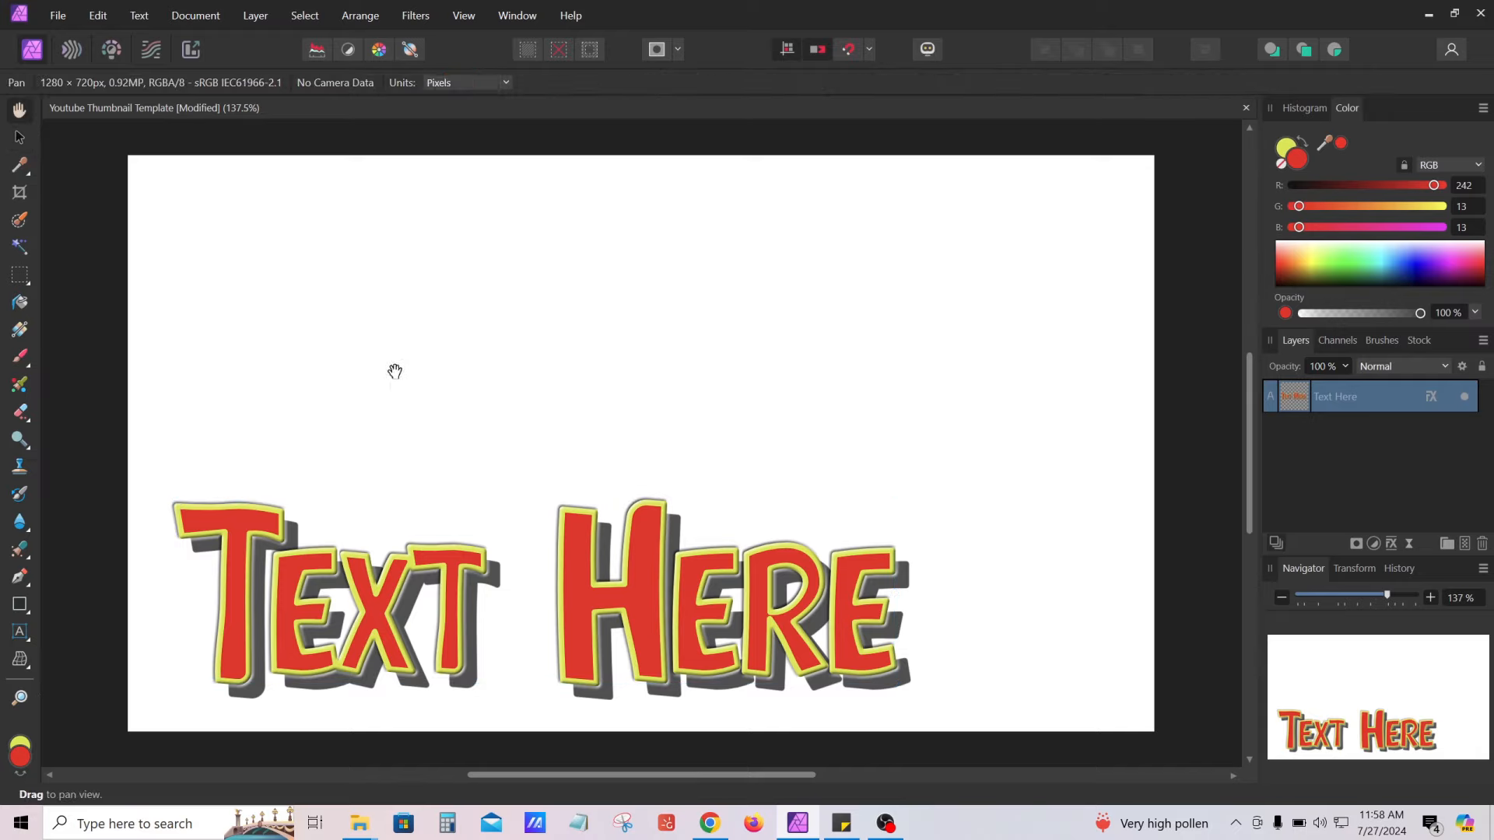
mouse_move(631, 562)
mouse_down()
mouse_move(655, 526)
mouse_move(473, 534)
mouse_move(589, 537)
mouse_move(626, 576)
mouse_move(607, 572)
mouse_up()
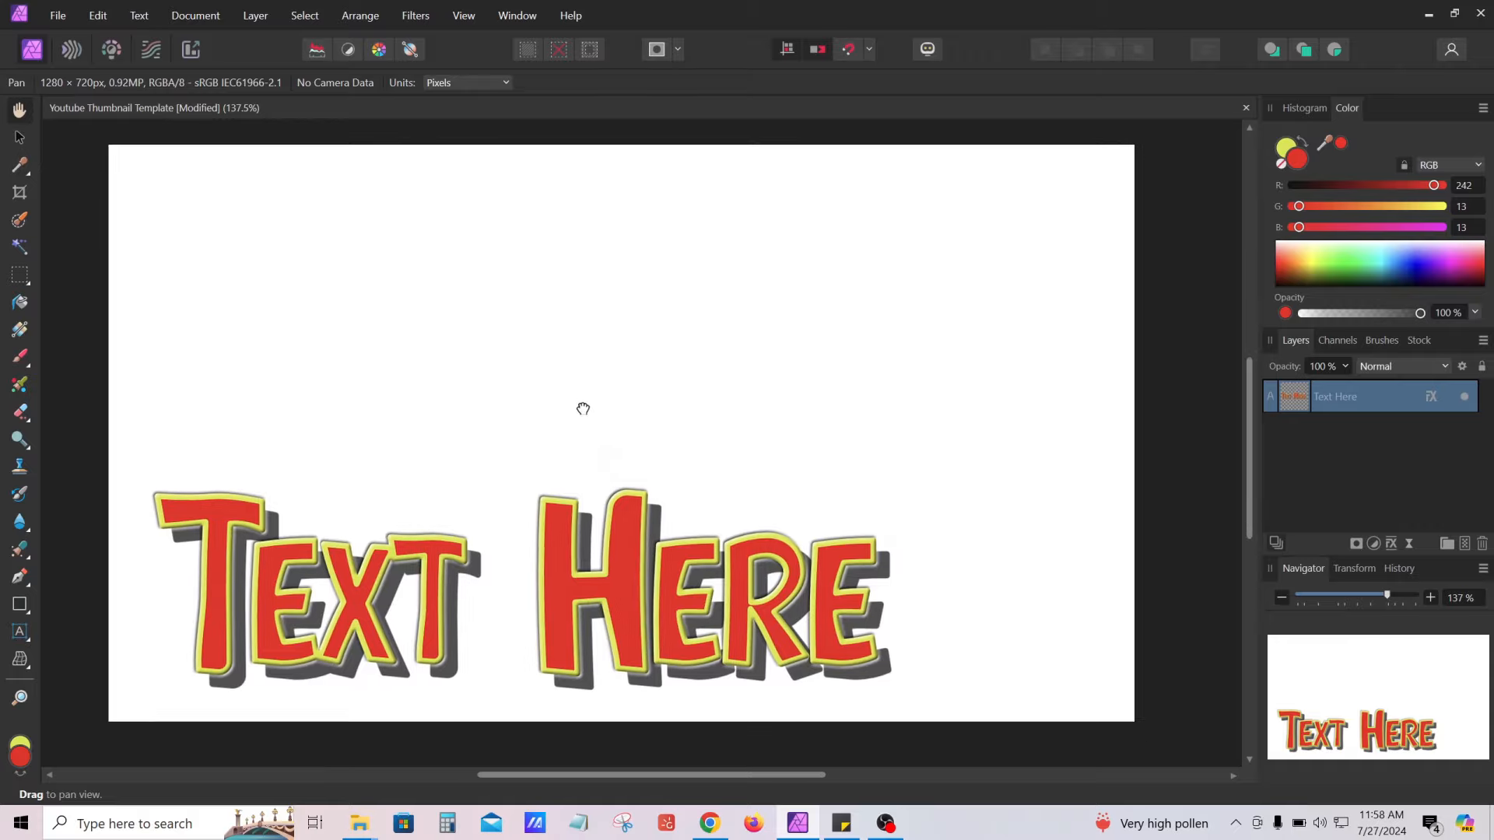
drag(584, 407, 544, 397)
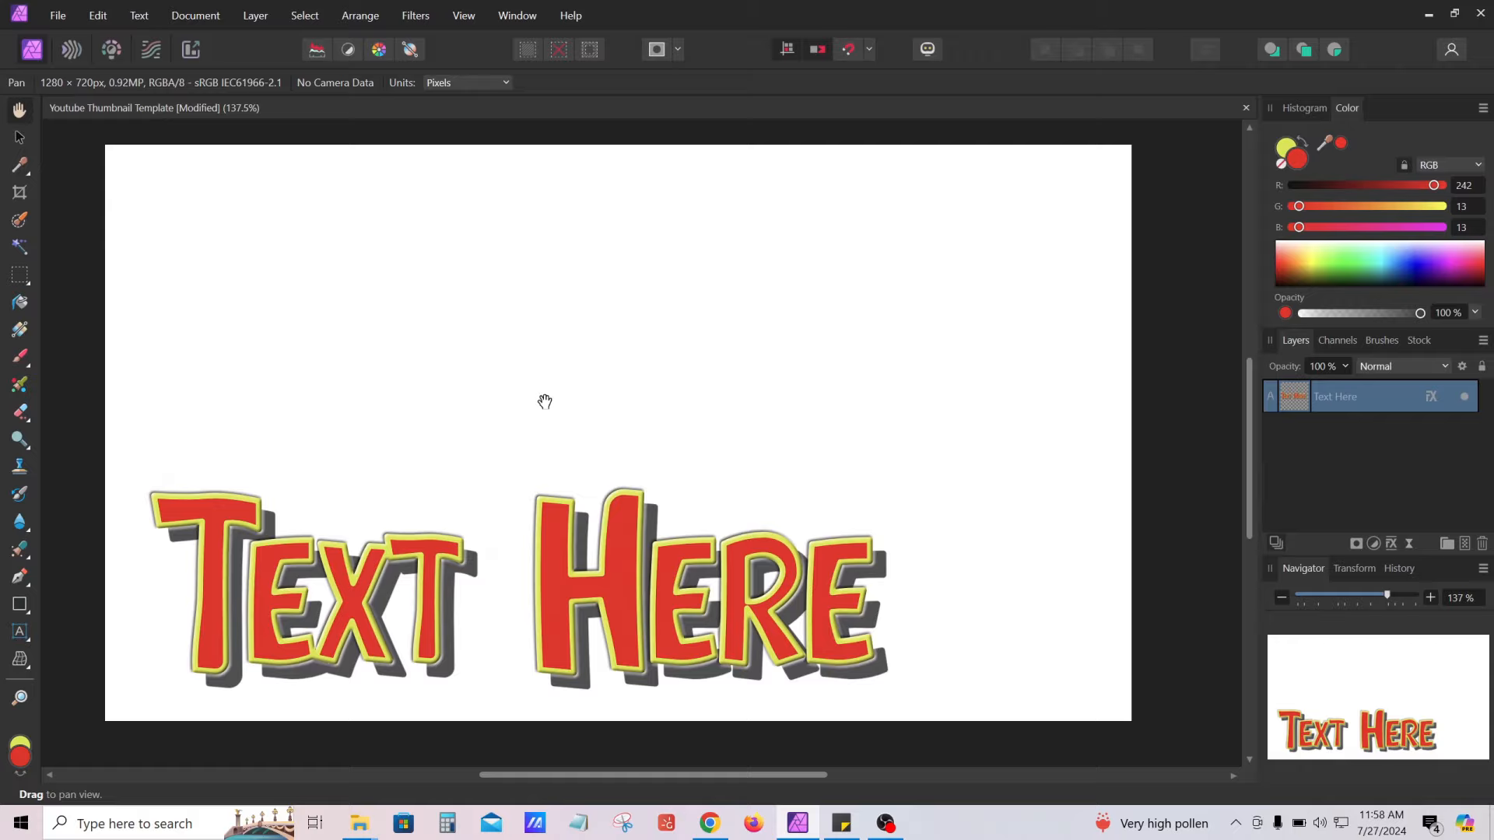
click(21, 141)
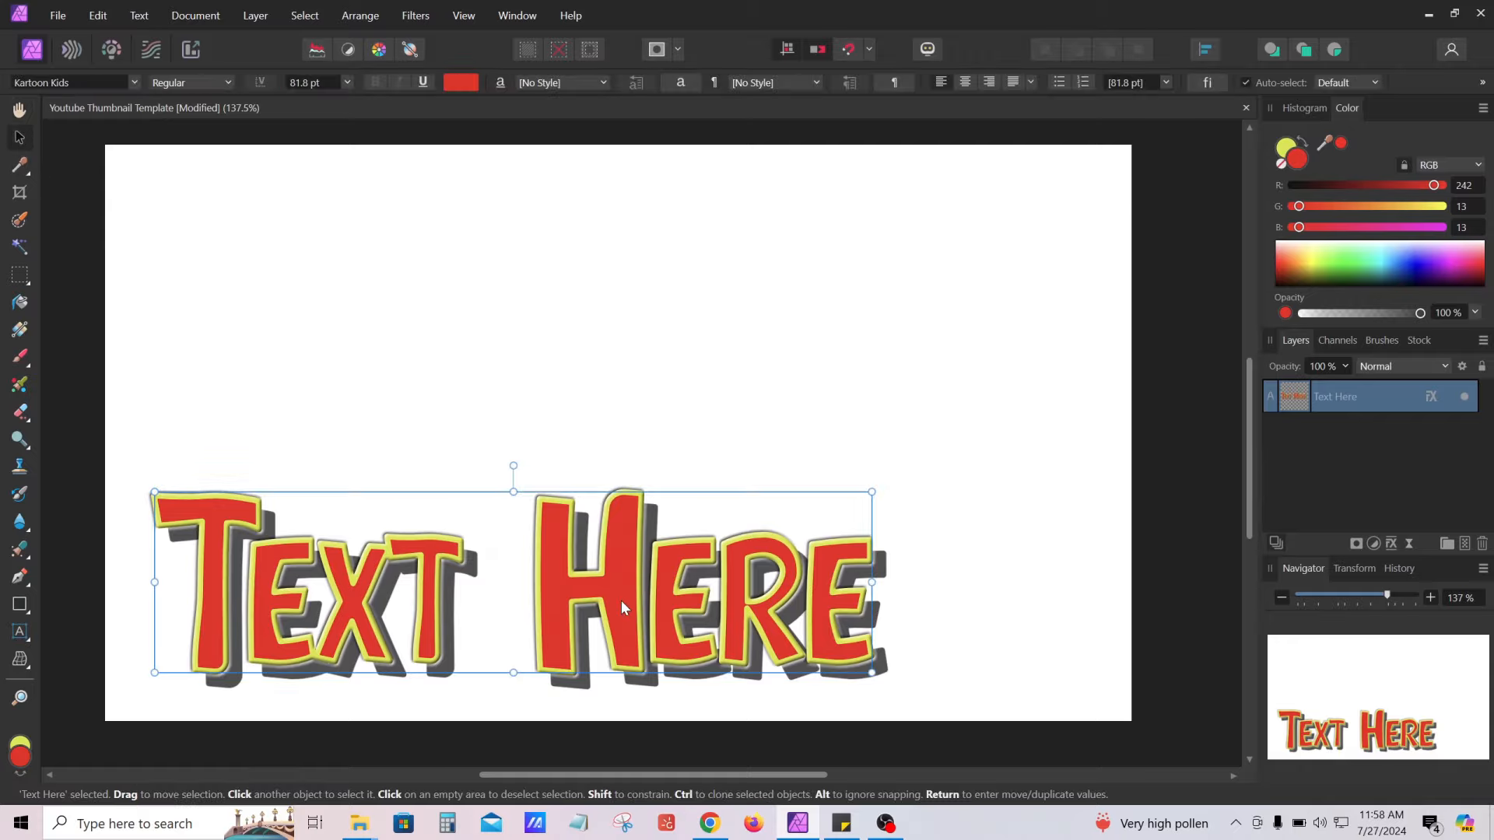
mouse_move(621, 605)
mouse_down()
mouse_move(671, 474)
mouse_move(642, 381)
mouse_move(732, 388)
mouse_move(629, 578)
mouse_up()
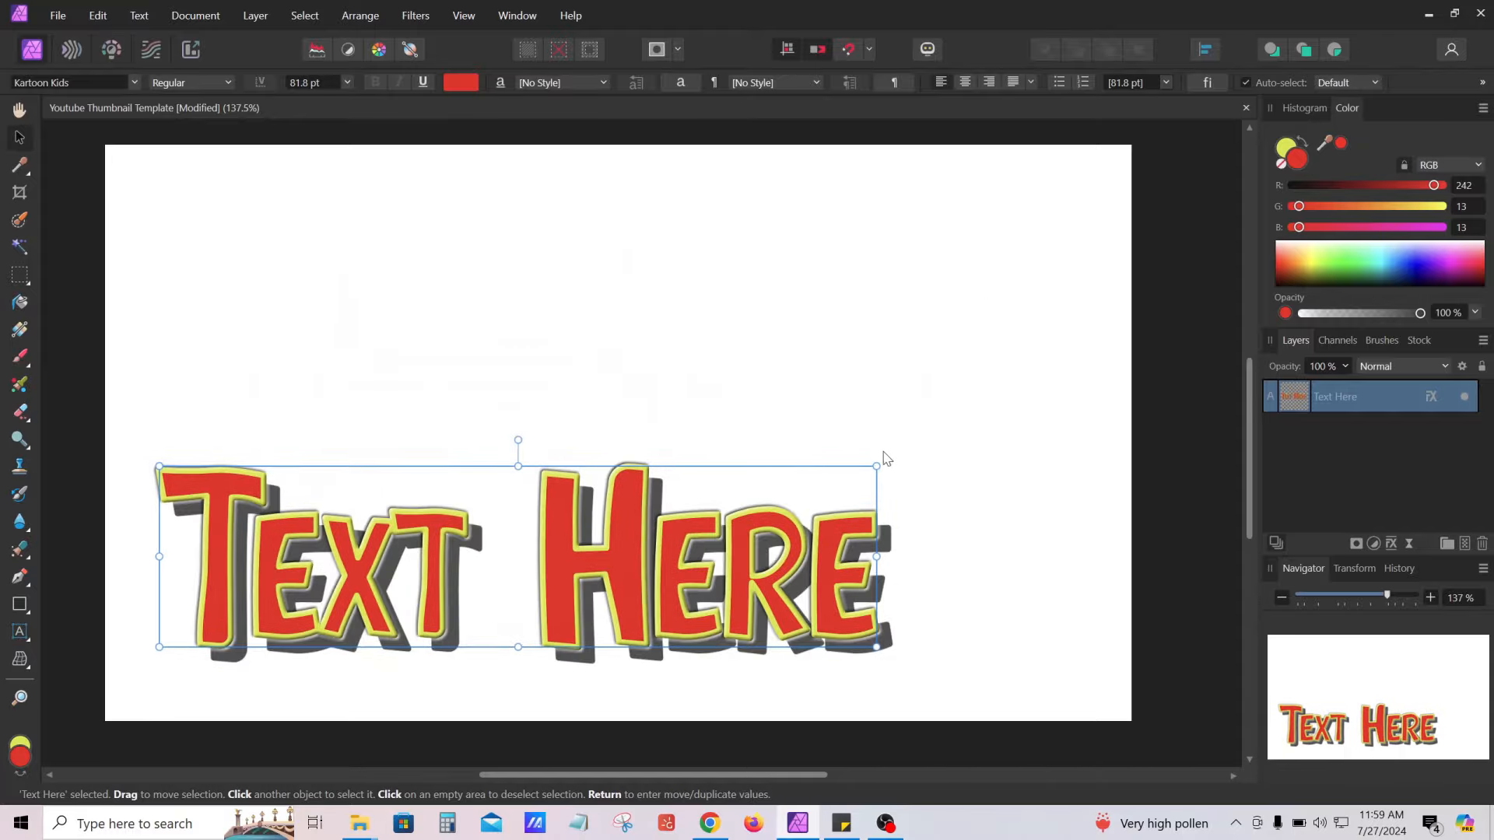
drag(877, 466, 816, 483)
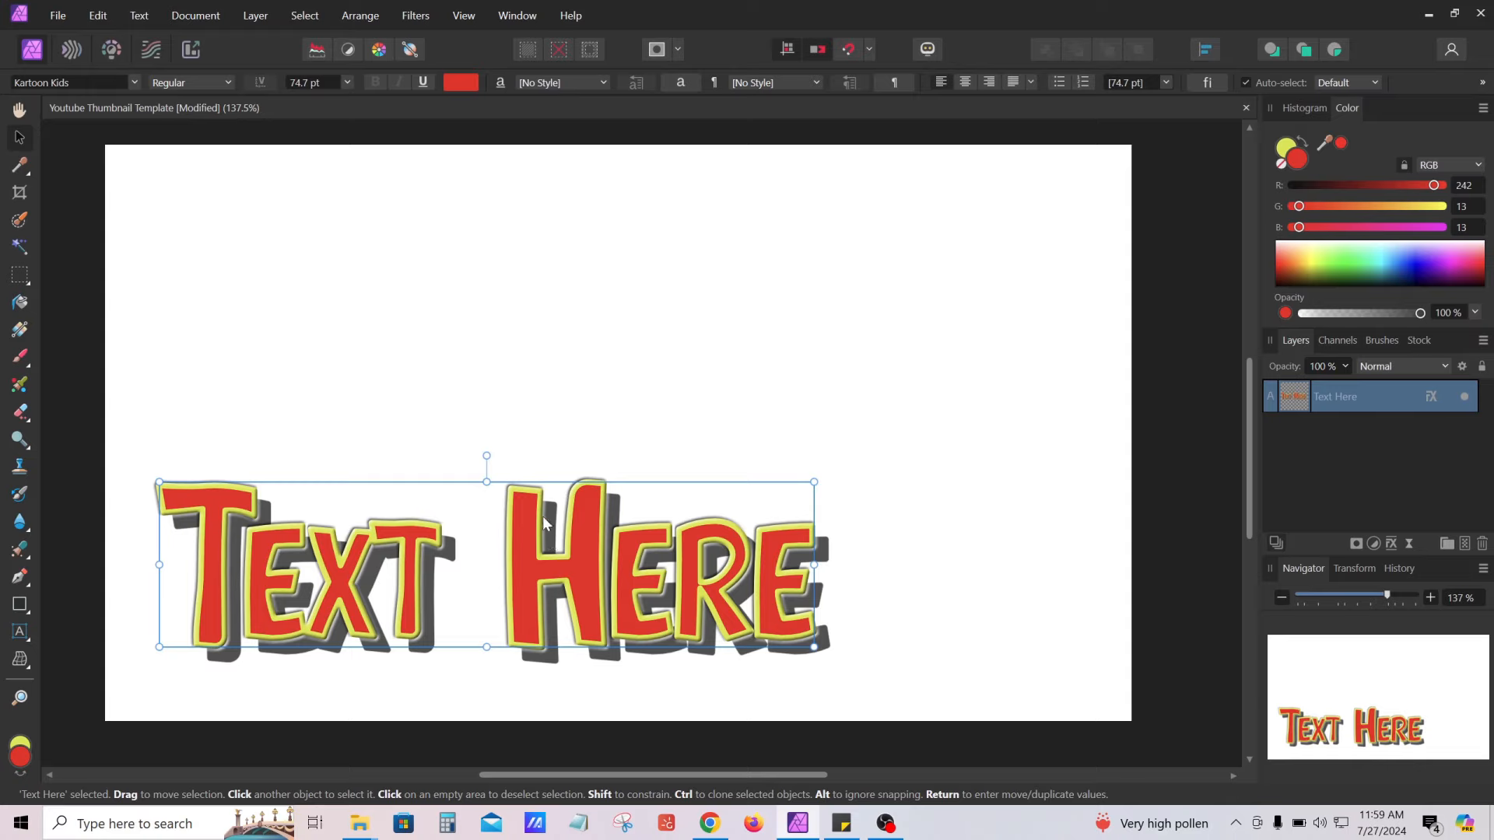
Try flipping the "Text Here" title horizontally, and undo the flip
right_click(688, 574)
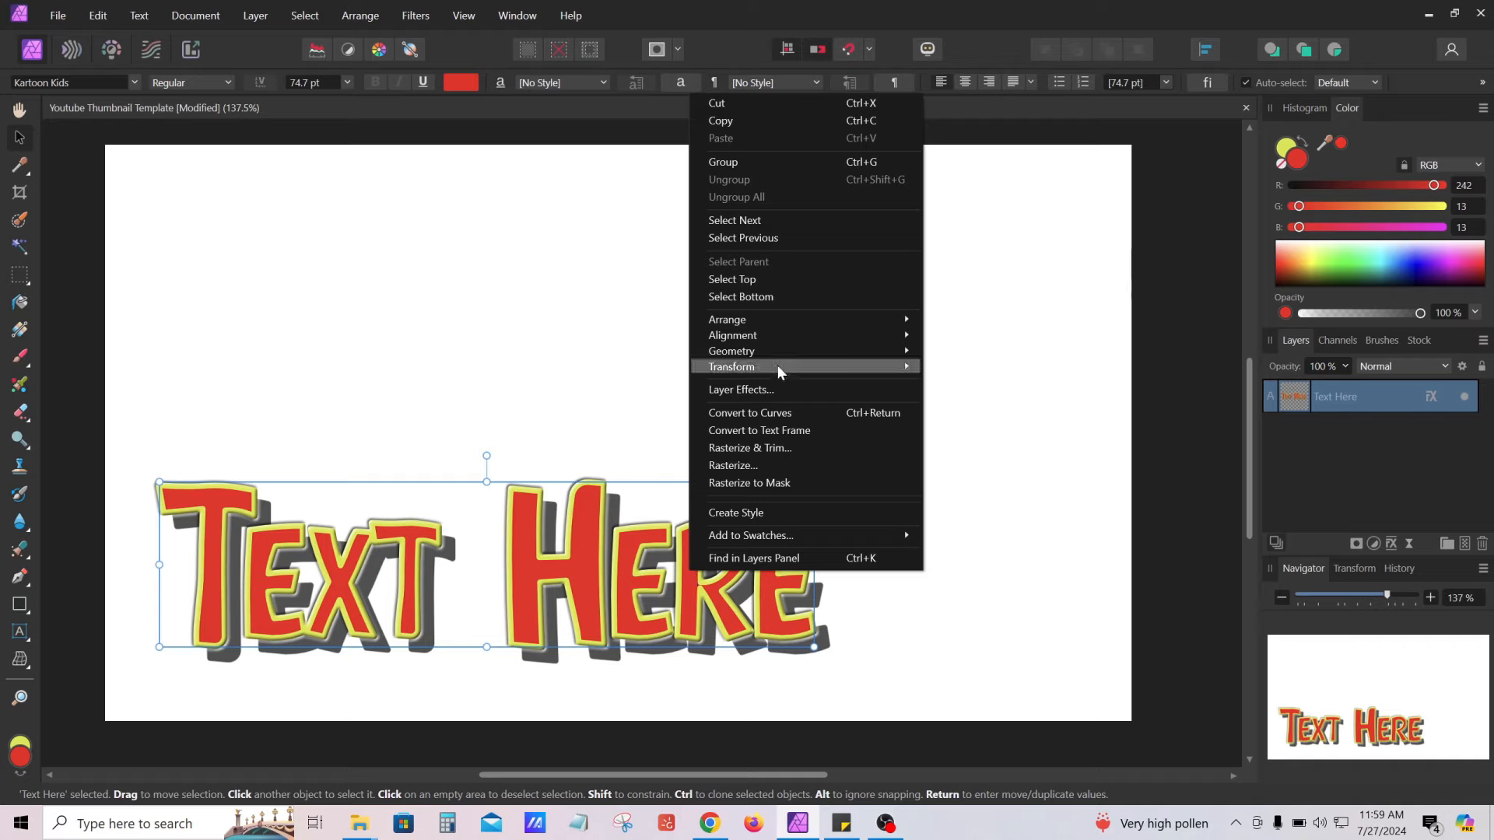
mouse_move(778, 365)
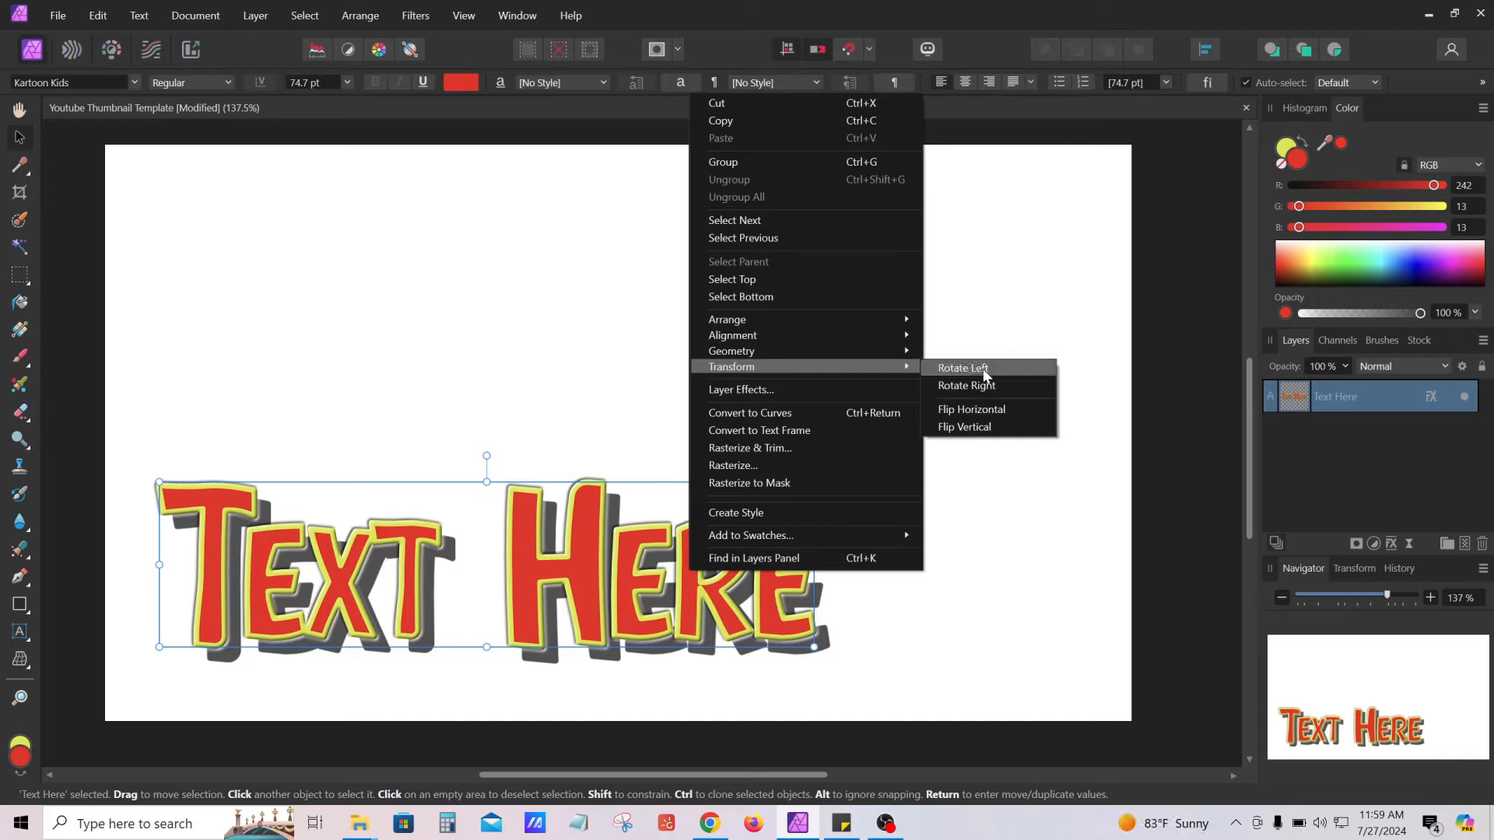
click(1001, 409)
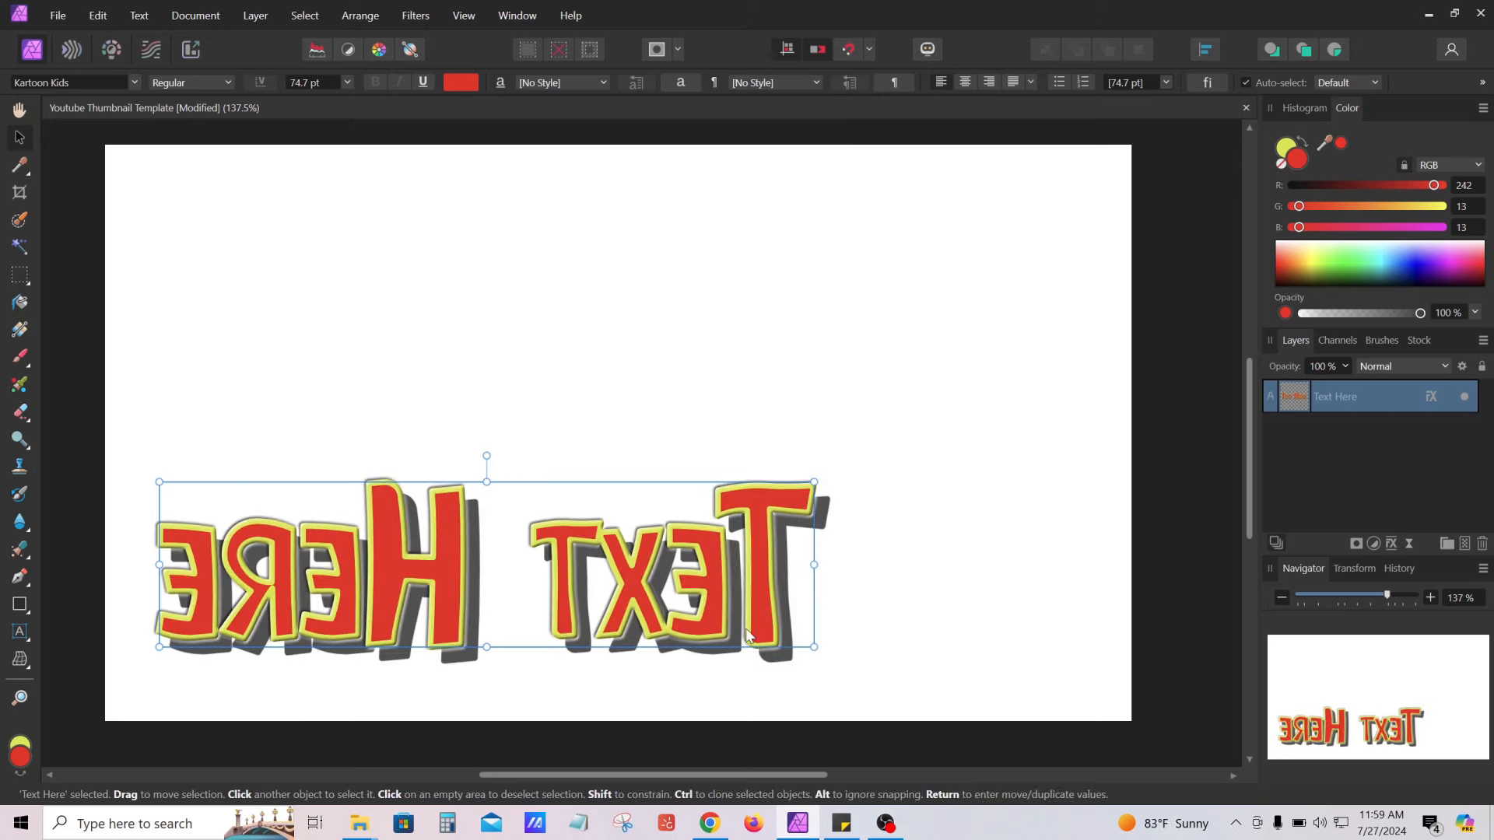
key(ctrl+z)
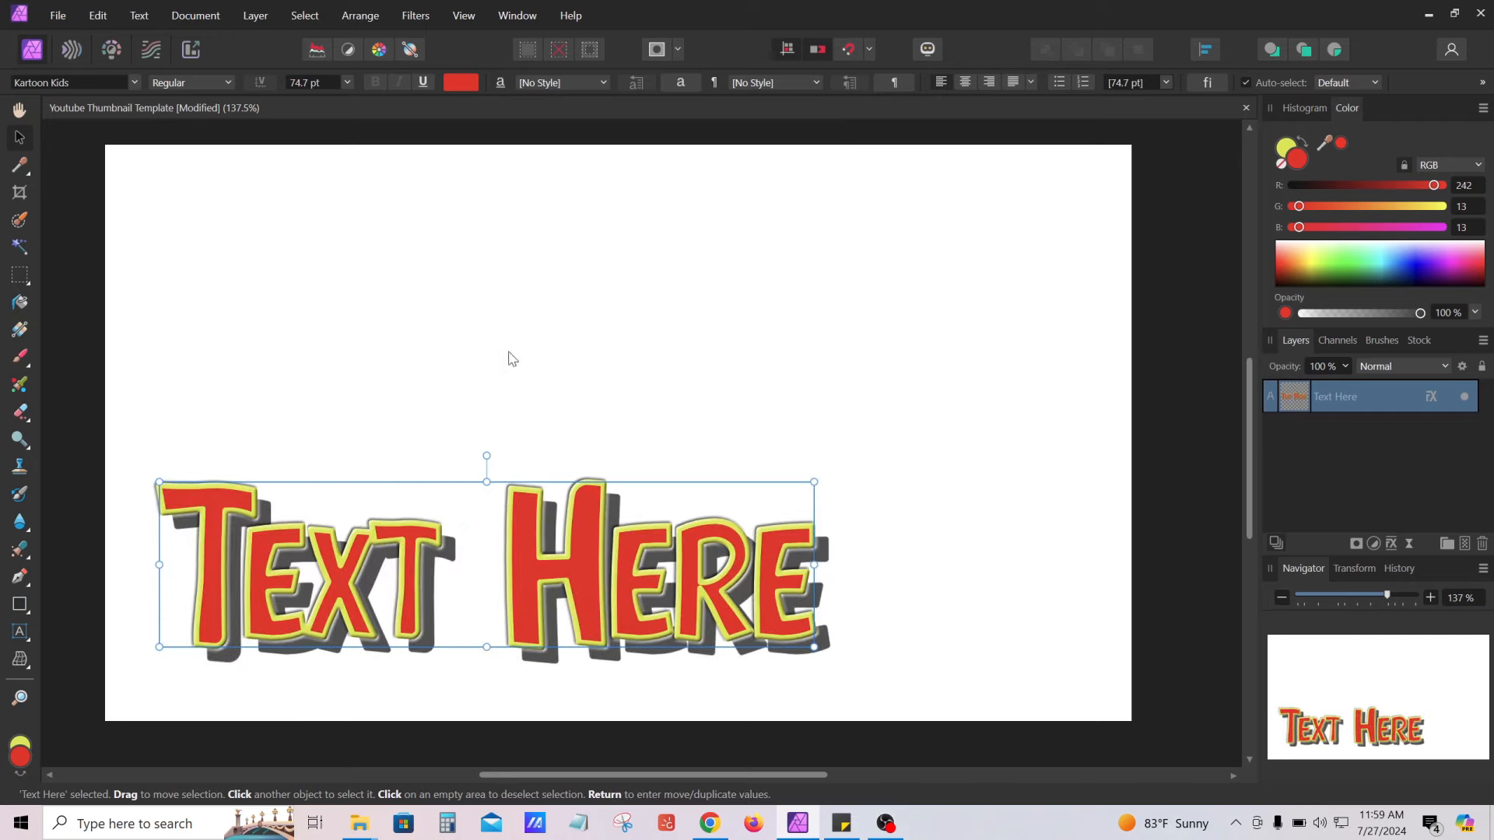
Try recolouring the title with the Color Picker Tool, sampling black and the canvas white, and undo both colour changes
click(20, 171)
click(20, 176)
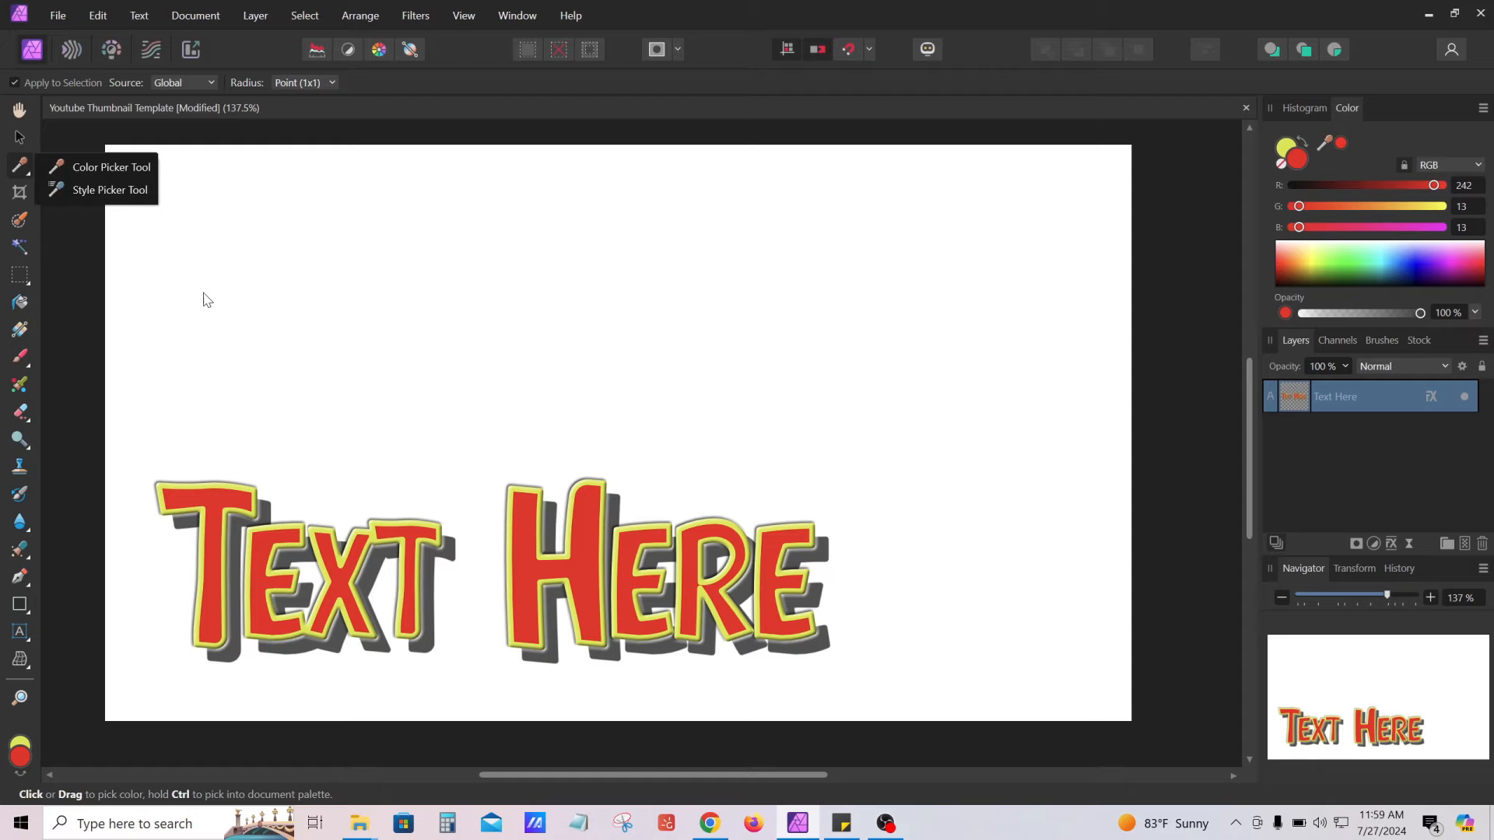
click(91, 265)
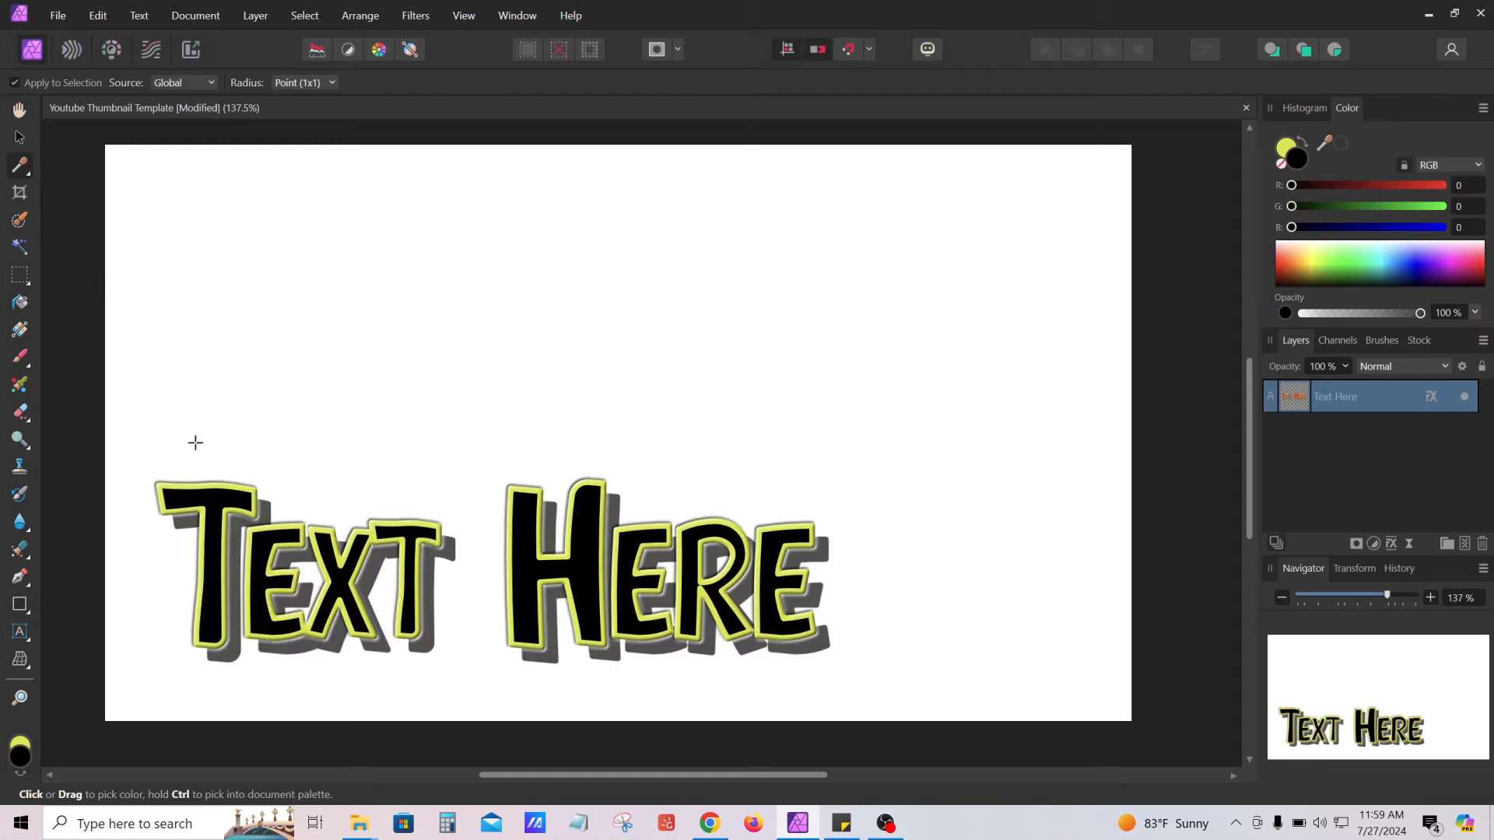
click(914, 299)
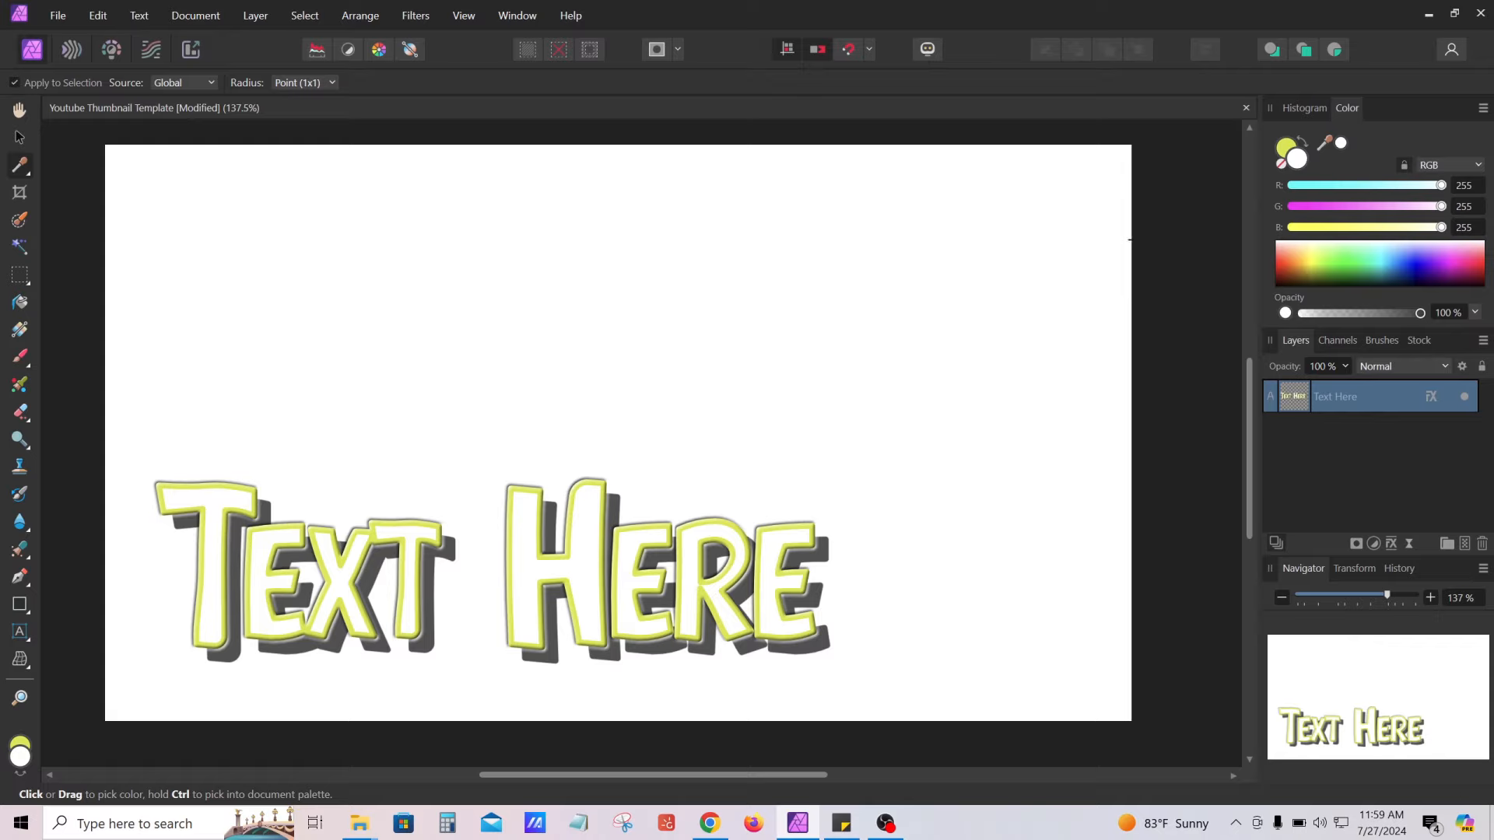
key(ctrl+z)
key(ctrl+z)
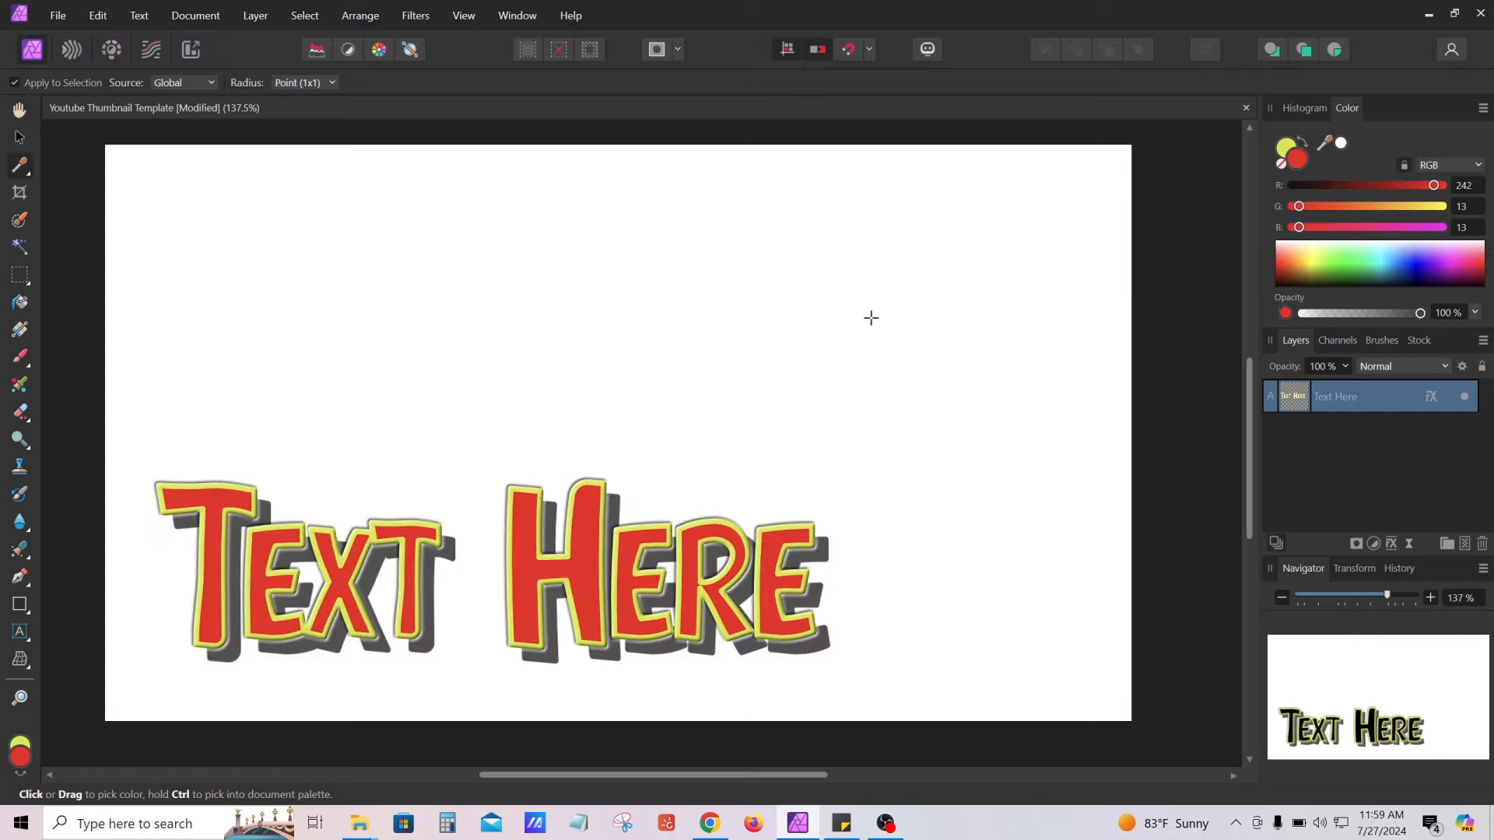
Try cropping the canvas from its right edge to about 689 x 720 px and shifting the title, and undo both changes
click(19, 192)
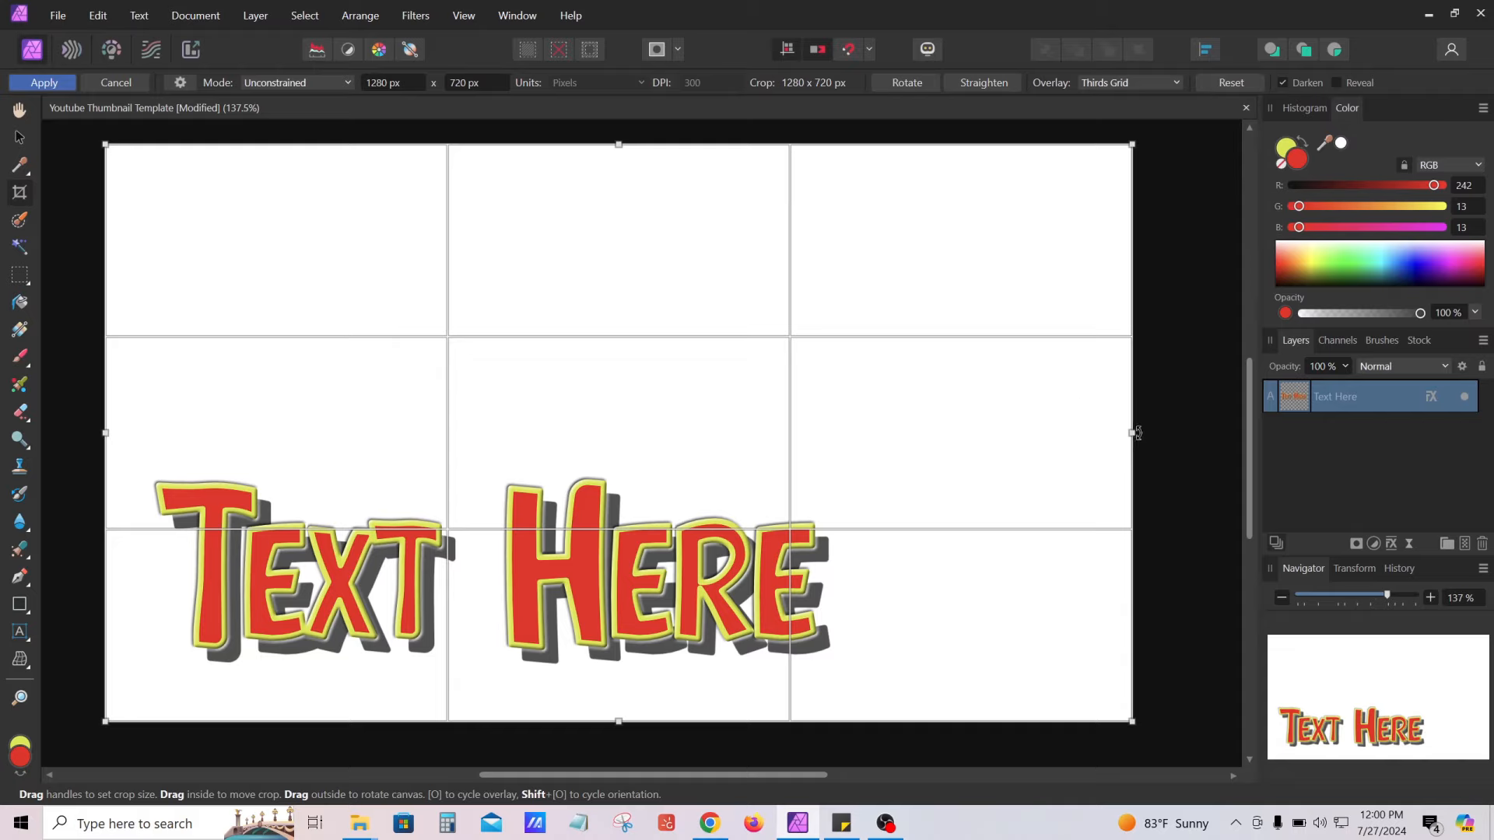
drag(1132, 433, 663, 446)
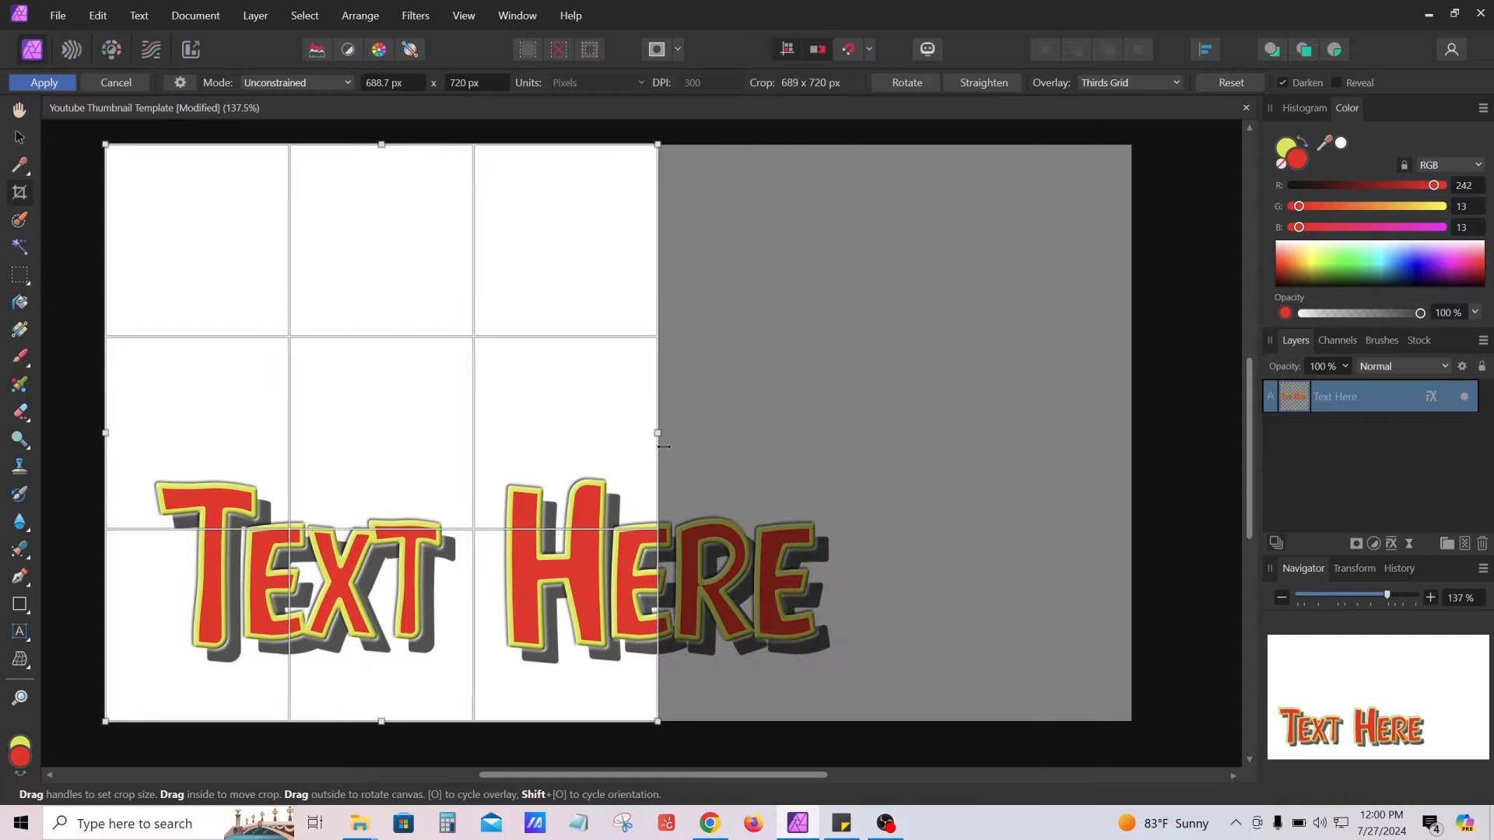
key(Return)
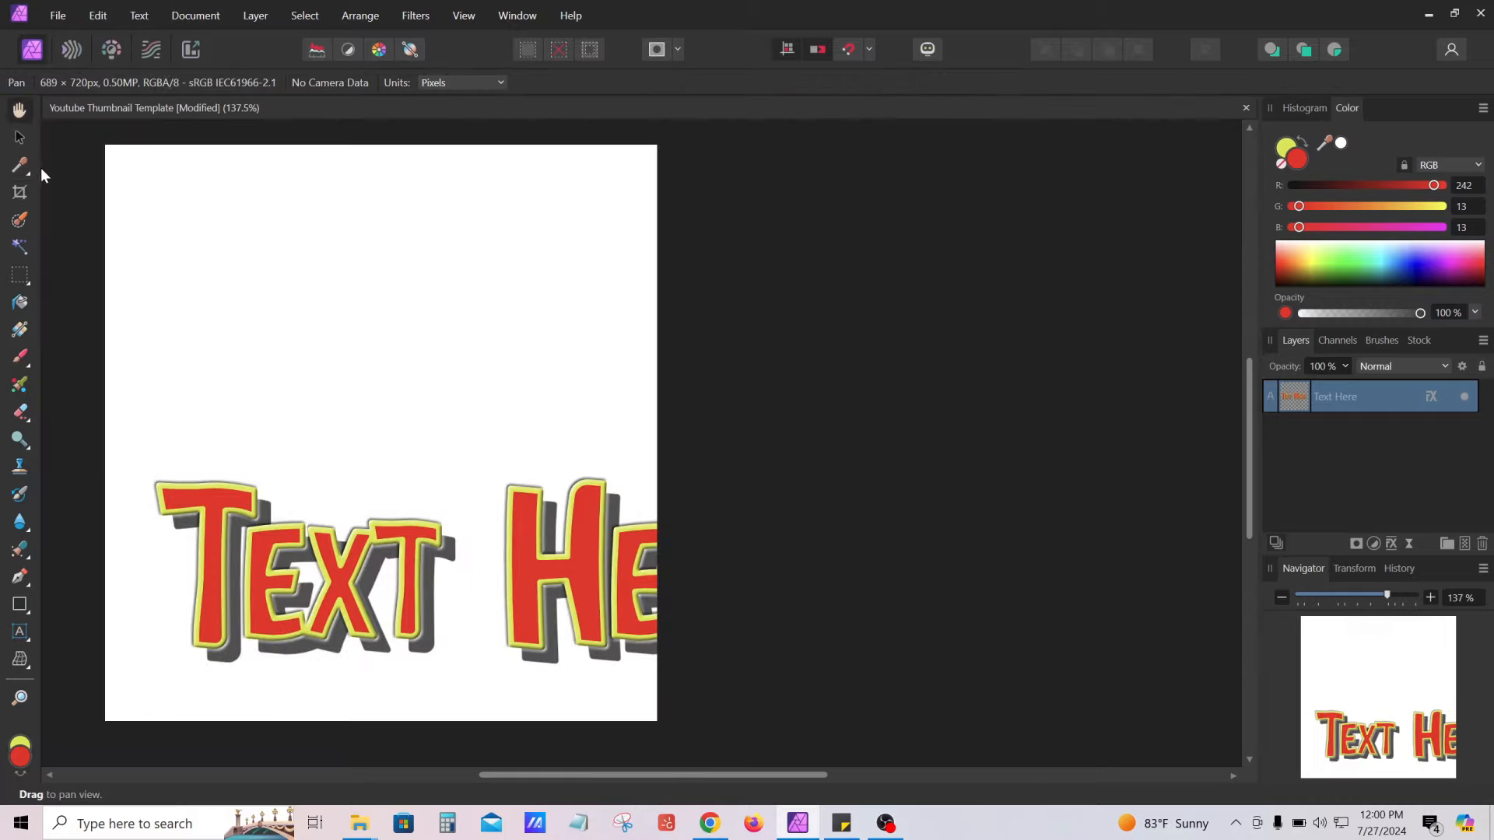
click(20, 137)
mouse_move(599, 582)
mouse_down()
mouse_move(455, 471)
mouse_move(564, 589)
mouse_move(602, 599)
mouse_up()
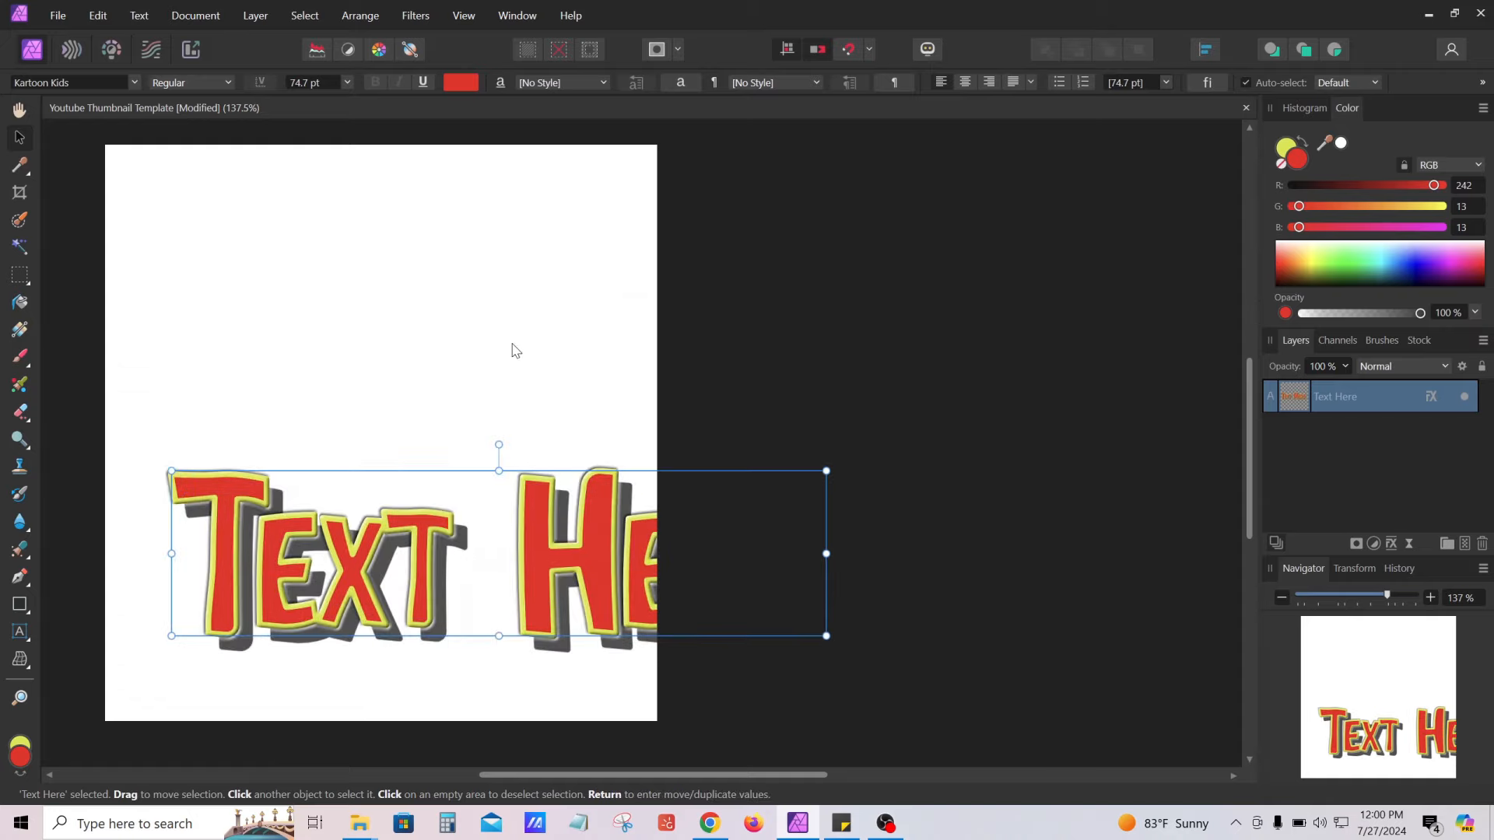
key(ctrl+z)
key(ctrl+z)
key(ctrl+z)
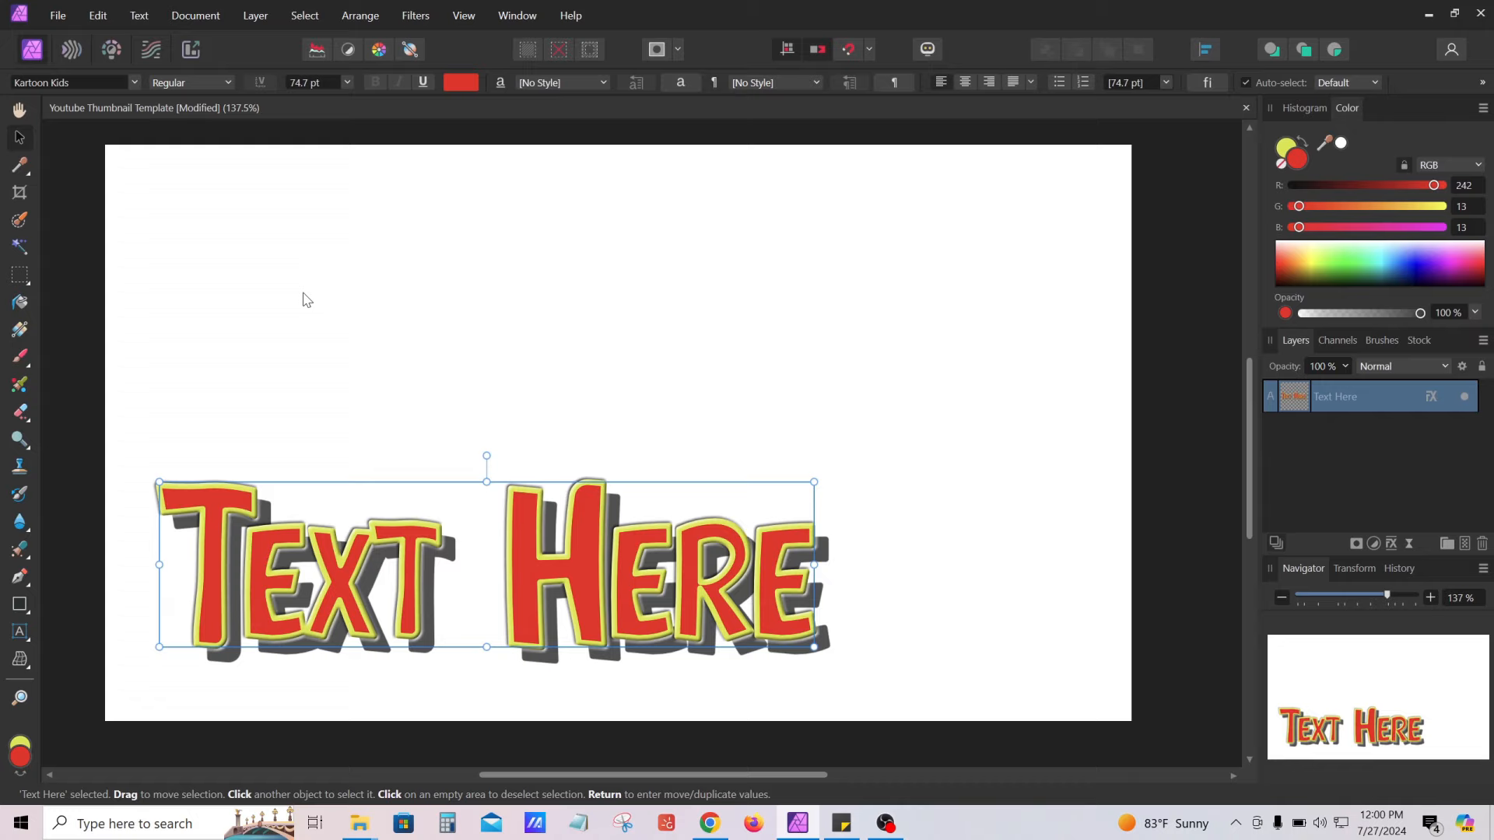
Try selecting the letter H with the Selection Brush Tool, reduce the brush width to 46 px, and deselect
click(22, 220)
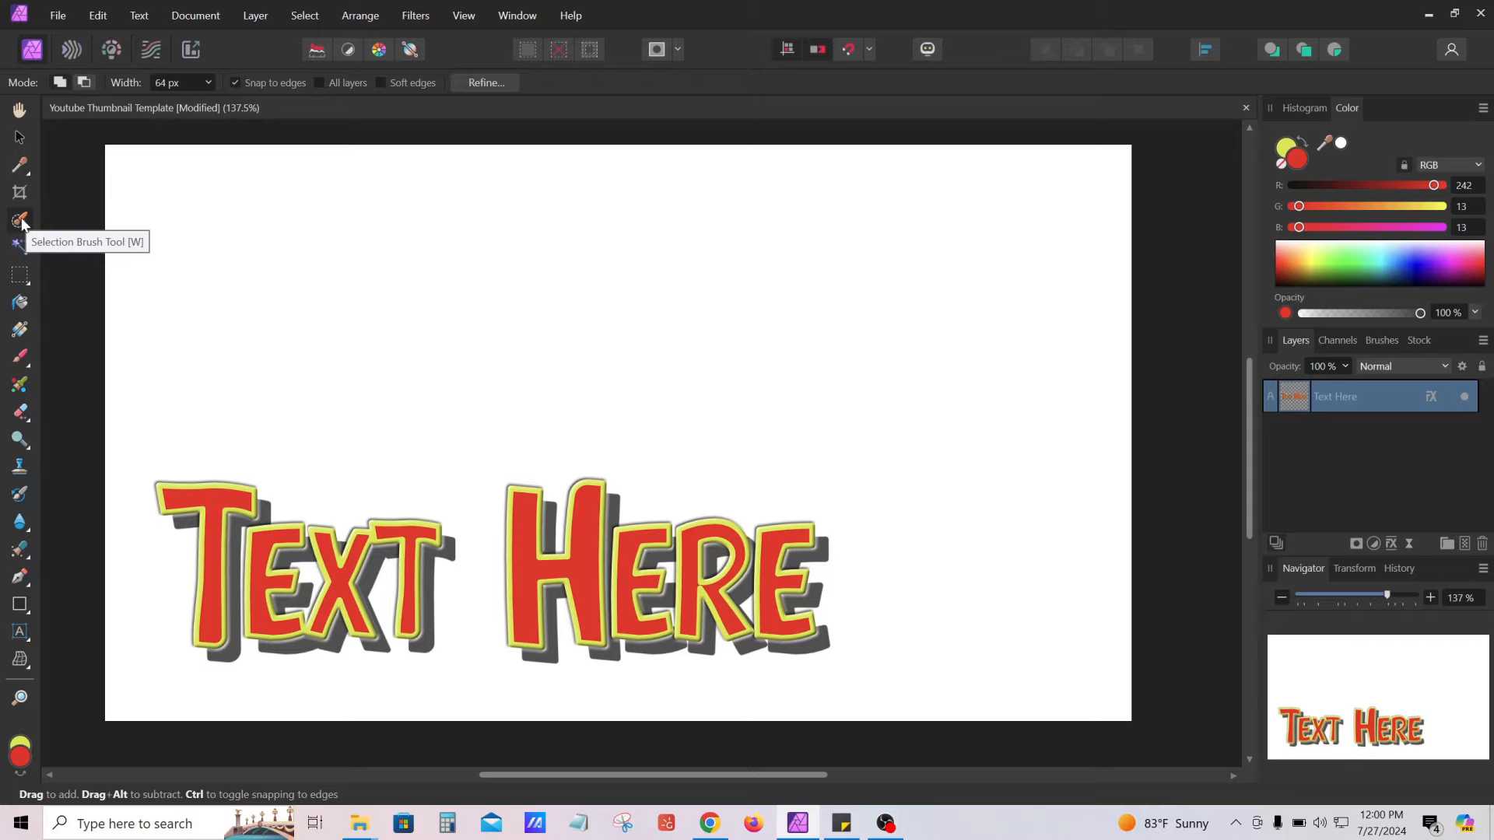
click(579, 557)
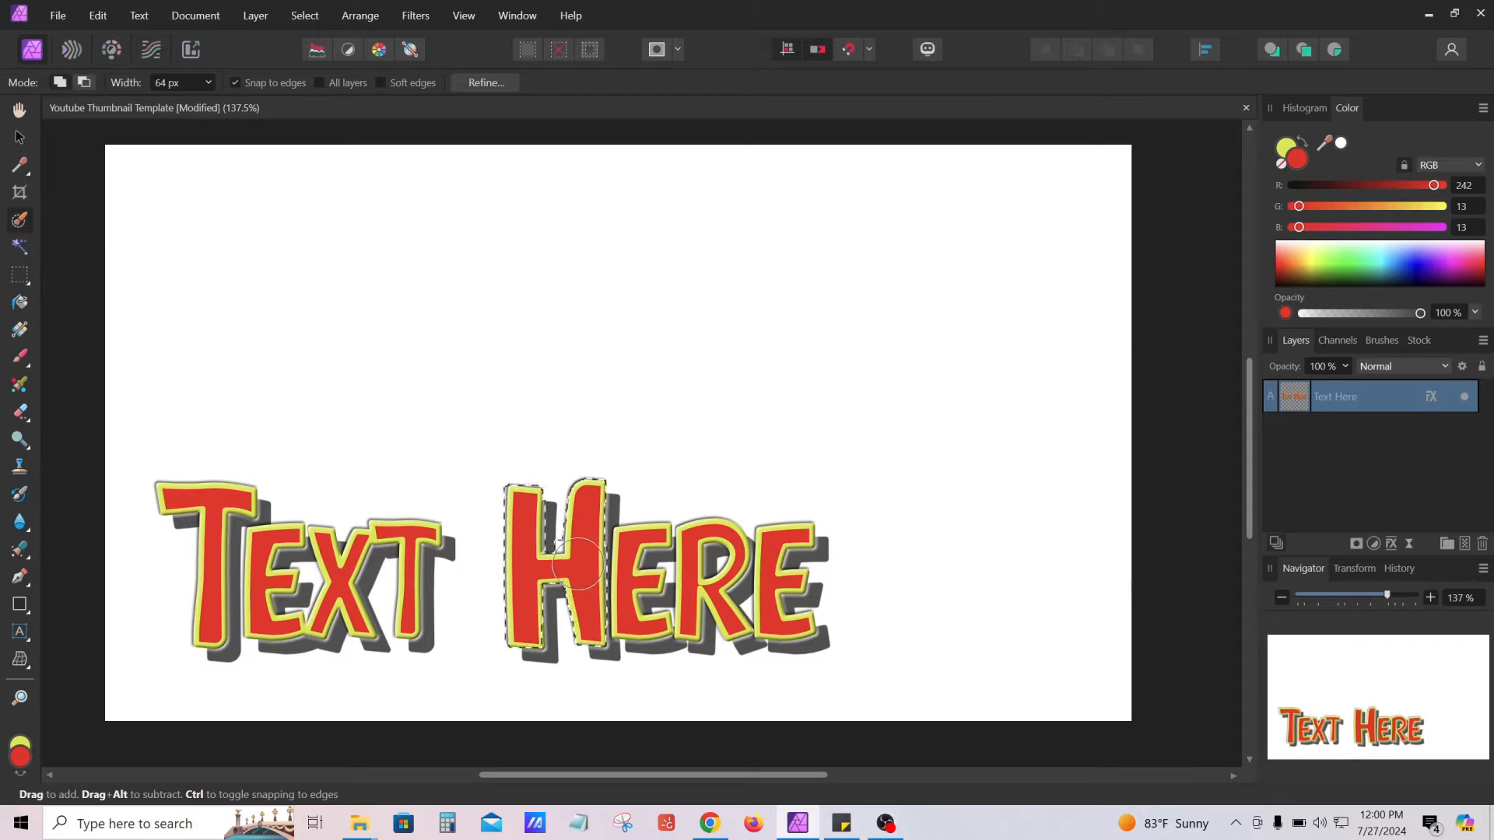
key(bracketleft)
key(bracketleft)
key(bracketleft)
key(ctrl+d)
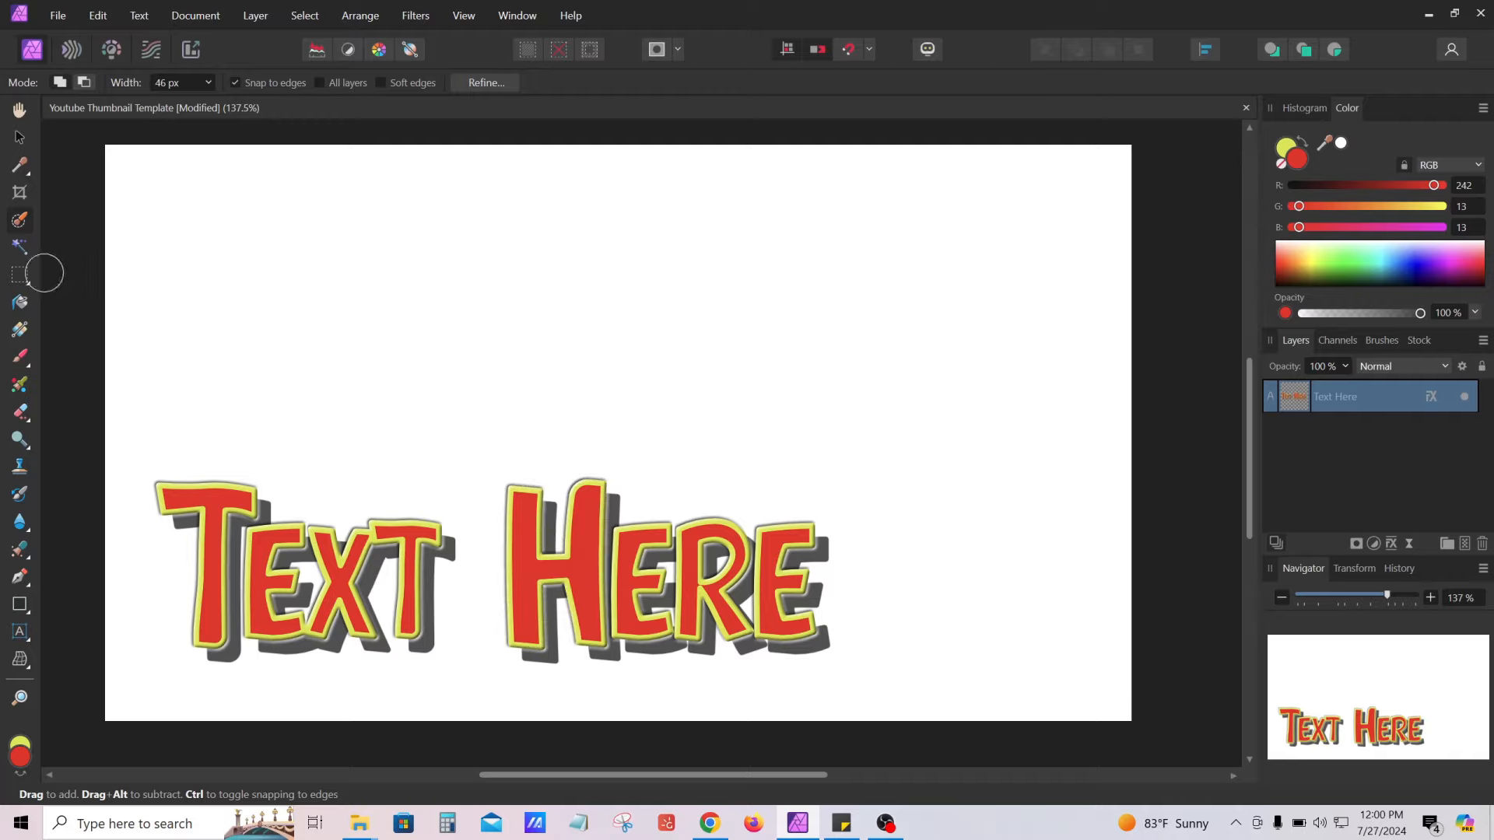
Open the Chain-of-Memories image from the Next video folder and activate flood selection on it
click(19, 247)
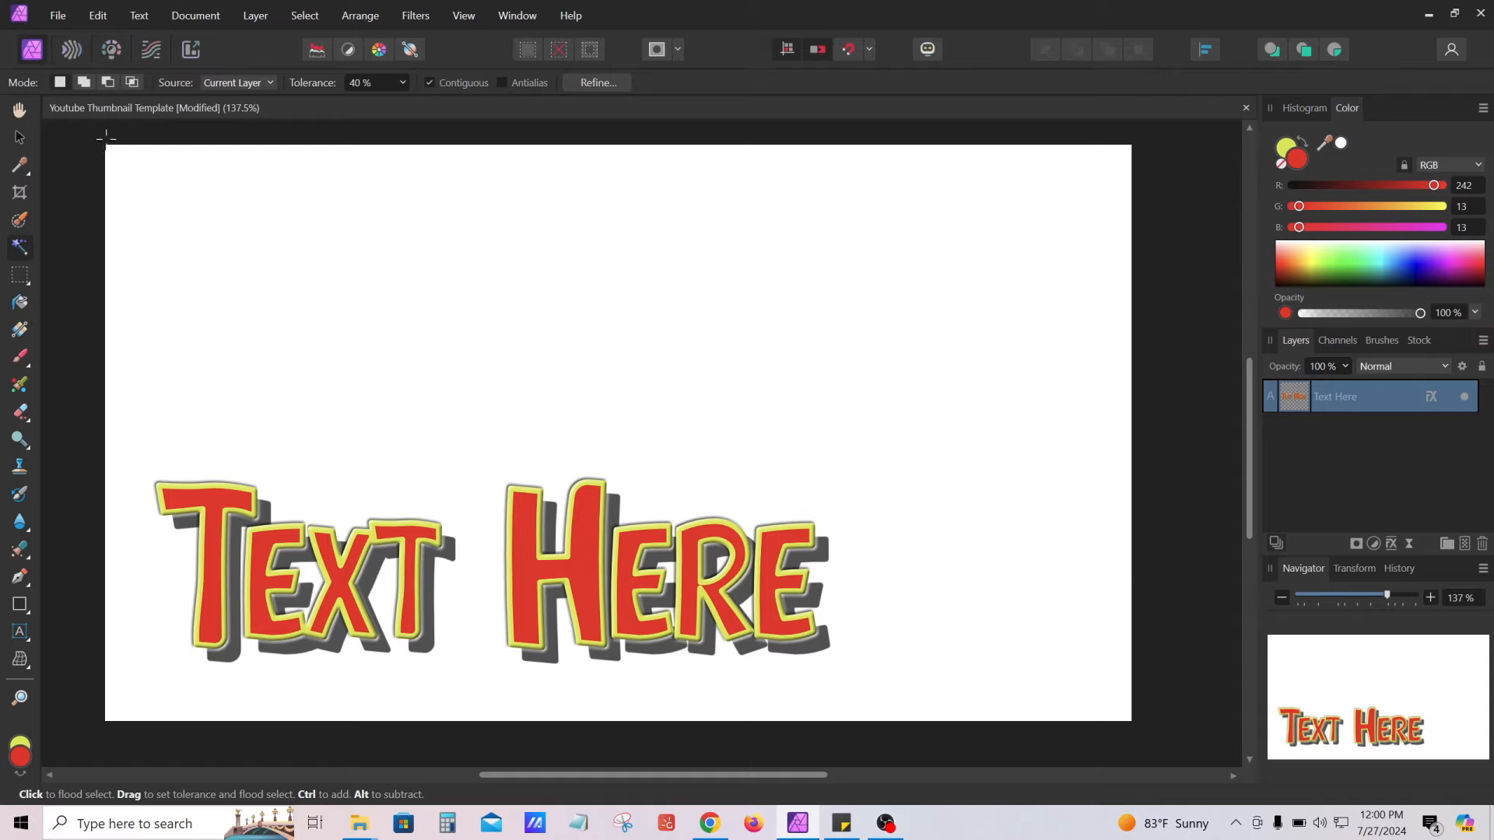
click(58, 15)
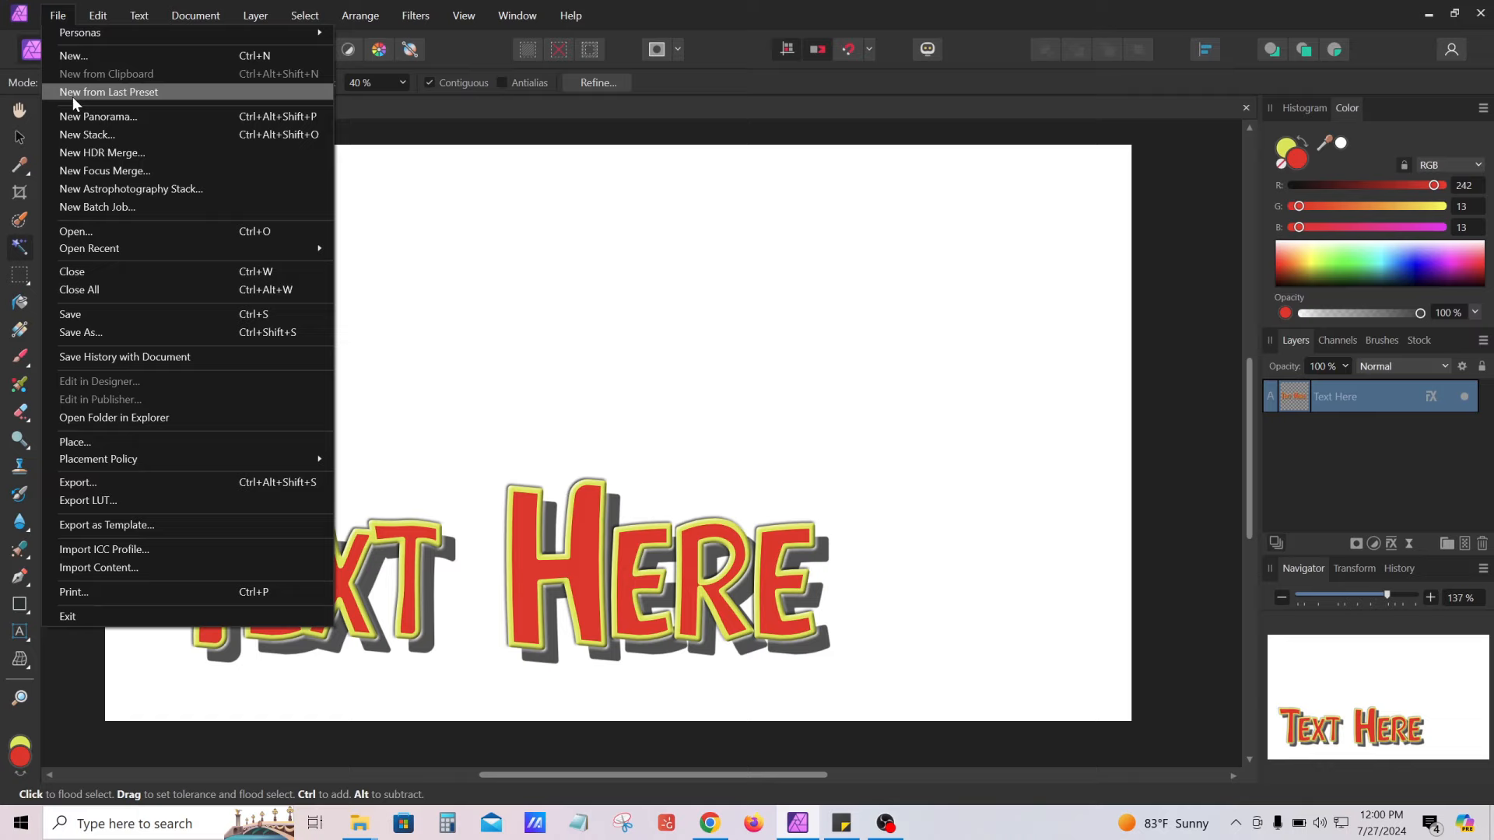
click(93, 230)
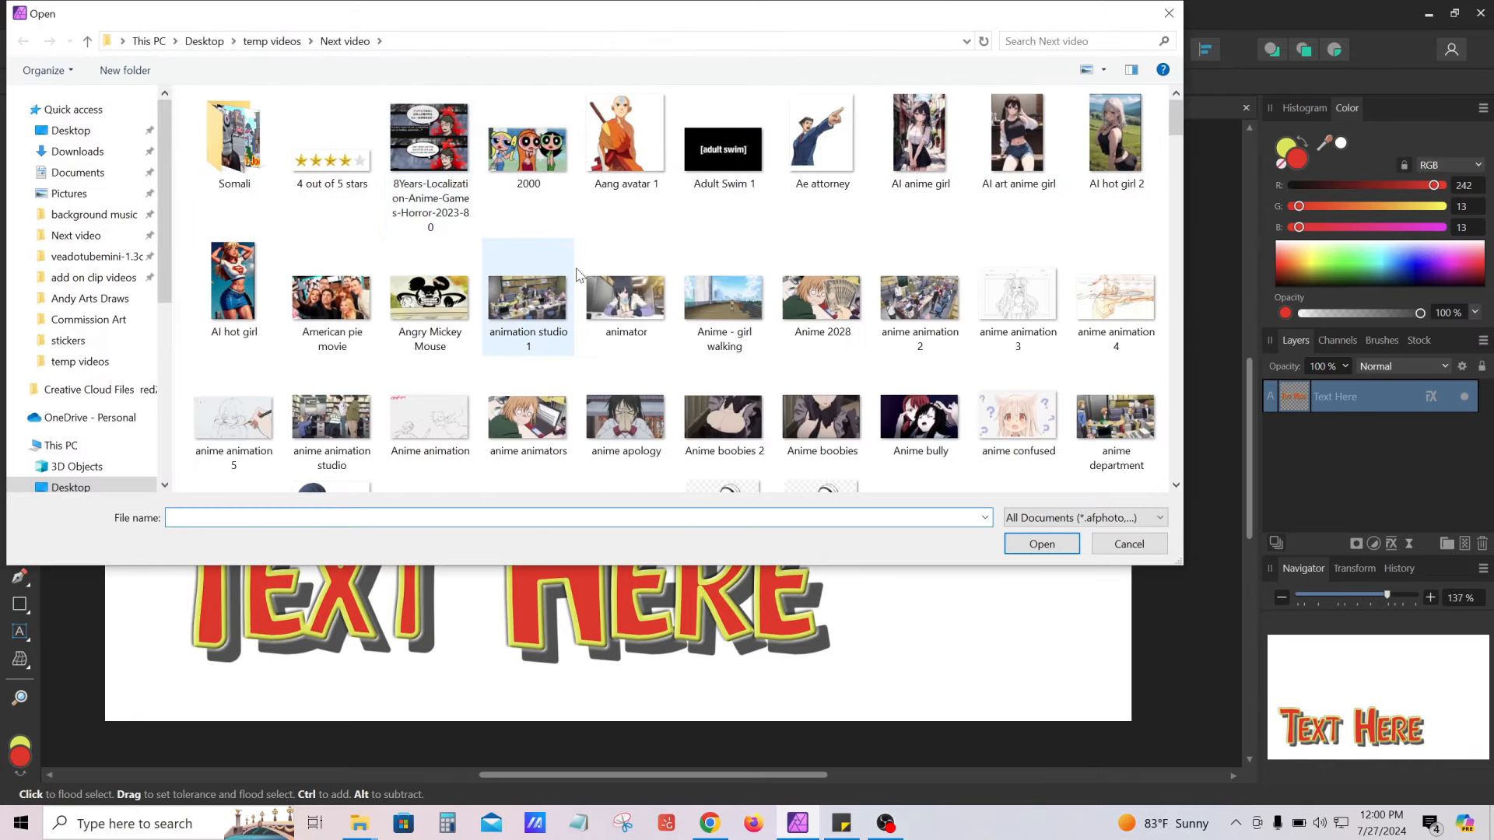
scroll(624, 278, down, 10)
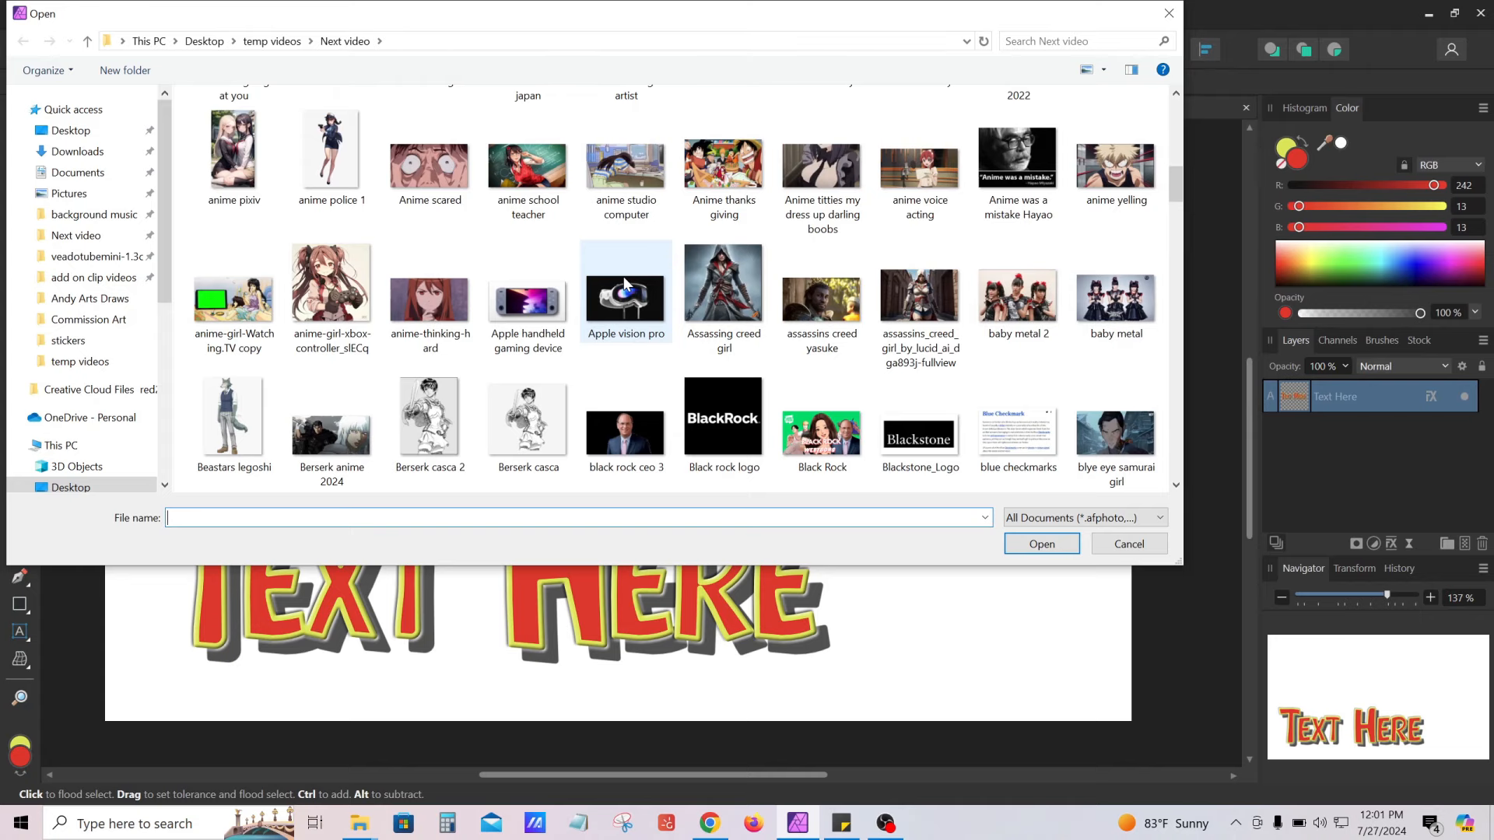
scroll(623, 281, down, 2)
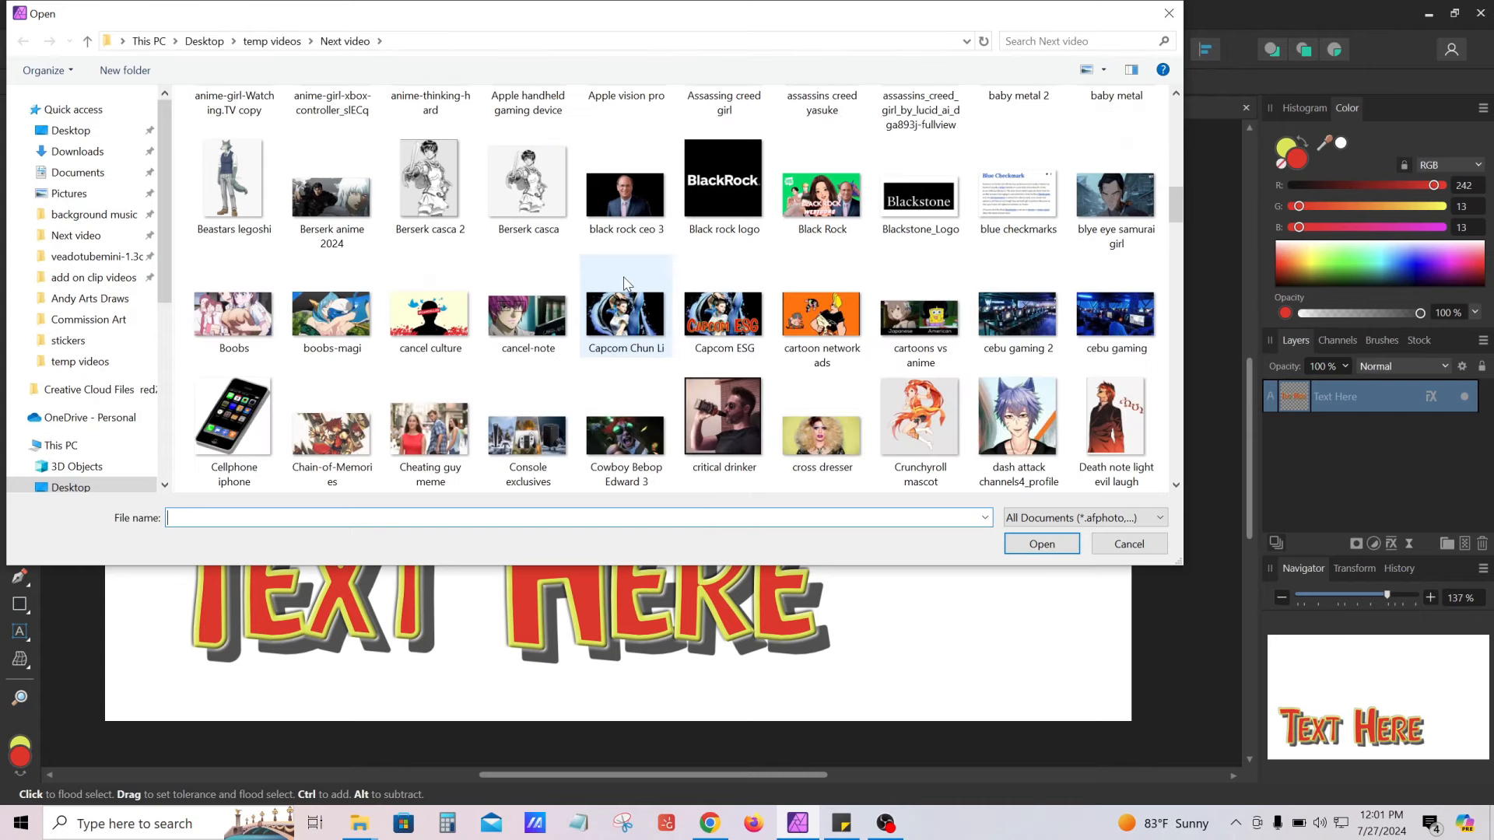
double_click(327, 446)
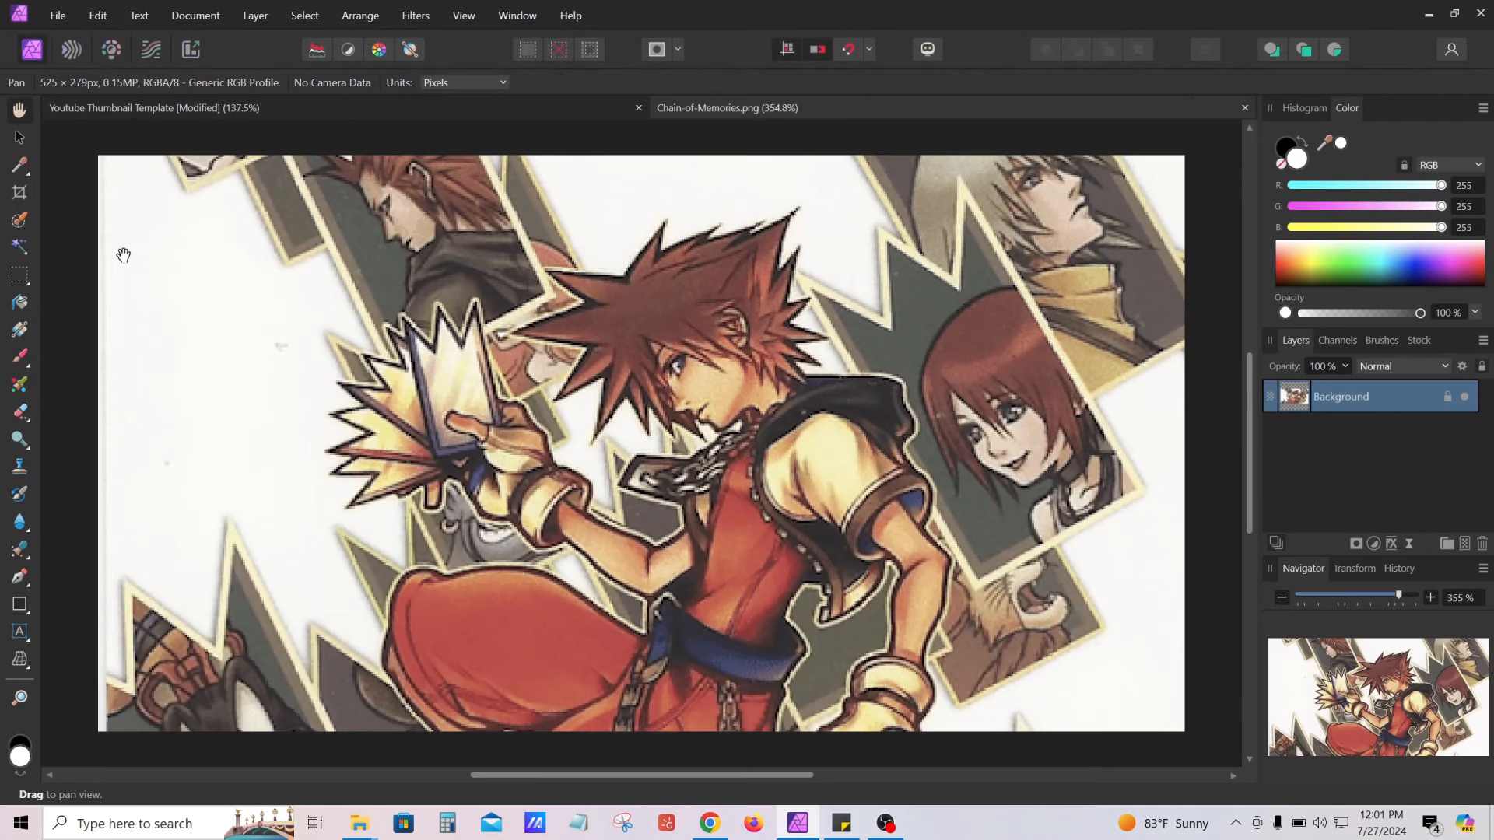
click(20, 248)
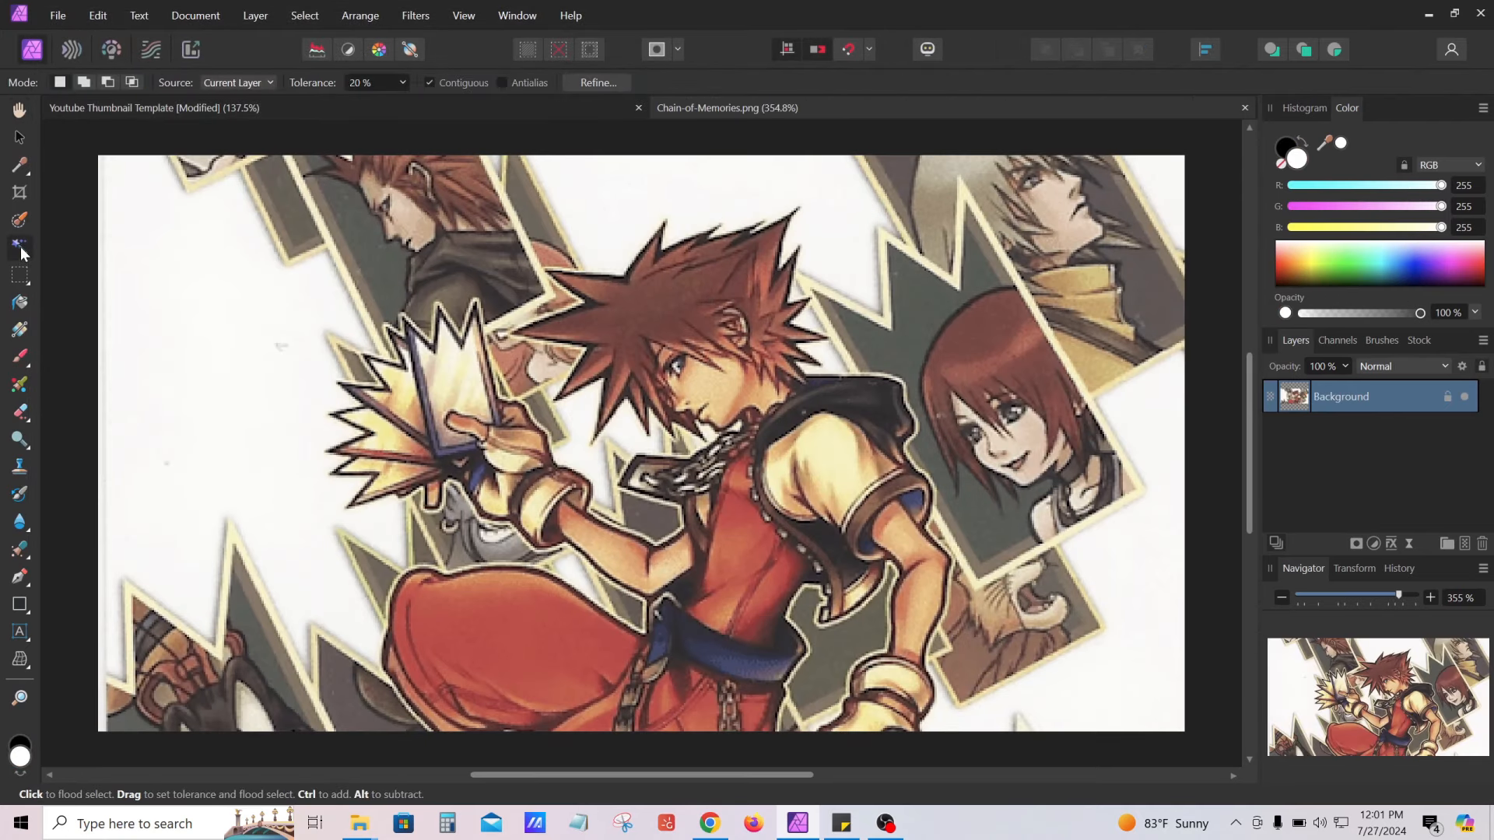
Try flood-selecting the white background areas left and right of the central character one at a time at 20% tolerance
click(187, 317)
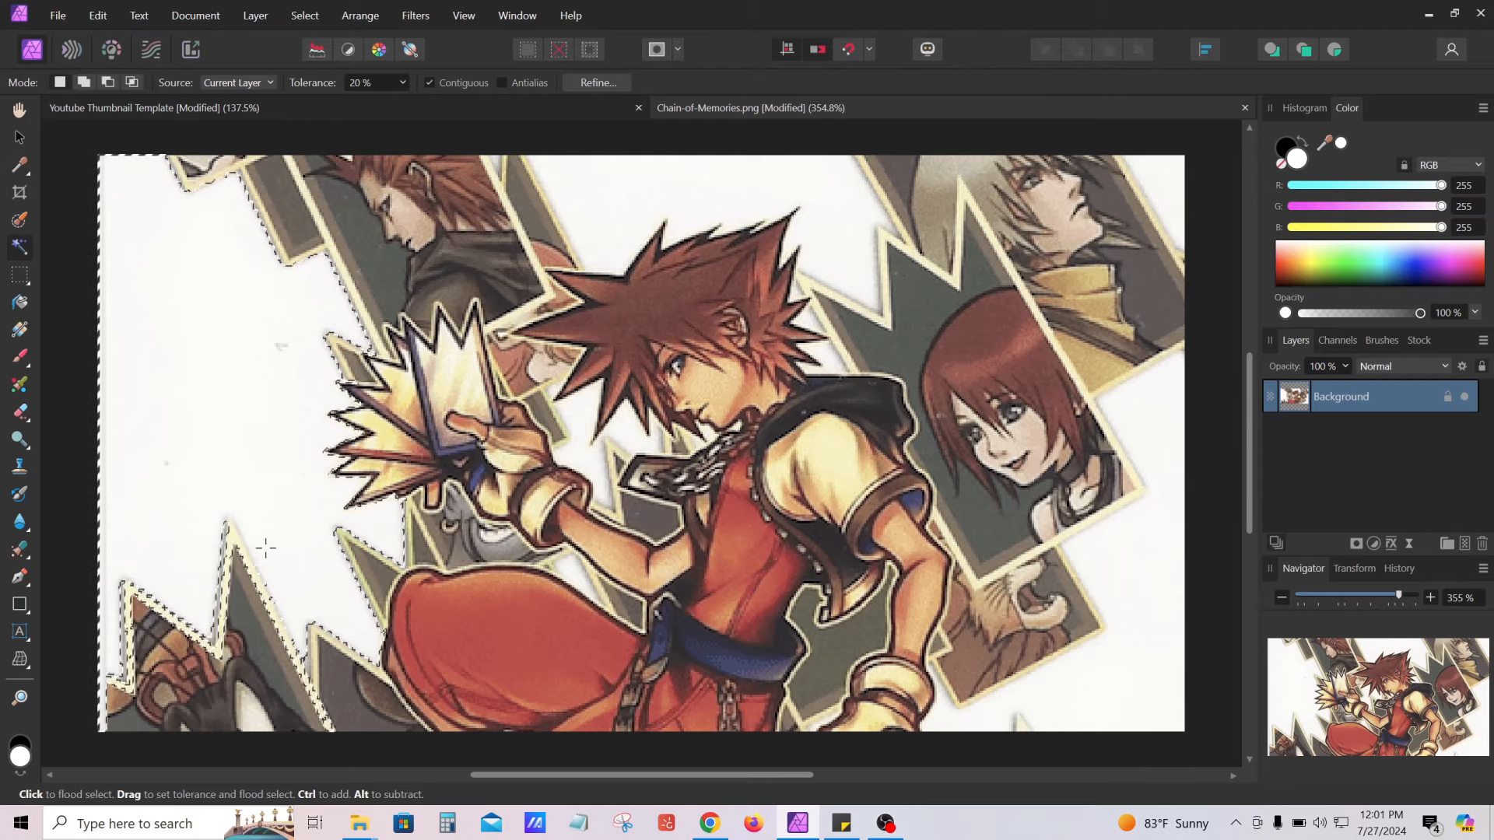
click(603, 227)
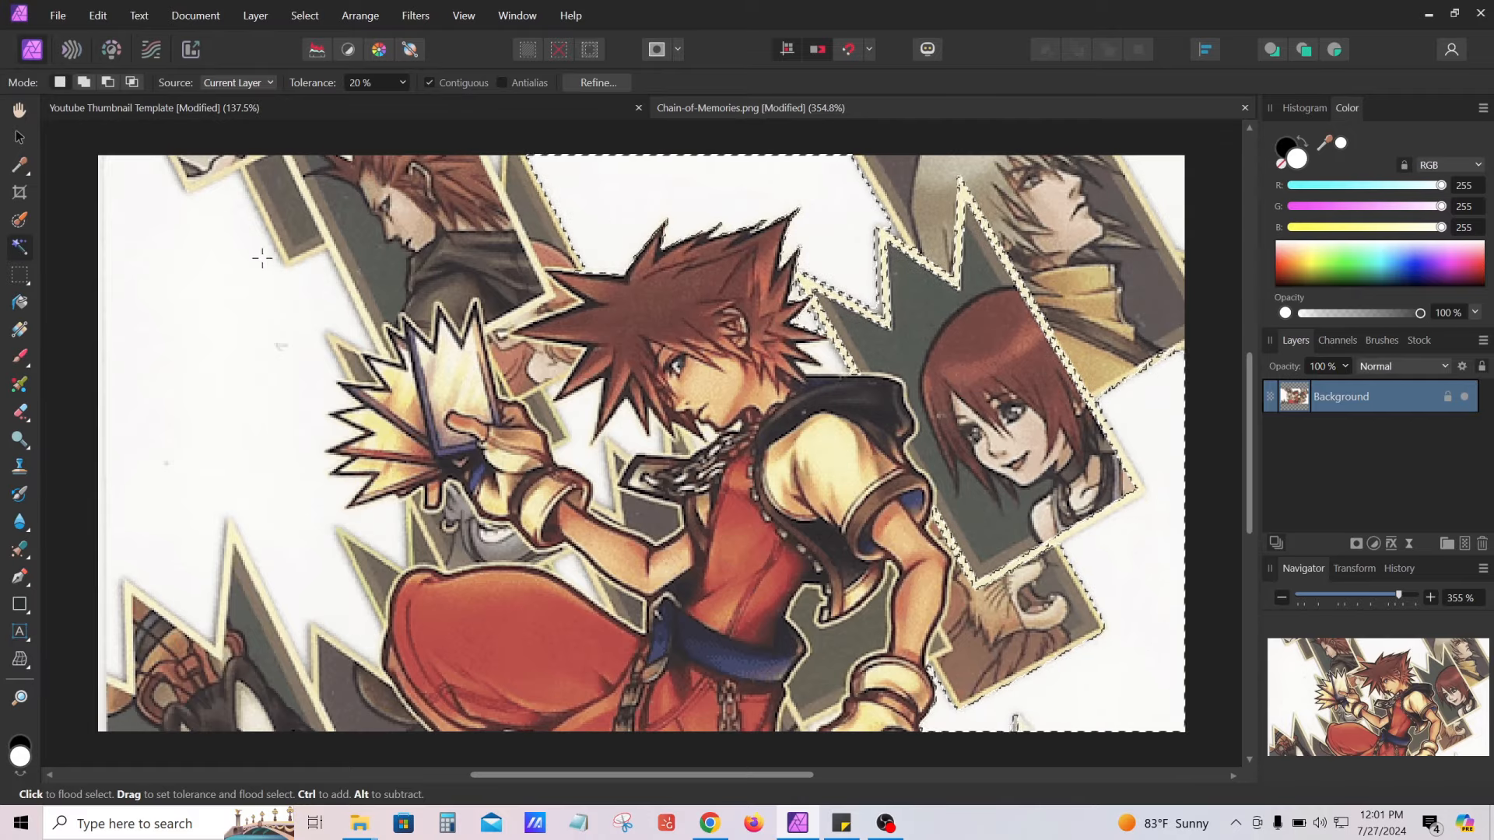
click(238, 270)
click(1152, 543)
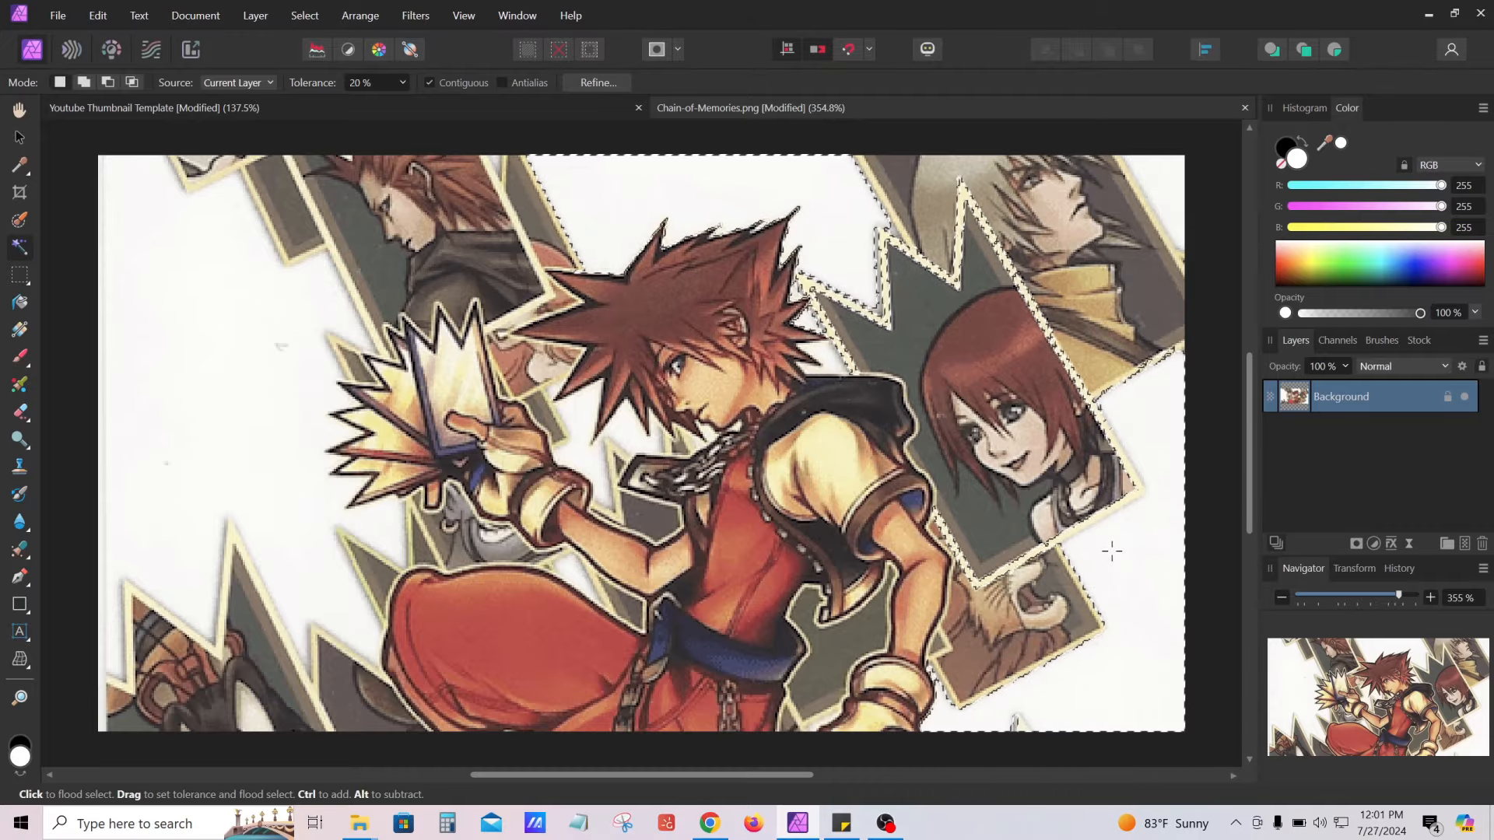
Flood-select the central character's dark outlines at 20% tolerance and add the white background areas on both sides to the selection
click(648, 398)
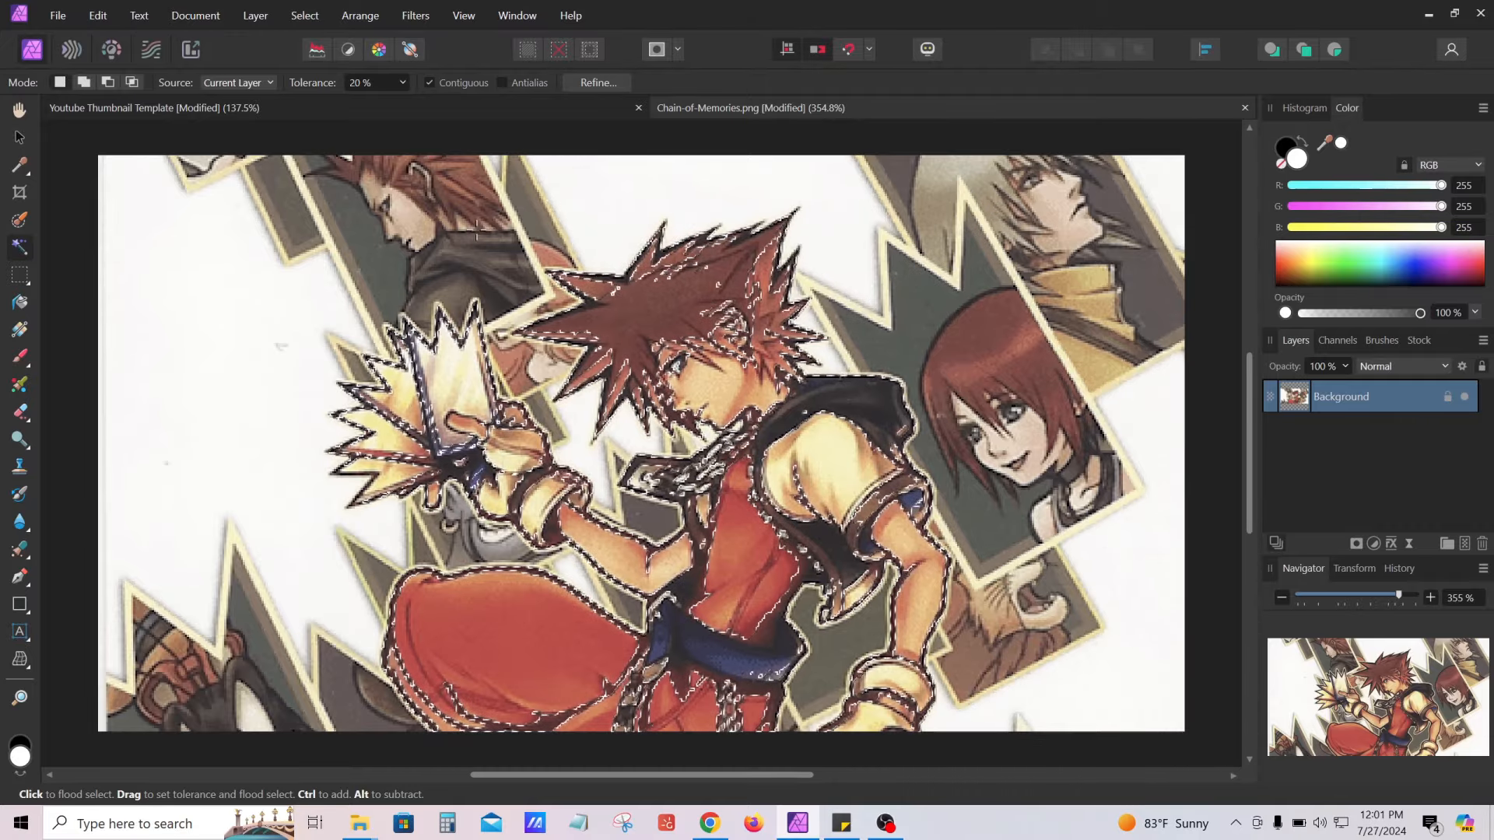
ctrl+click(249, 309)
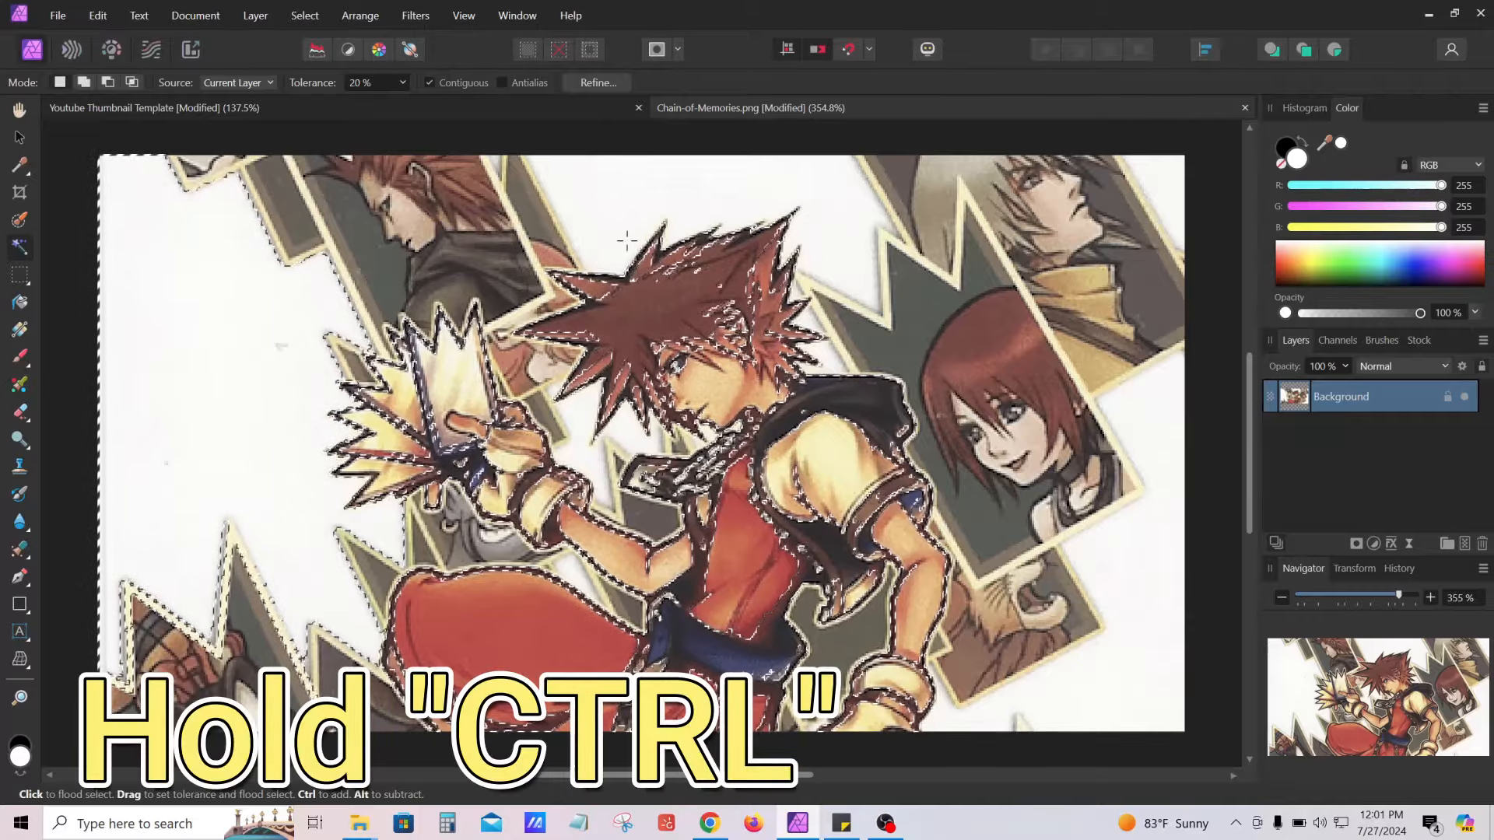
ctrl+click(637, 211)
ctrl+click(1015, 708)
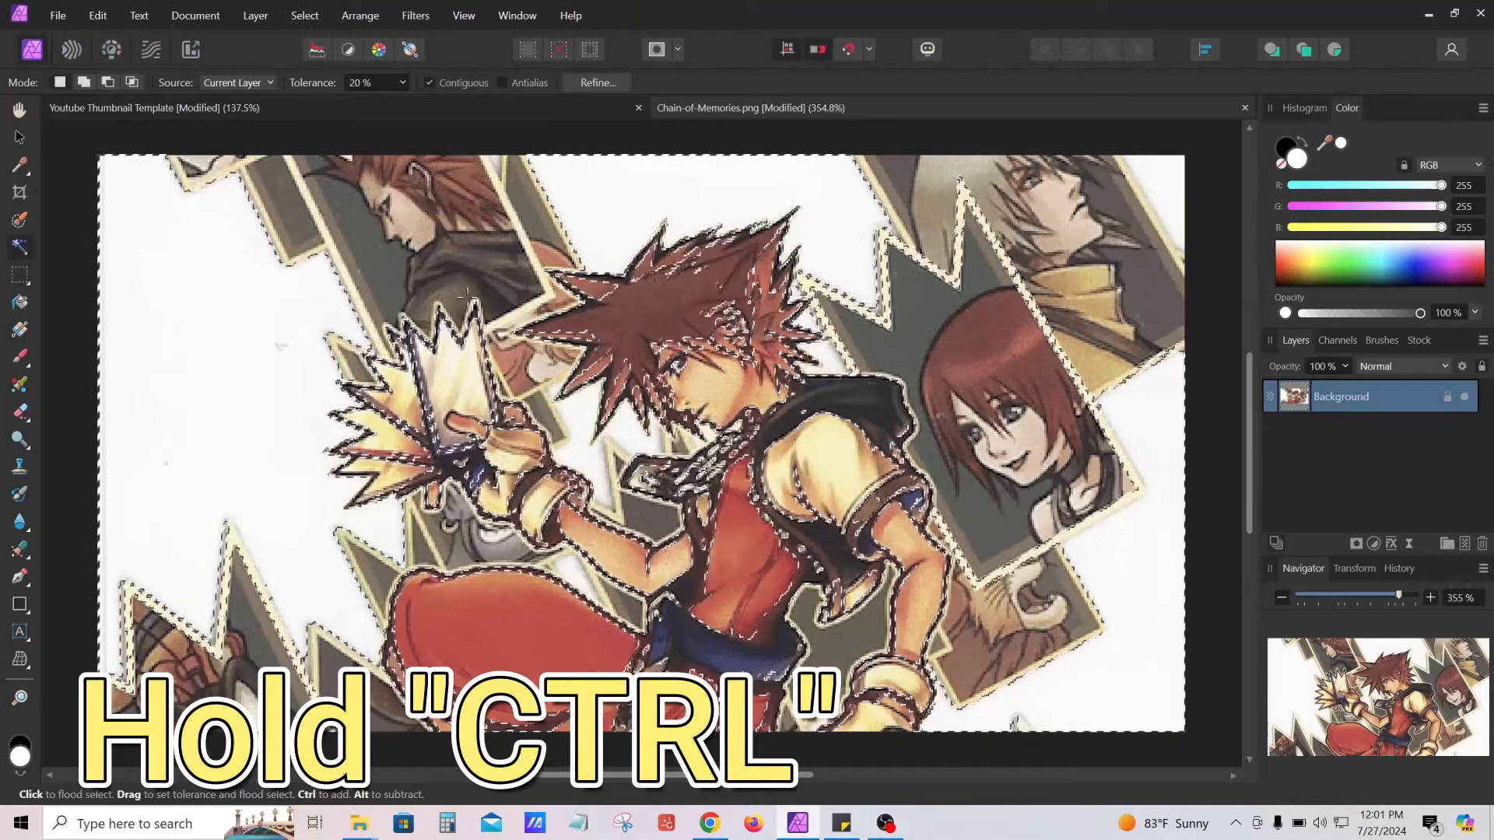
Clear the flood selection on the Chain-of-Memories image and switch back to the Youtube Thumbnail Template document
ctrl+click(393, 248)
key(ctrl+d)
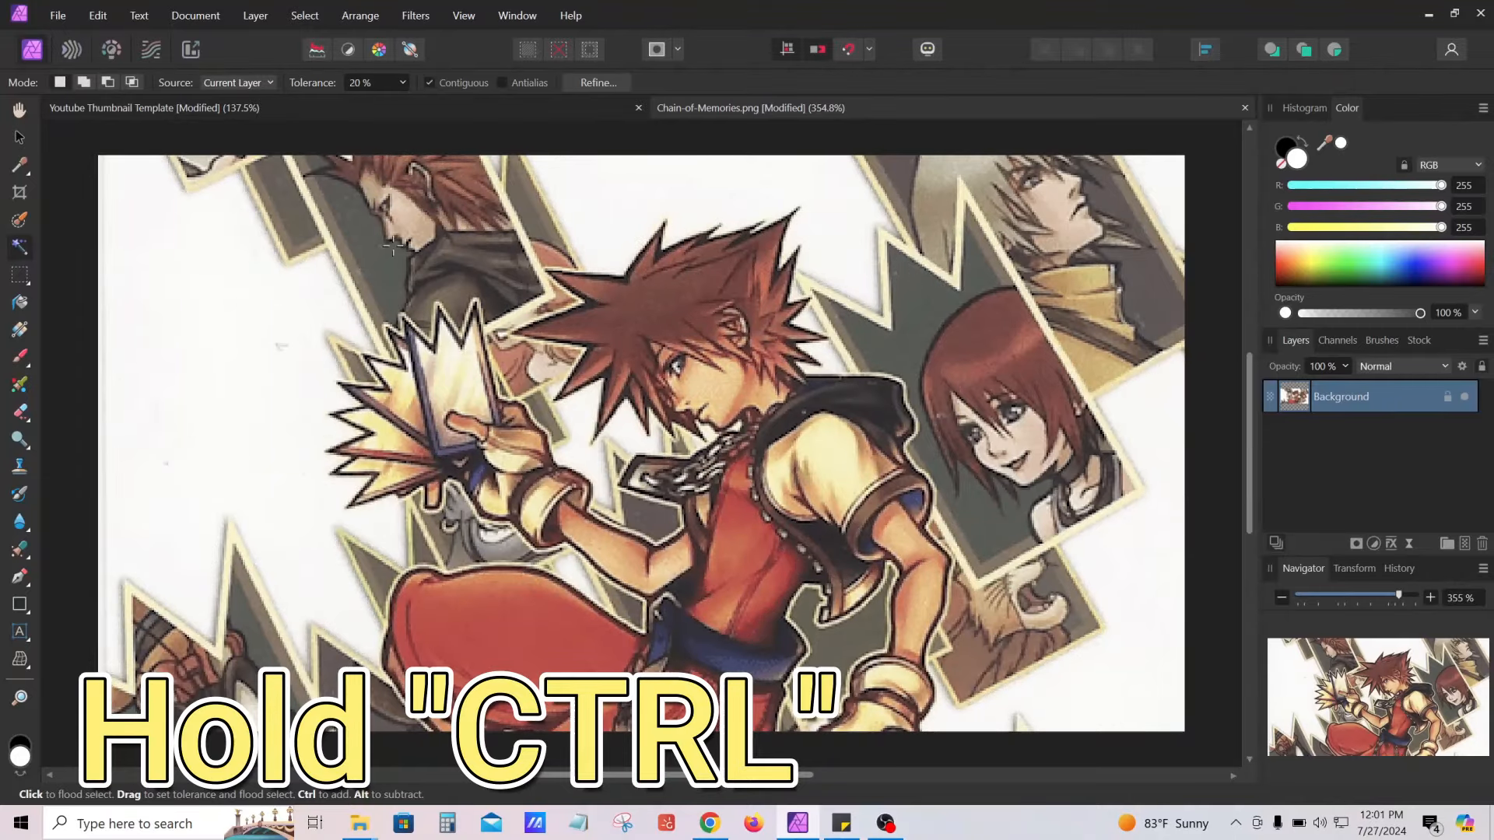
click(258, 115)
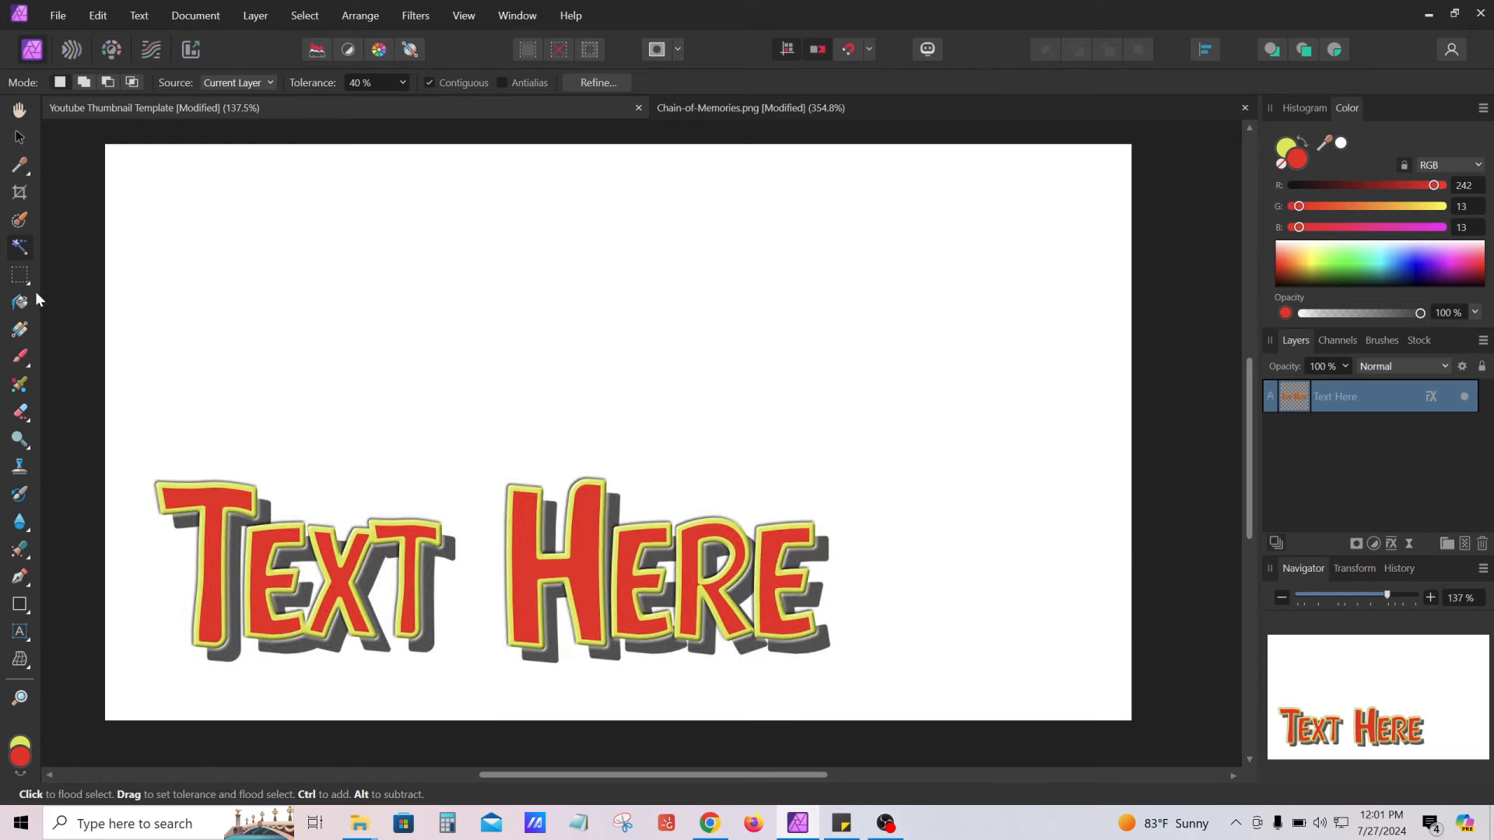
Try a rectangular marquee selection in the empty area above the word Text, and deselect it
click(23, 273)
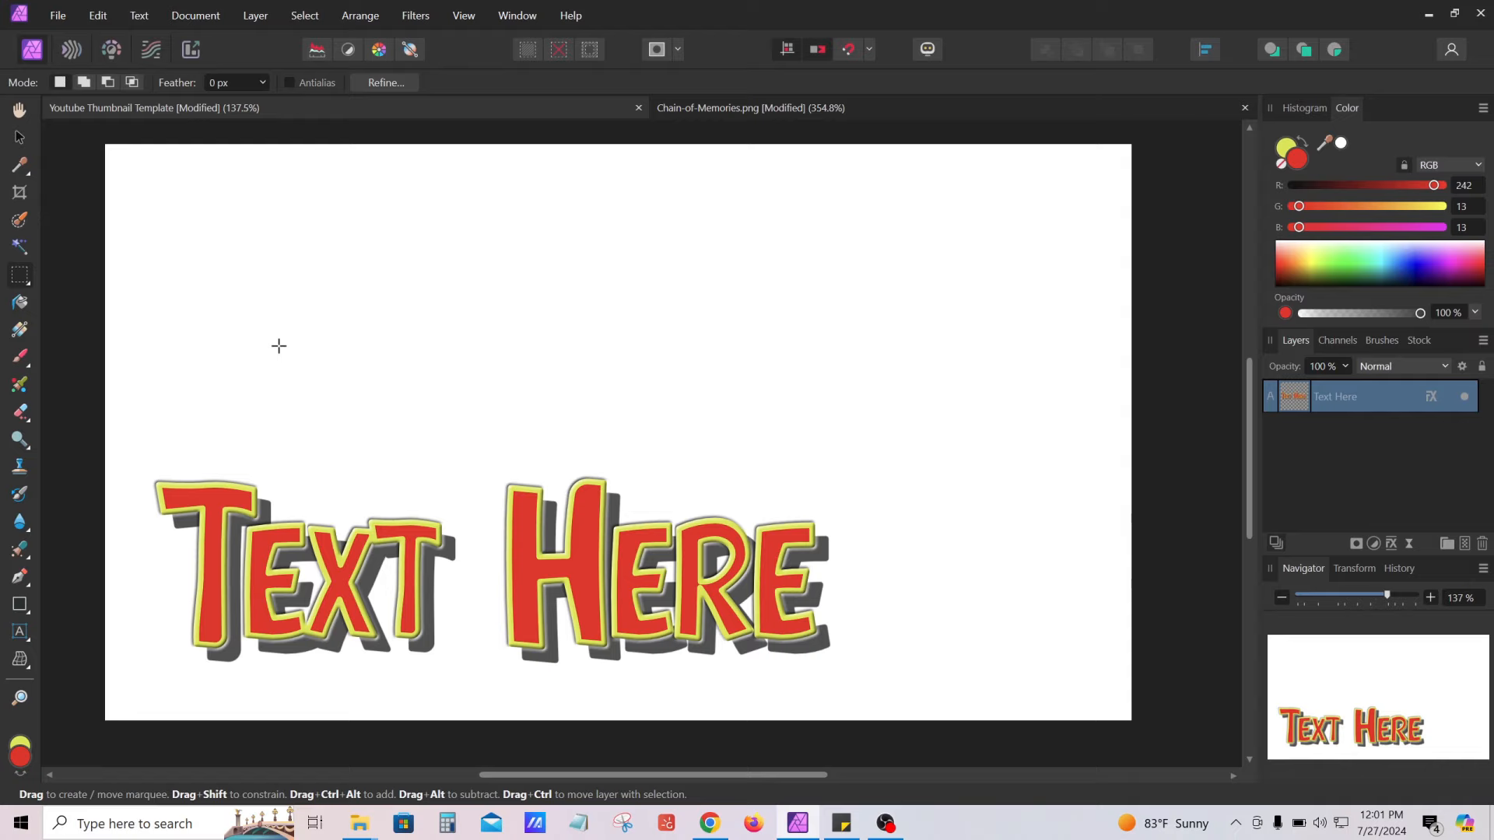
drag(130, 257, 438, 438)
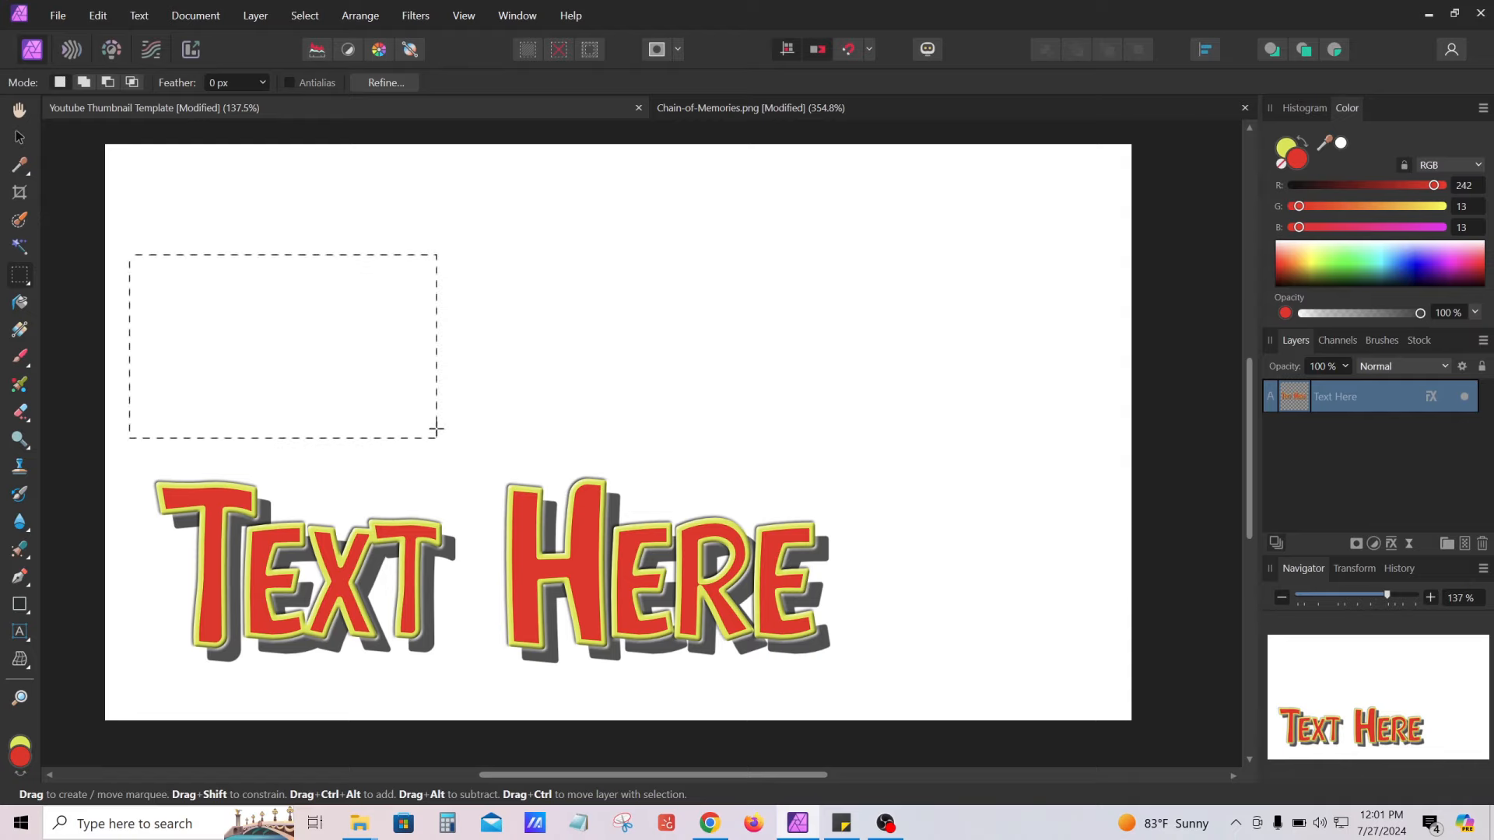
click(412, 368)
Try a diagonal linear red-to-black gradient fill on the Text Here lettering, redraw it closer to the word Here, and undo both gradients
click(21, 331)
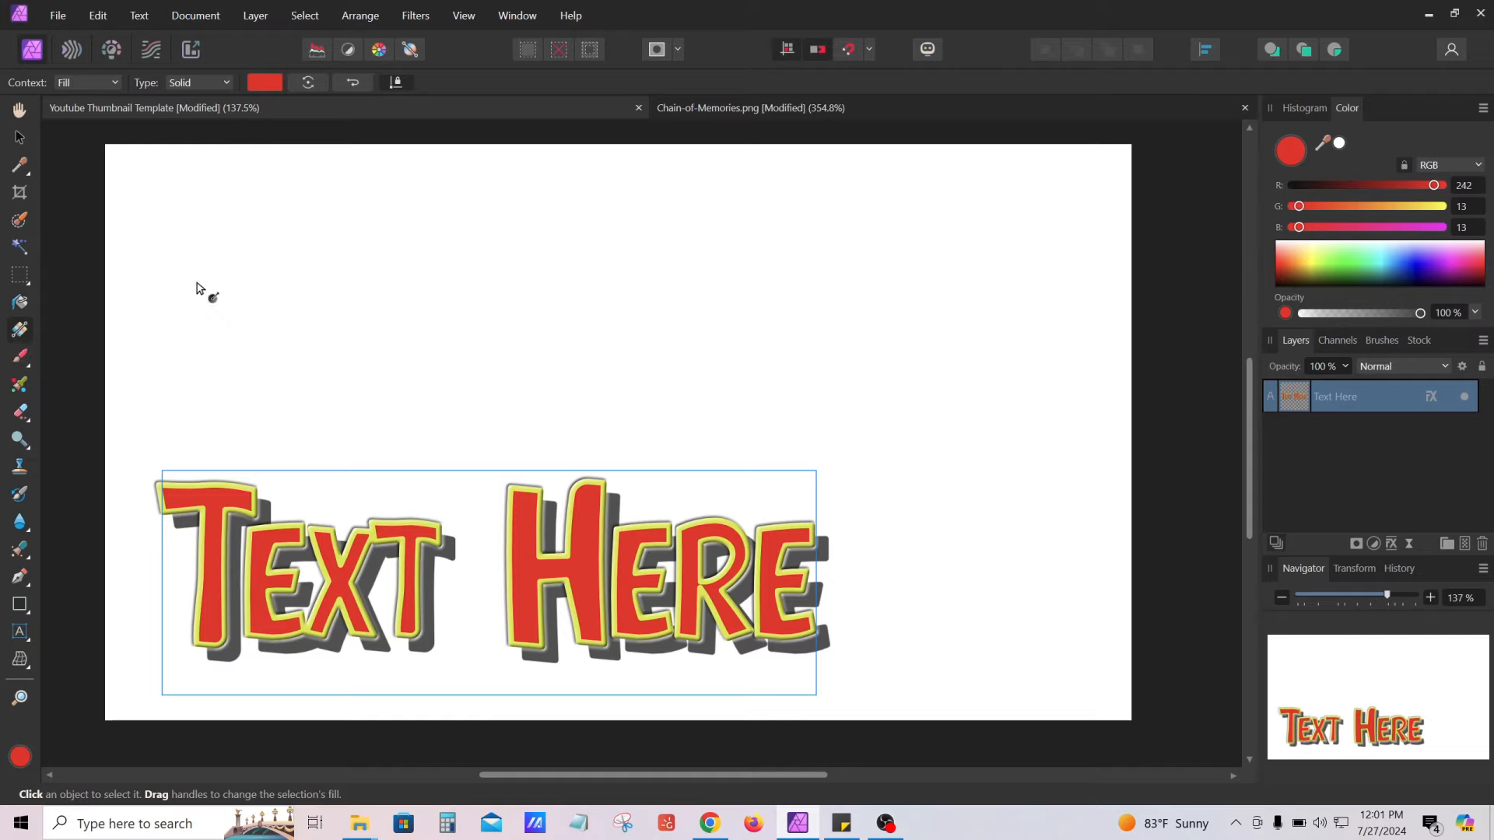
drag(231, 281, 616, 550)
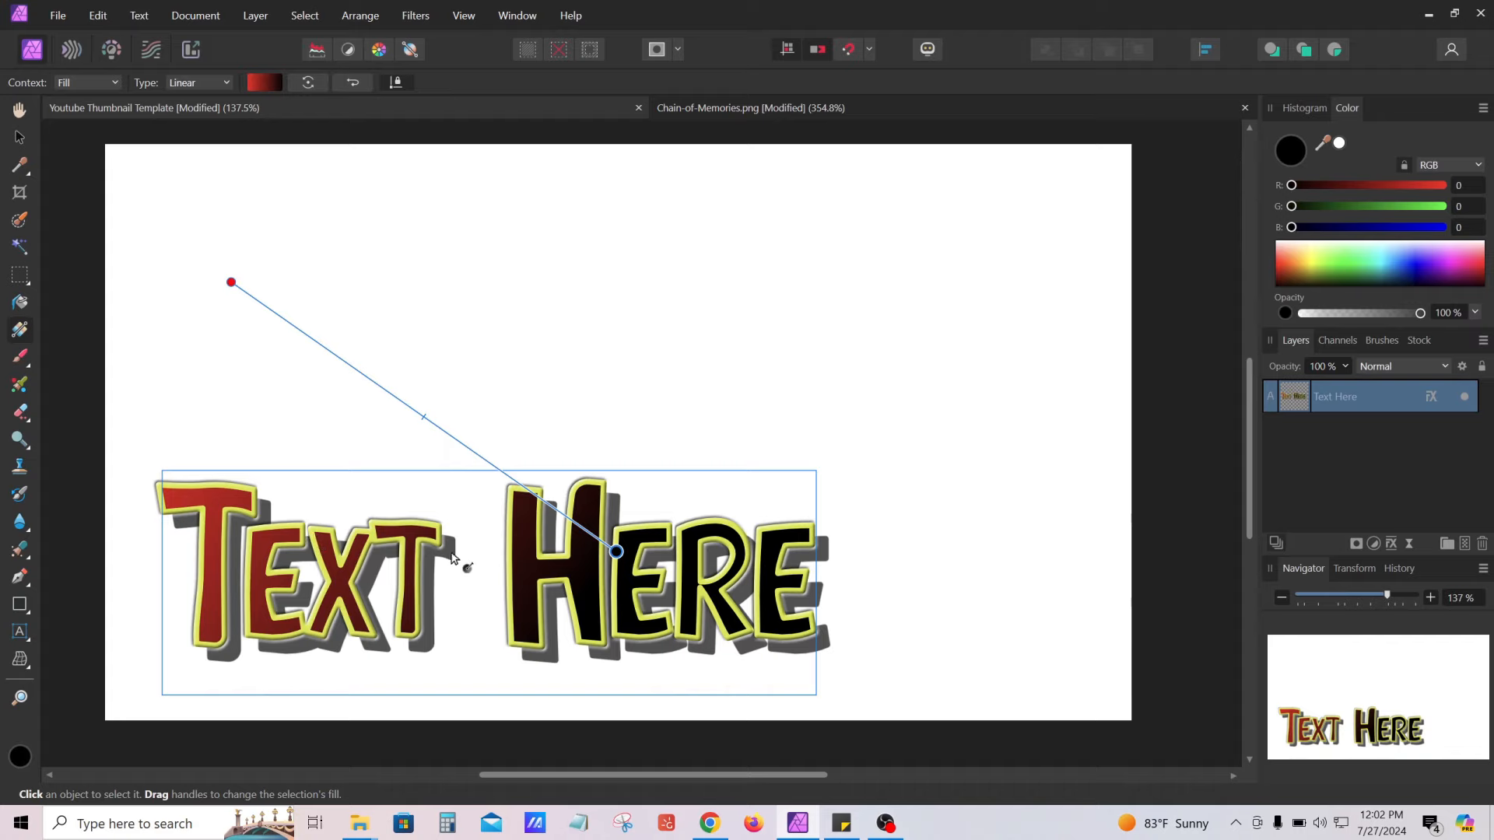
drag(461, 347, 679, 593)
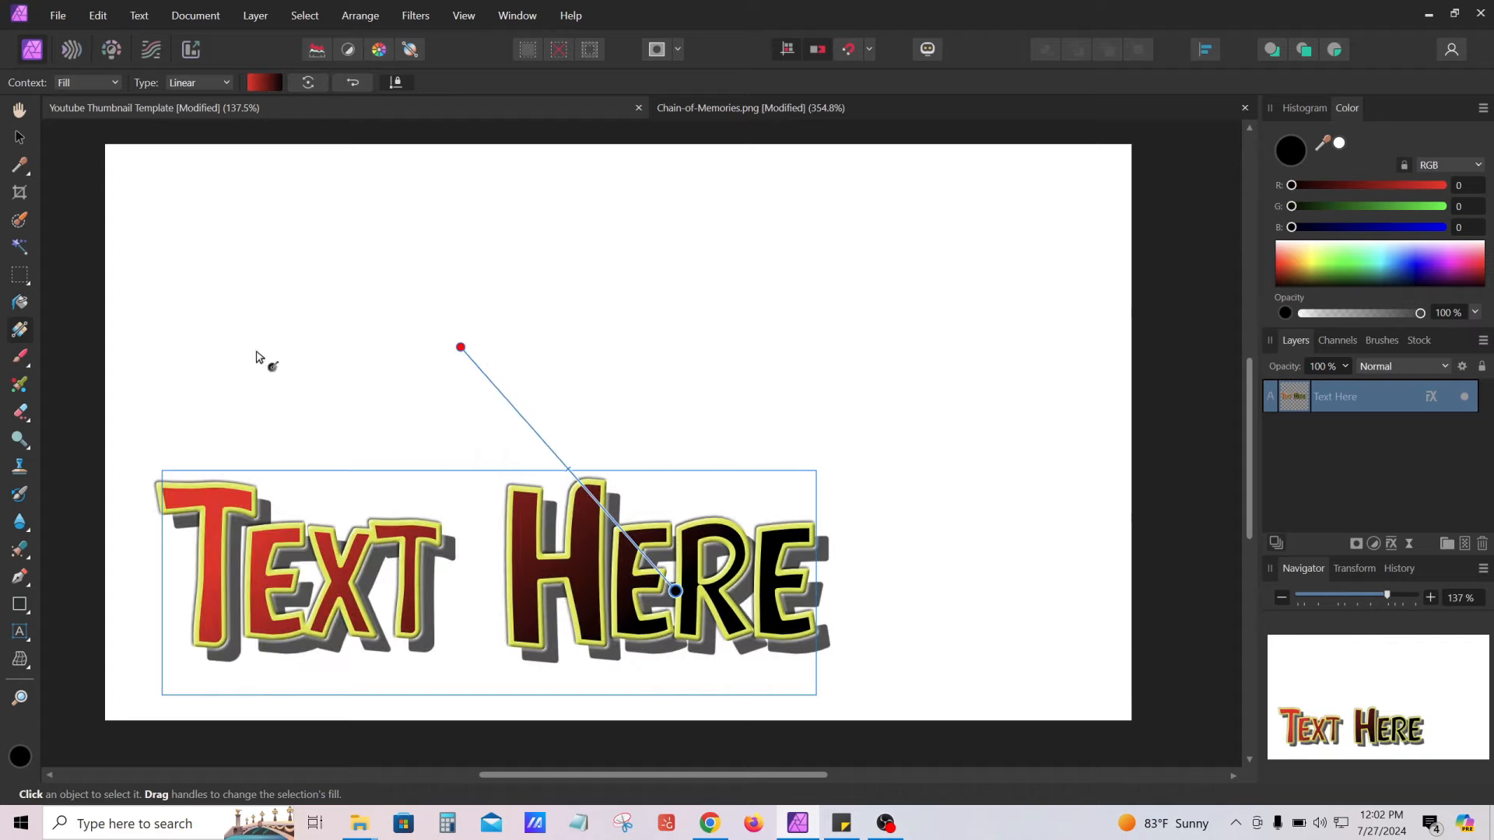
key(ctrl+z)
key(ctrl+z)
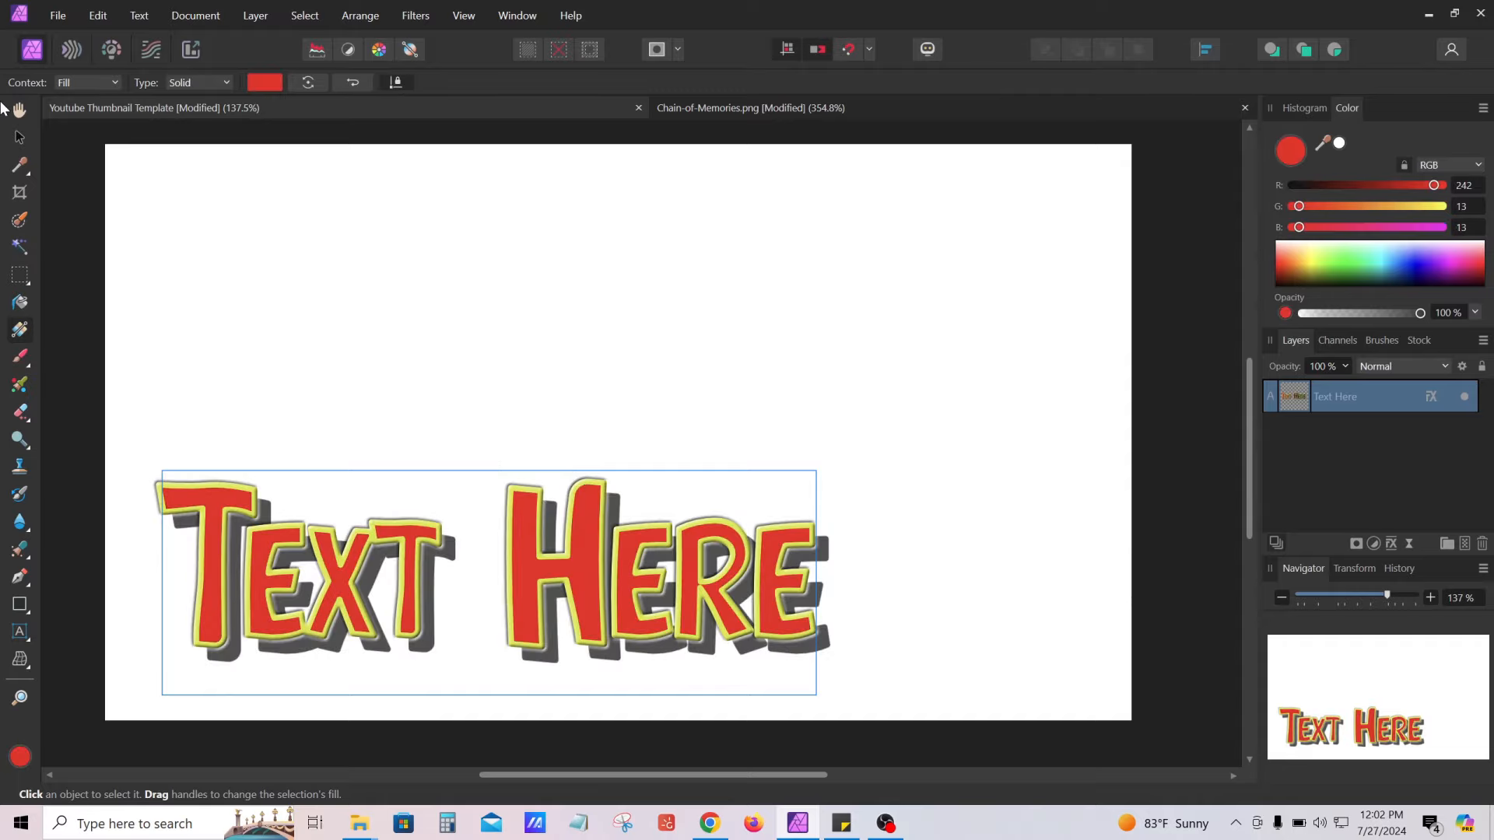
Enlarge the Text Here lettering proportionally to about 102.4 pt with the Move Tool
click(27, 144)
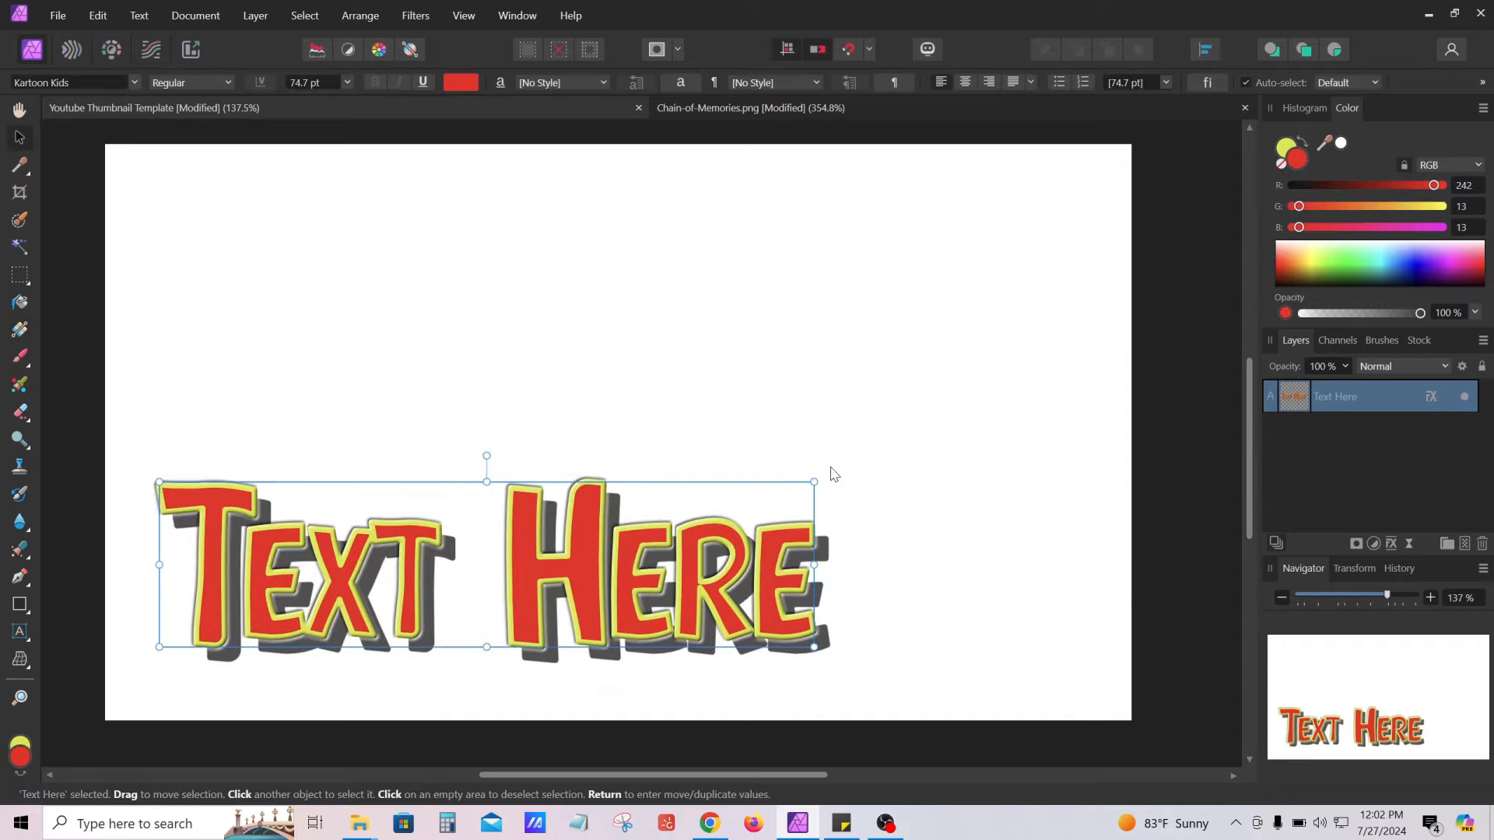
drag(814, 479, 1060, 382)
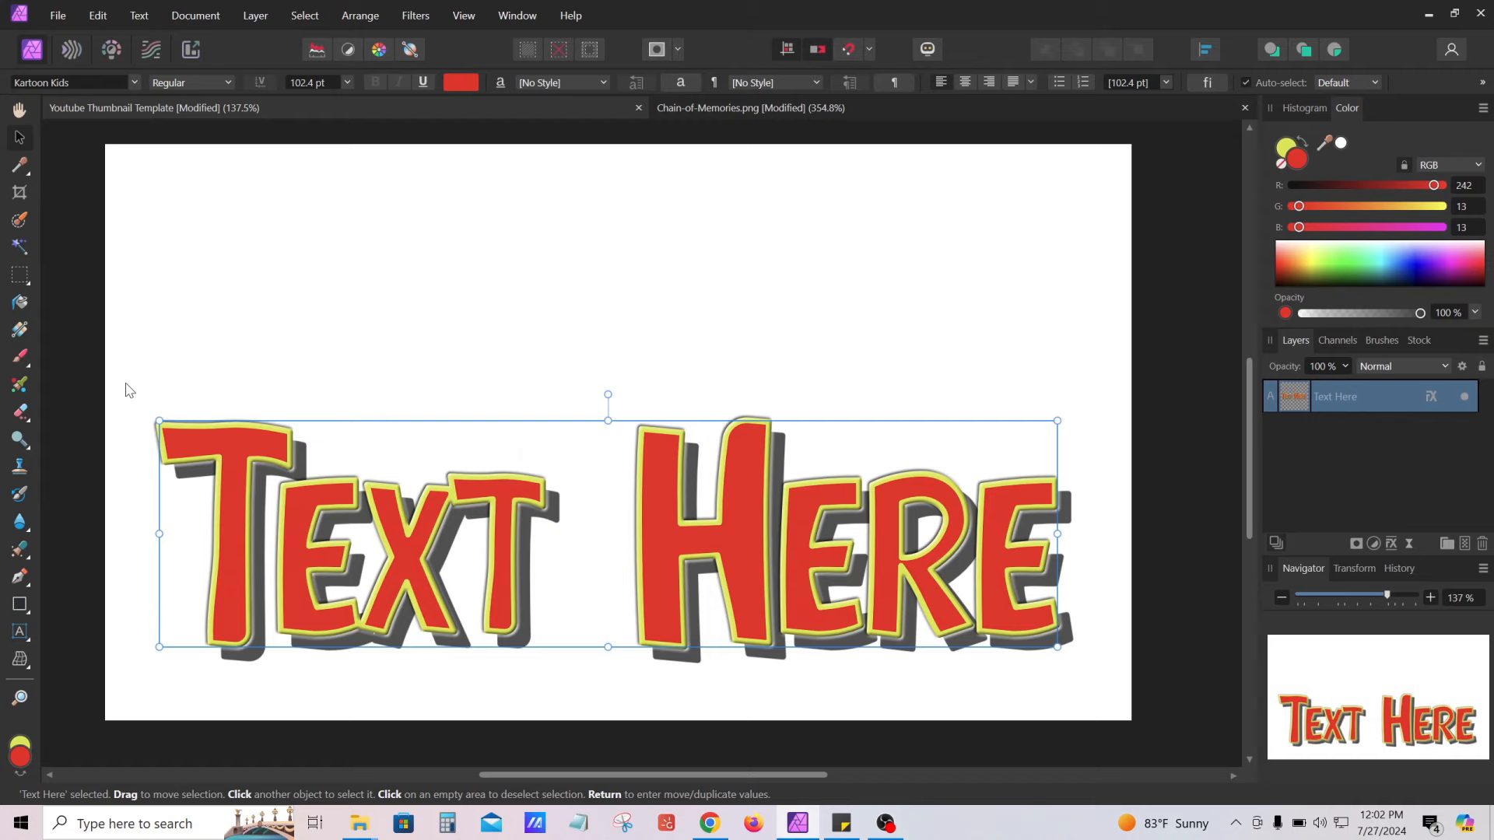
Try a diagonal red-to-black gradient fill on the enlarged Text Here lettering and undo it
click(20, 329)
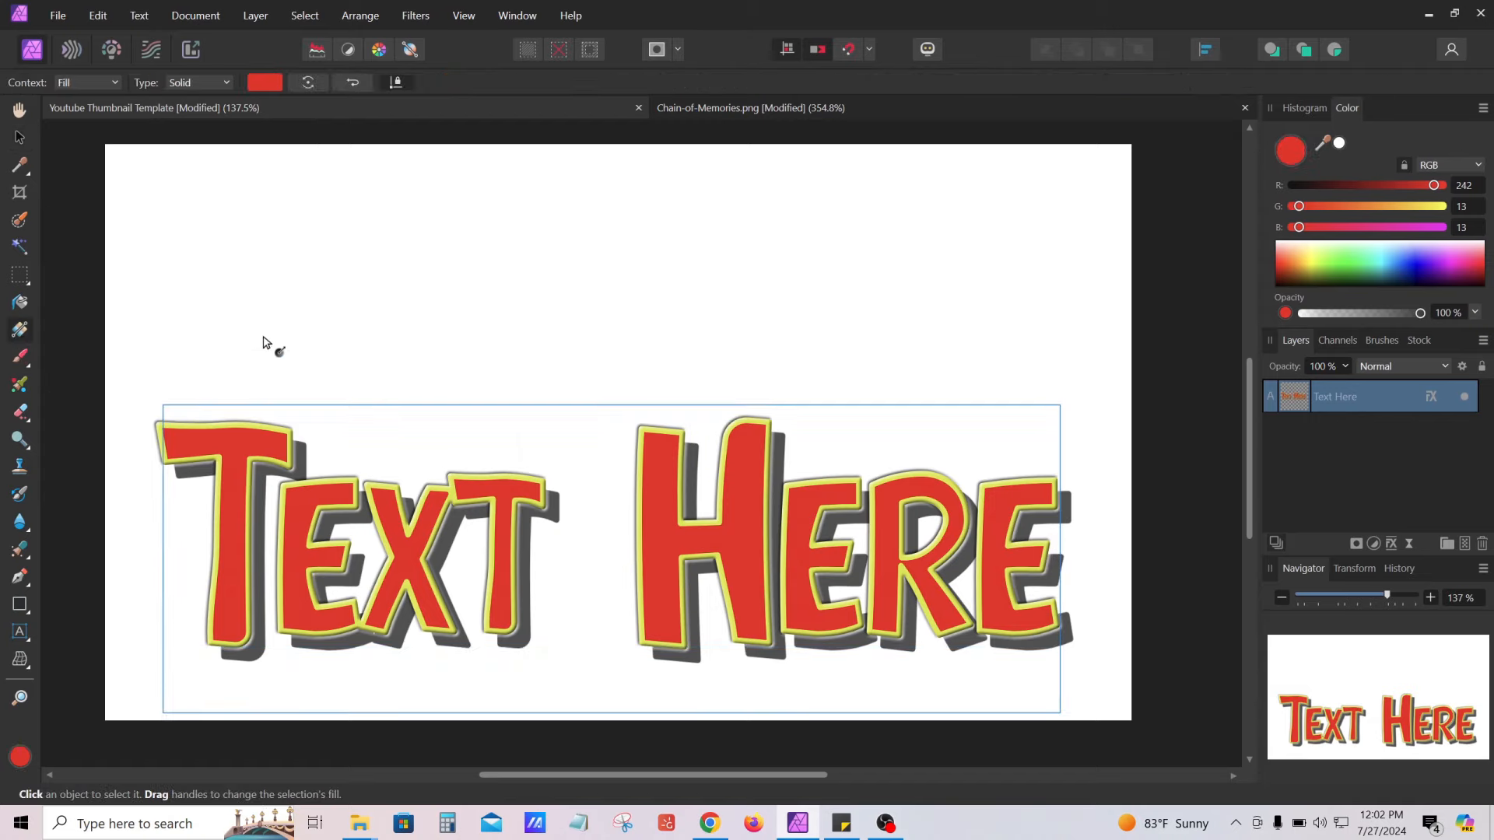
drag(363, 337, 736, 631)
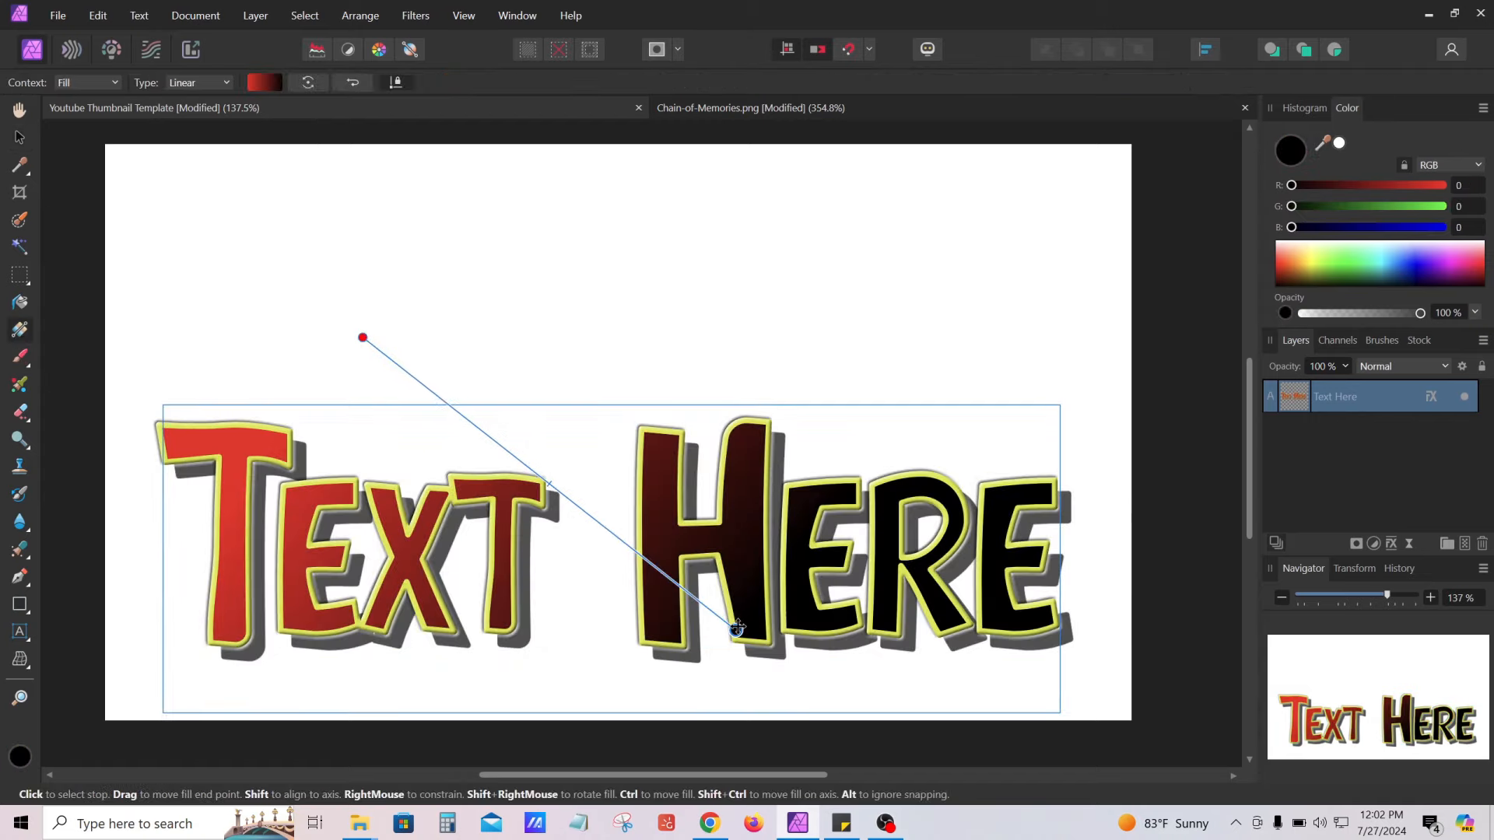
key(ctrl+z)
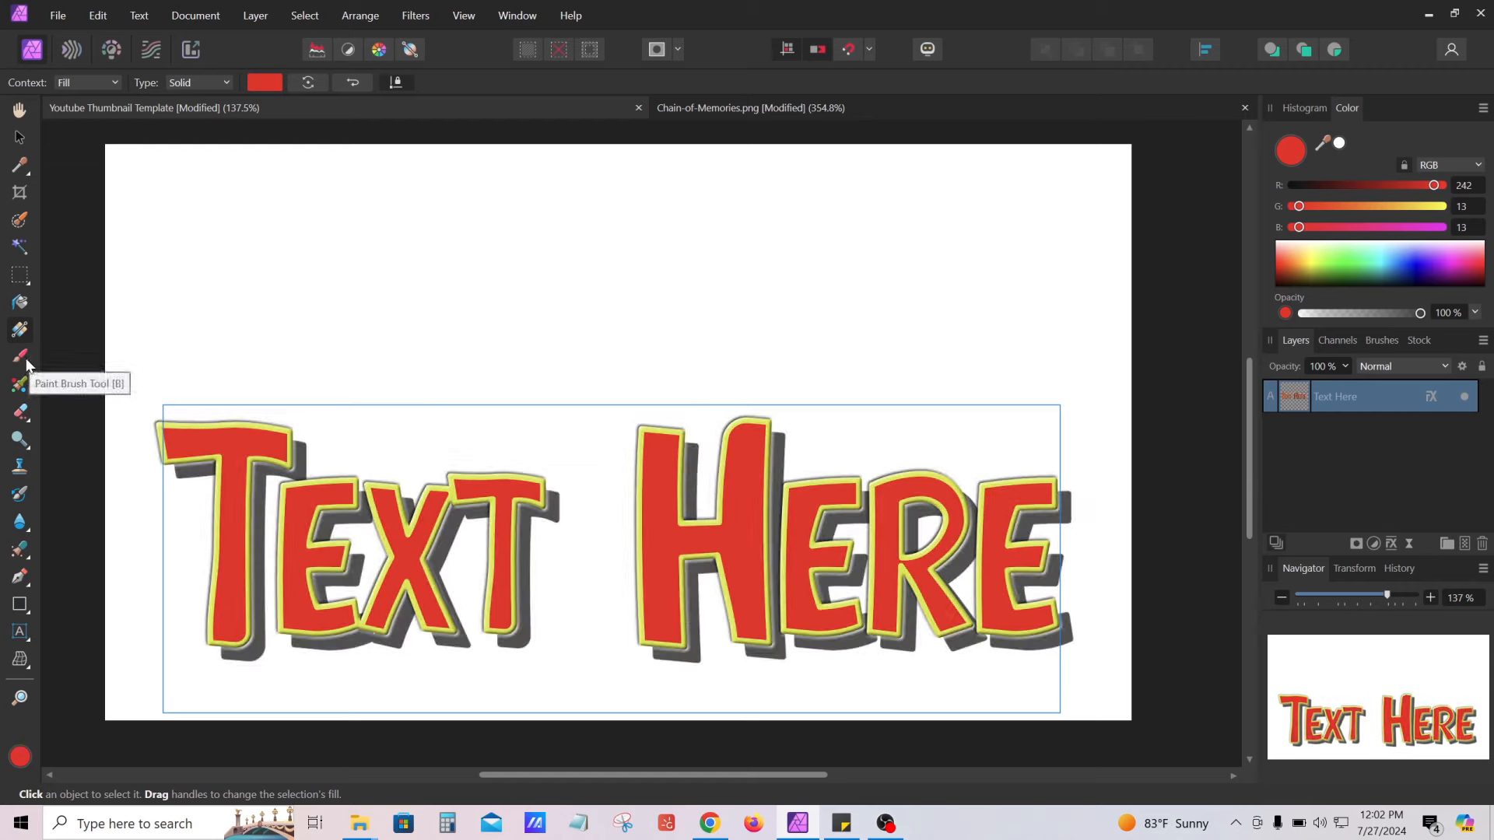
Paint a black and an orange (RGB 255, 92, 34) stroke with the 64 px Paint Brush, and move their pixel layer above Text Here
click(23, 359)
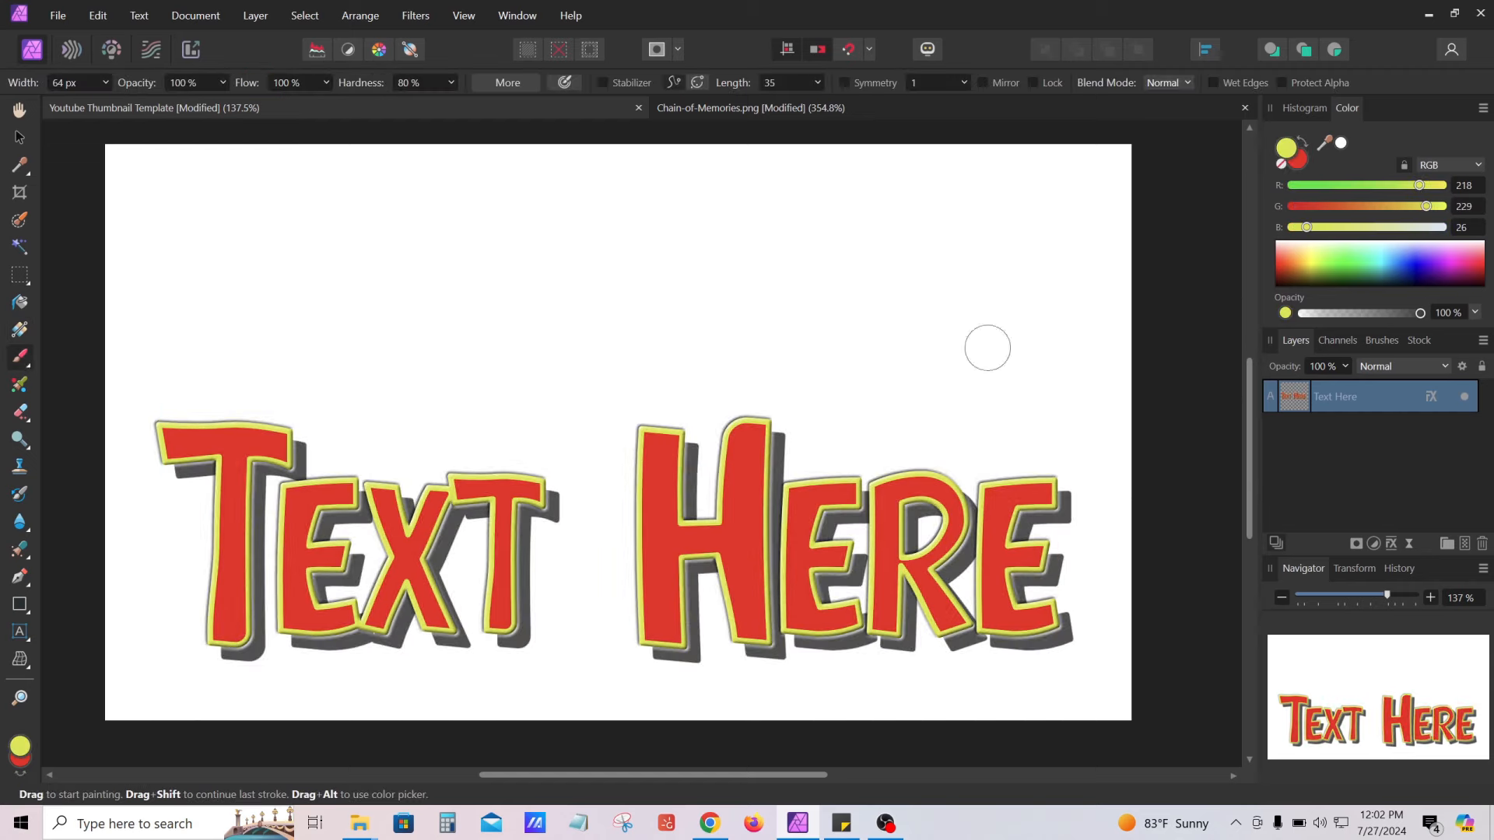
mouse_move(666, 339)
mouse_down()
mouse_move(702, 312)
mouse_move(856, 273)
mouse_move(630, 312)
mouse_move(607, 332)
mouse_up()
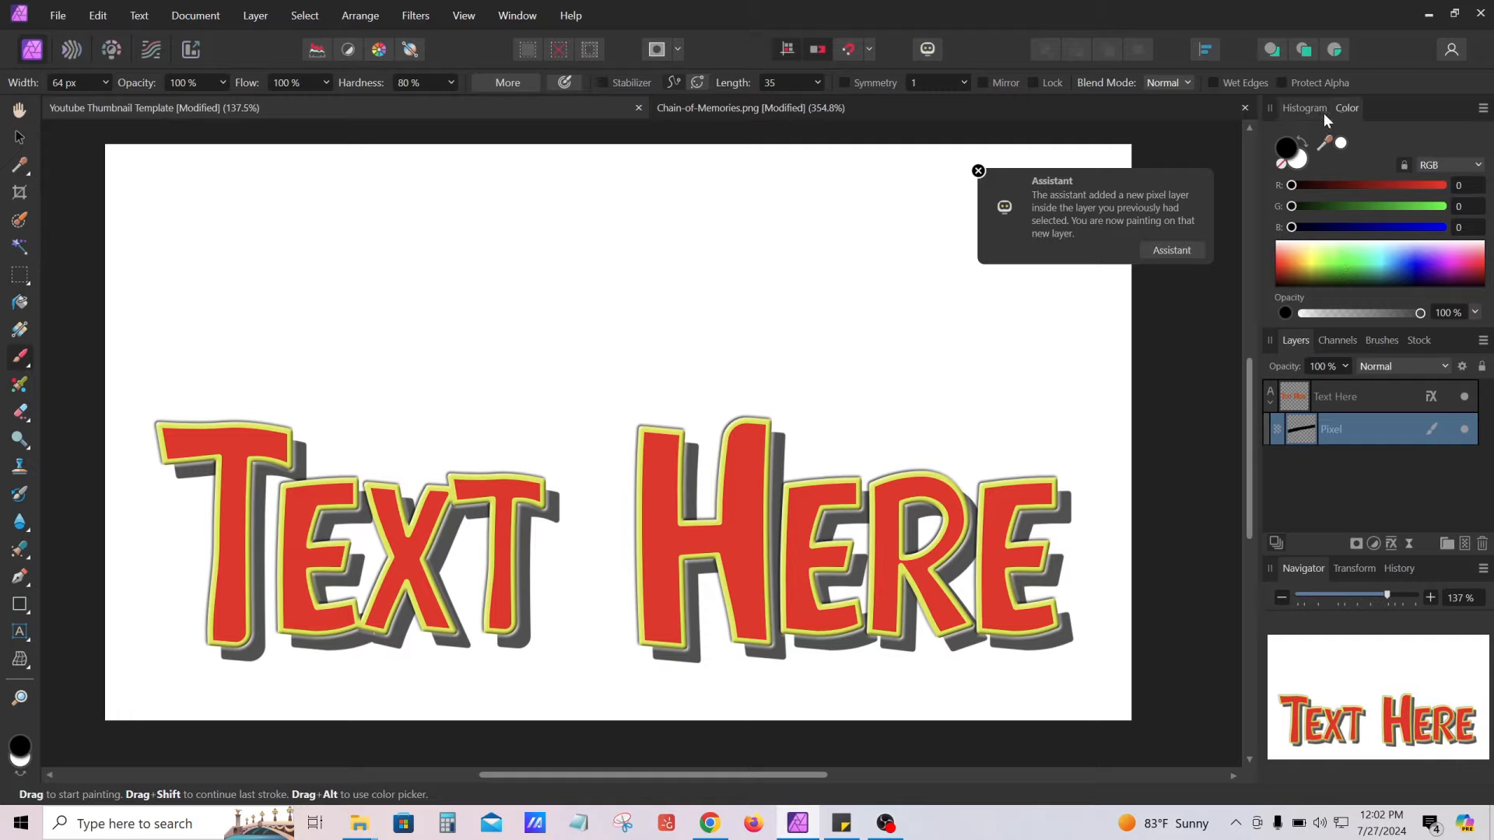
click(1284, 260)
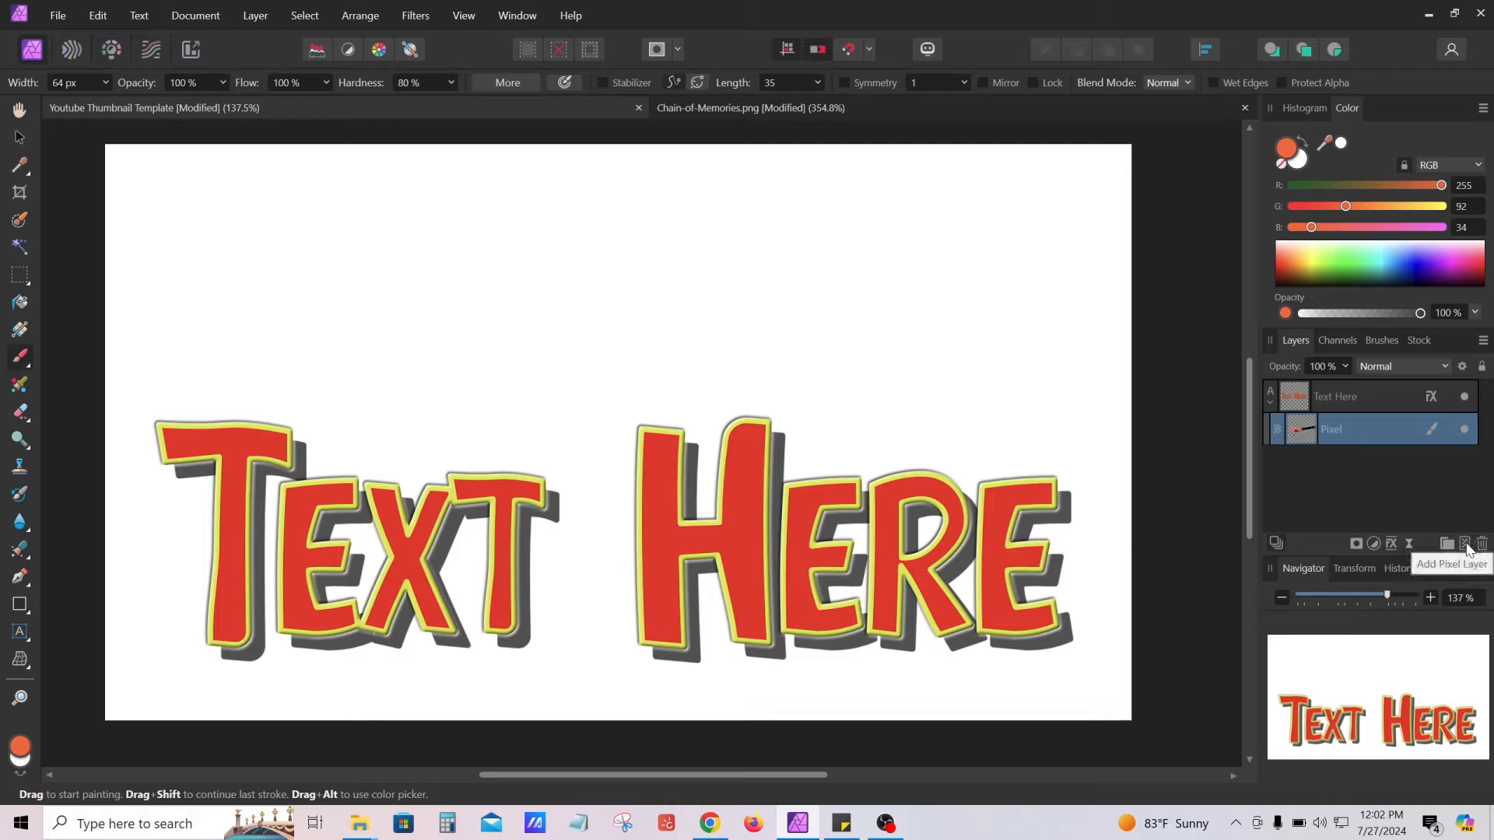
mouse_move(1356, 389)
mouse_down()
mouse_move(1357, 444)
mouse_move(1350, 385)
mouse_up()
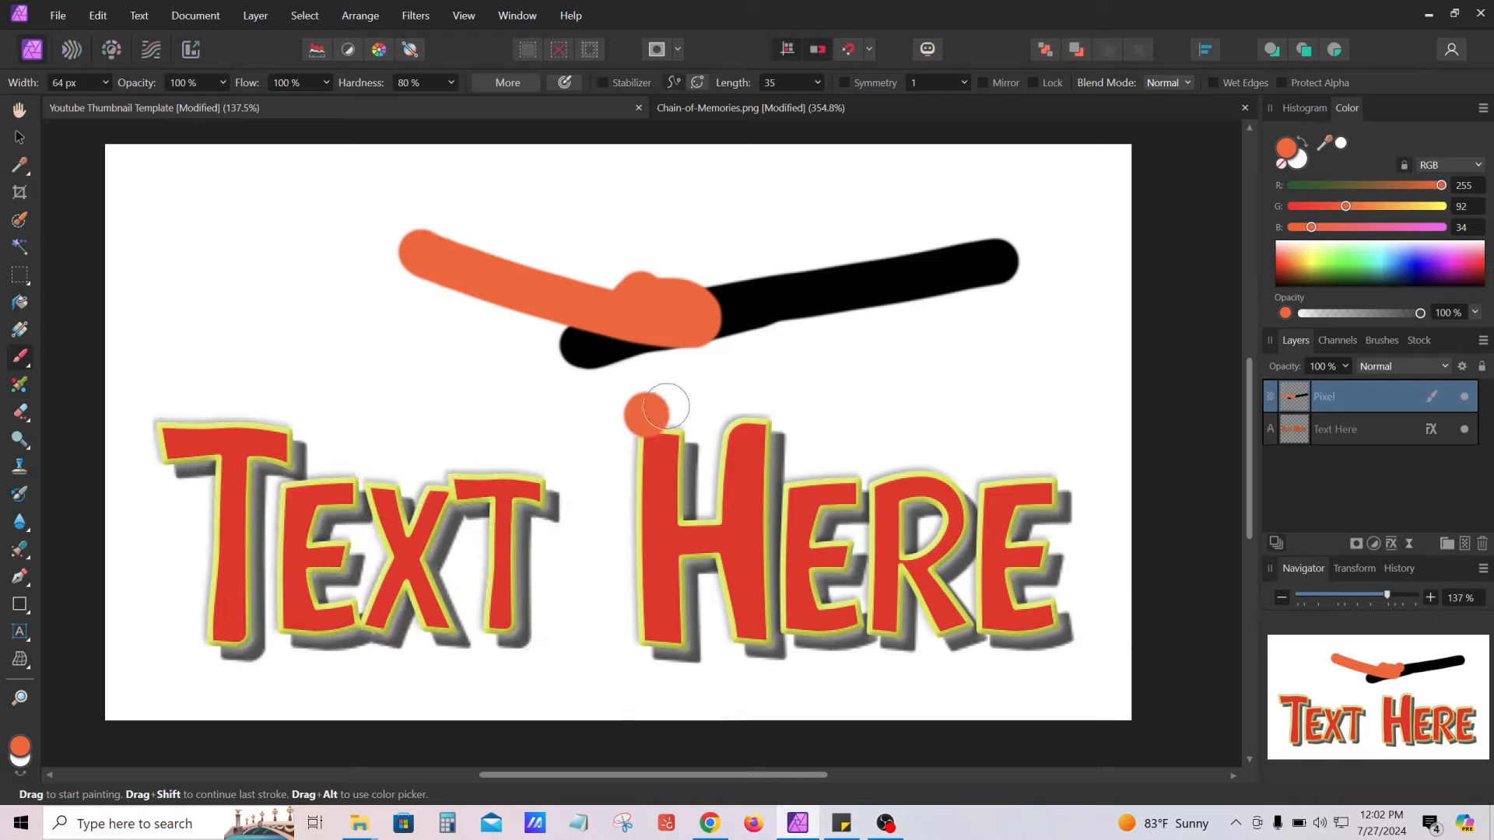
Try extra orange strokes above the text, undo them, and erase all remaining paint with the 148 px Erase Brush
mouse_move(556, 225)
mouse_down()
mouse_move(747, 294)
mouse_move(679, 264)
mouse_move(224, 271)
mouse_move(312, 312)
mouse_move(606, 213)
mouse_move(752, 247)
mouse_move(994, 259)
mouse_move(996, 276)
mouse_move(974, 319)
mouse_move(765, 297)
mouse_move(658, 241)
mouse_move(334, 221)
mouse_up()
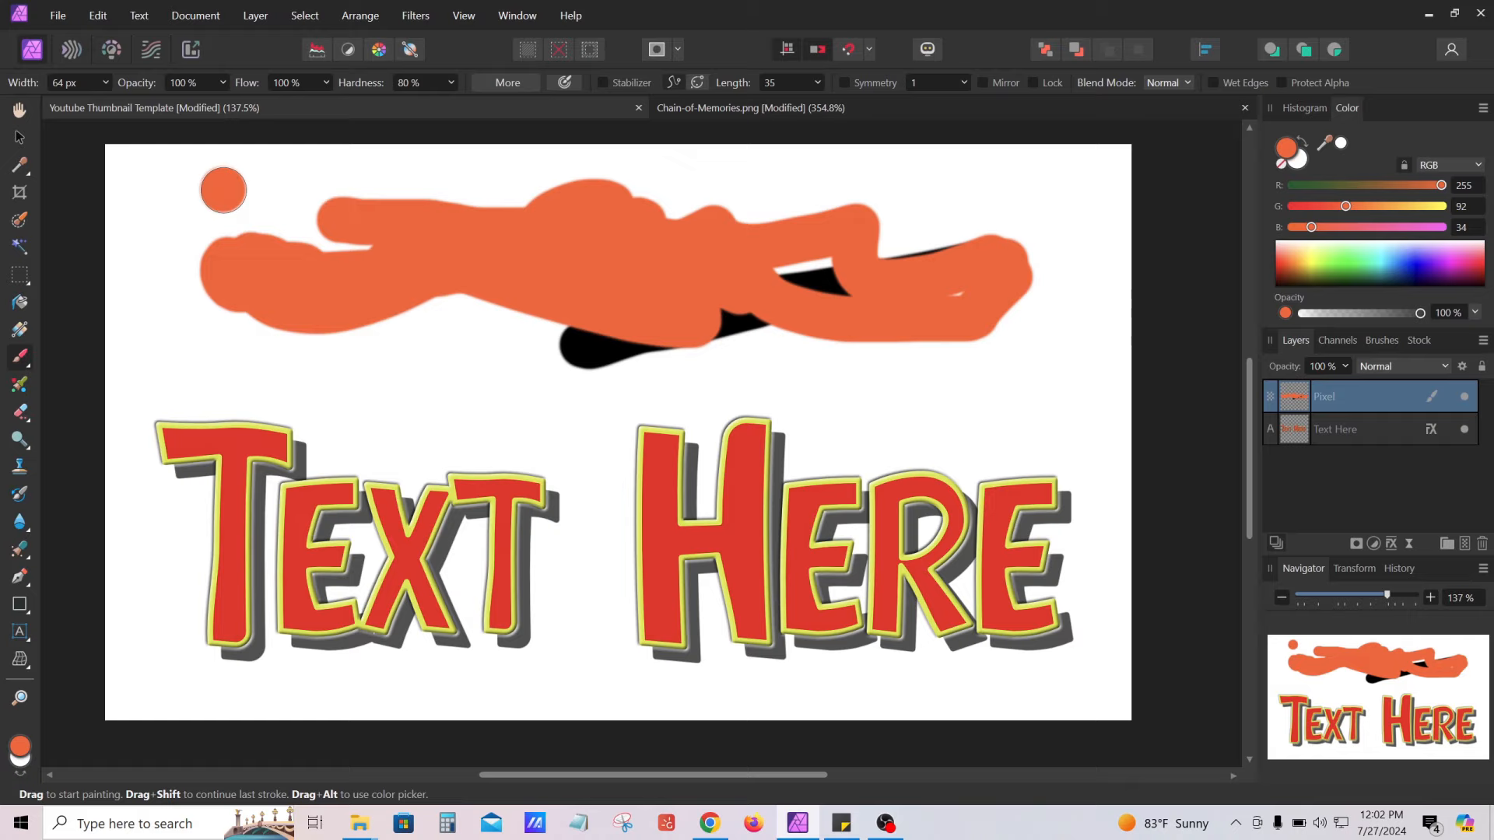
key(ctrl+z)
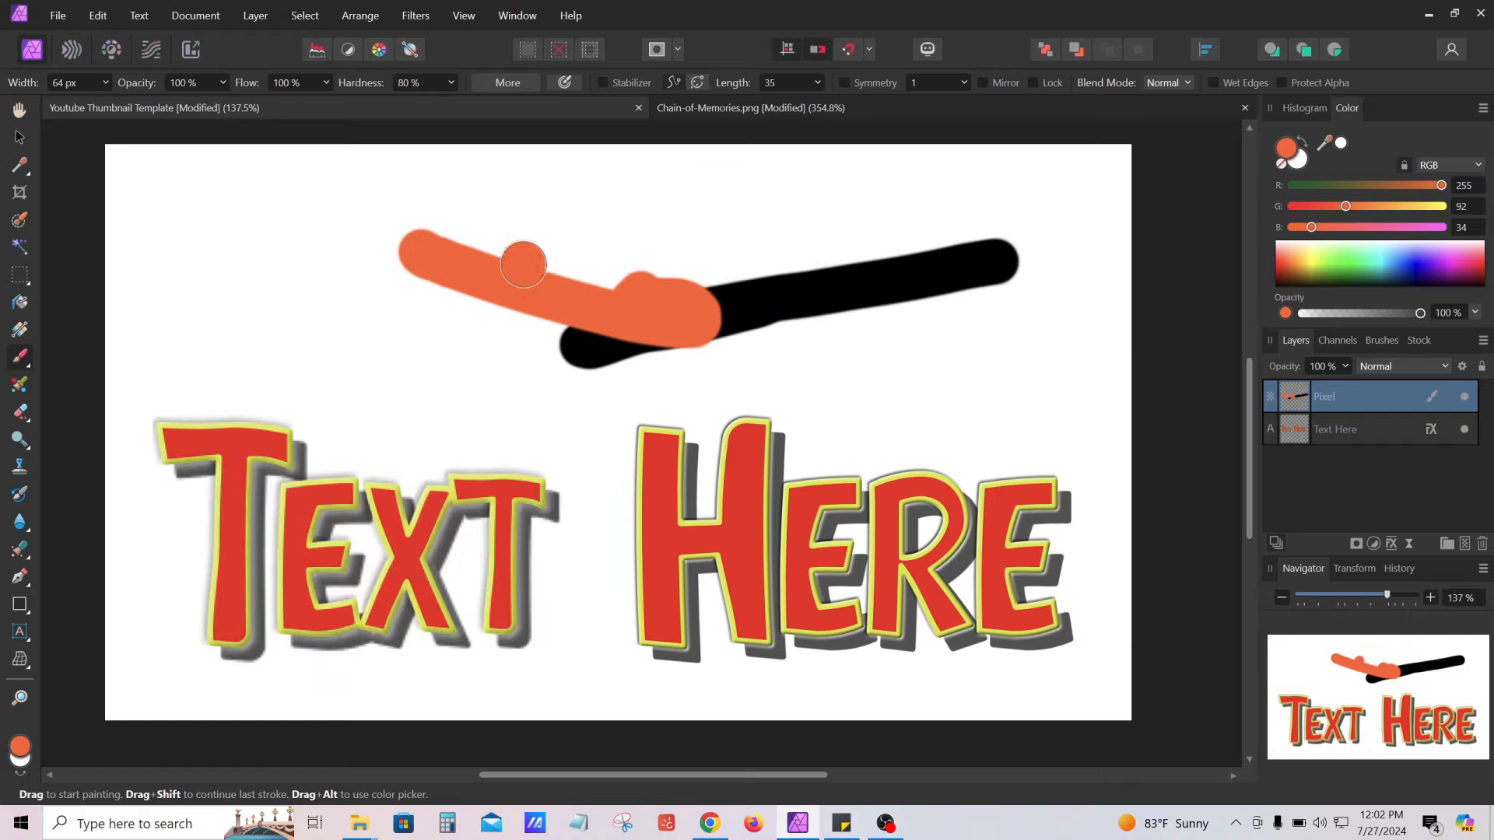
key(e)
mouse_move(475, 269)
mouse_down()
mouse_move(448, 267)
mouse_move(576, 303)
mouse_move(834, 264)
mouse_move(1045, 264)
mouse_move(423, 337)
mouse_up()
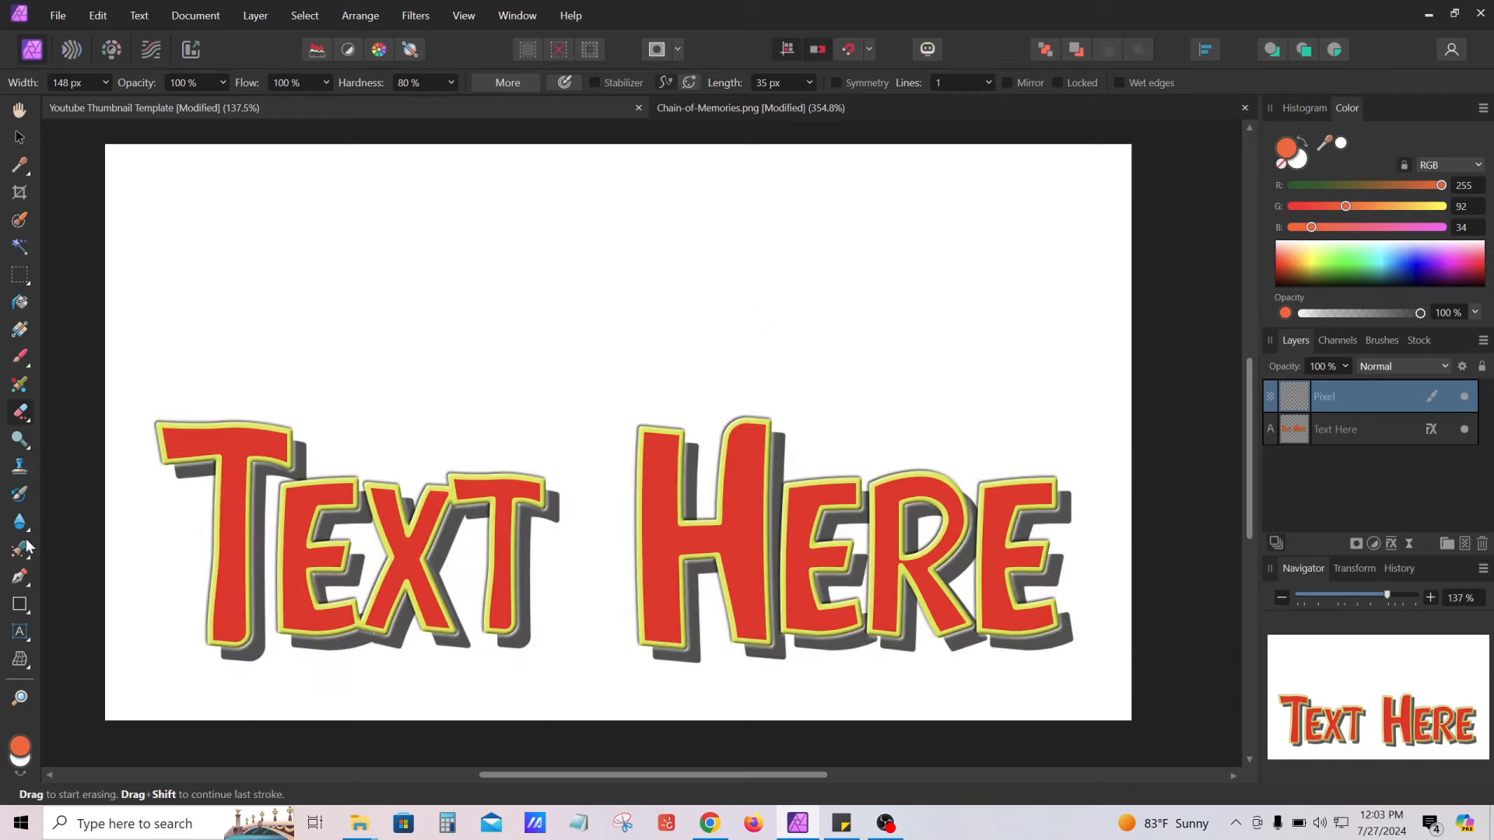
Add artistic text reading "ssssss" at about 69.4 pt above the Text Here lettering and select all its characters
click(23, 632)
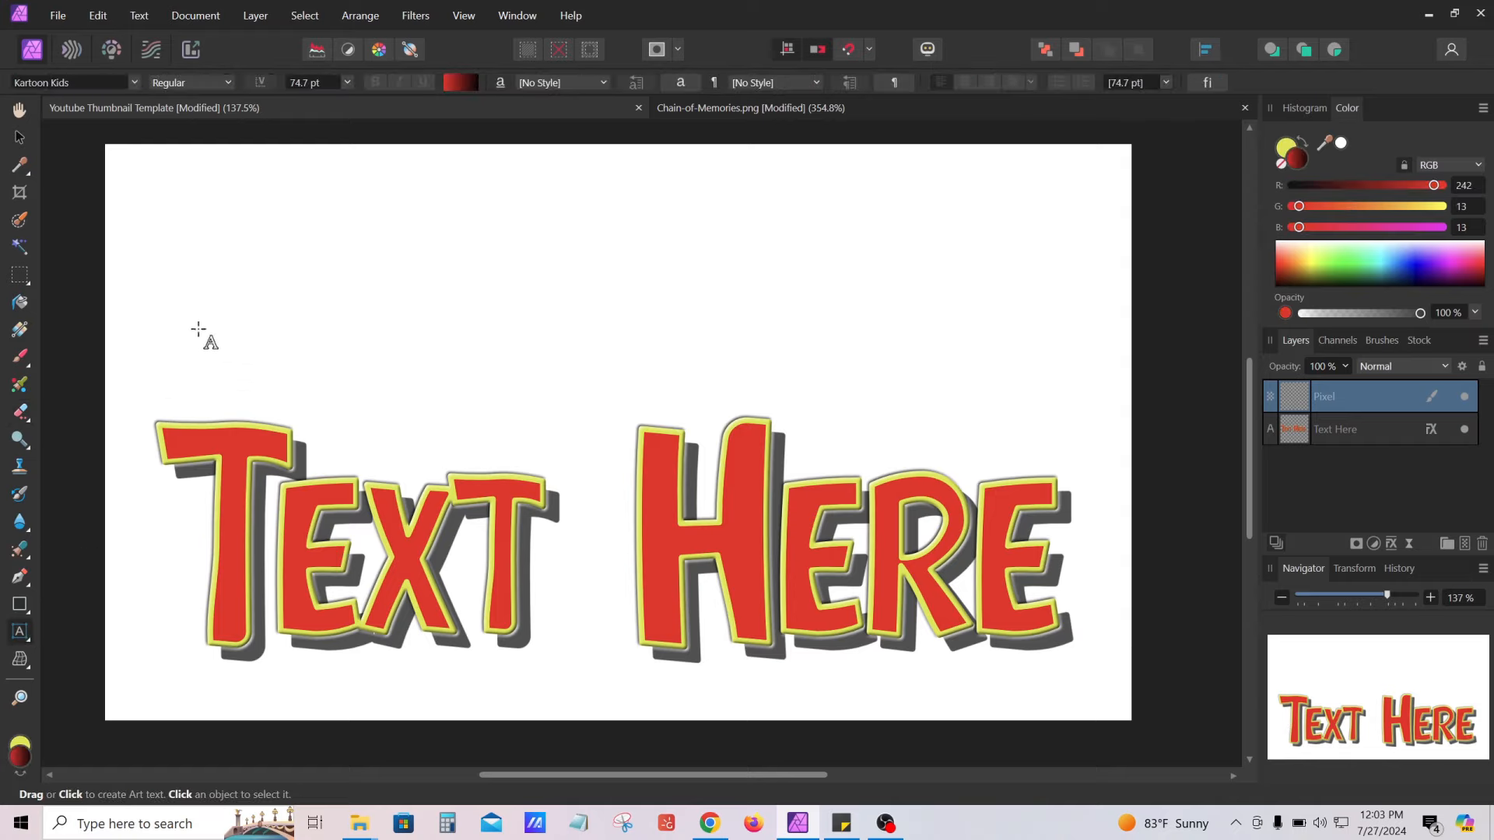
drag(246, 221, 680, 373)
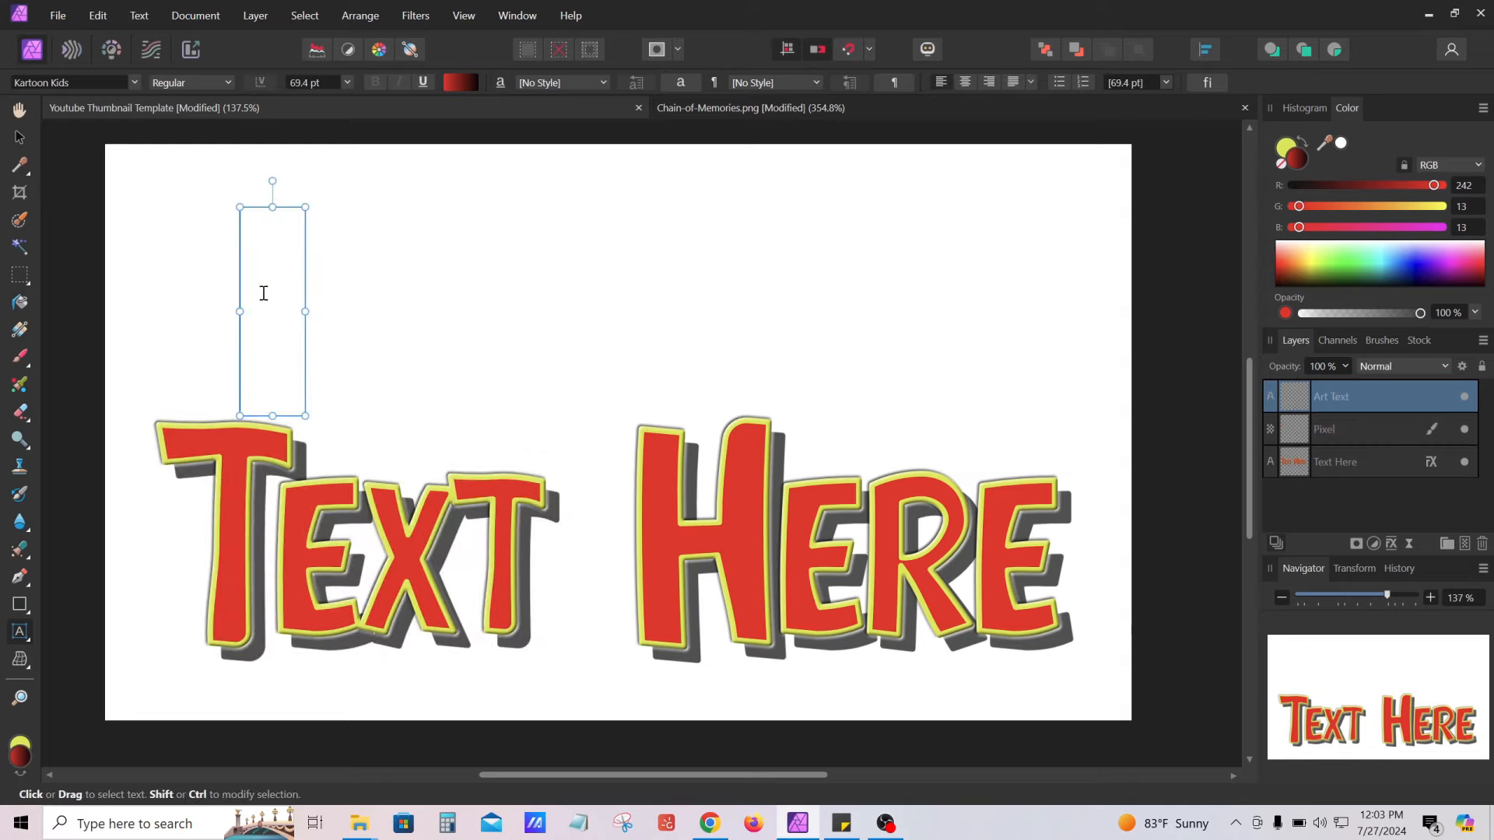
text(ssssss)
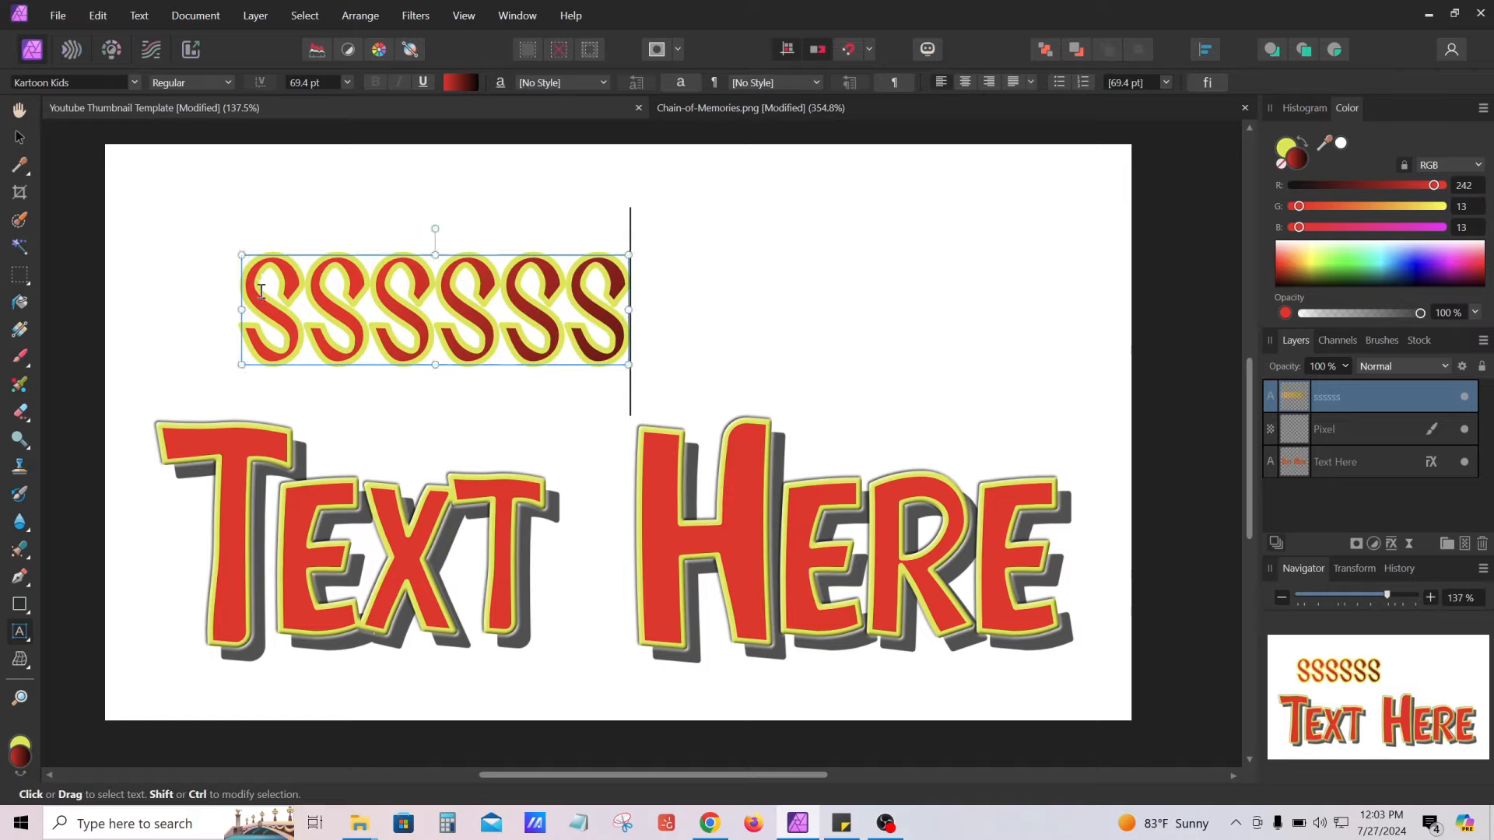
triple_click(310, 291)
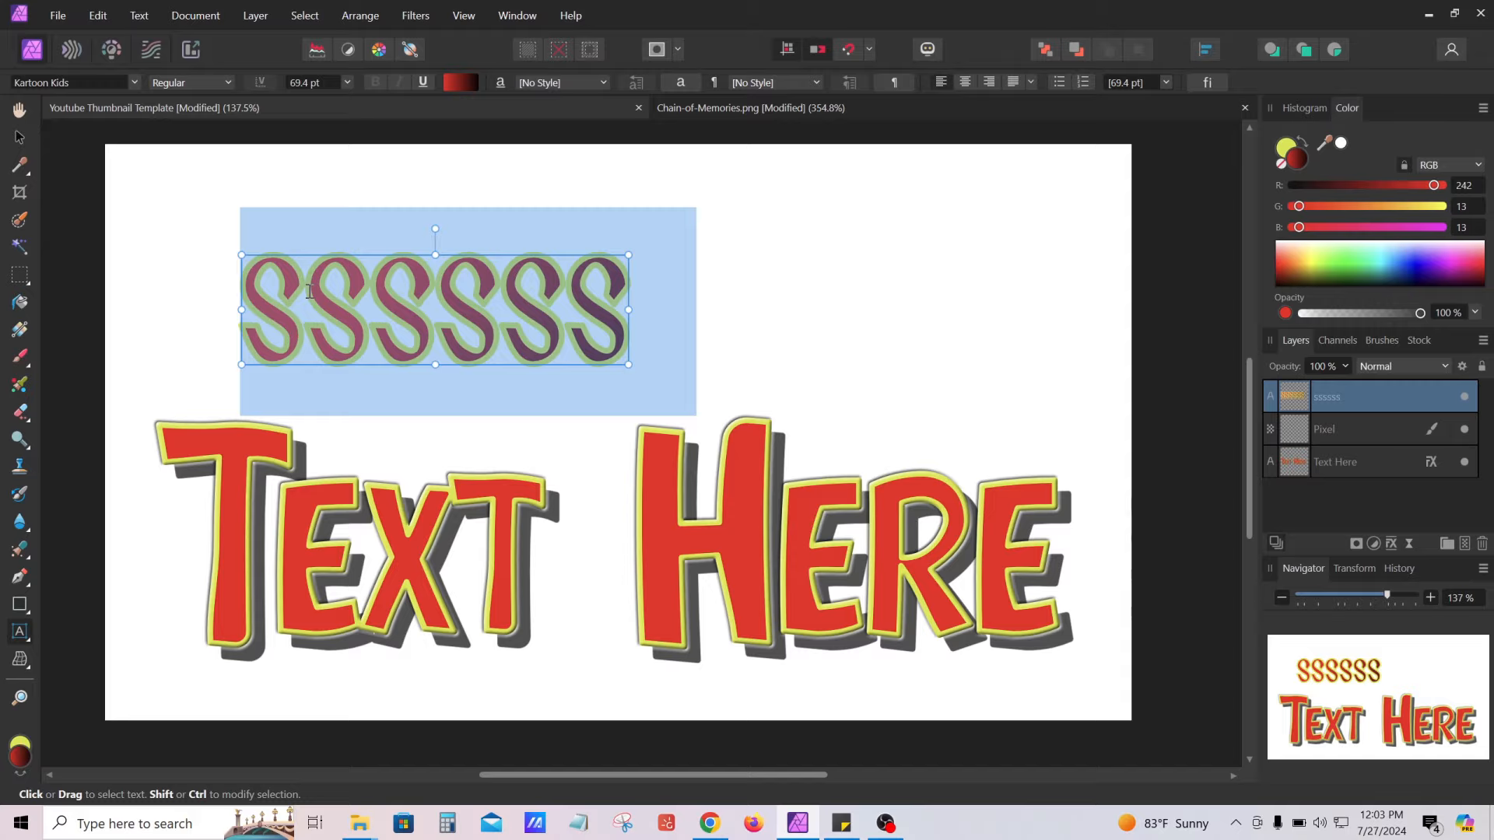
Activate the Rectangle Tool, set the ssssss text's stroke colour to blue, and enlarge the text proportionally
click(21, 610)
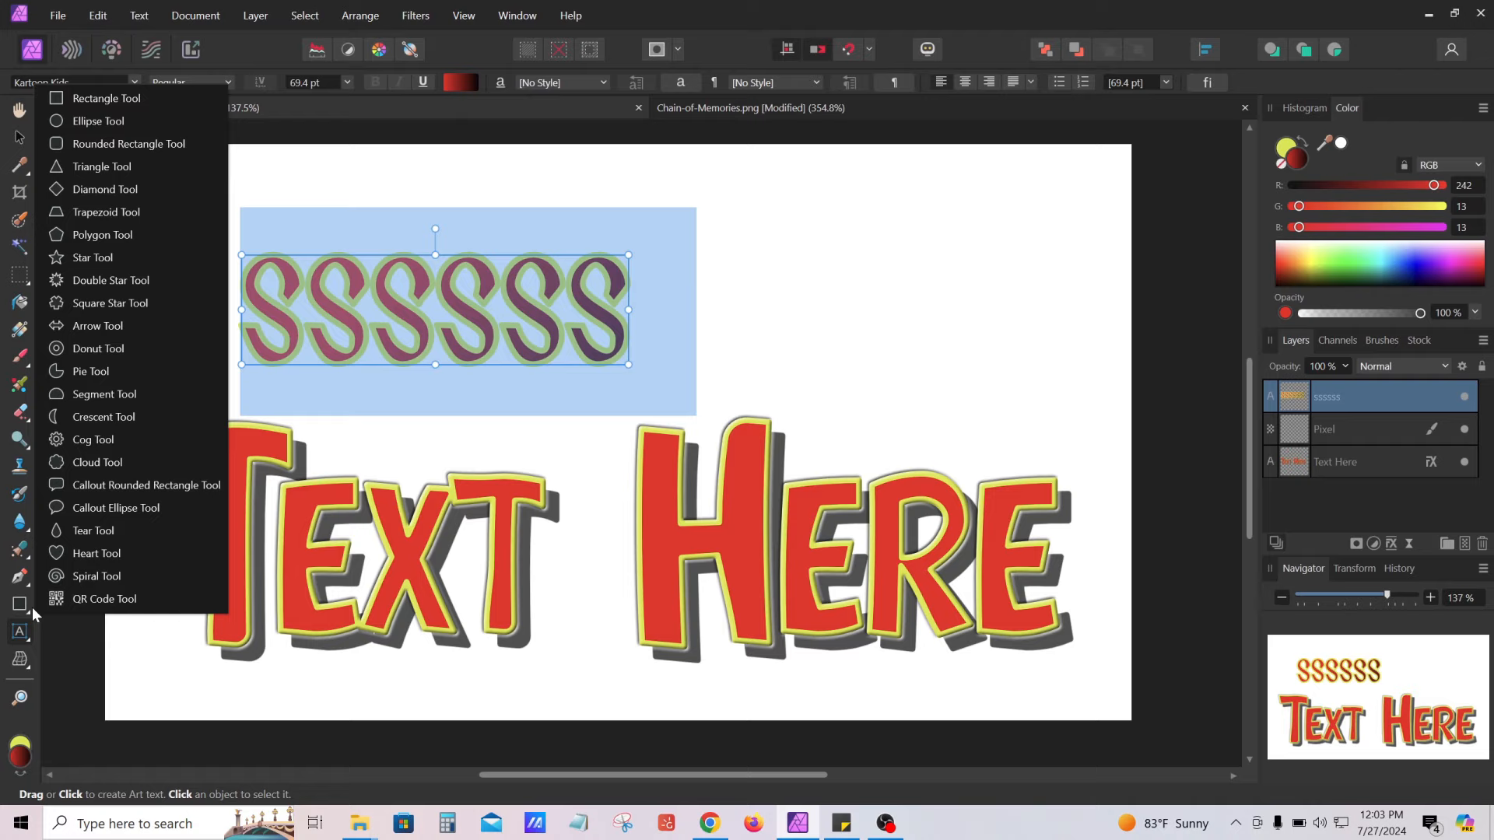
click(100, 105)
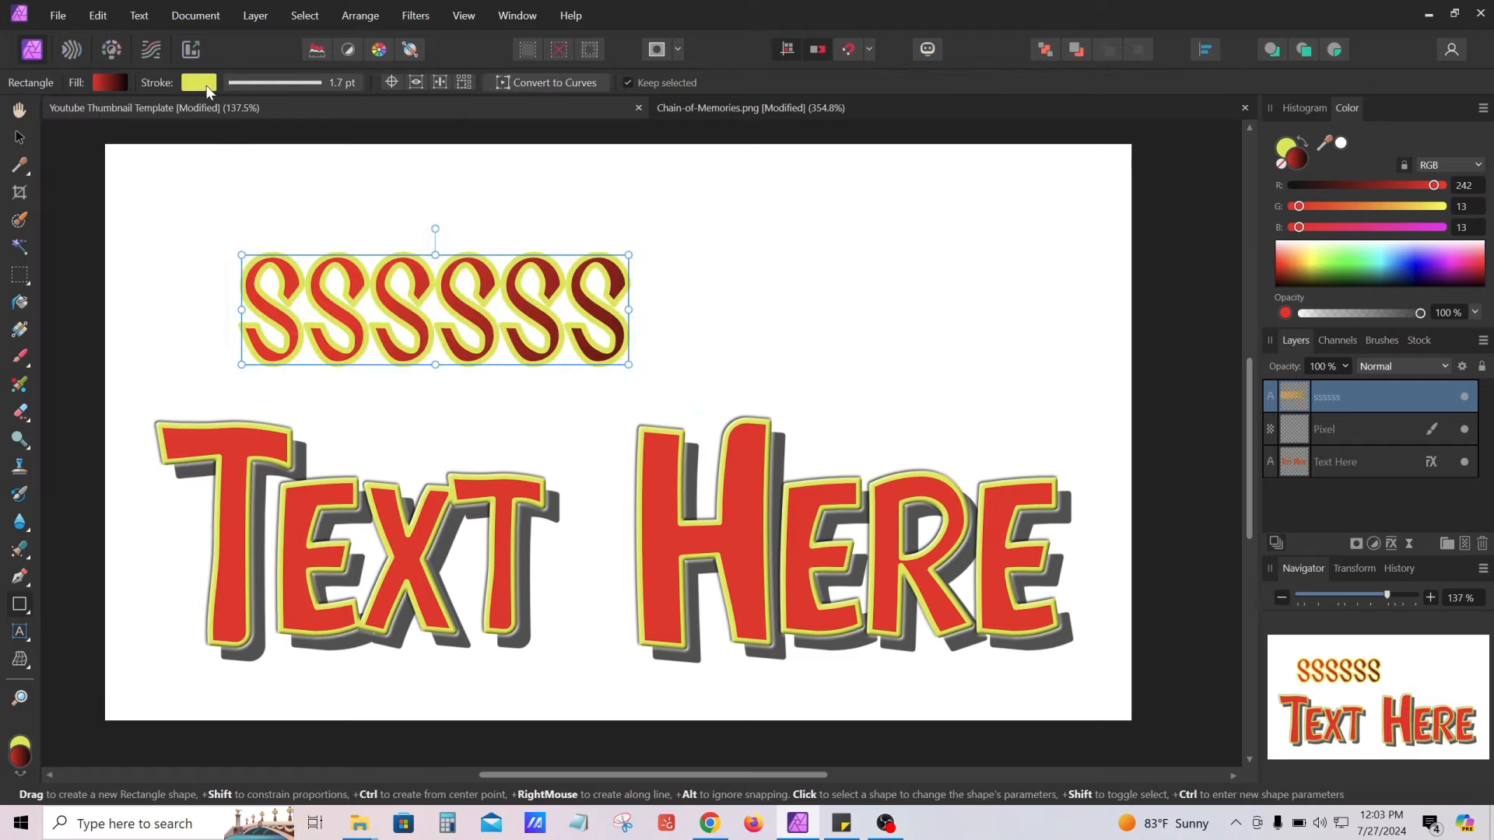
click(104, 81)
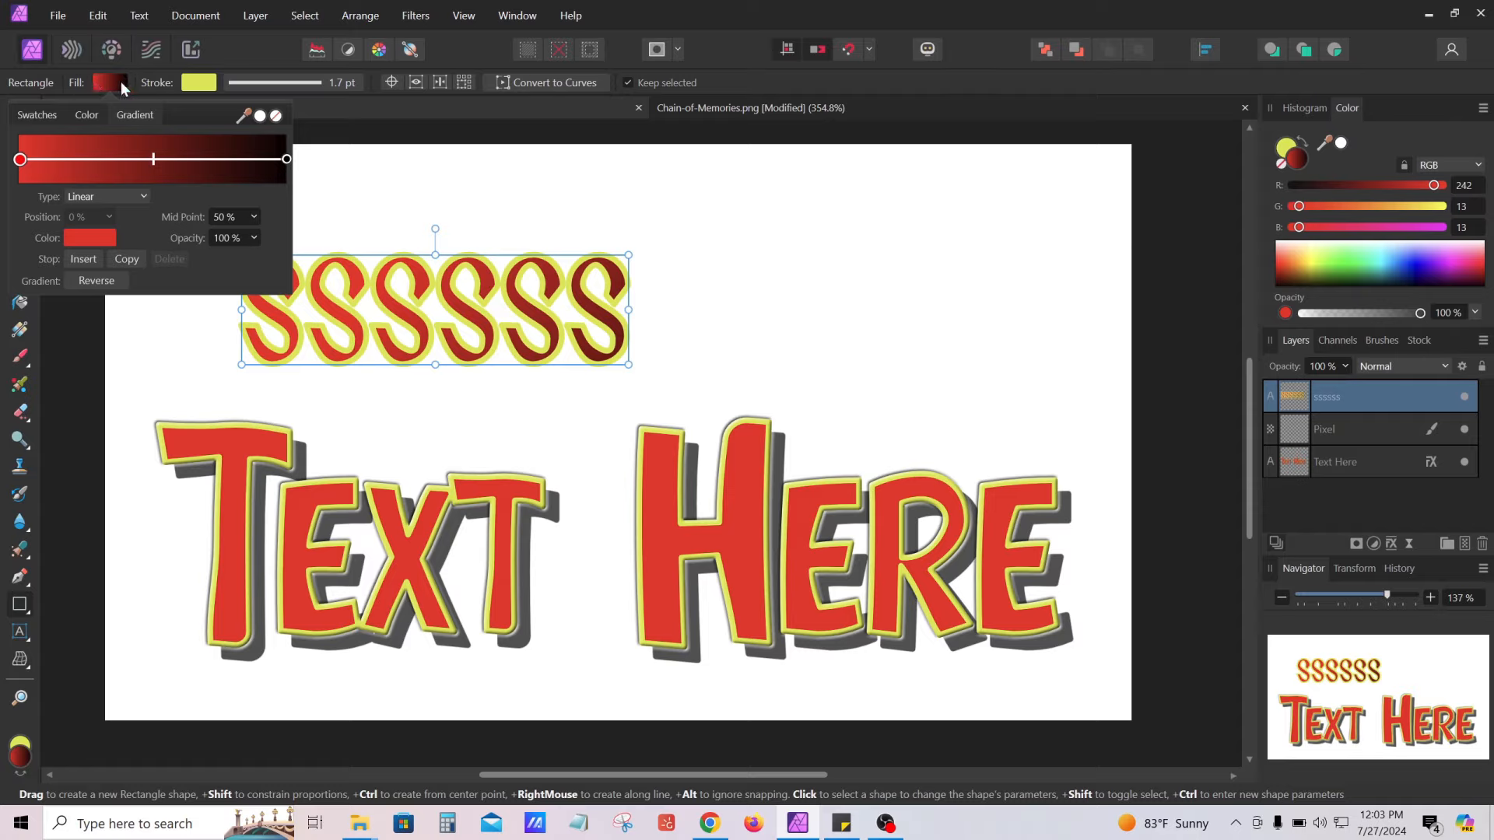
click(207, 82)
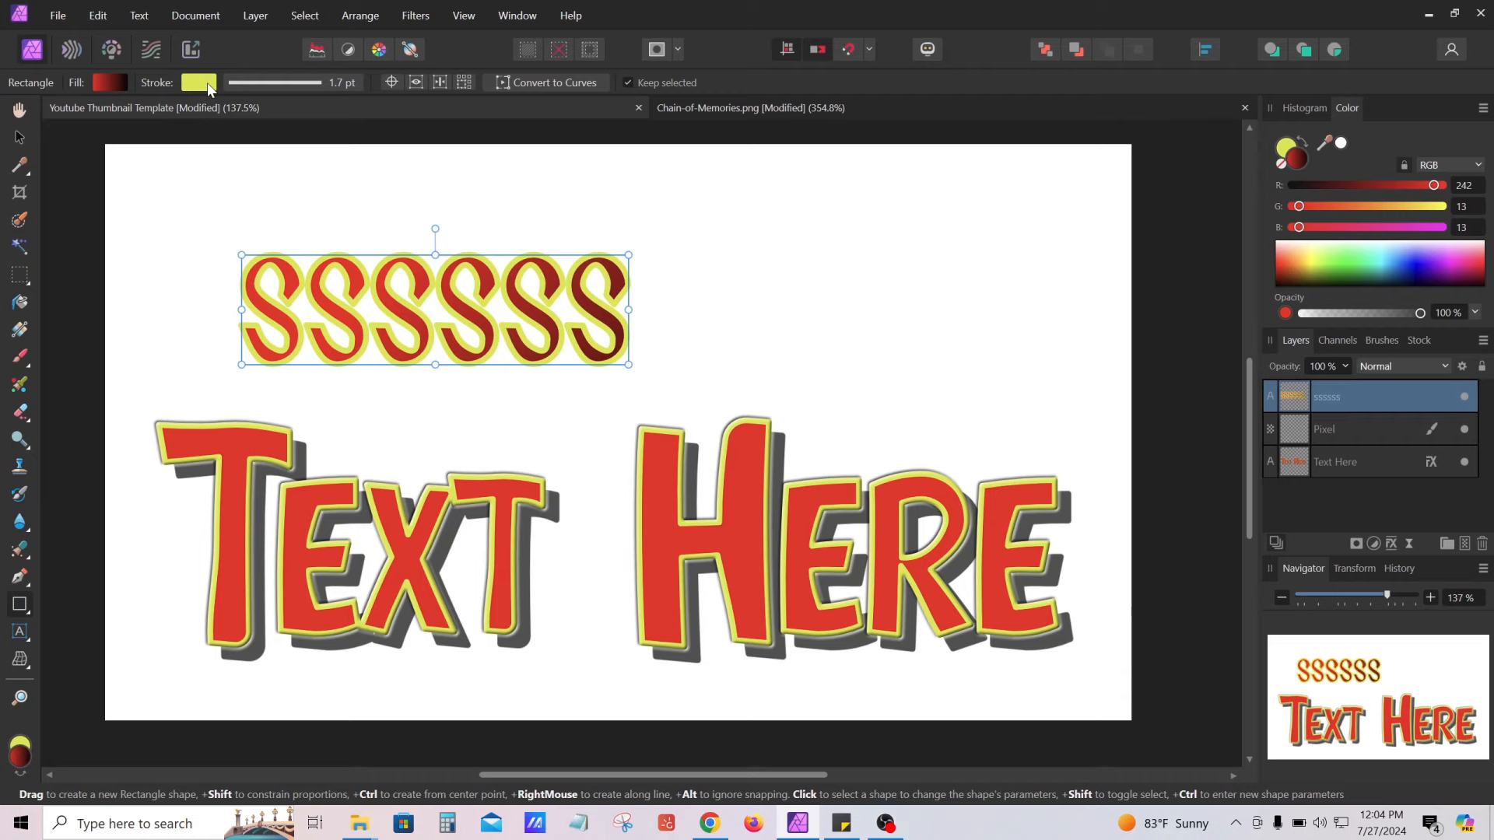
click(207, 82)
click(247, 251)
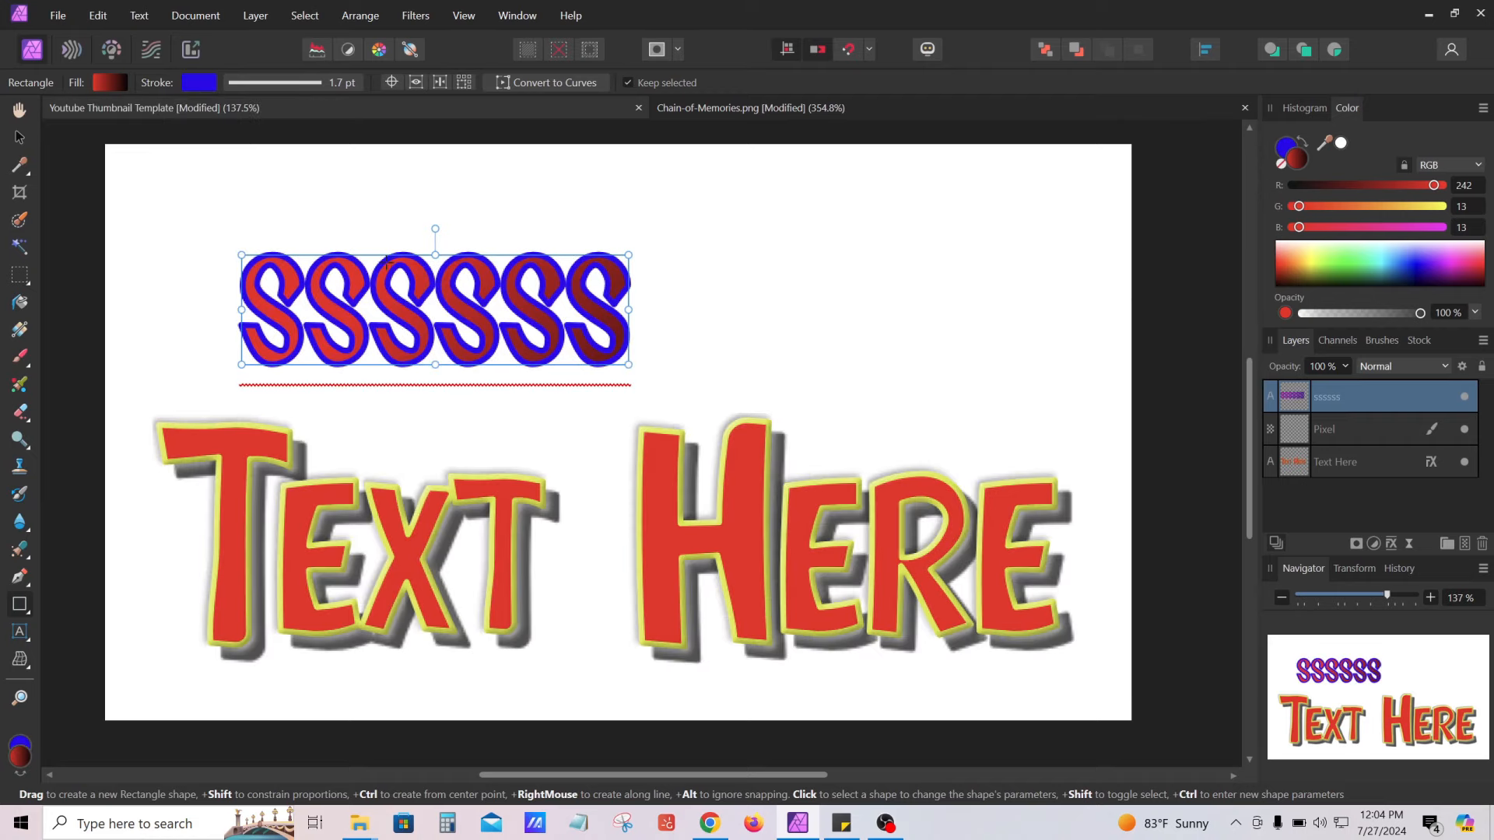
drag(628, 255, 809, 204)
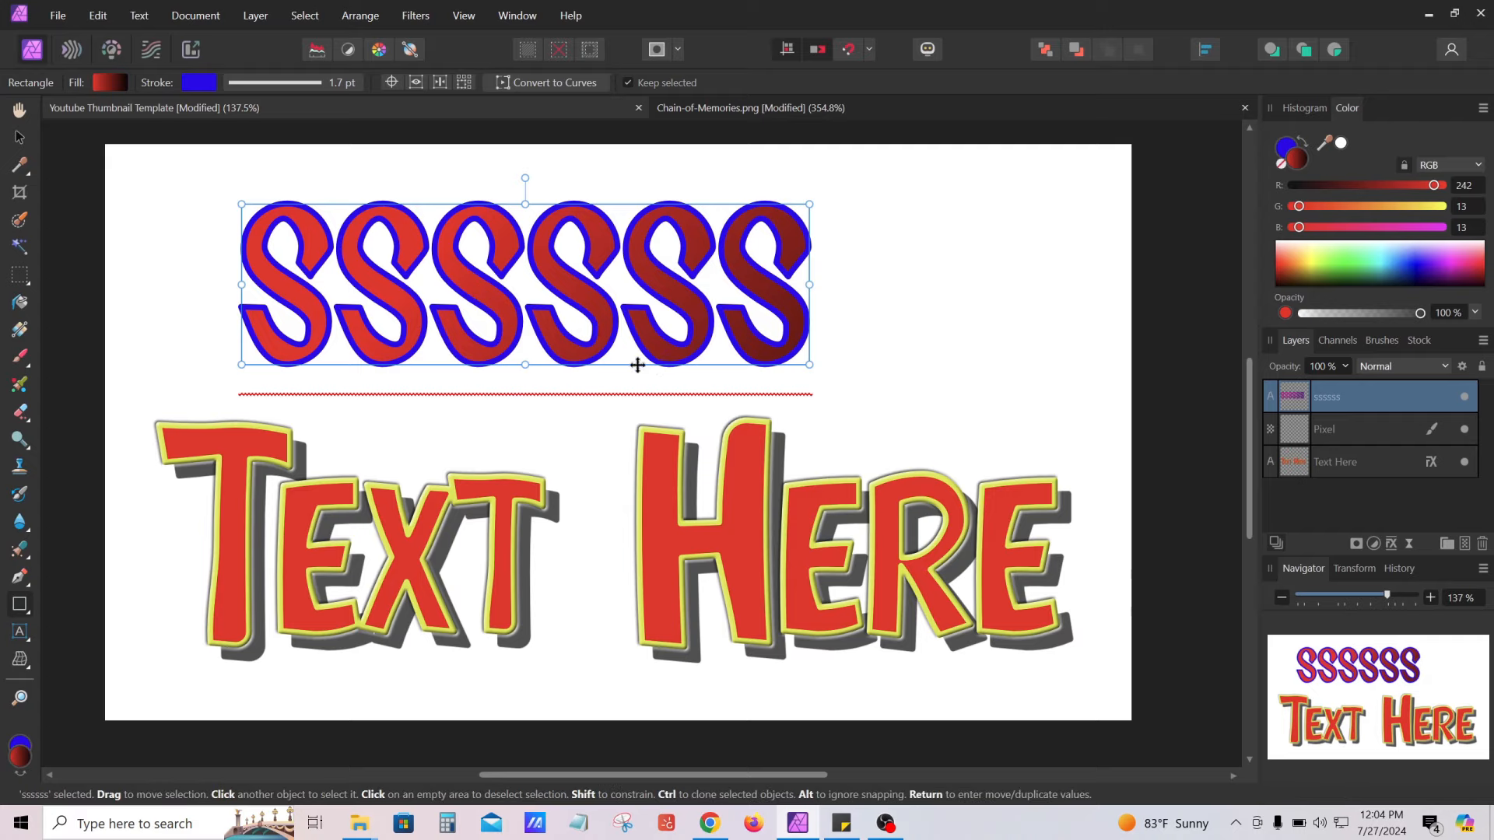
Delete the ssssss and Text Here text layers
click(1482, 546)
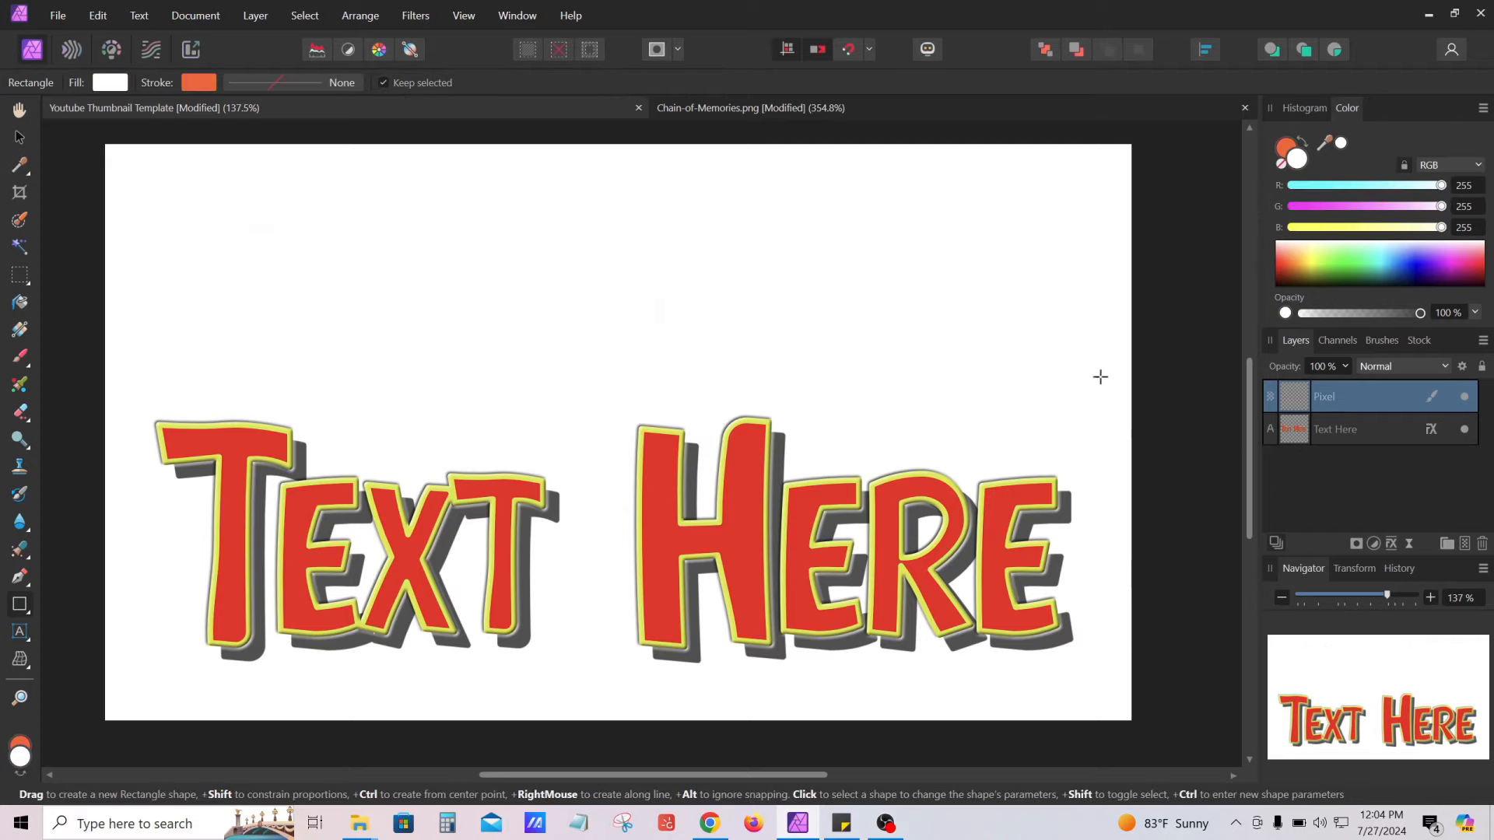
click(1334, 432)
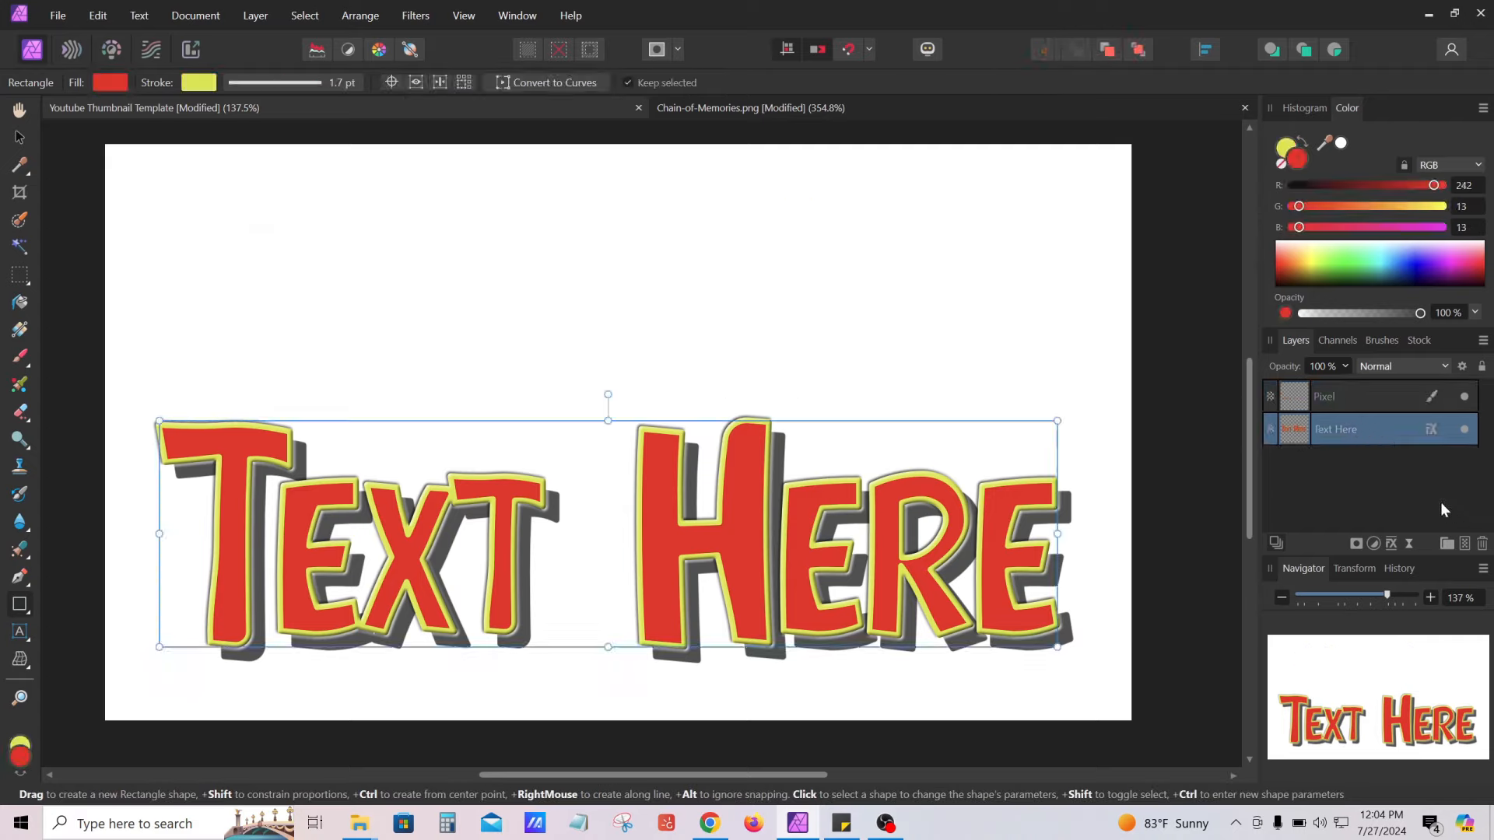
click(1482, 543)
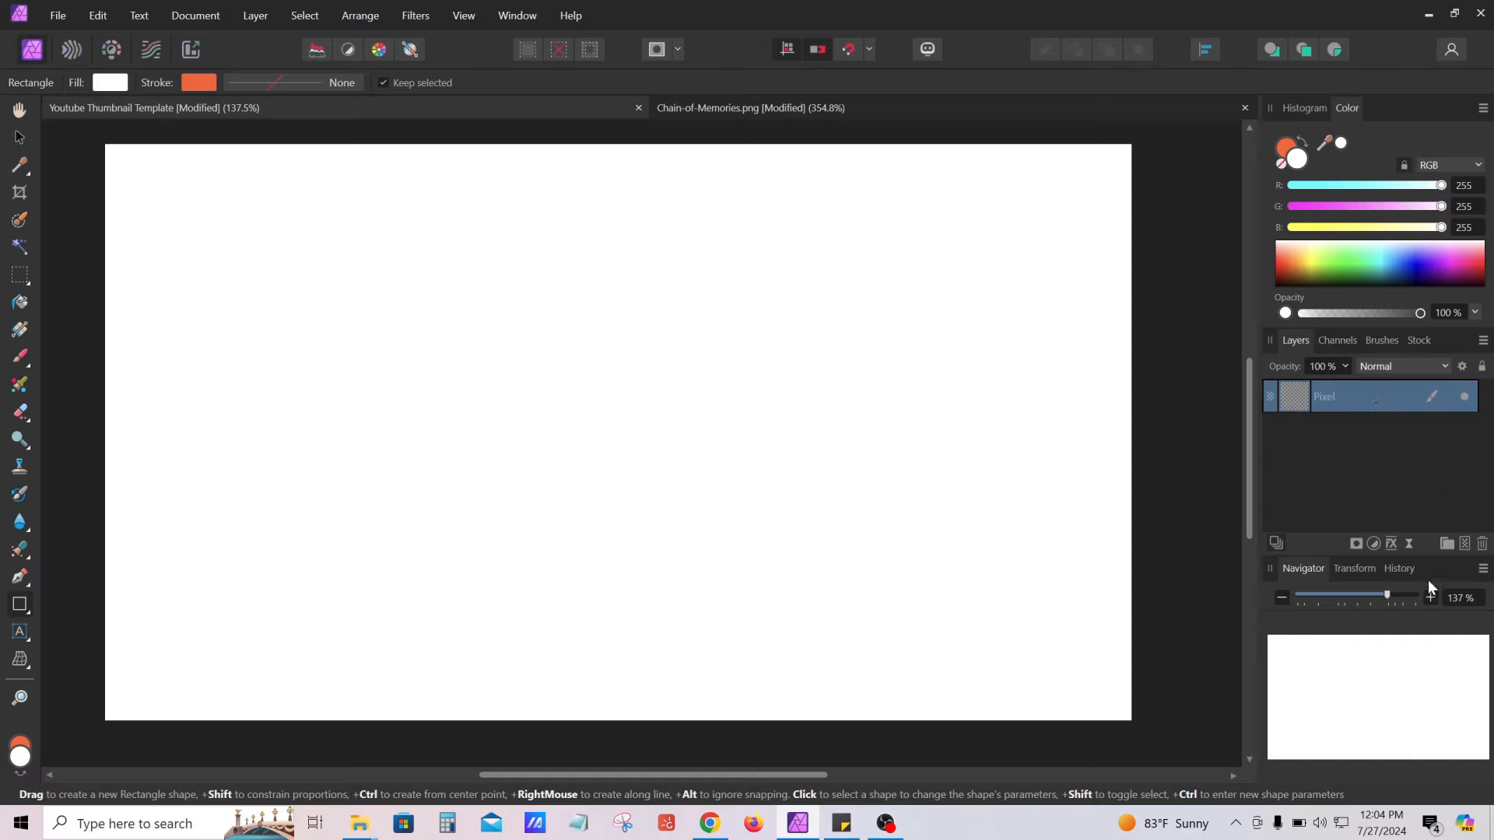
Add a new pixel layer above the existing one and open its name for editing
click(1466, 544)
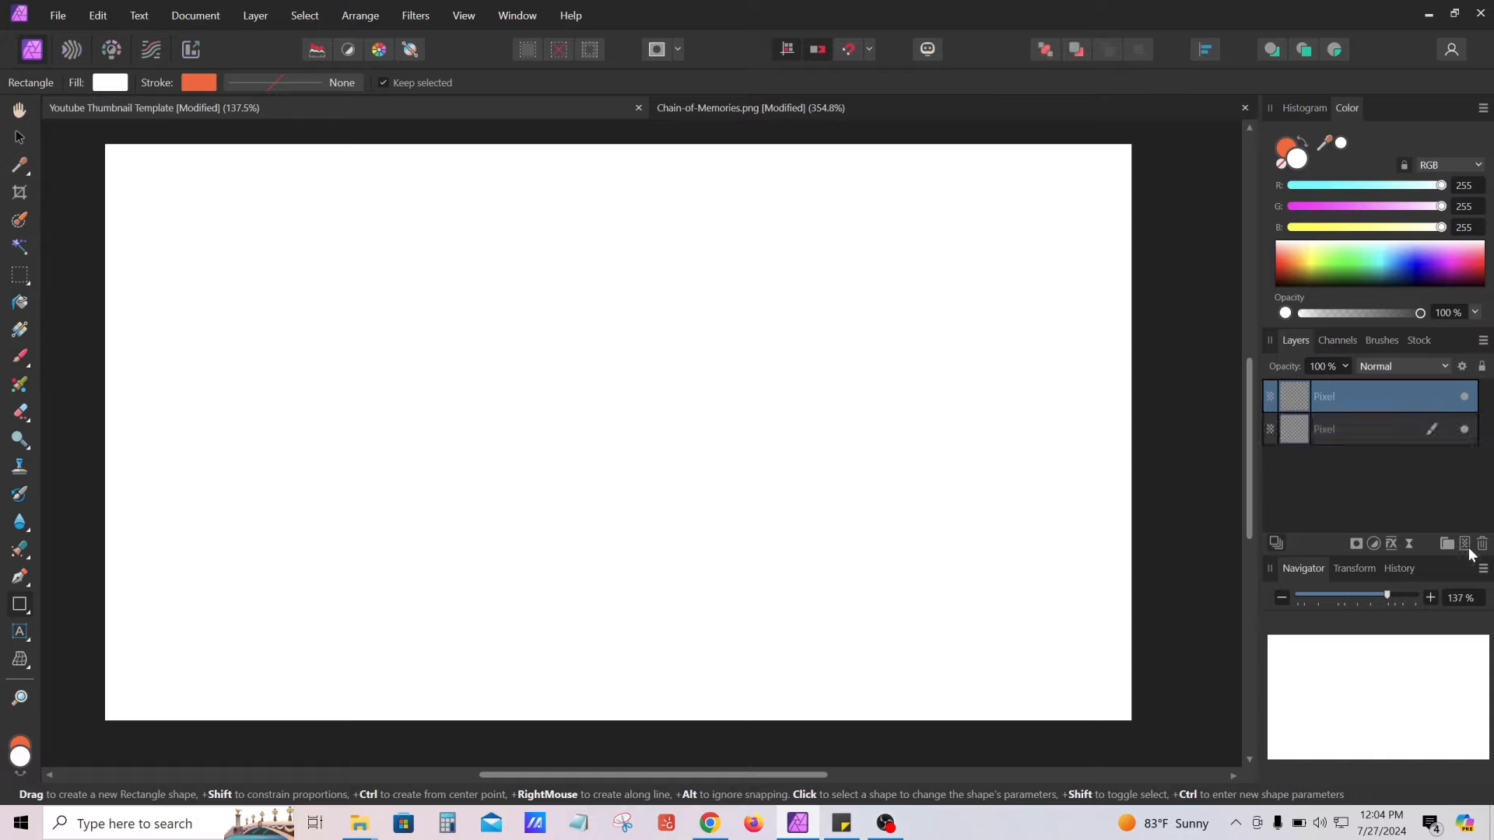
double_click(1394, 395)
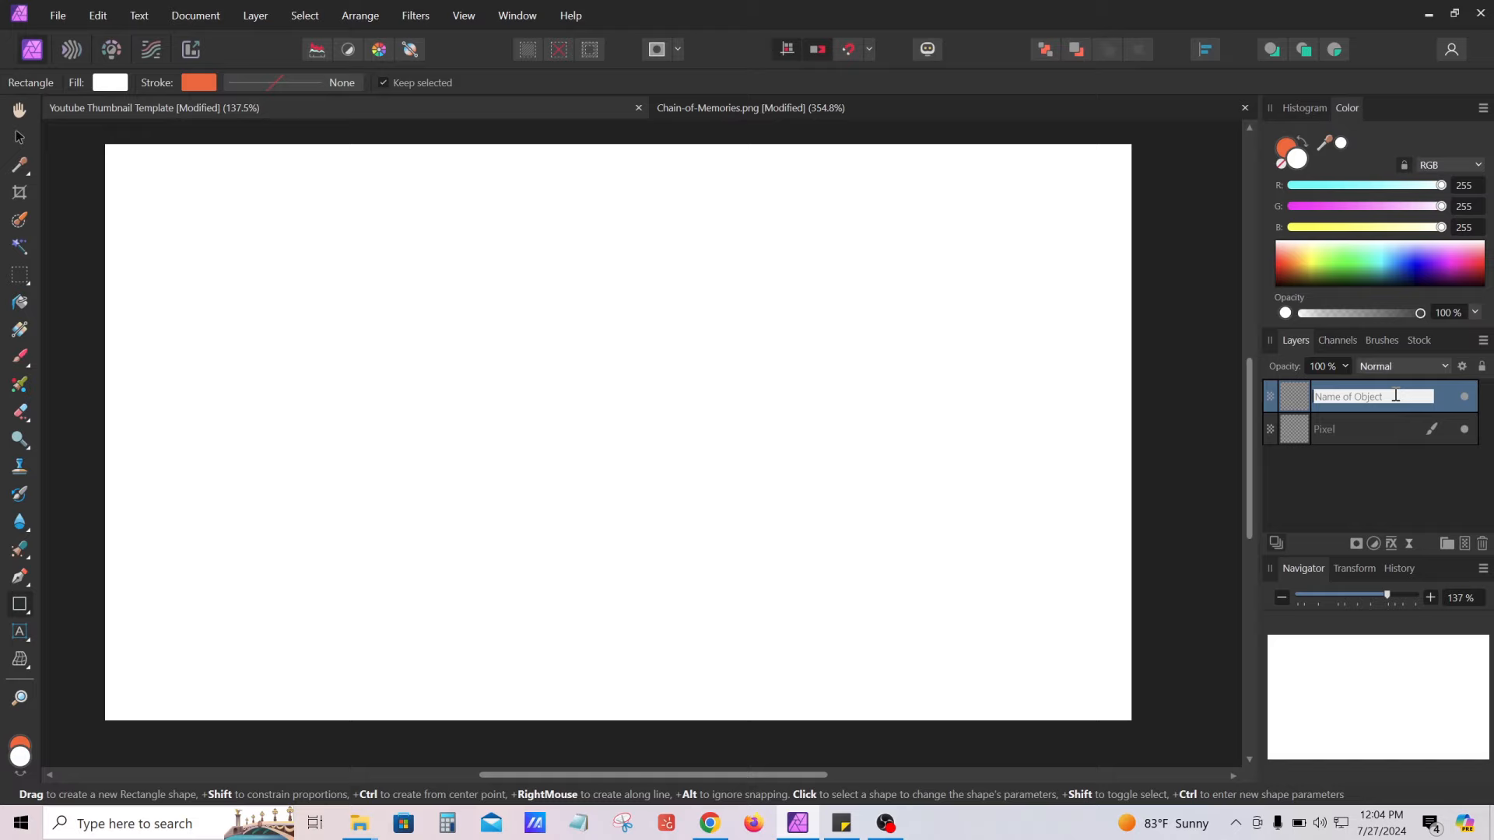
click(1376, 482)
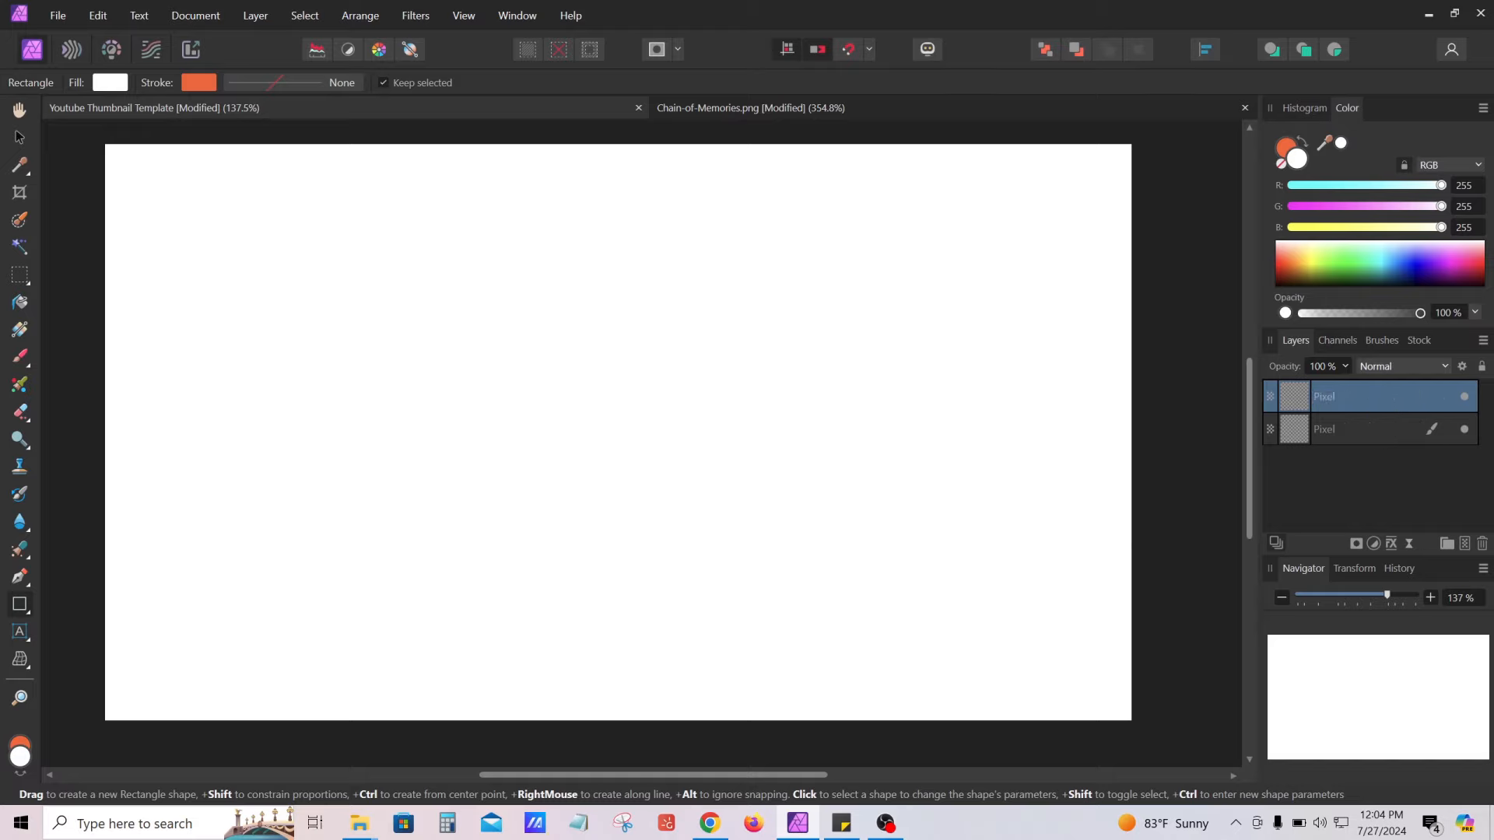
Add artistic text reading "Andy Arts" at about 98 pt across the lower half of the canvas
click(20, 631)
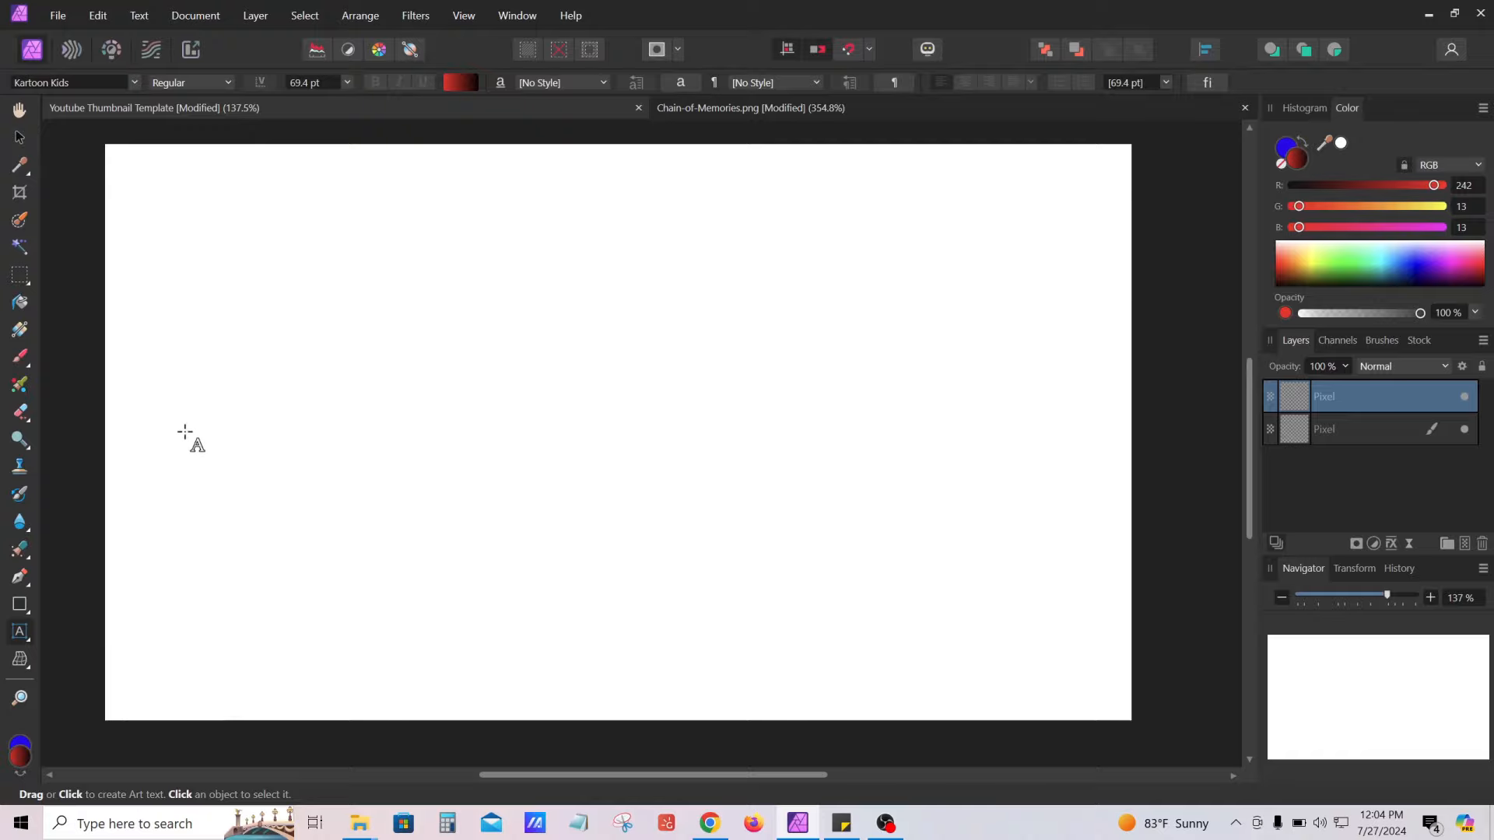
mouse_move(187, 377)
mouse_down()
mouse_move(308, 475)
mouse_move(607, 603)
mouse_move(580, 589)
mouse_up()
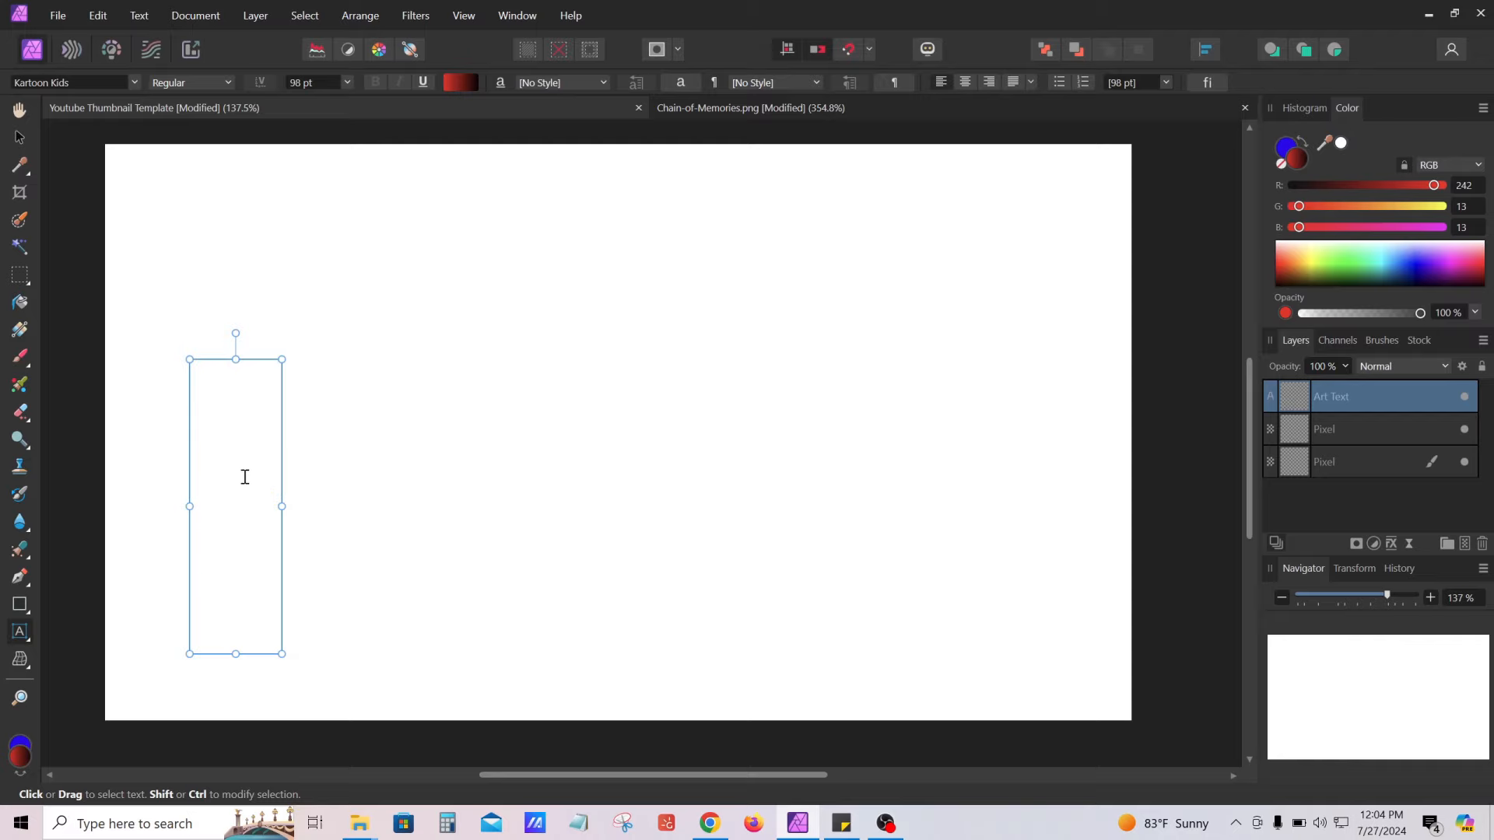
text(ANDY )
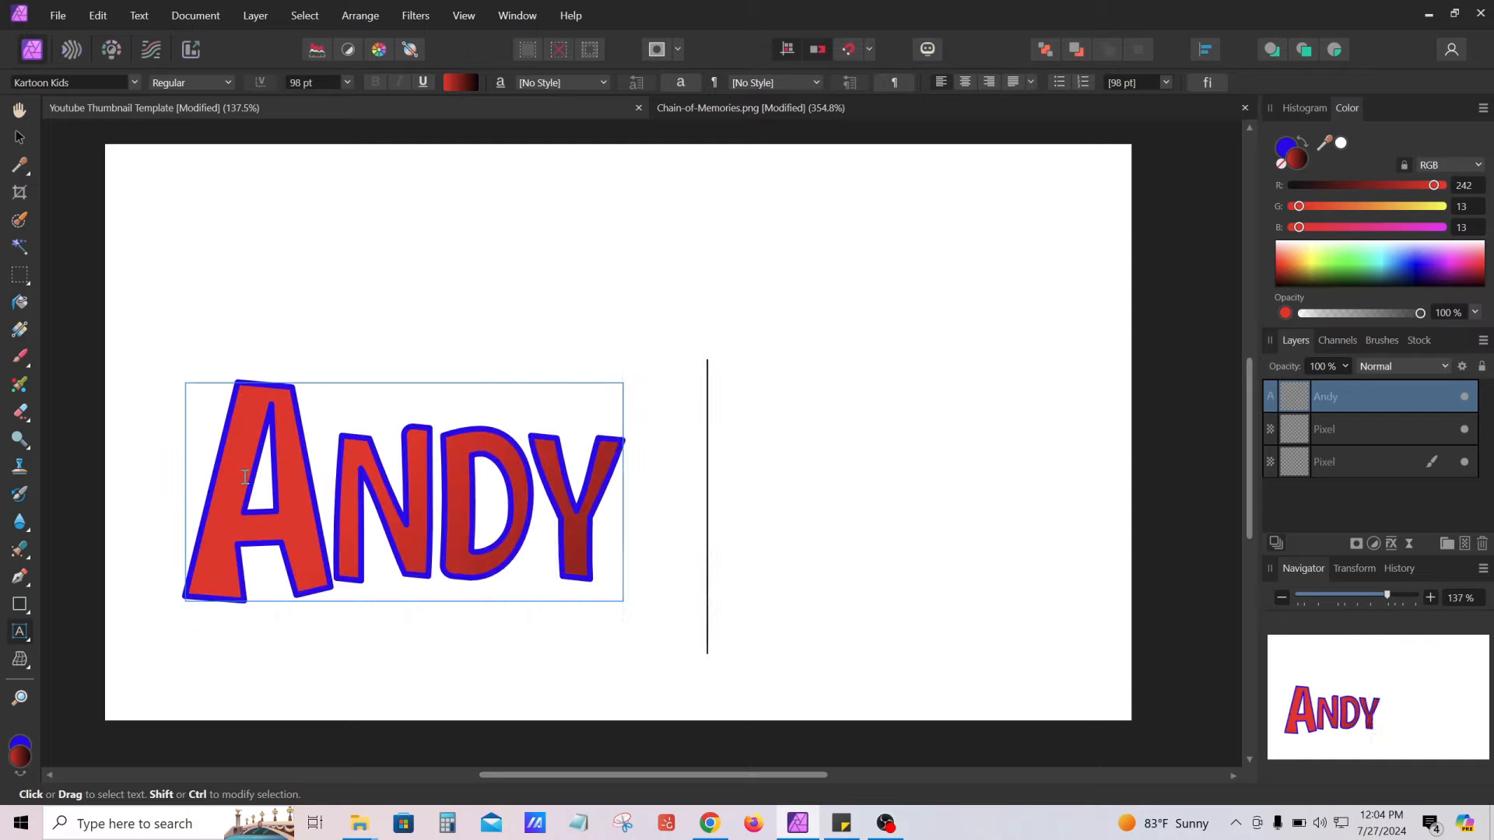
text(Arts)
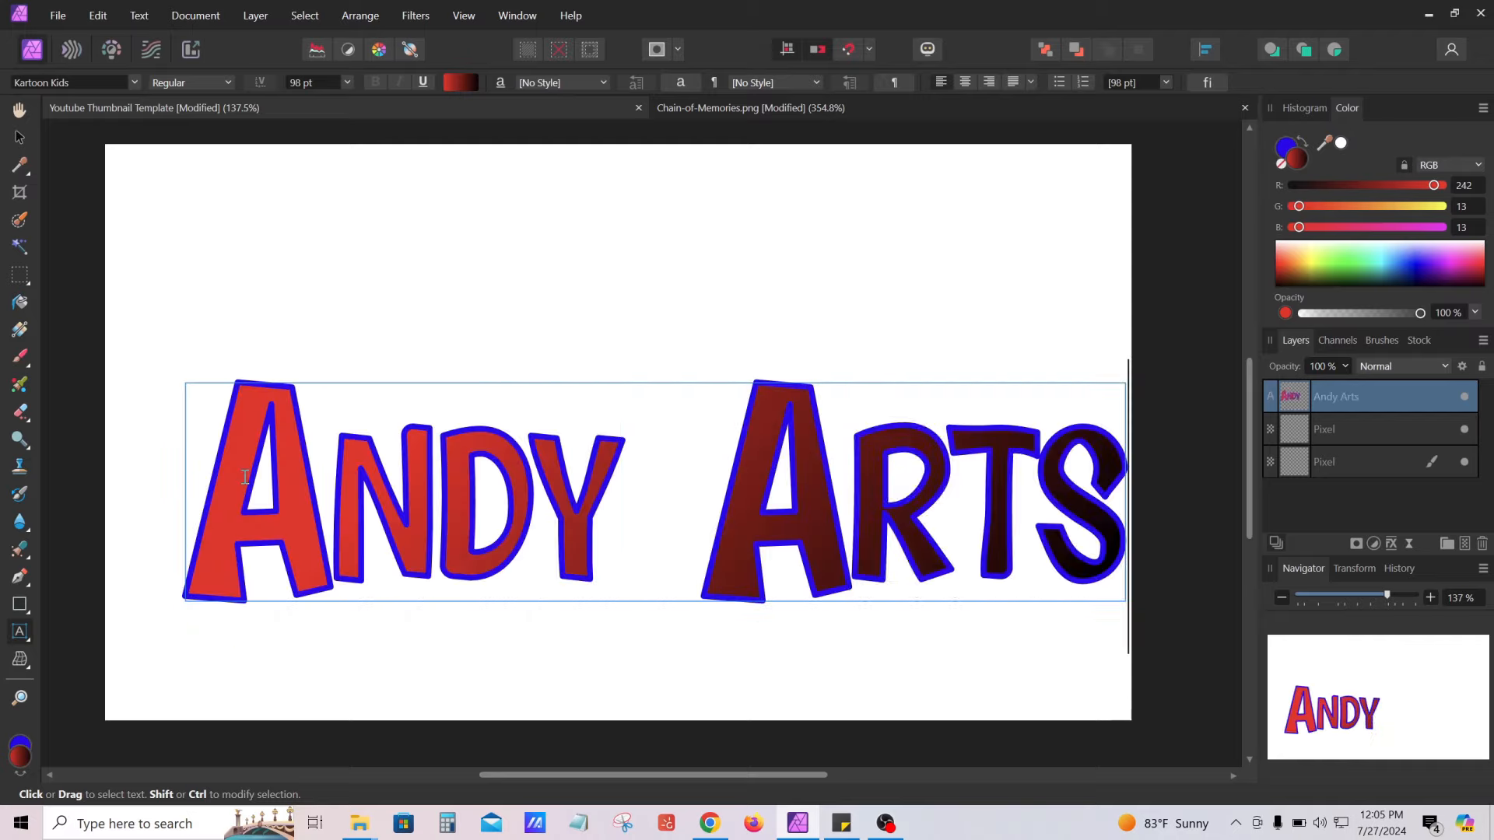
key(Escape)
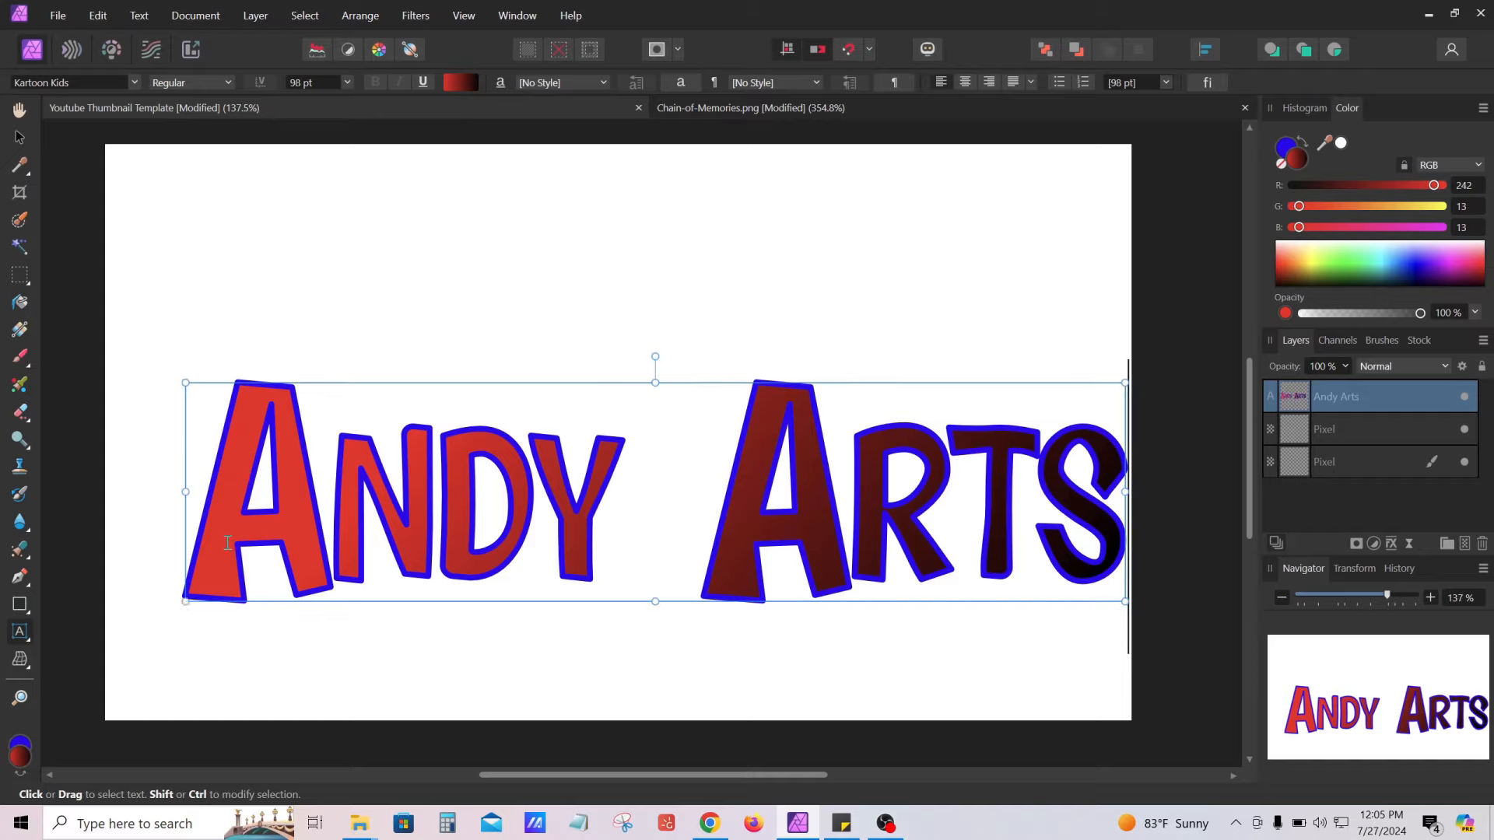
Set the Andy Arts text's stroke colour to yellow and deselect it
click(21, 609)
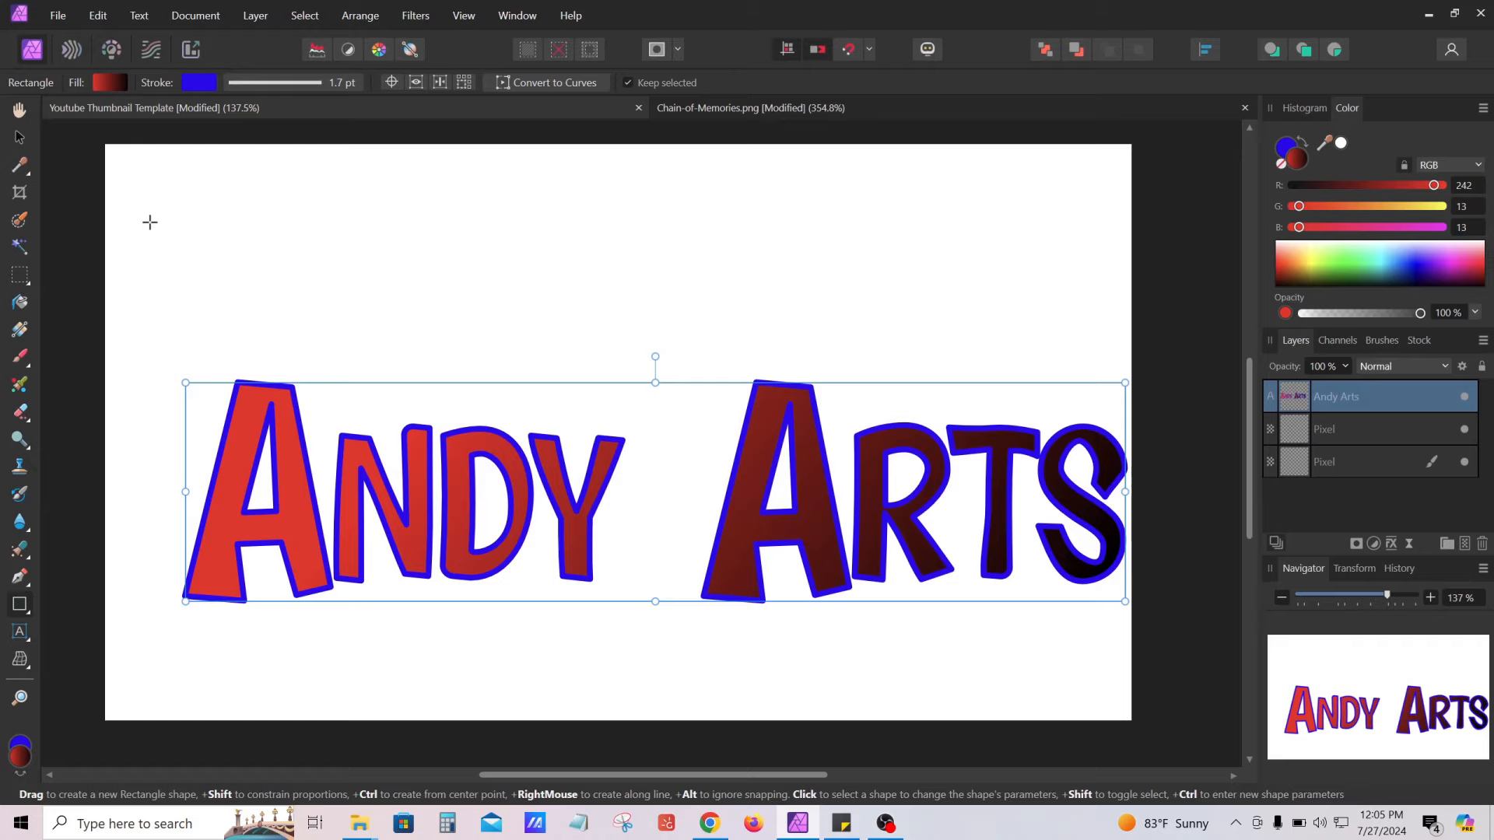
click(196, 82)
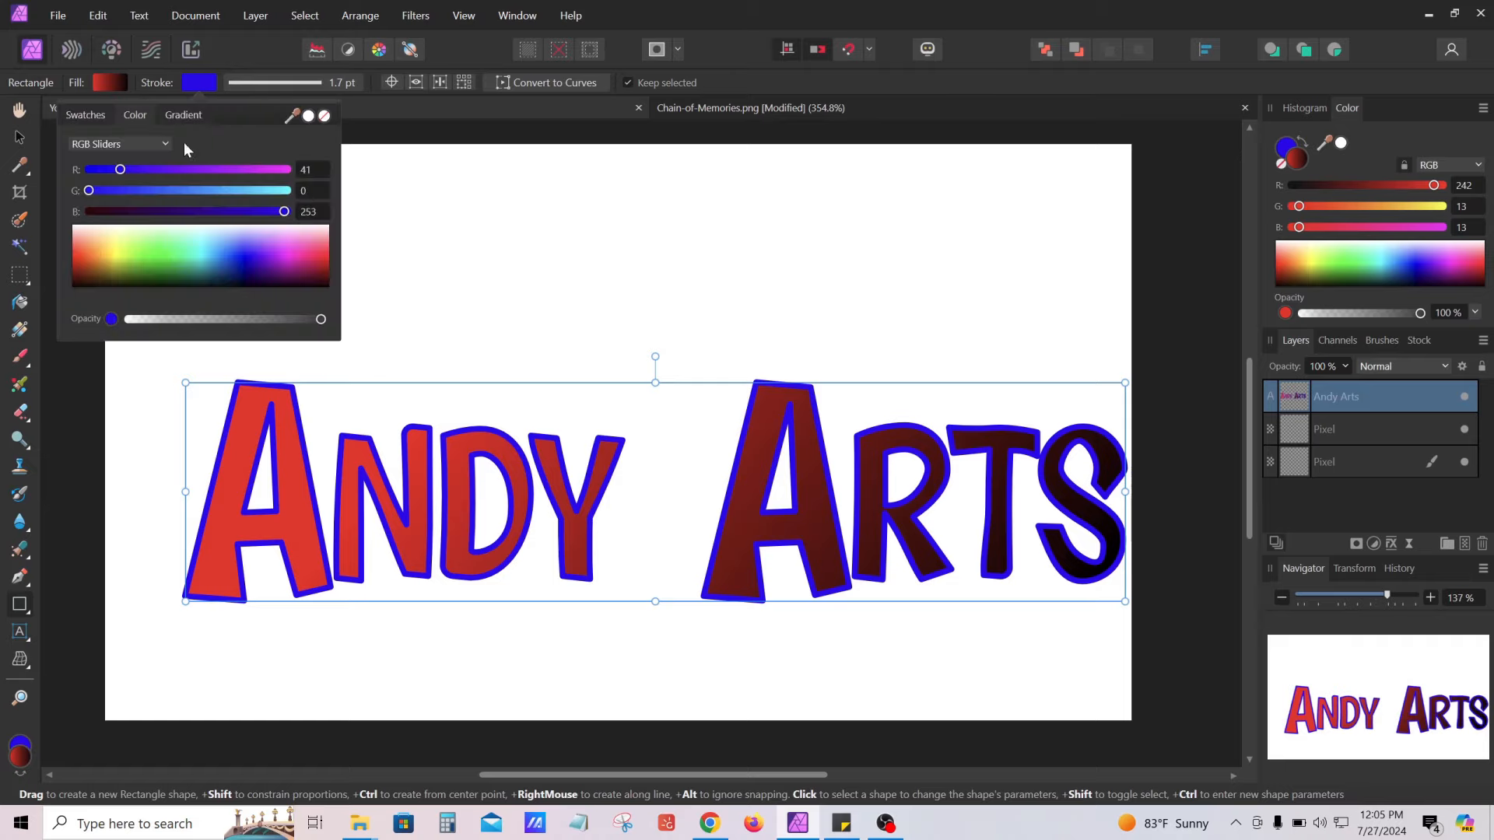
click(114, 251)
click(432, 191)
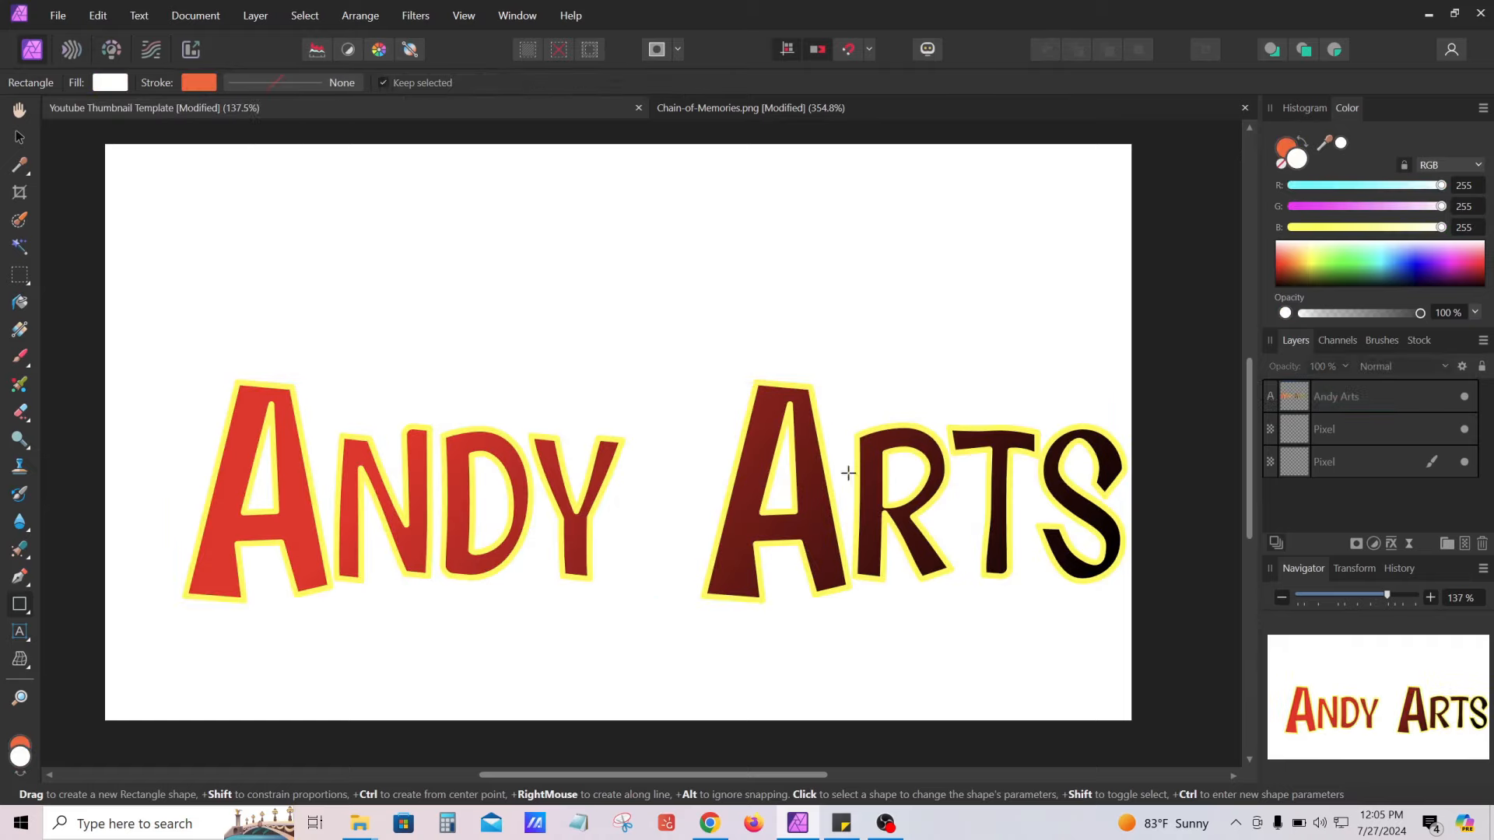
Scale the Andy Arts text down proportionally to about 77.4 pt and move it near the middle of the canvas
click(20, 141)
drag(798, 476, 774, 495)
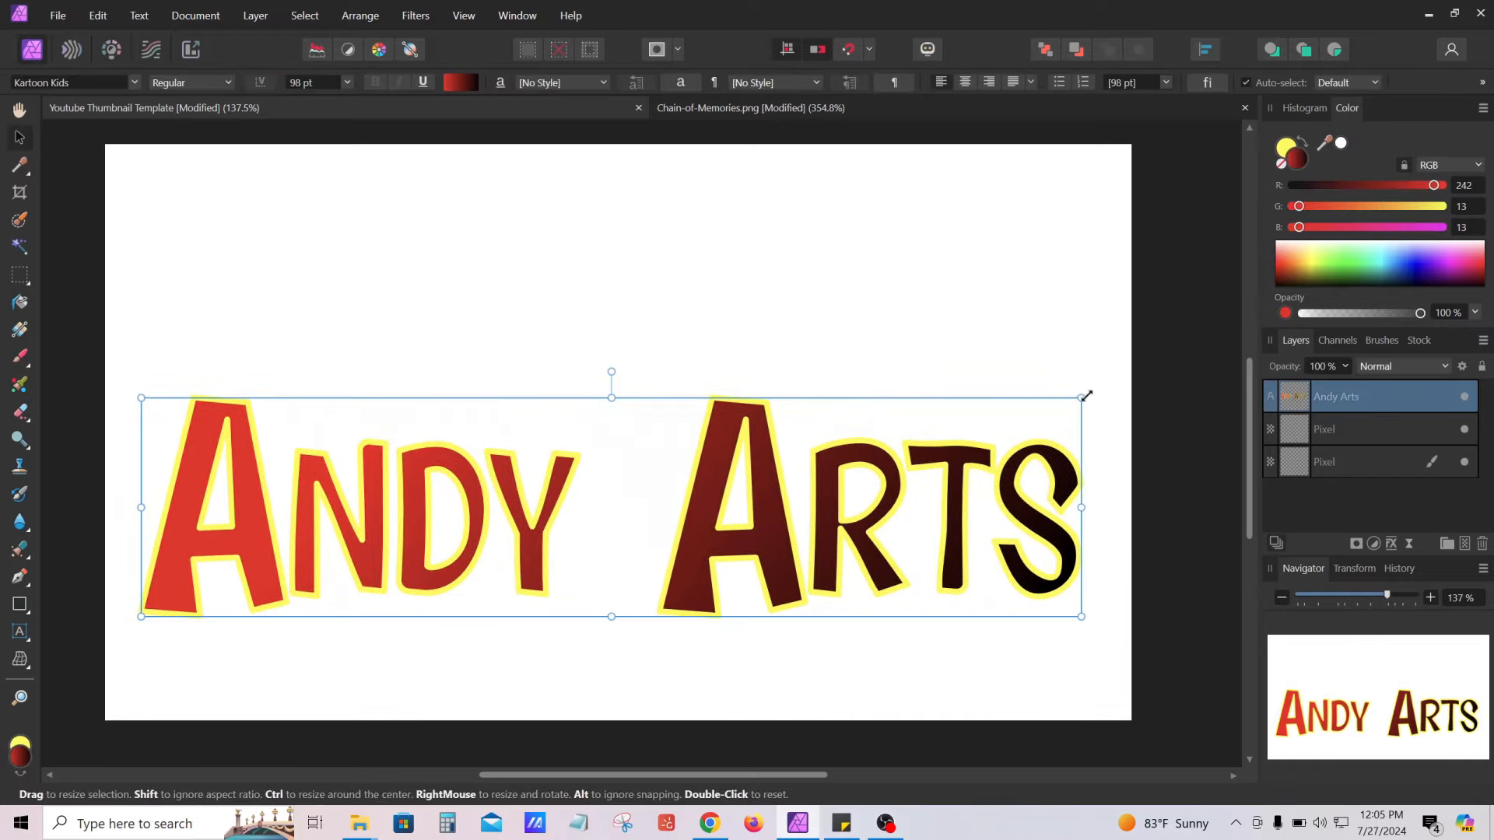
drag(1080, 397, 887, 485)
drag(720, 526, 845, 486)
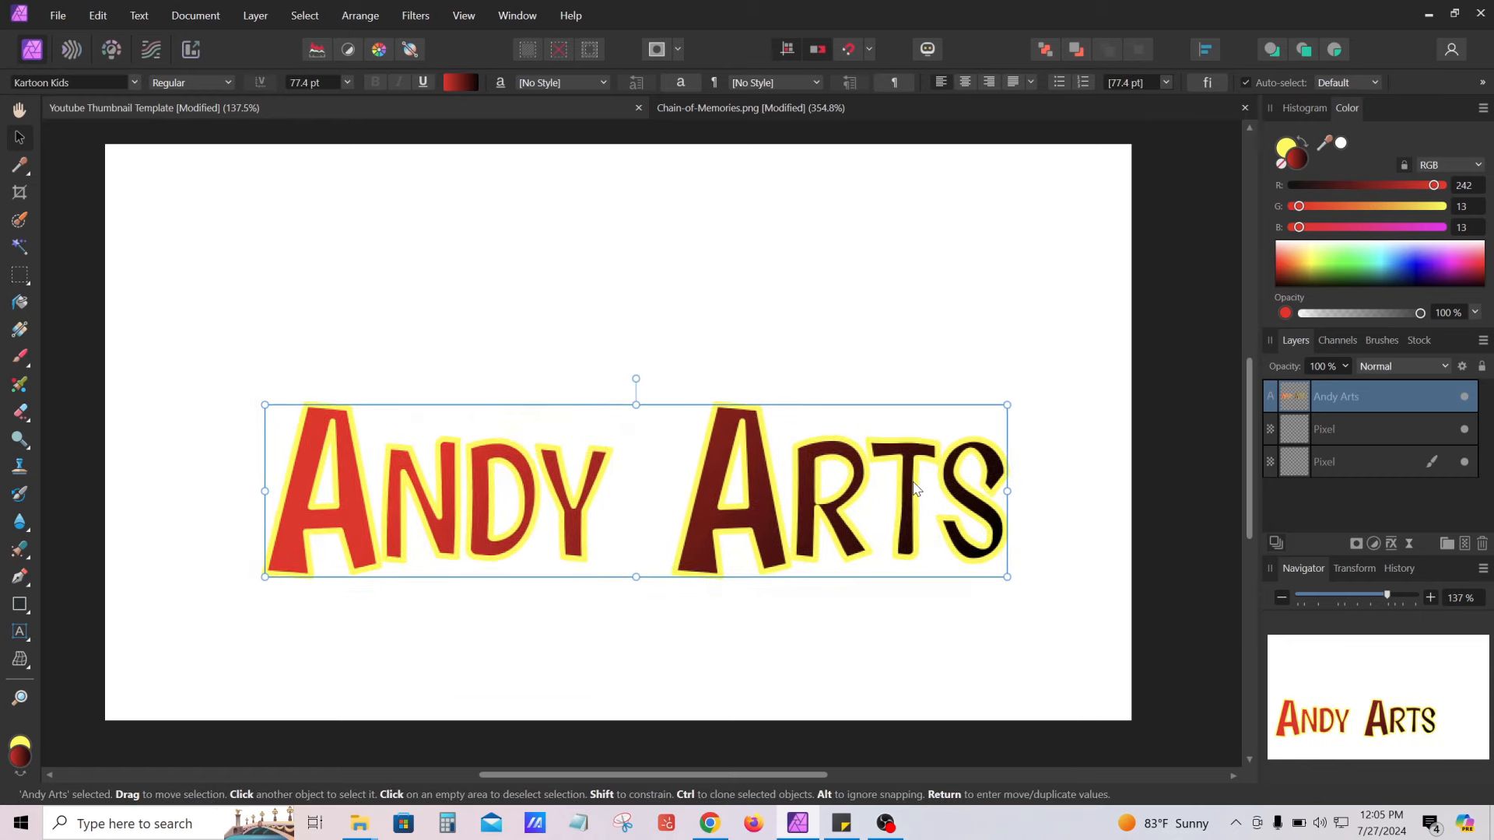
double_click(845, 486)
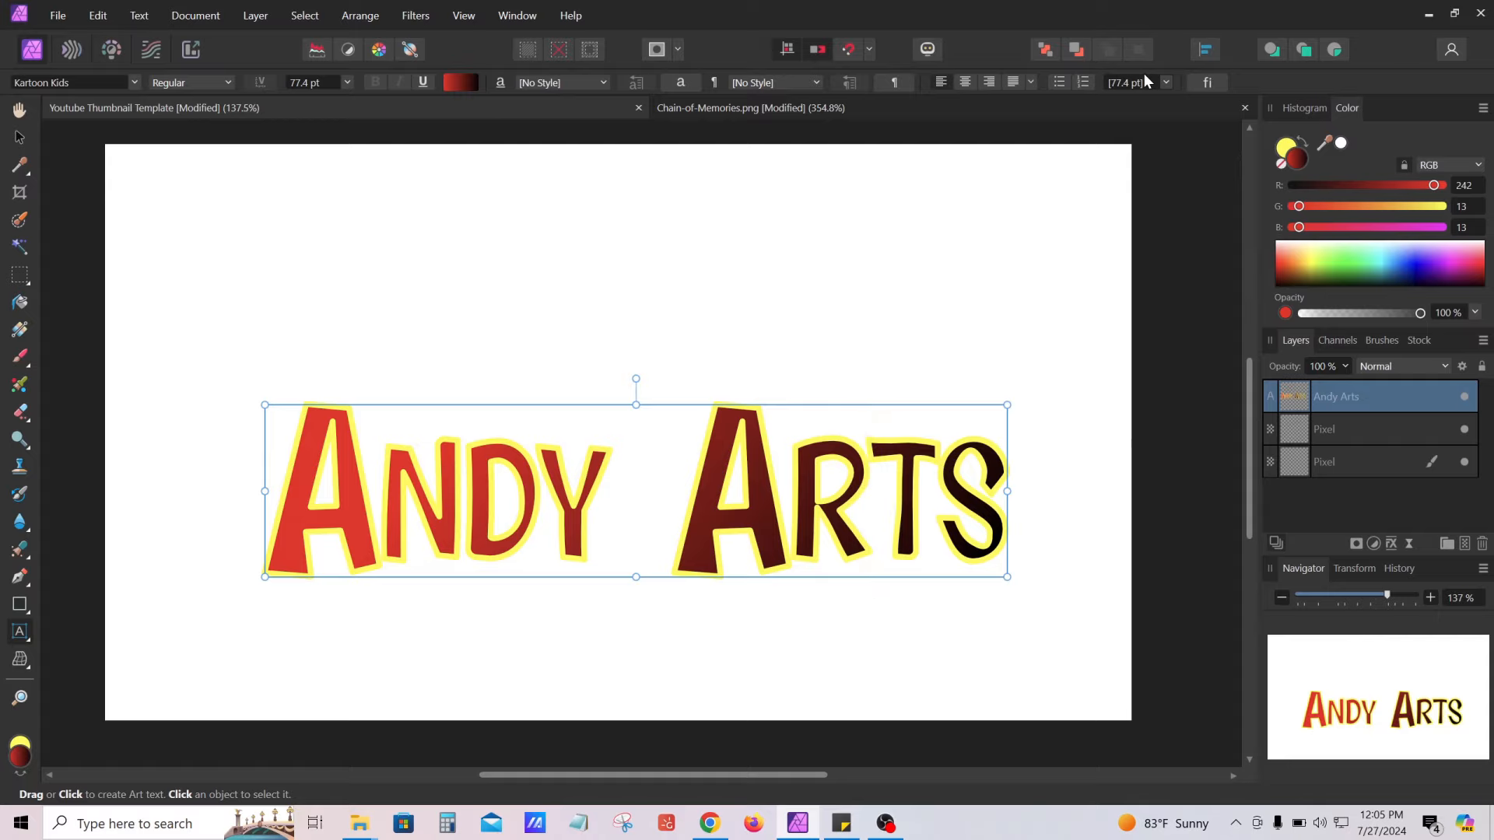
click(261, 20)
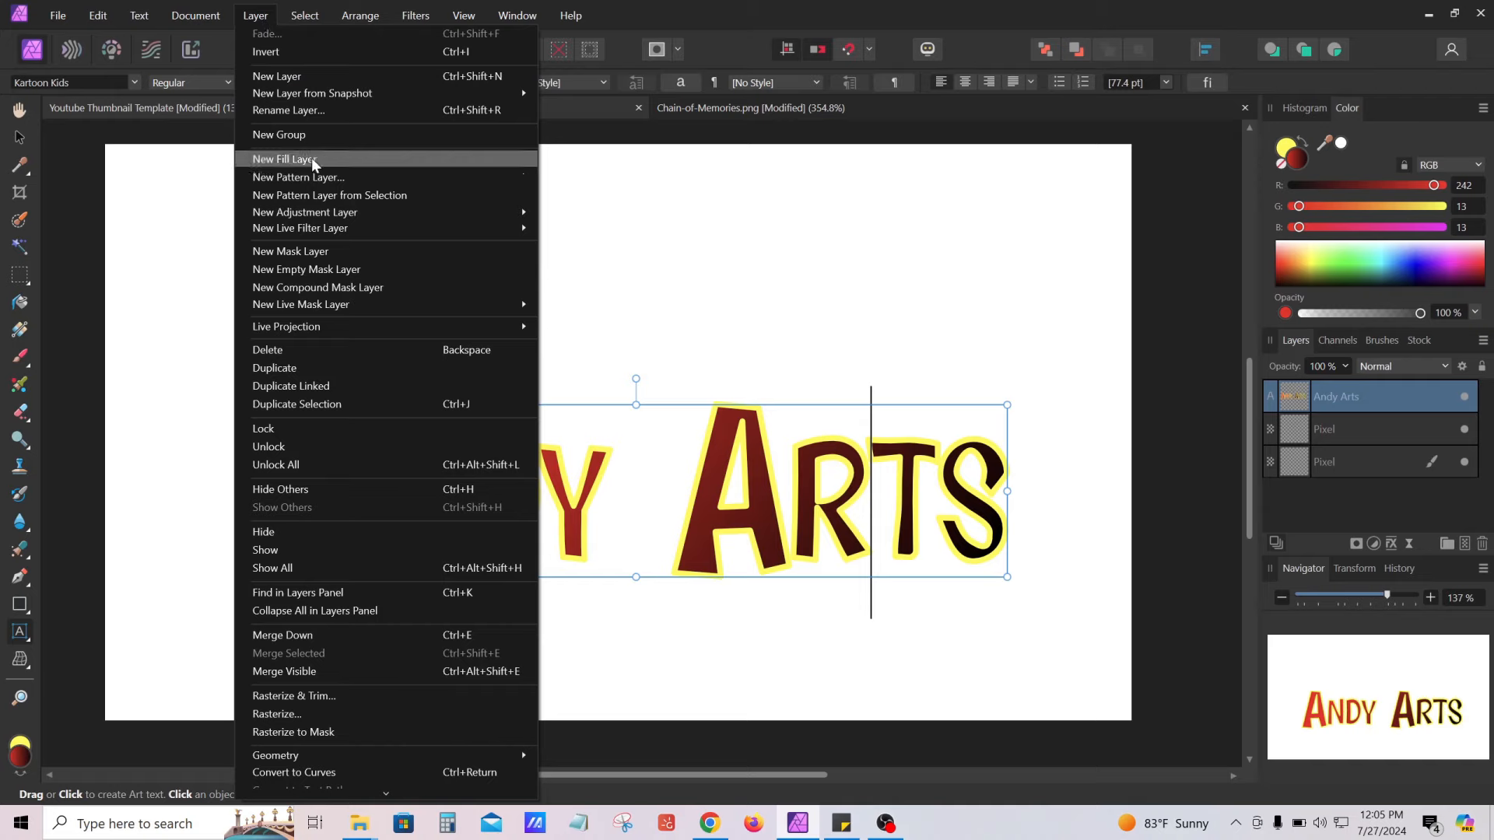
mouse_move(389, 214)
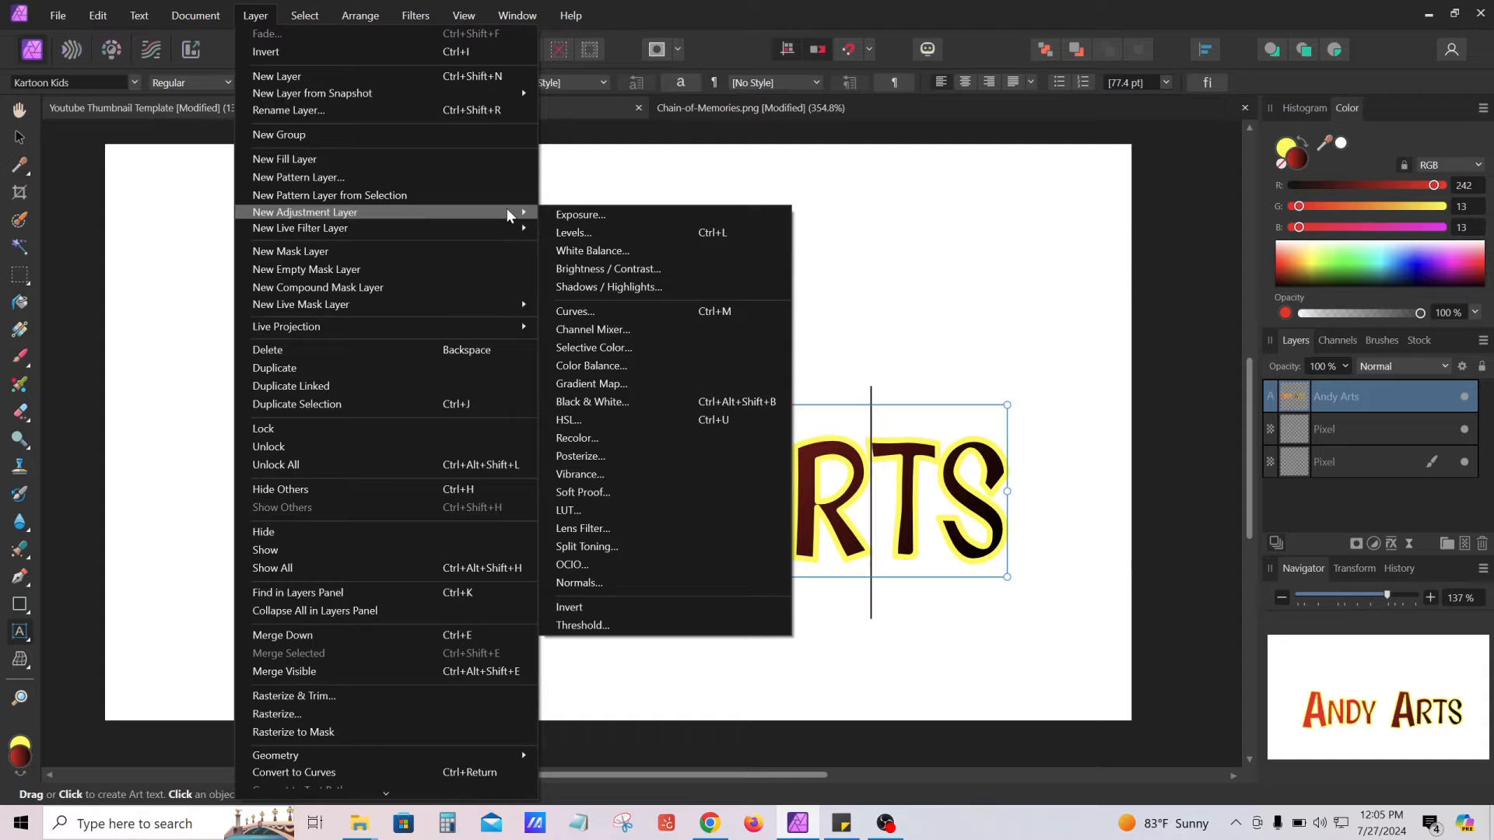
click(1133, 411)
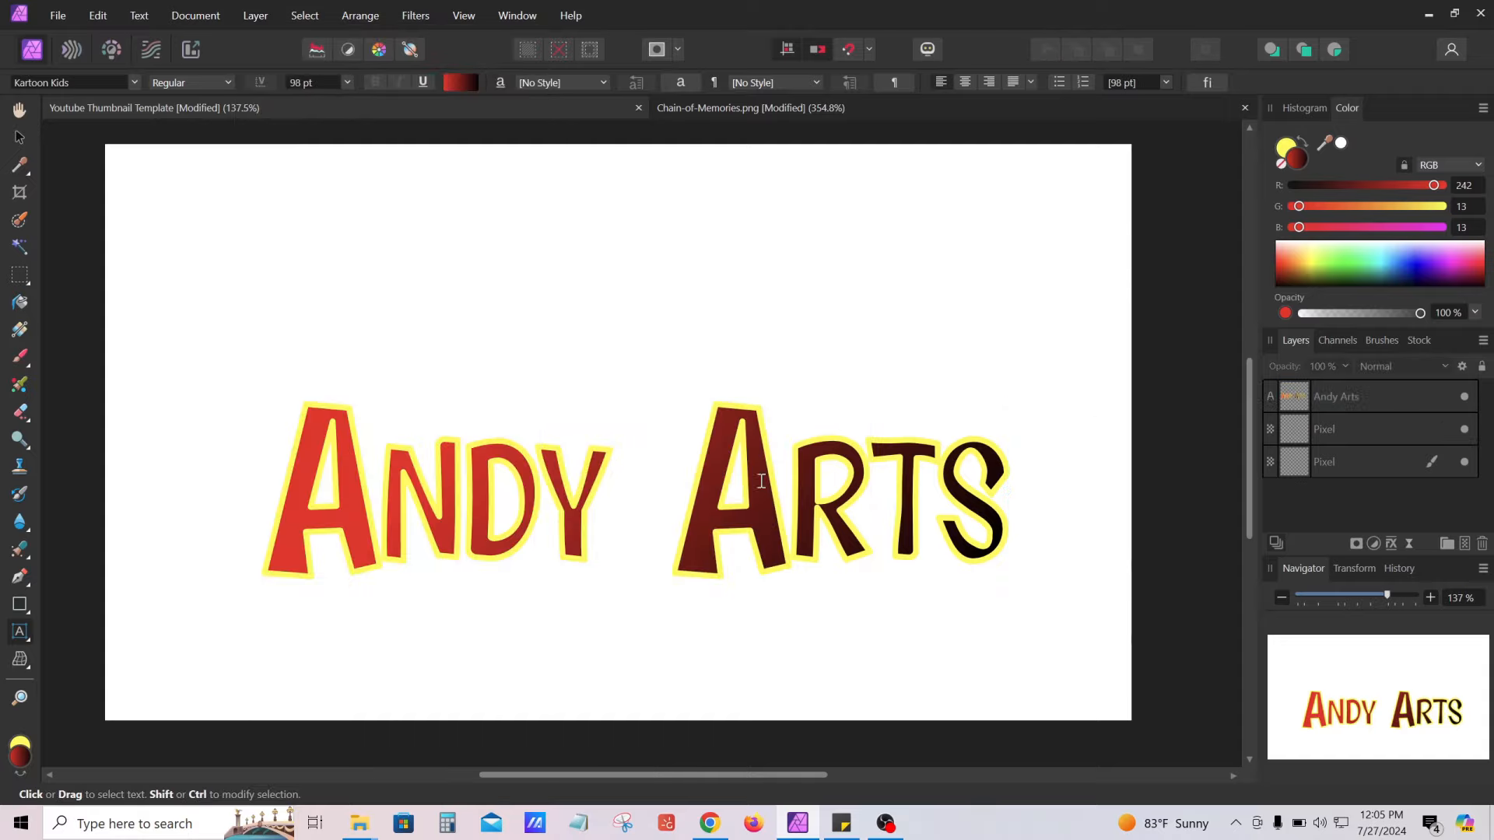
Apply a Pillow Bevel / Emboss layer effect with a radius of about 1.7 px to the Andy Arts text
click(722, 499)
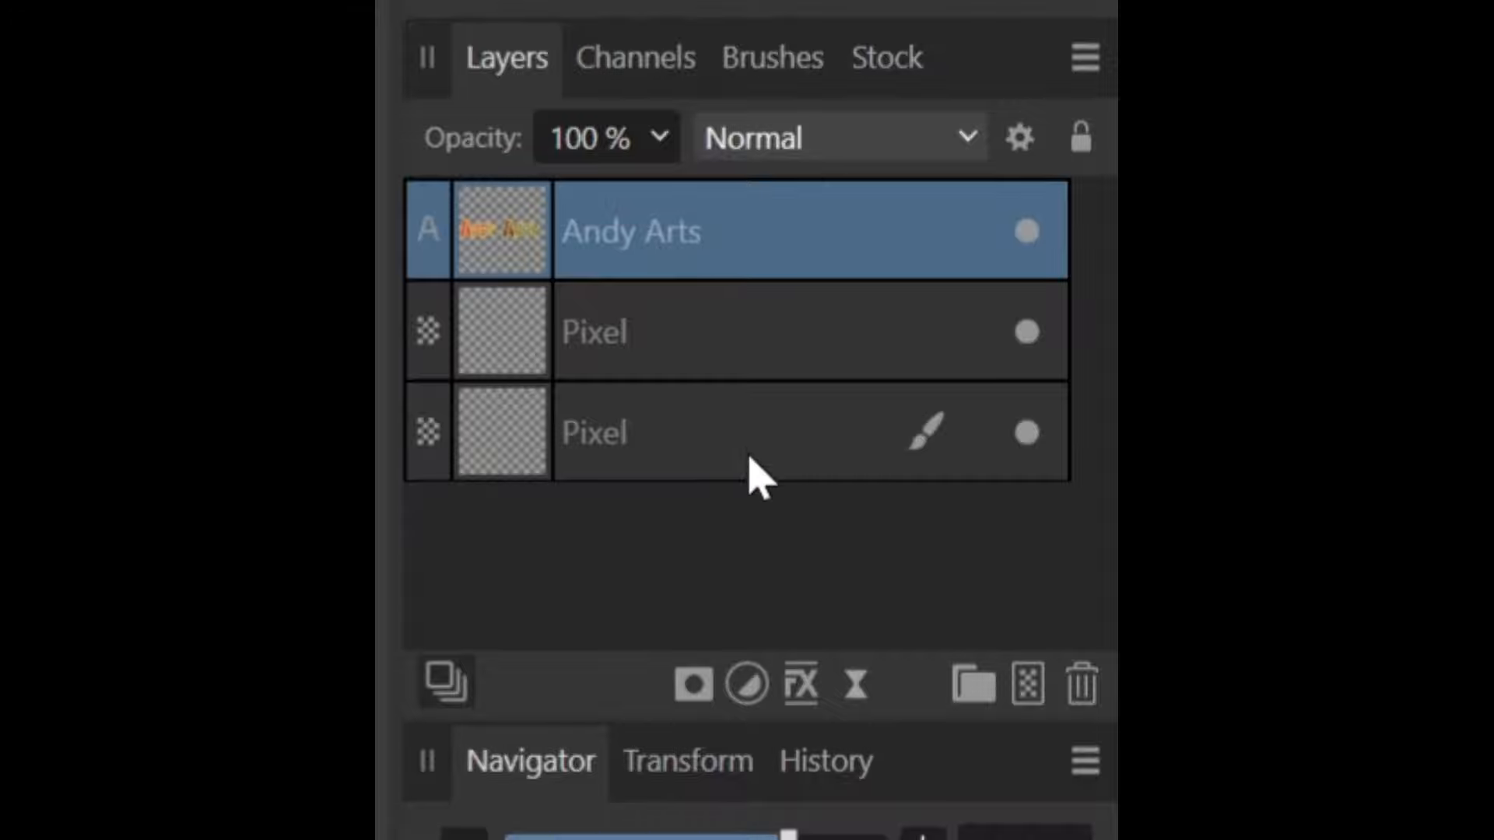
click(798, 698)
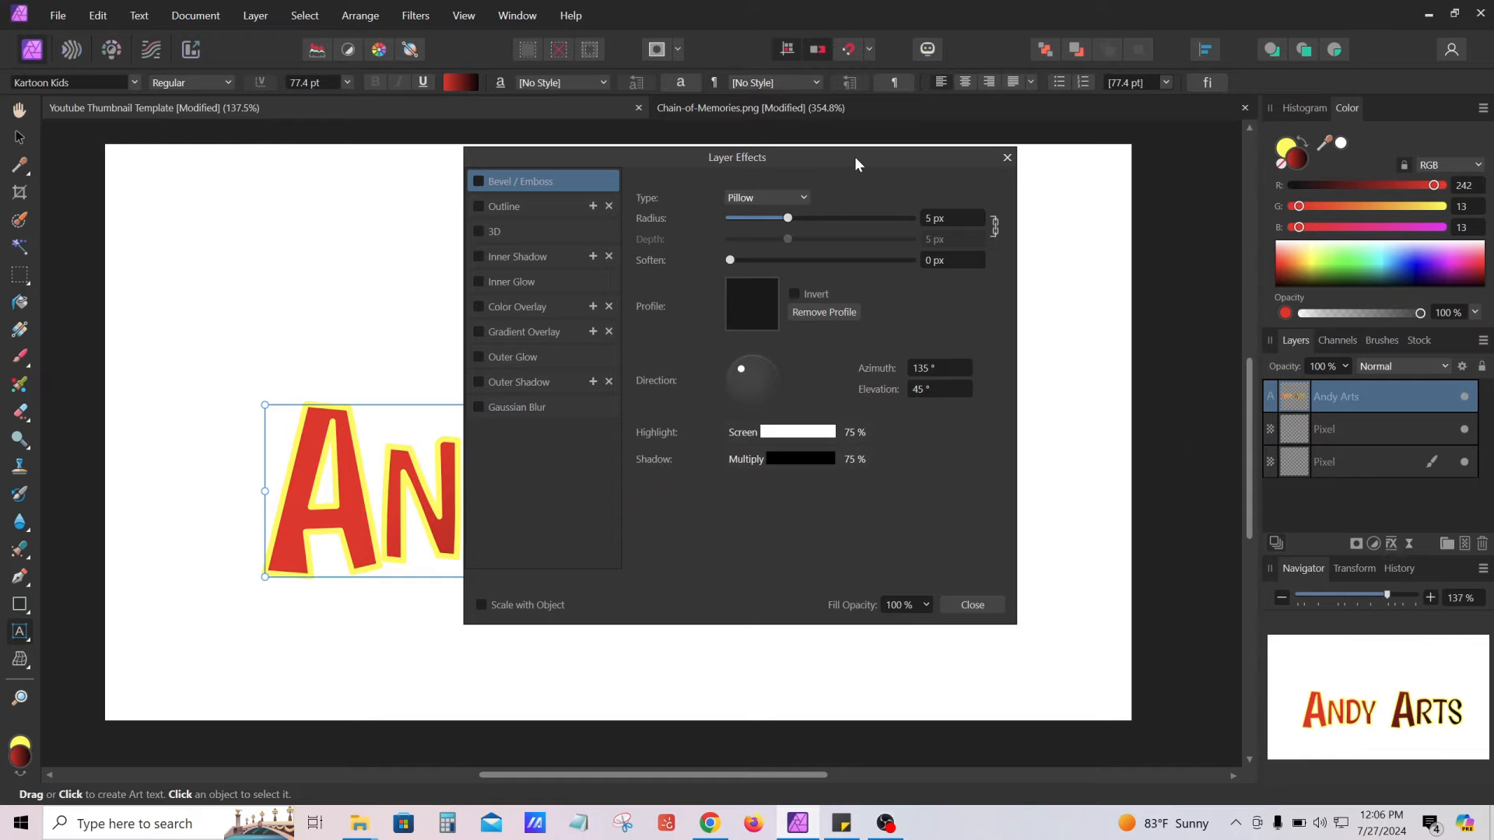
drag(855, 157, 432, 50)
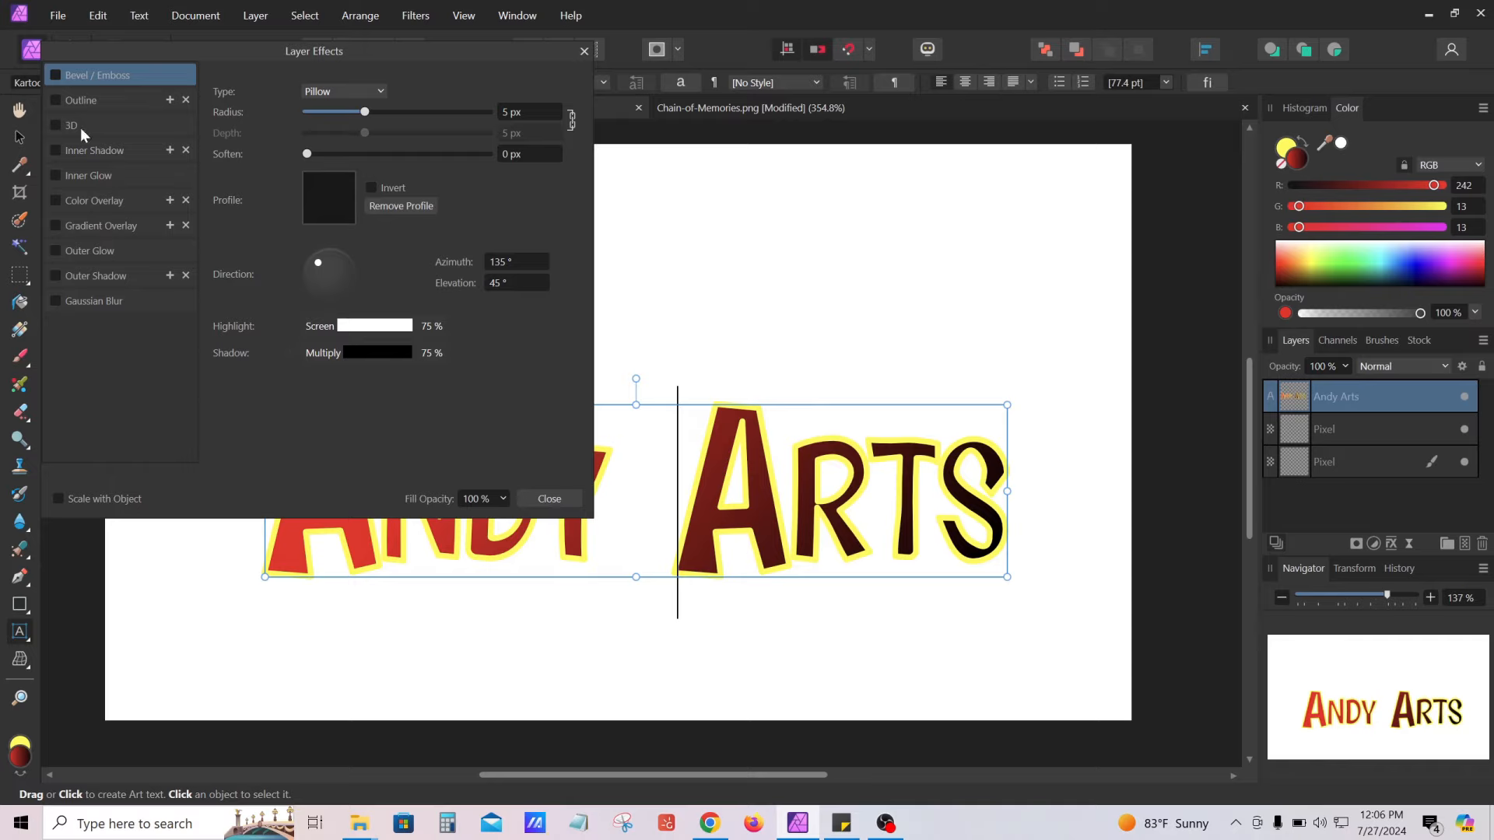
click(52, 77)
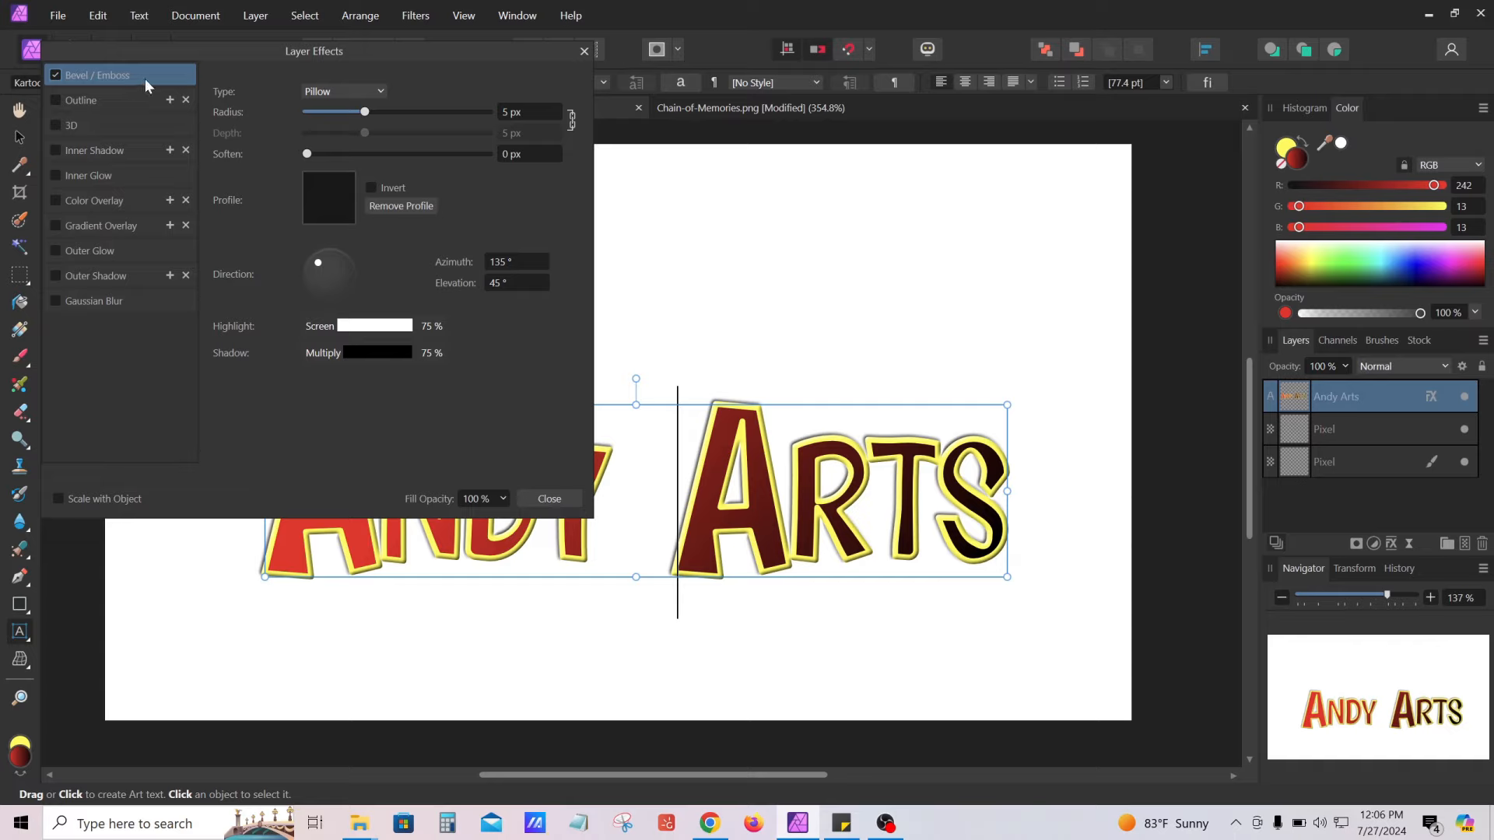
mouse_move(364, 111)
mouse_down()
mouse_move(432, 115)
mouse_move(350, 118)
mouse_up()
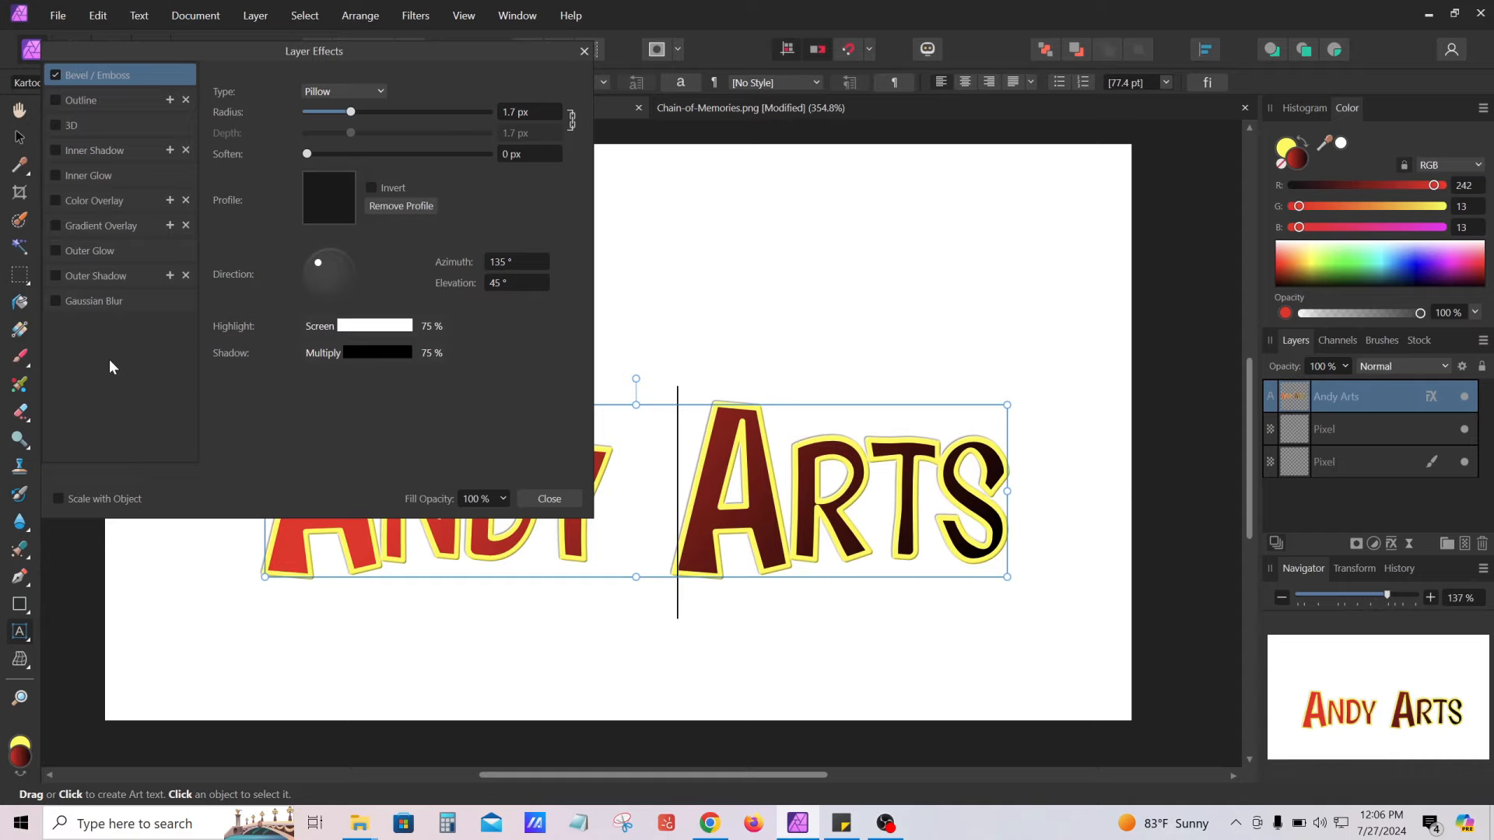
Enable the Outer Shadow effect on the text with about 67 % opacity and a 21.5 px offset
click(56, 276)
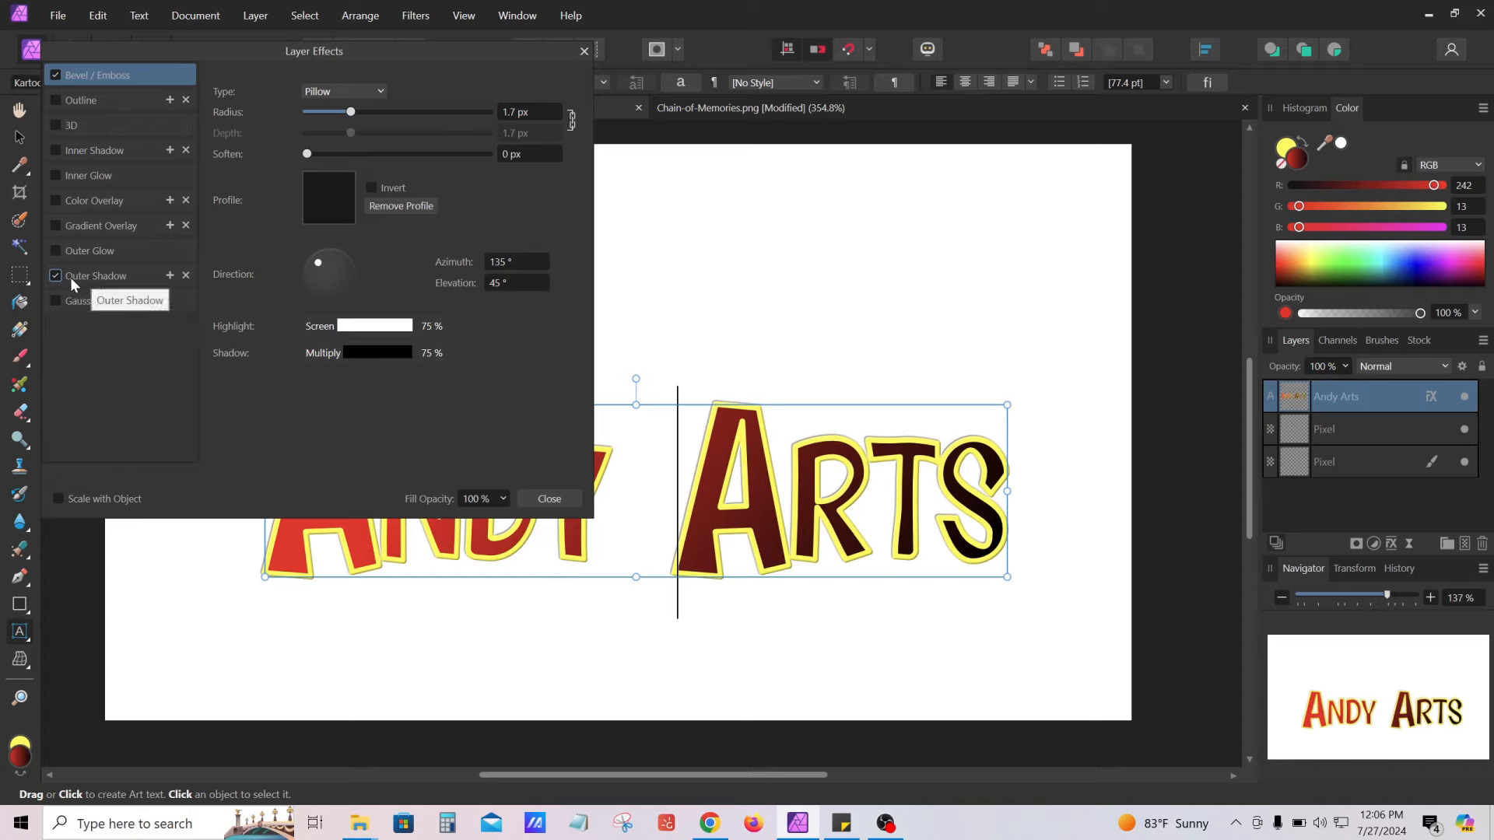
click(109, 286)
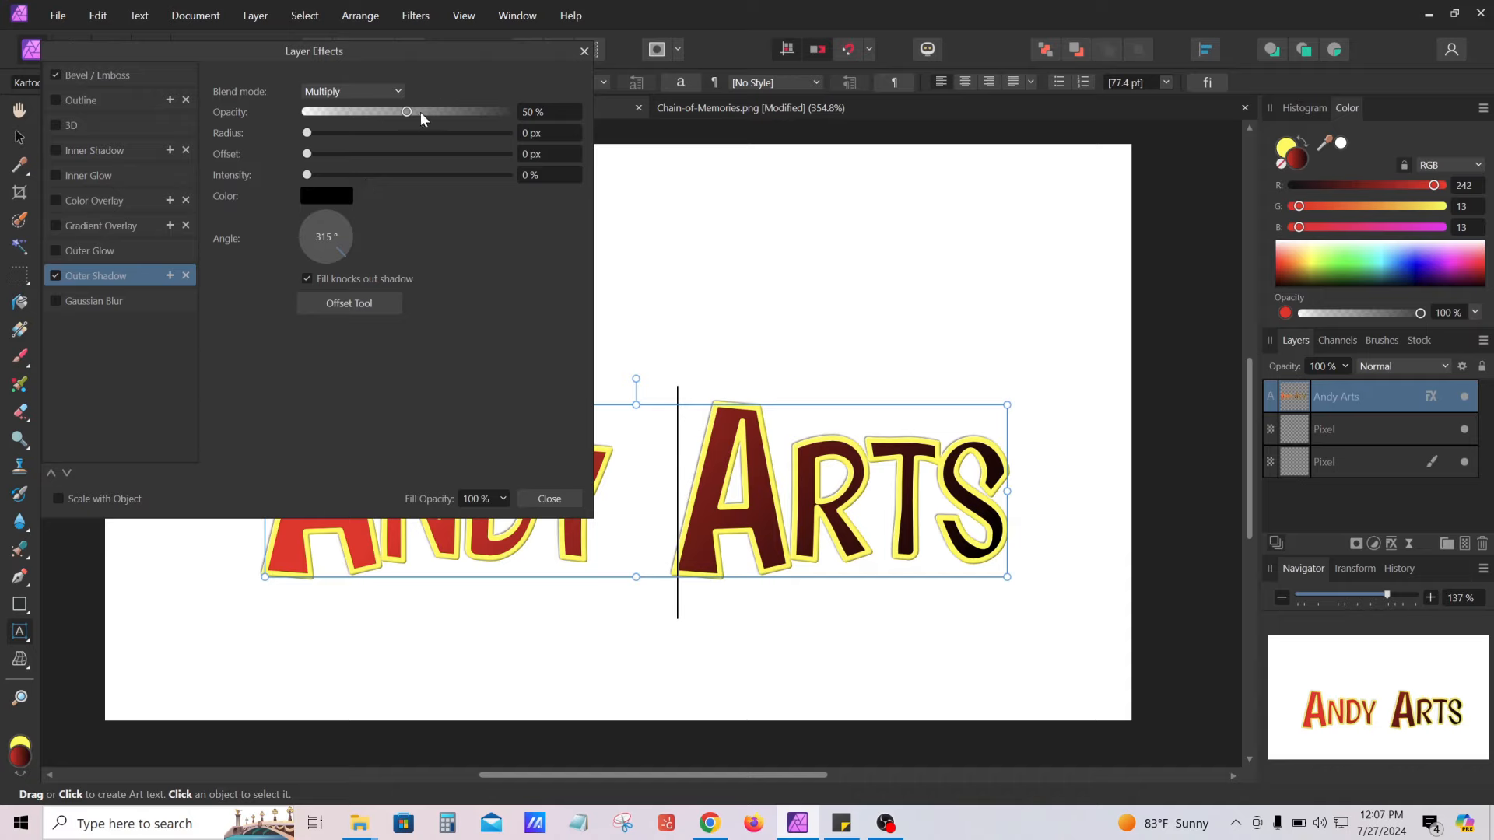
drag(407, 113, 439, 115)
drag(309, 153, 420, 166)
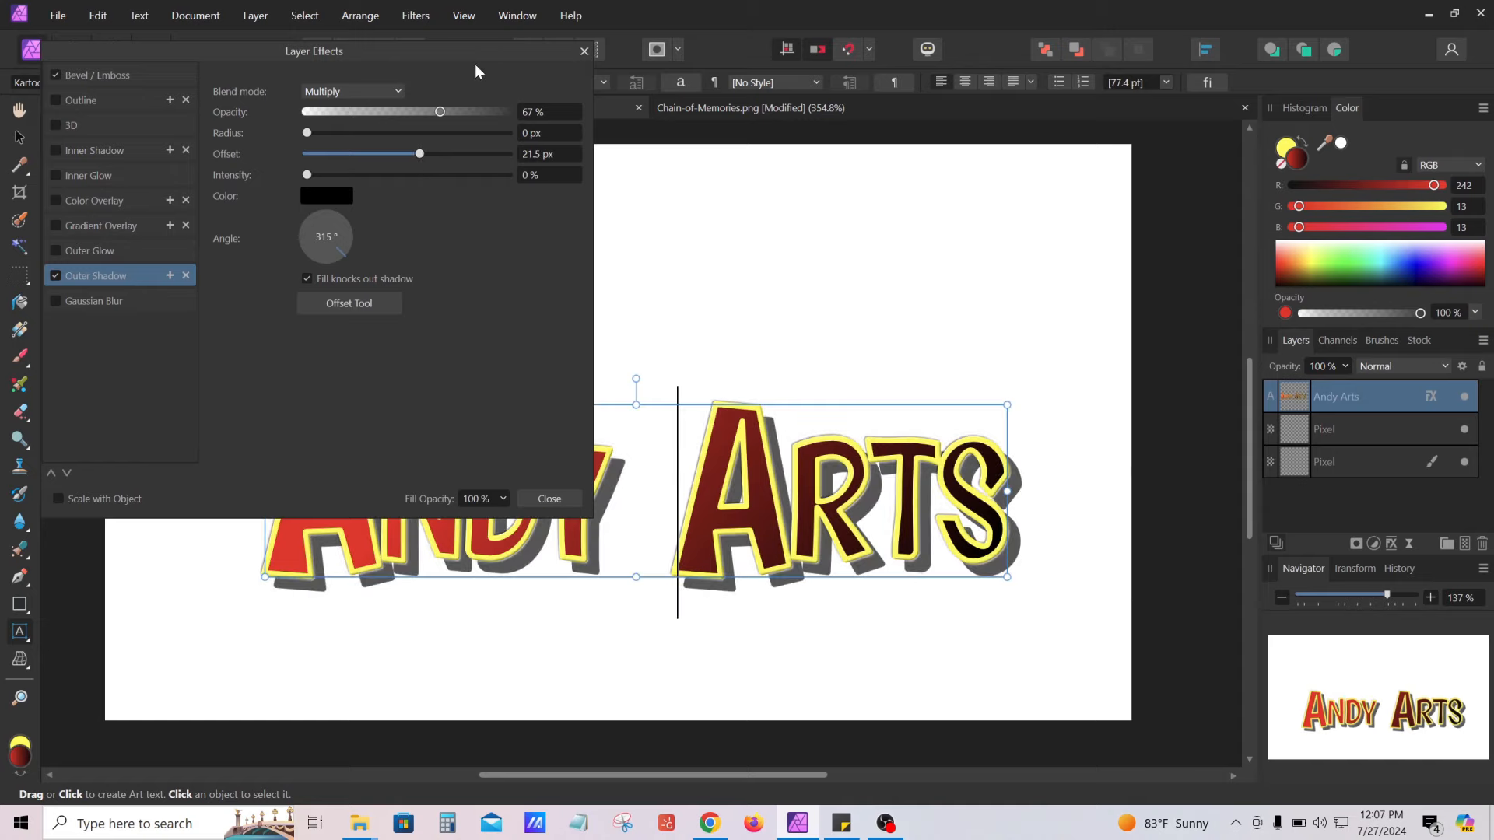
Move the effects dialog off the word Andy and set the outer shadow's offset to 25.5 px, opacity to 69 % and intensity to 28 %
drag(470, 61, 1362, 136)
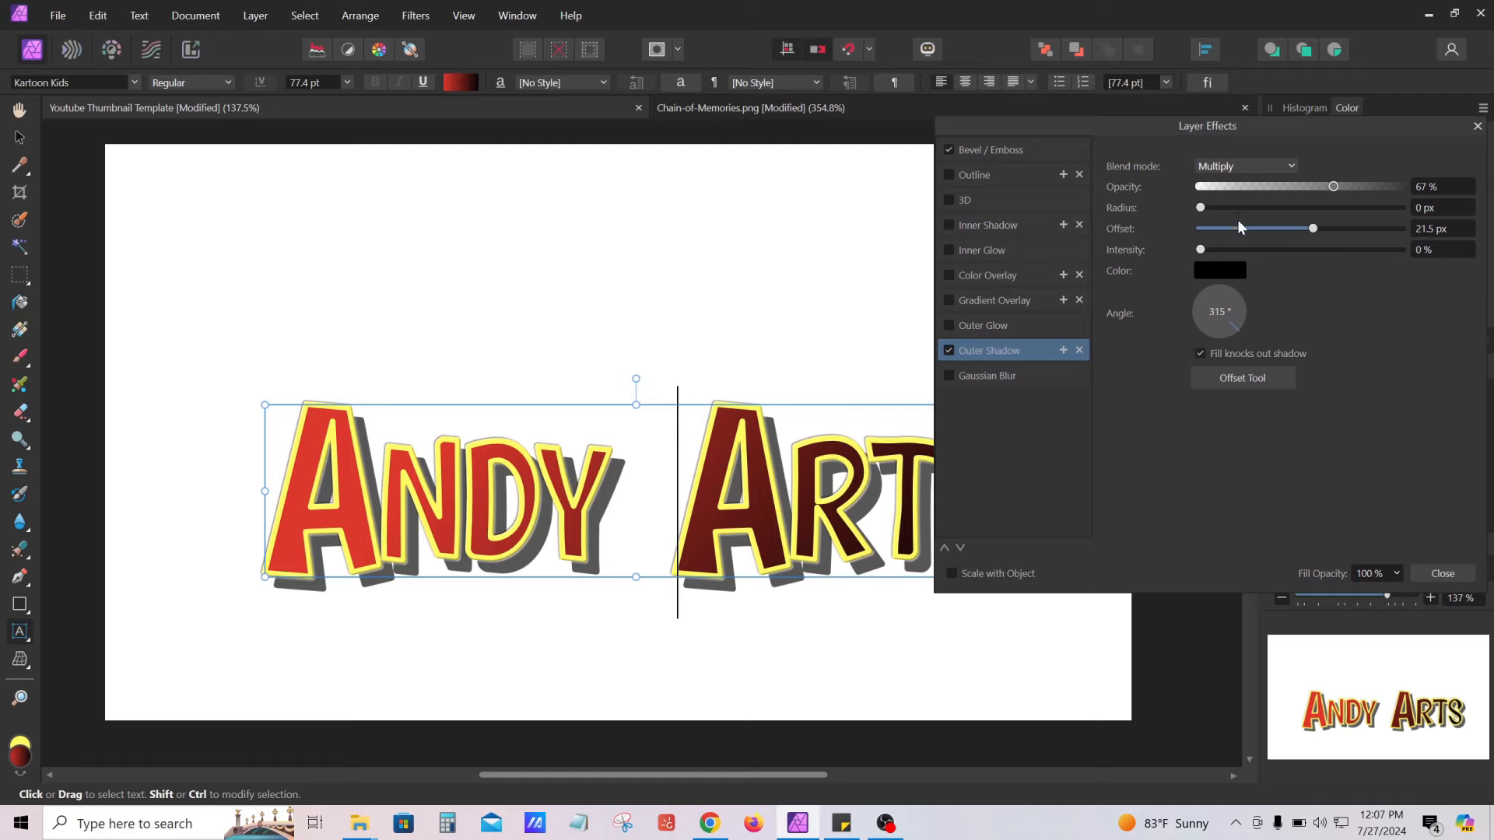
mouse_move(1313, 228)
mouse_down()
mouse_move(1371, 233)
mouse_move(1253, 239)
mouse_move(1356, 246)
mouse_move(1326, 245)
mouse_up()
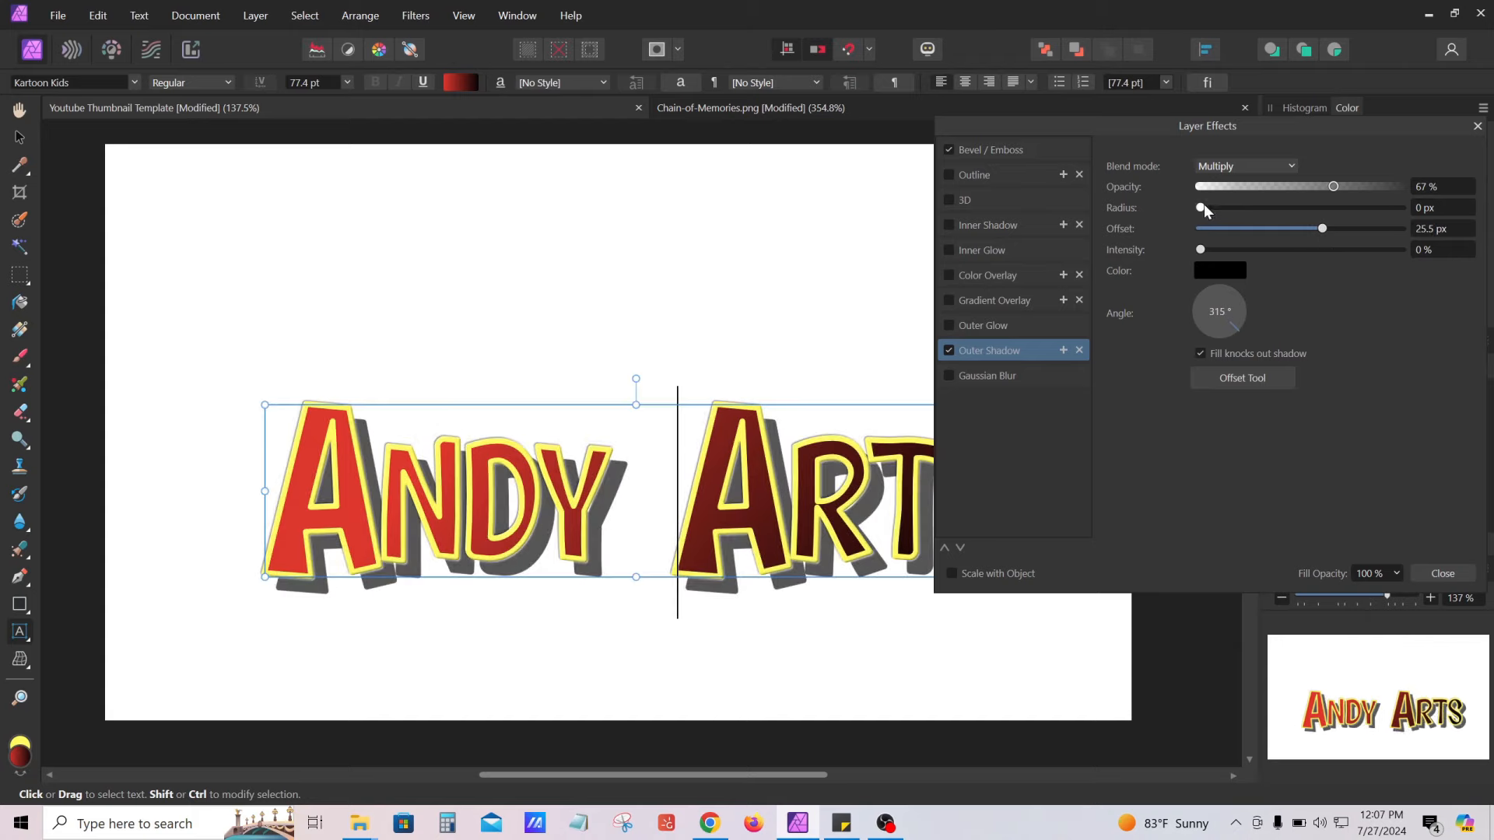
drag(1332, 187, 1266, 188)
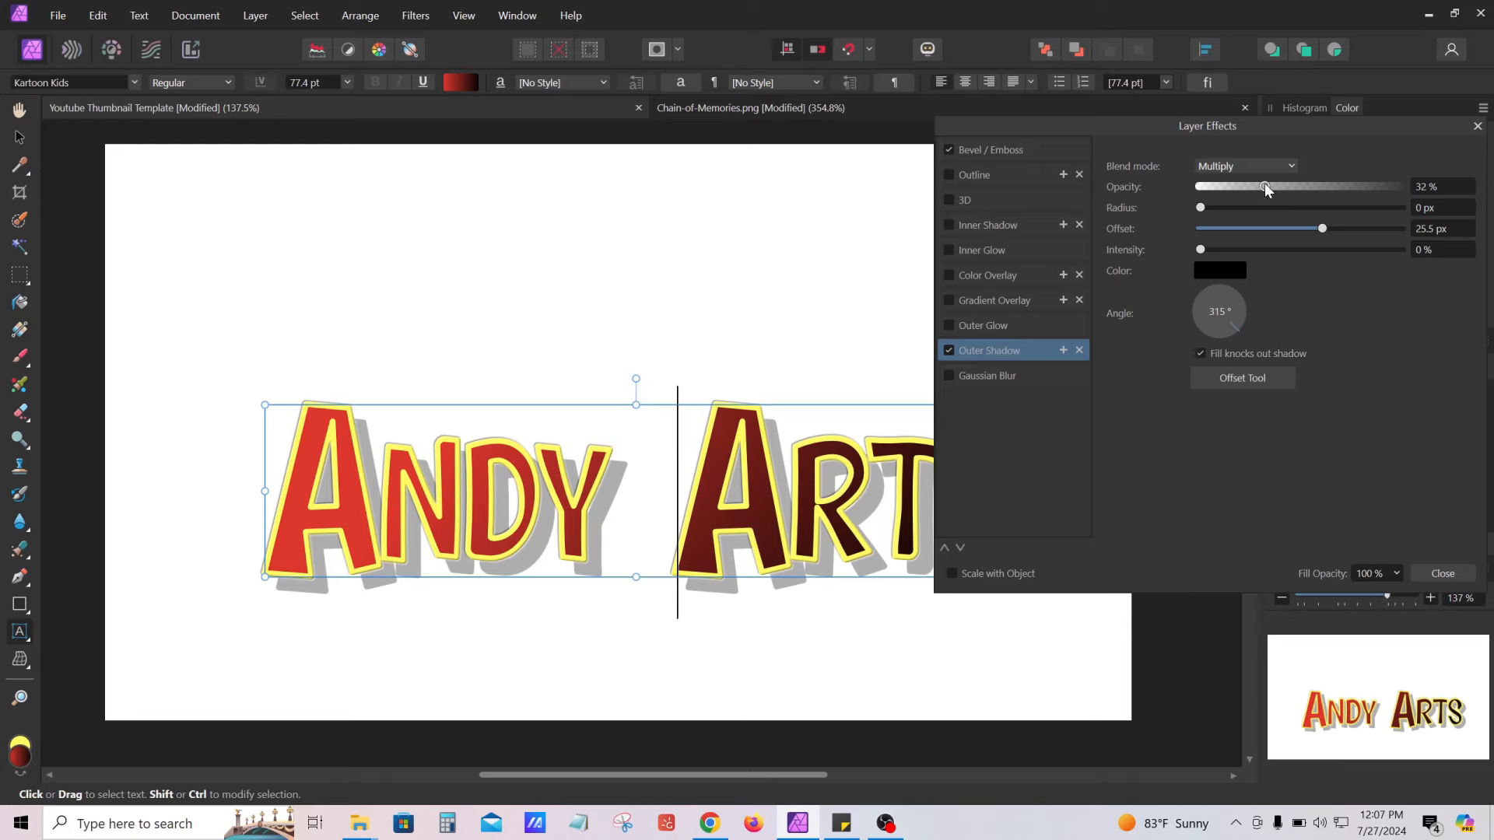
drag(1266, 189, 1338, 192)
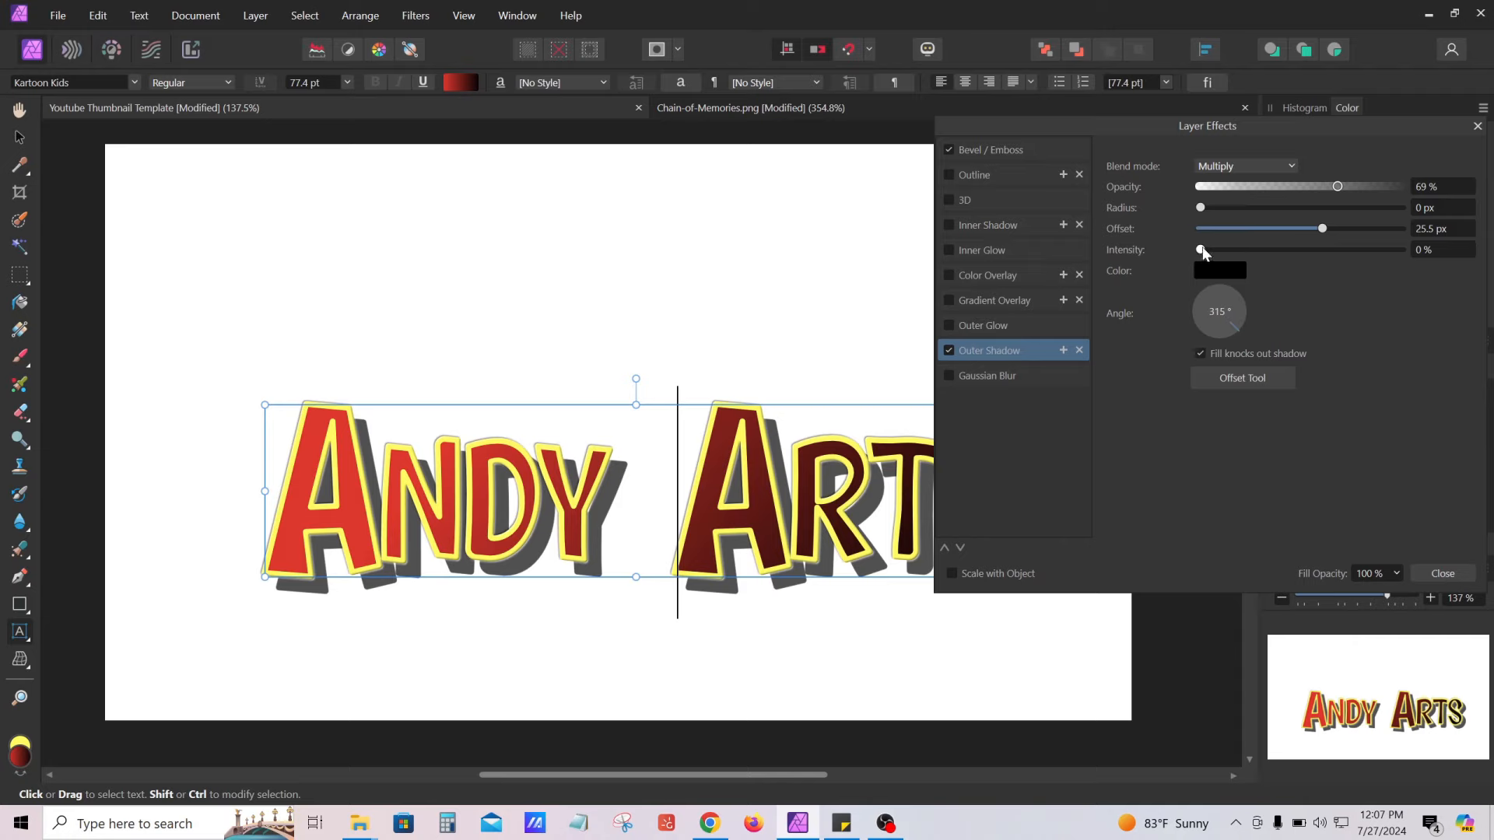
drag(1202, 252, 1256, 251)
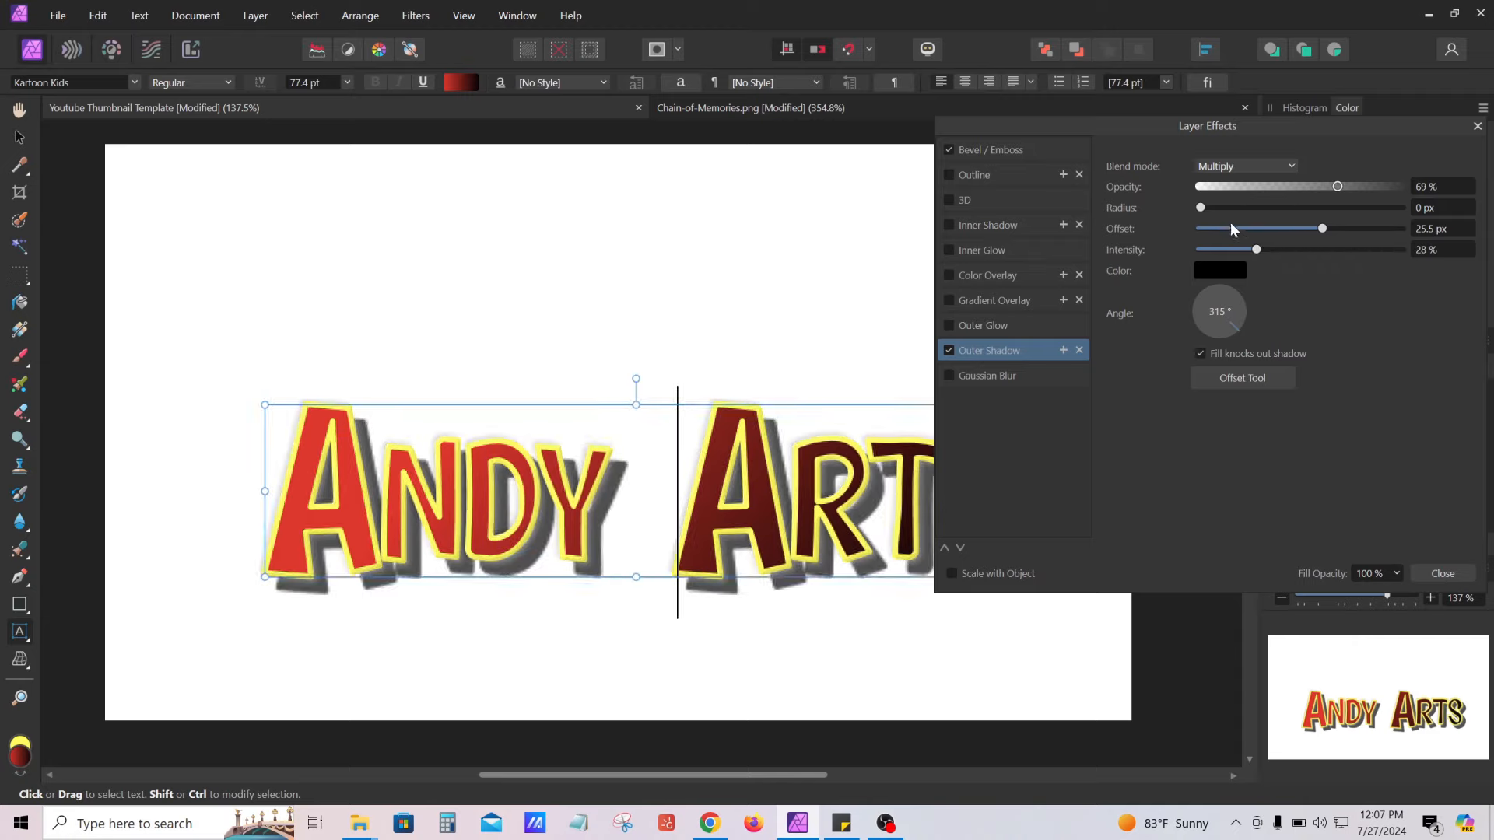
Try an outer shadow radius of 27.8 px, reduce it to 0.7 px, and close the effects with the text deselected
drag(1203, 207, 1328, 218)
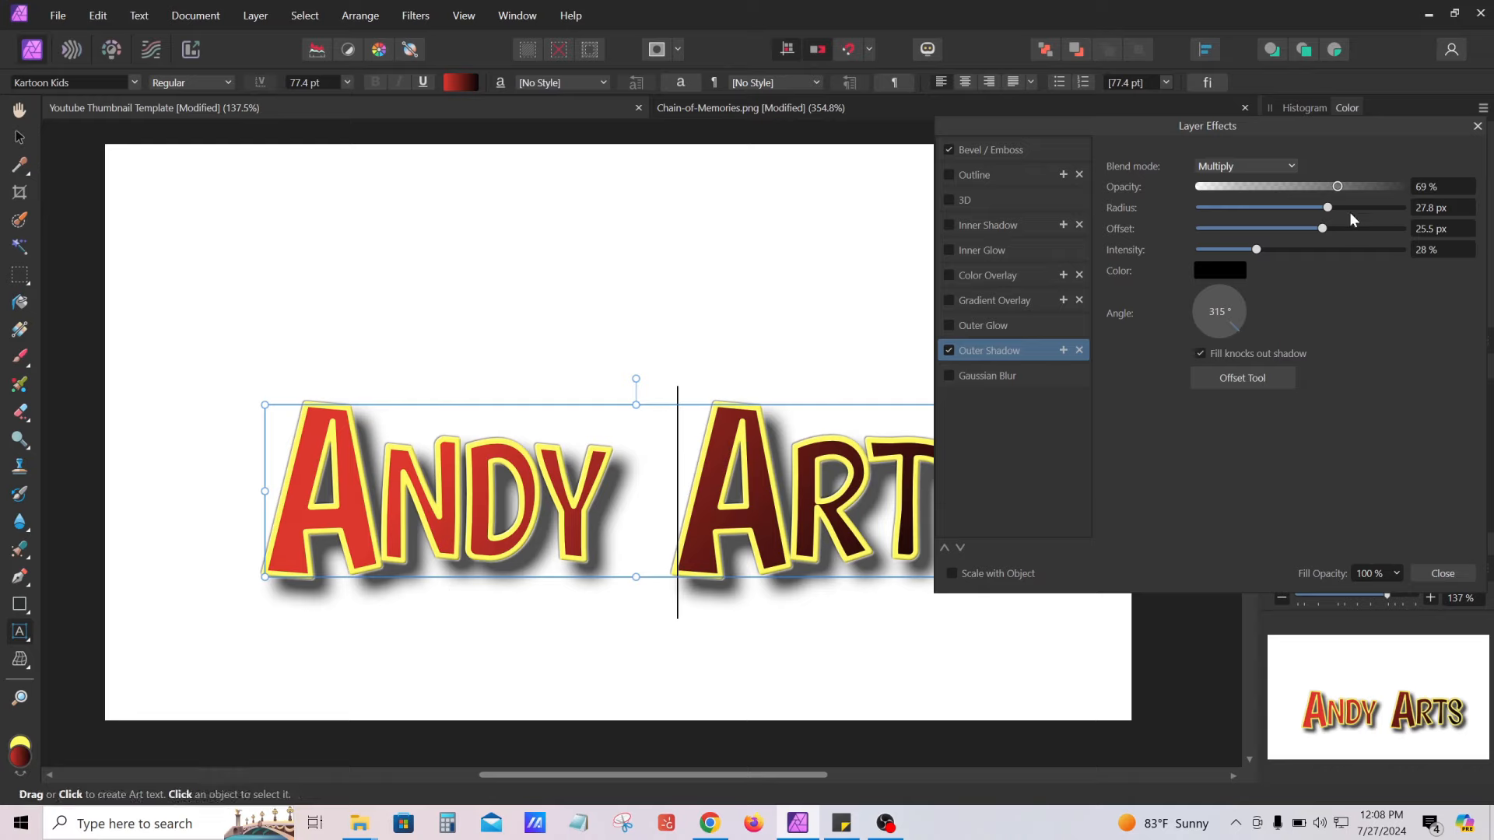
drag(1332, 207, 1233, 215)
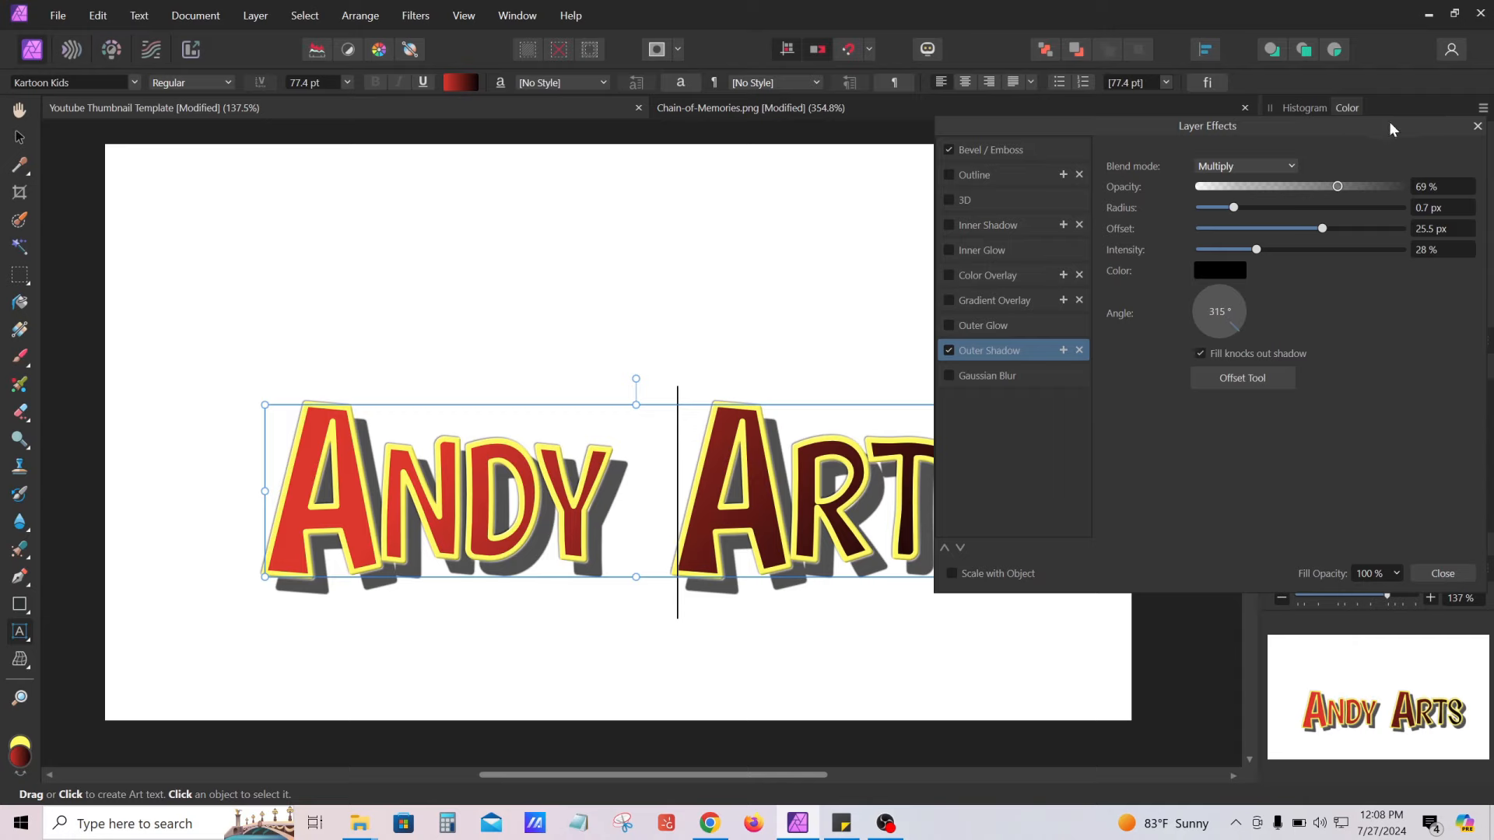
click(1442, 574)
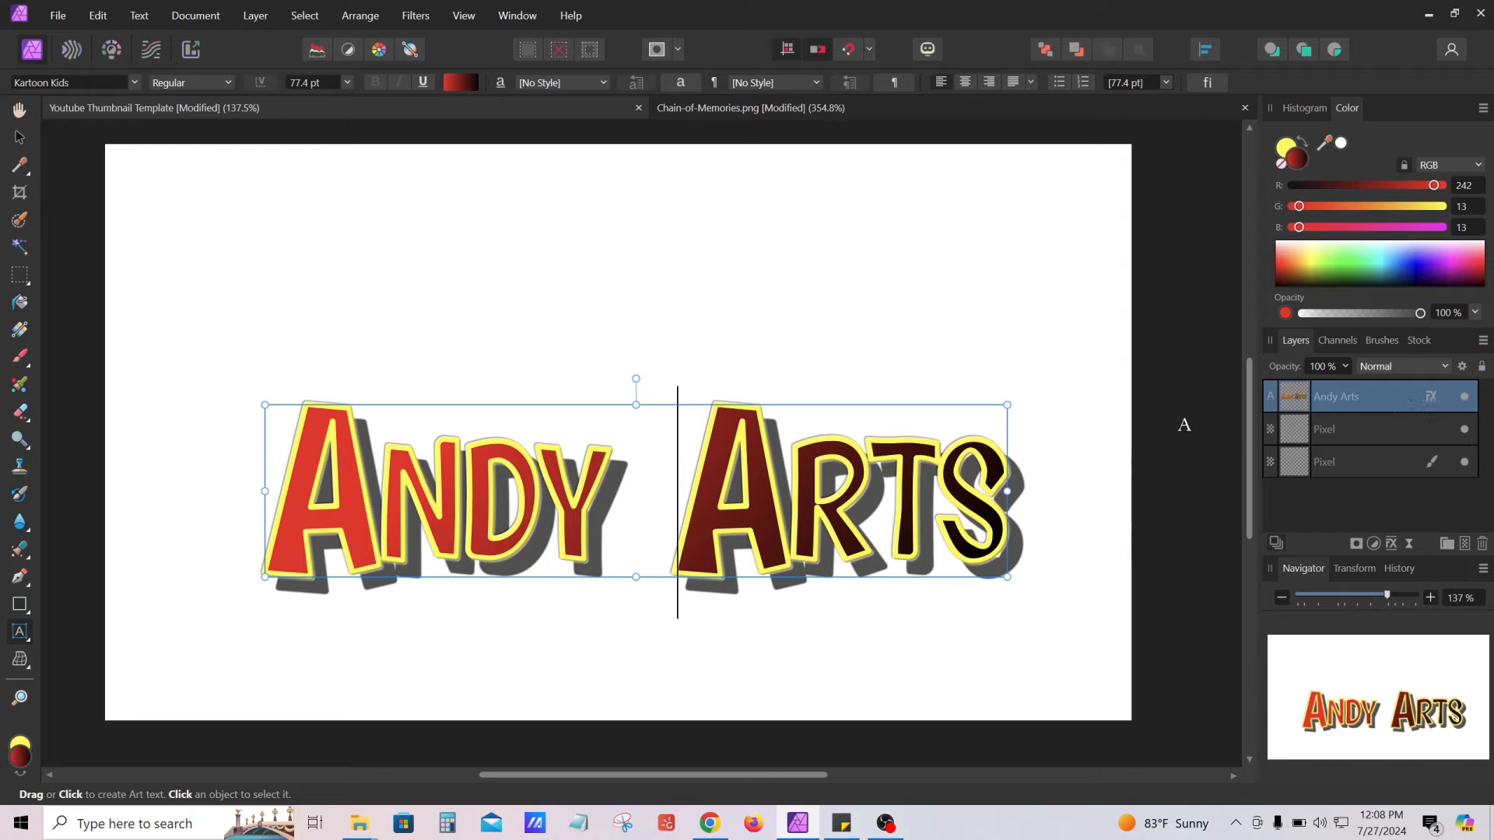
key(Escape)
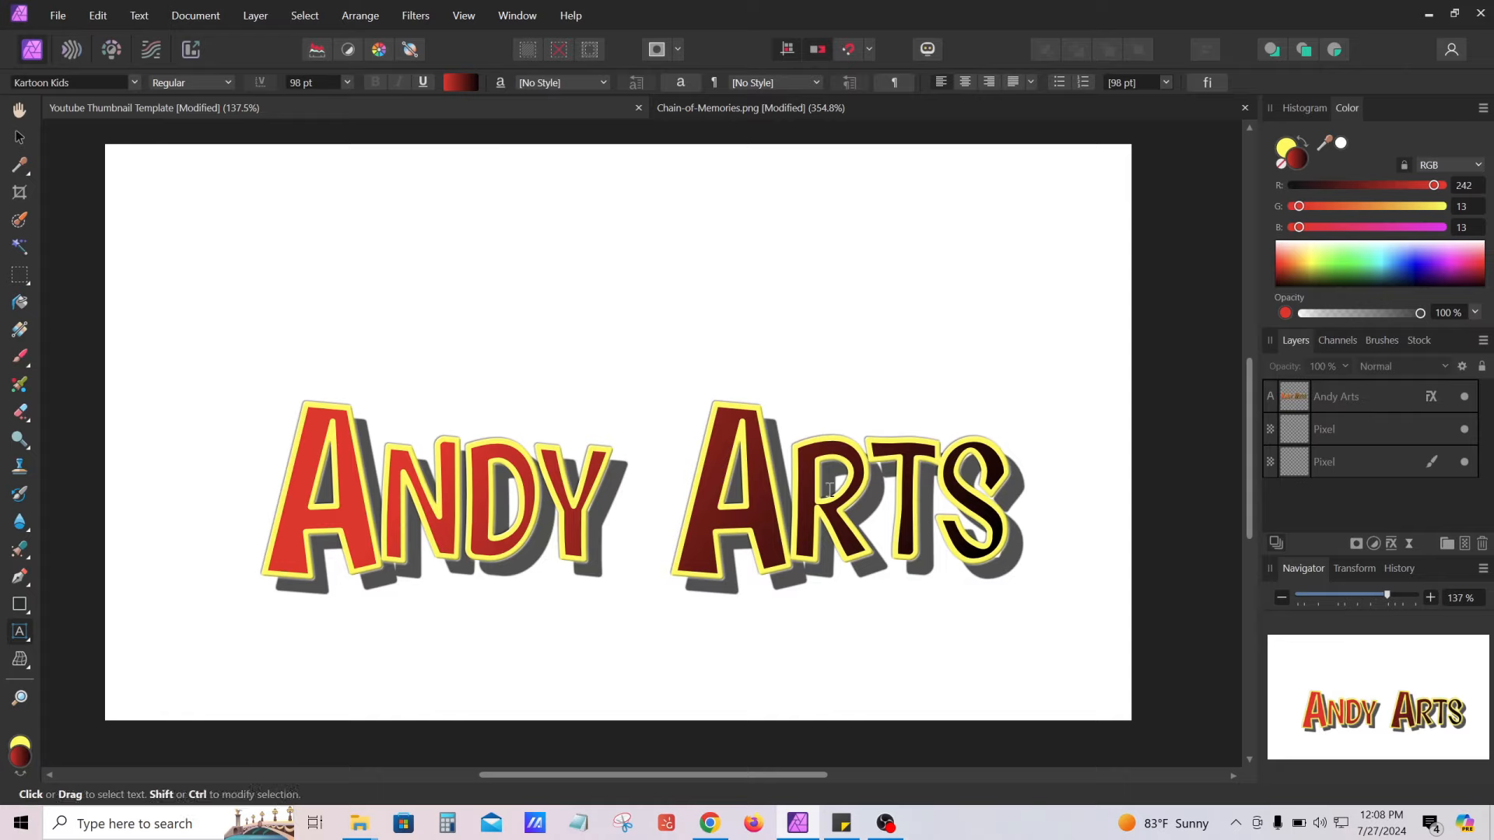
click(21, 138)
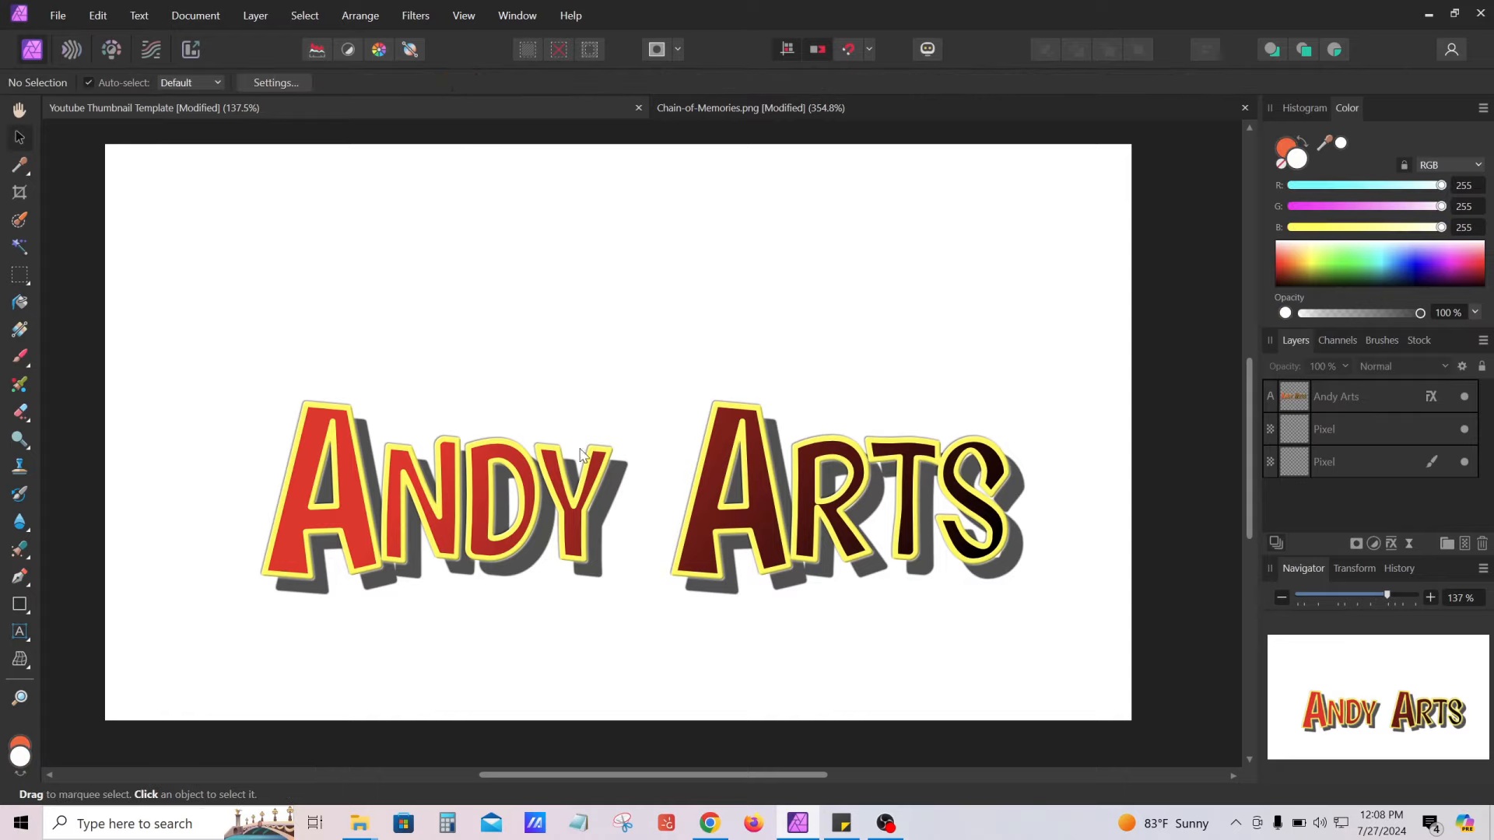
Move the Andy Arts text down and slightly left, near the bottom edge of the canvas
drag(833, 525, 803, 613)
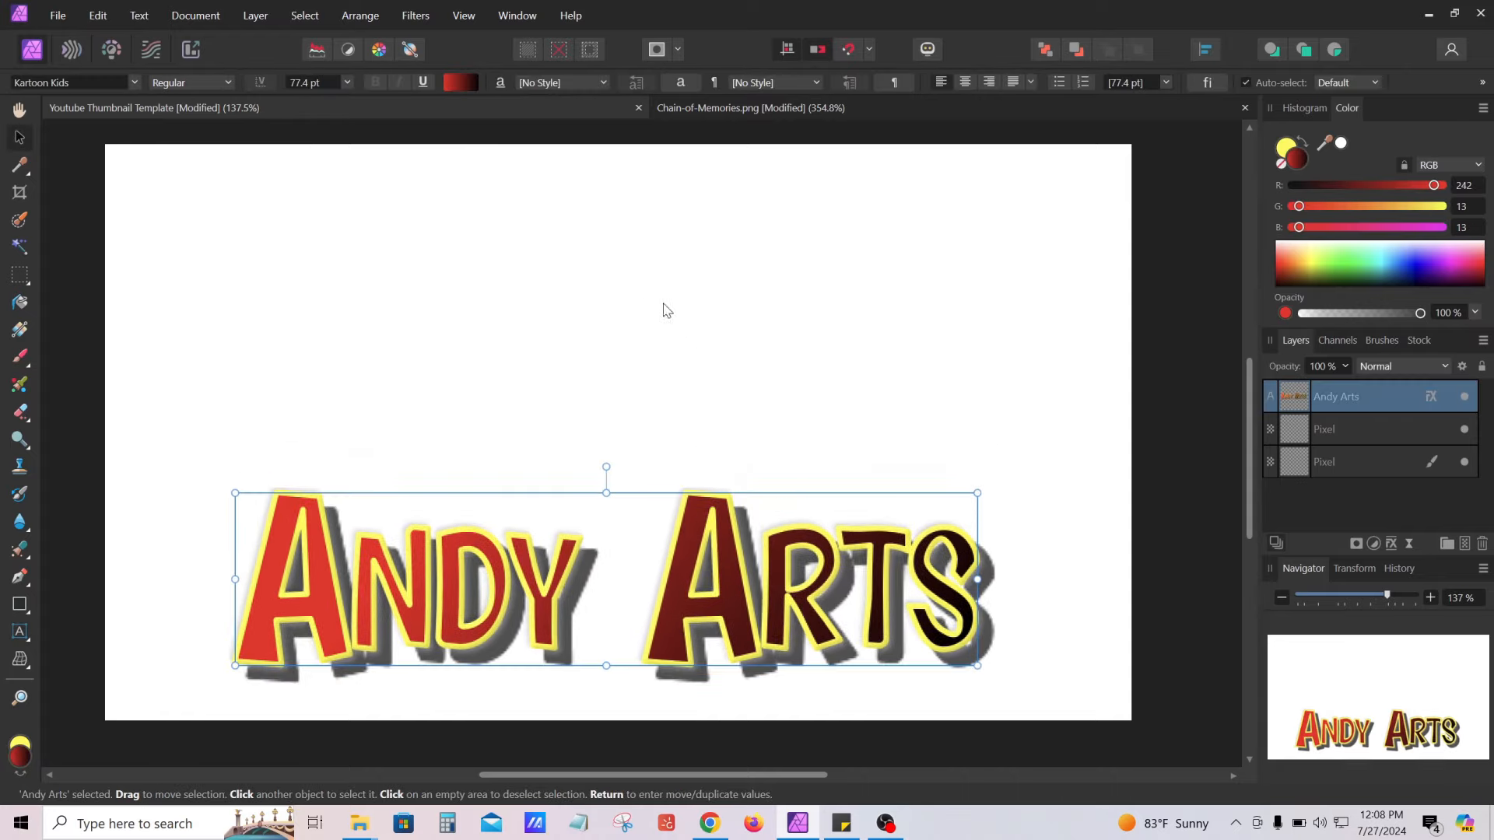
Clear the selection in the Chain-of-Memories.png document and unlock its Background layer so the image can be moved
click(764, 108)
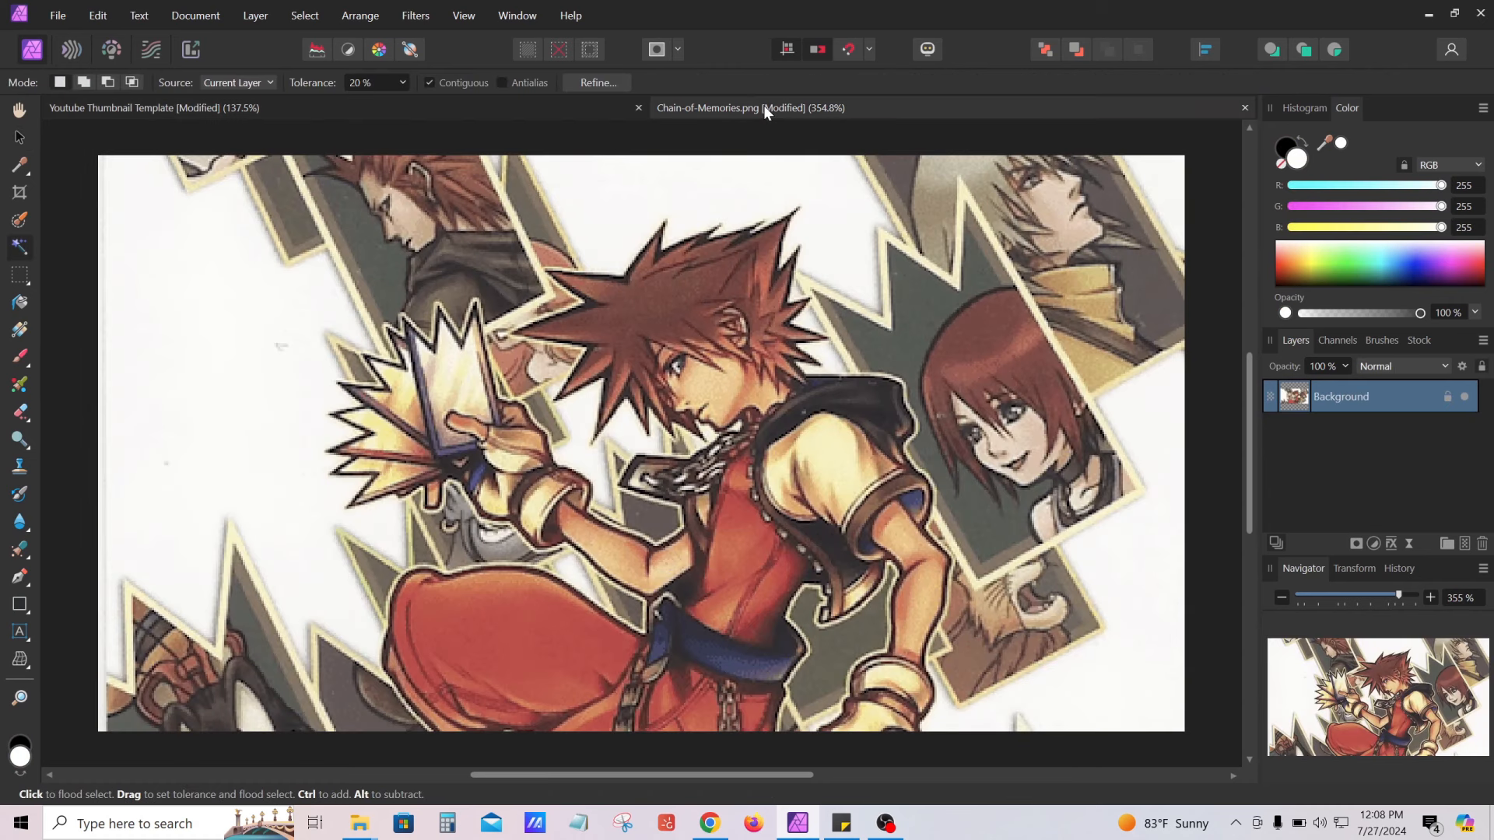
drag(702, 319, 716, 319)
key(ctrl+d)
click(23, 137)
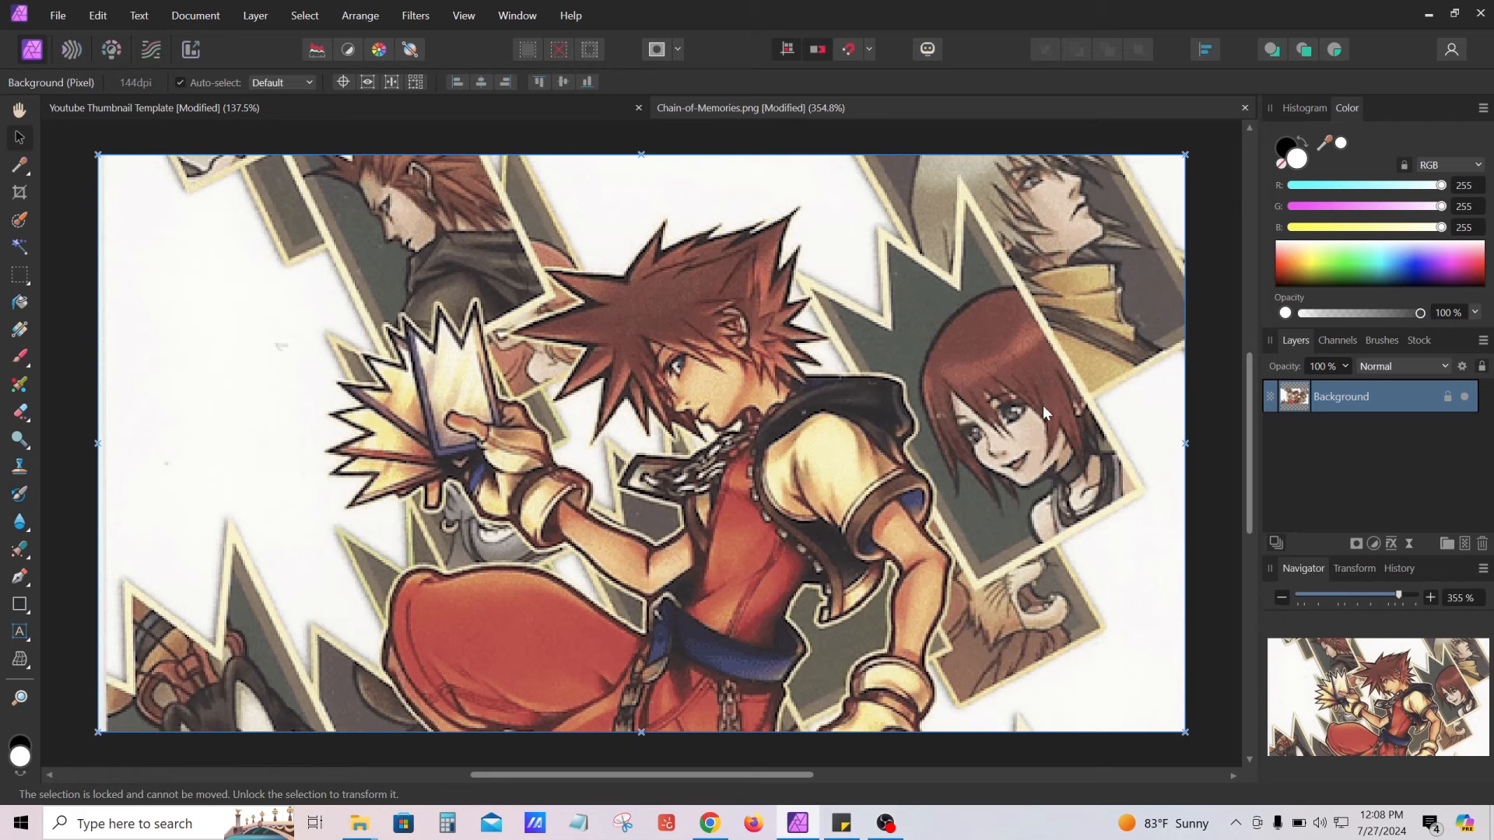
key(ctrl+d)
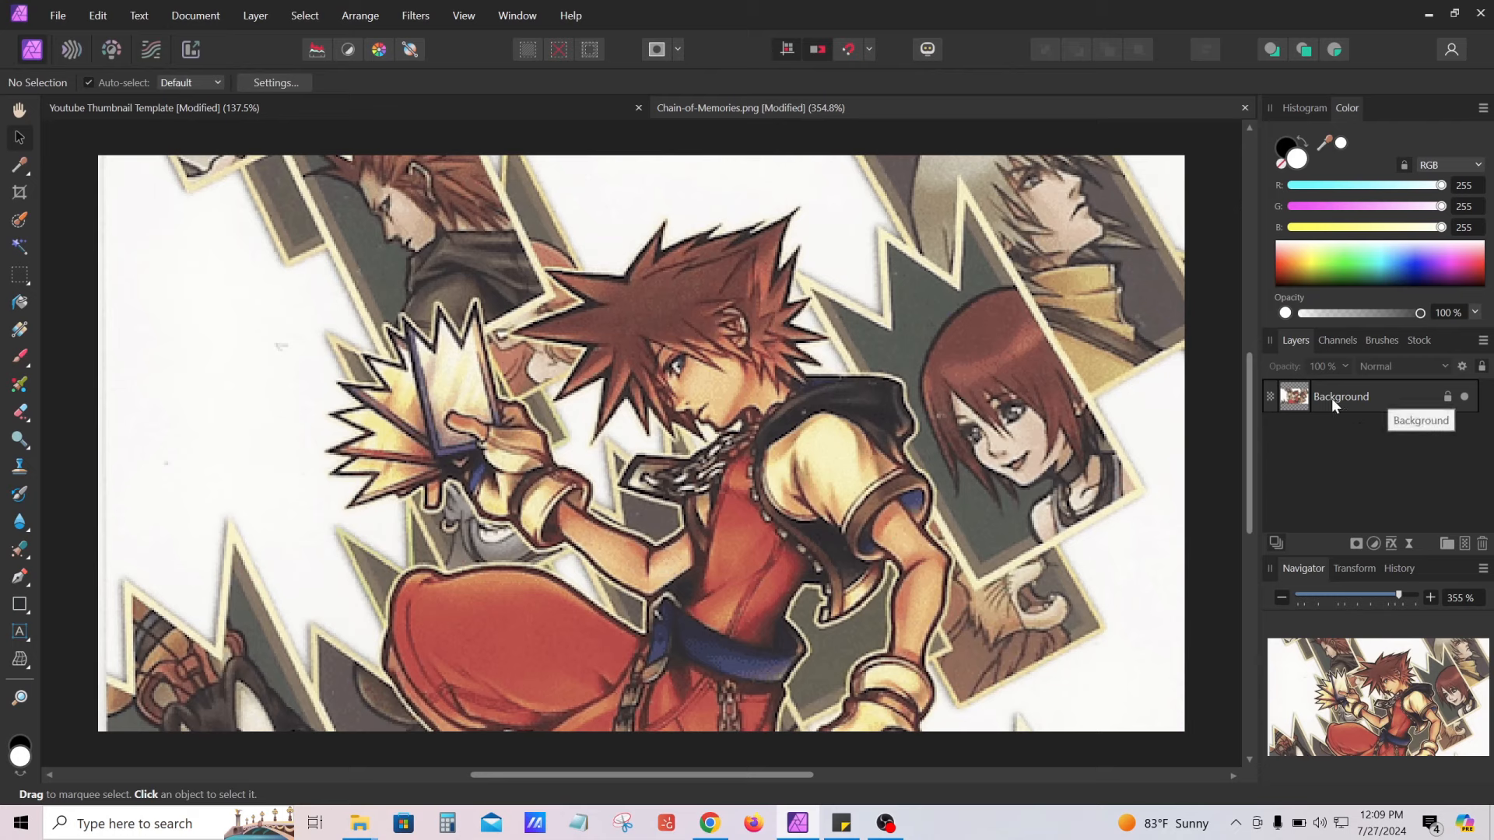
click(1405, 404)
click(1445, 398)
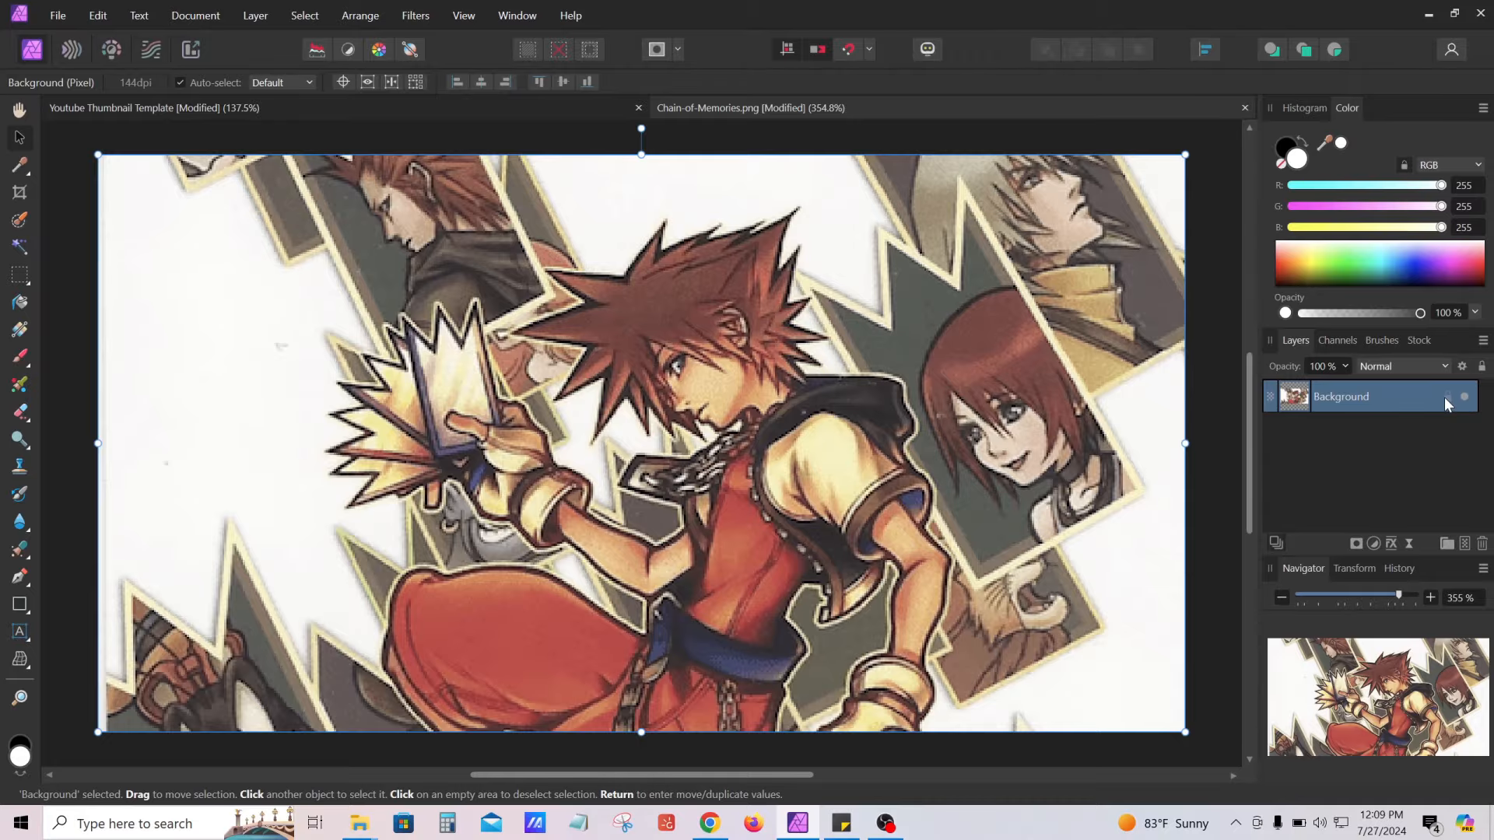
mouse_move(918, 439)
mouse_down()
mouse_move(783, 419)
mouse_move(950, 406)
mouse_move(671, 431)
mouse_move(845, 424)
mouse_move(884, 443)
mouse_move(950, 440)
mouse_move(890, 424)
mouse_move(902, 420)
mouse_up()
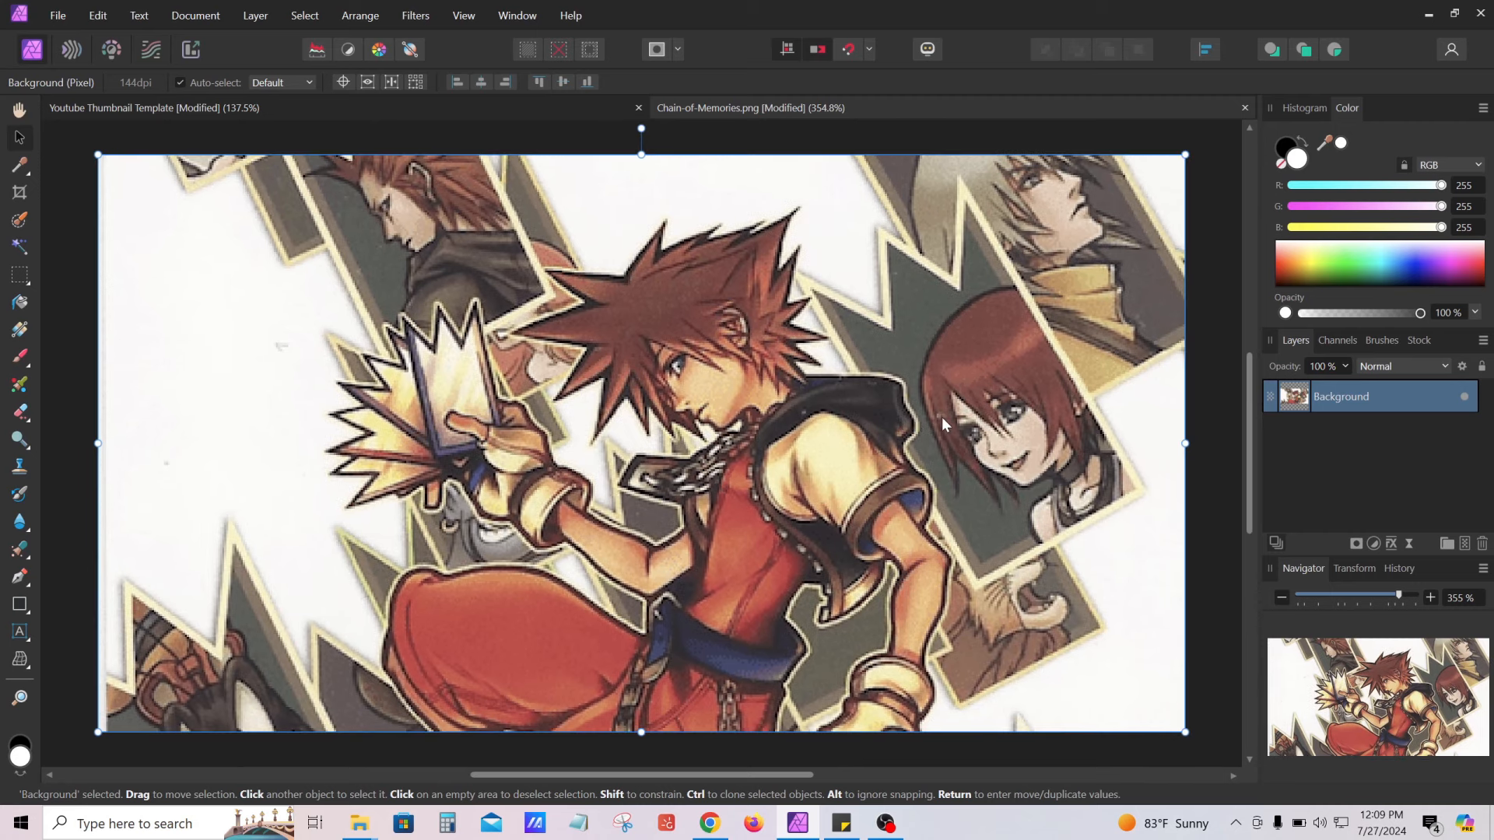
key(ctrl+plus)
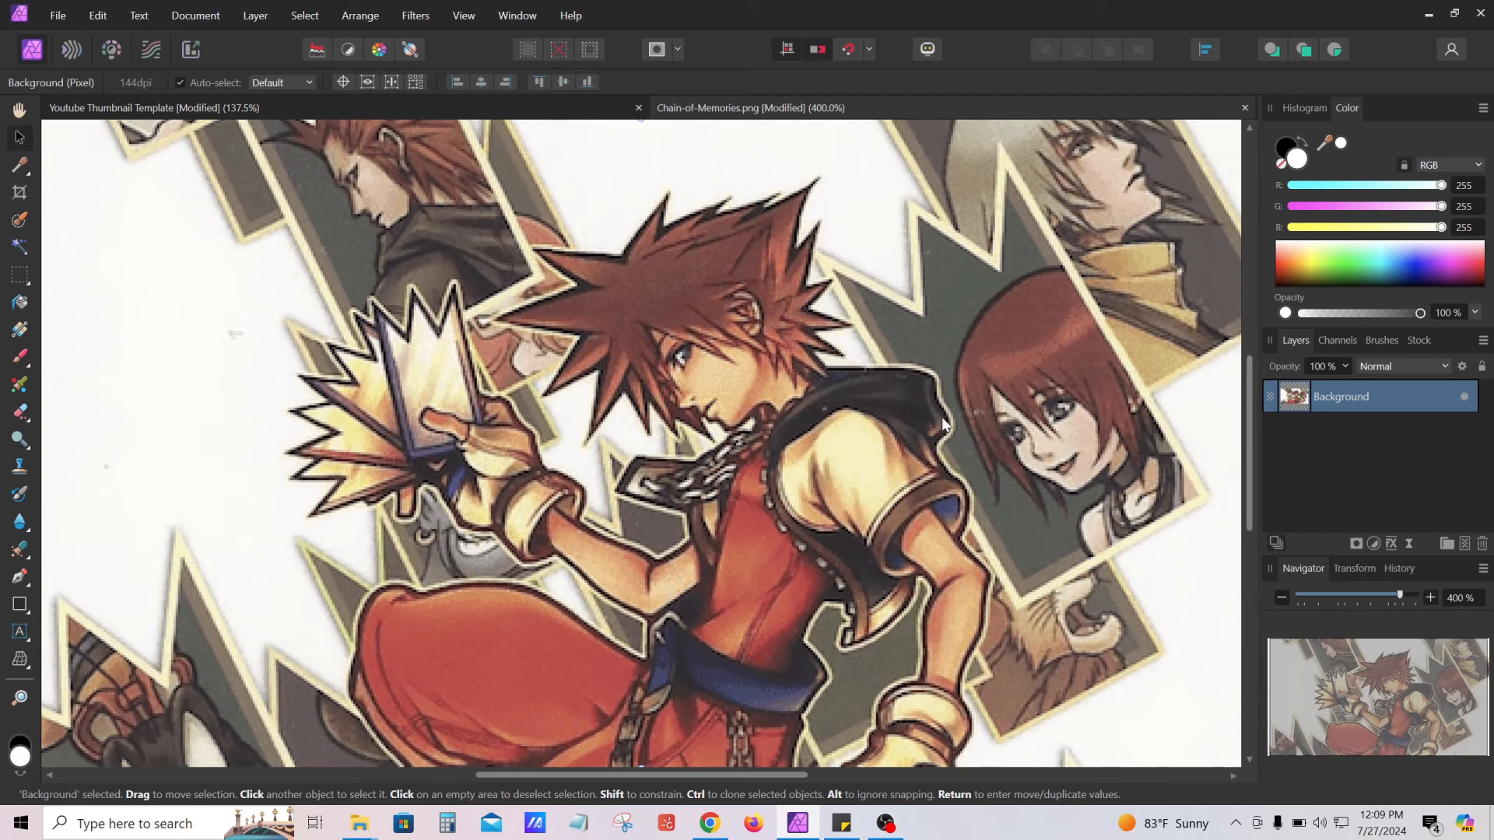
key(ctrl+minus)
key(ctrl+minus)
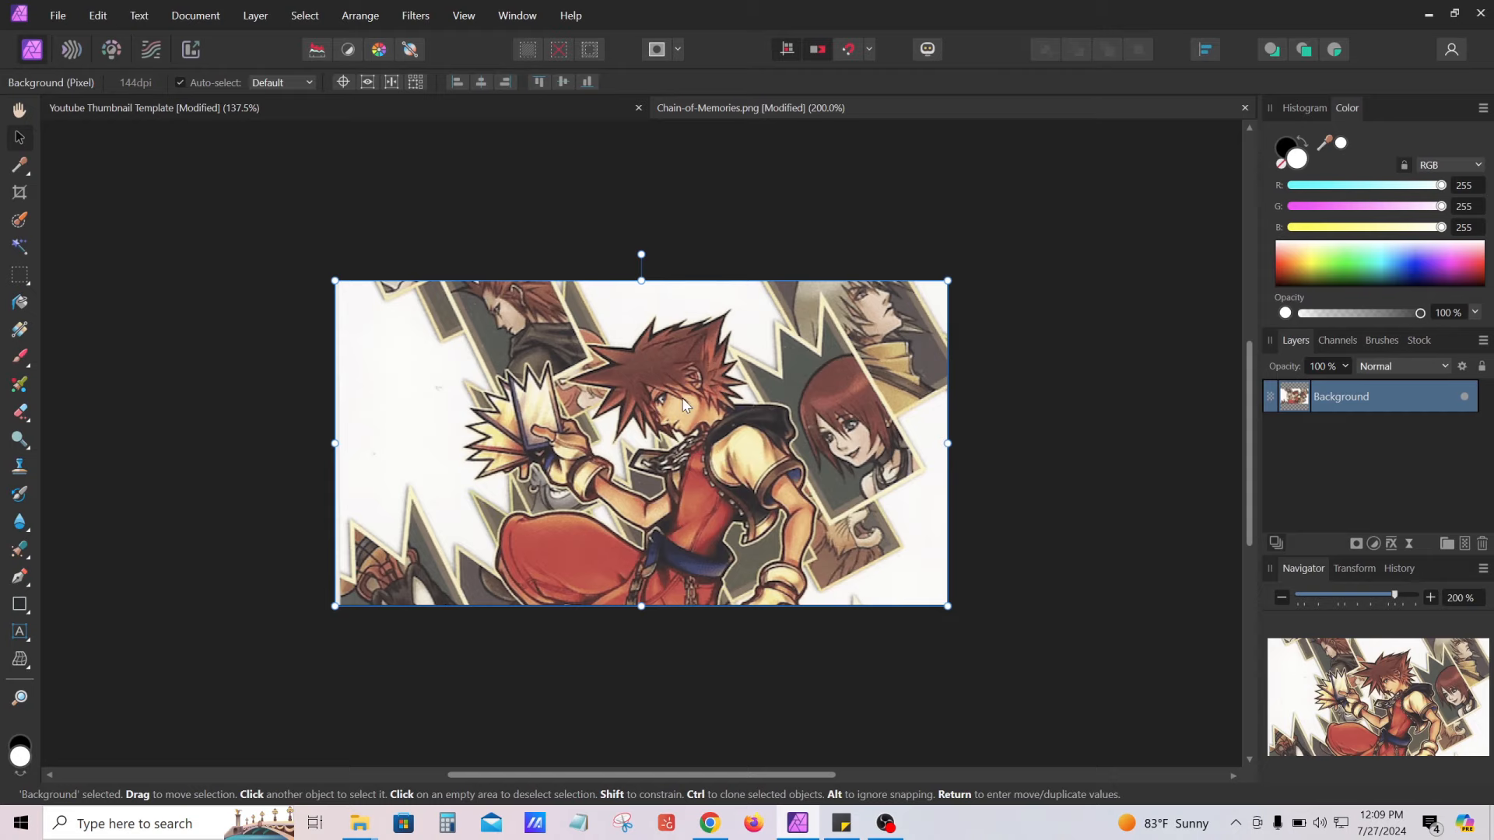
Copy the Chain-of-Memories image and paste it into the Youtube Thumbnail Template document
click(387, 109)
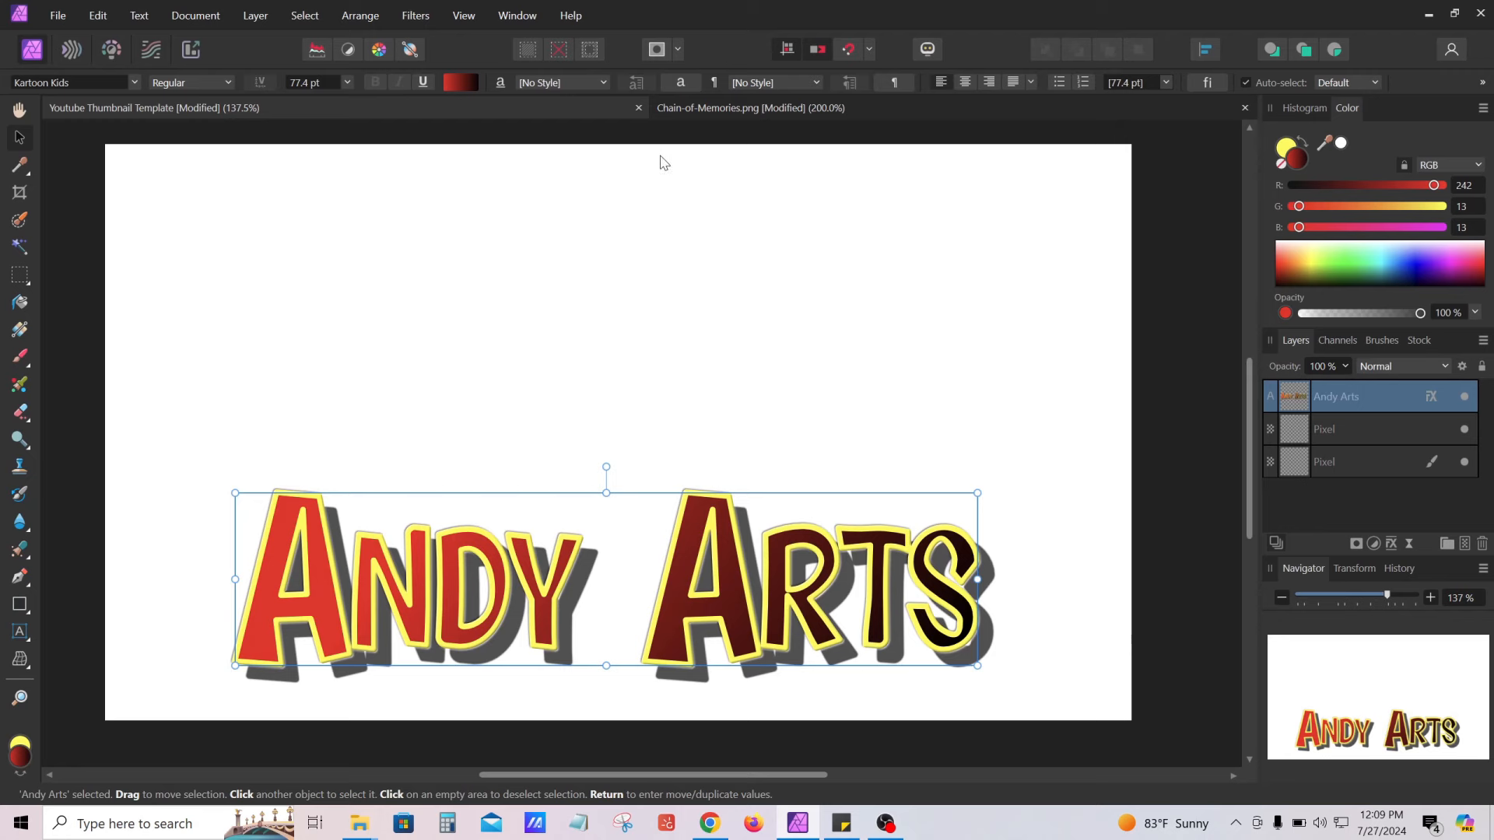
click(747, 107)
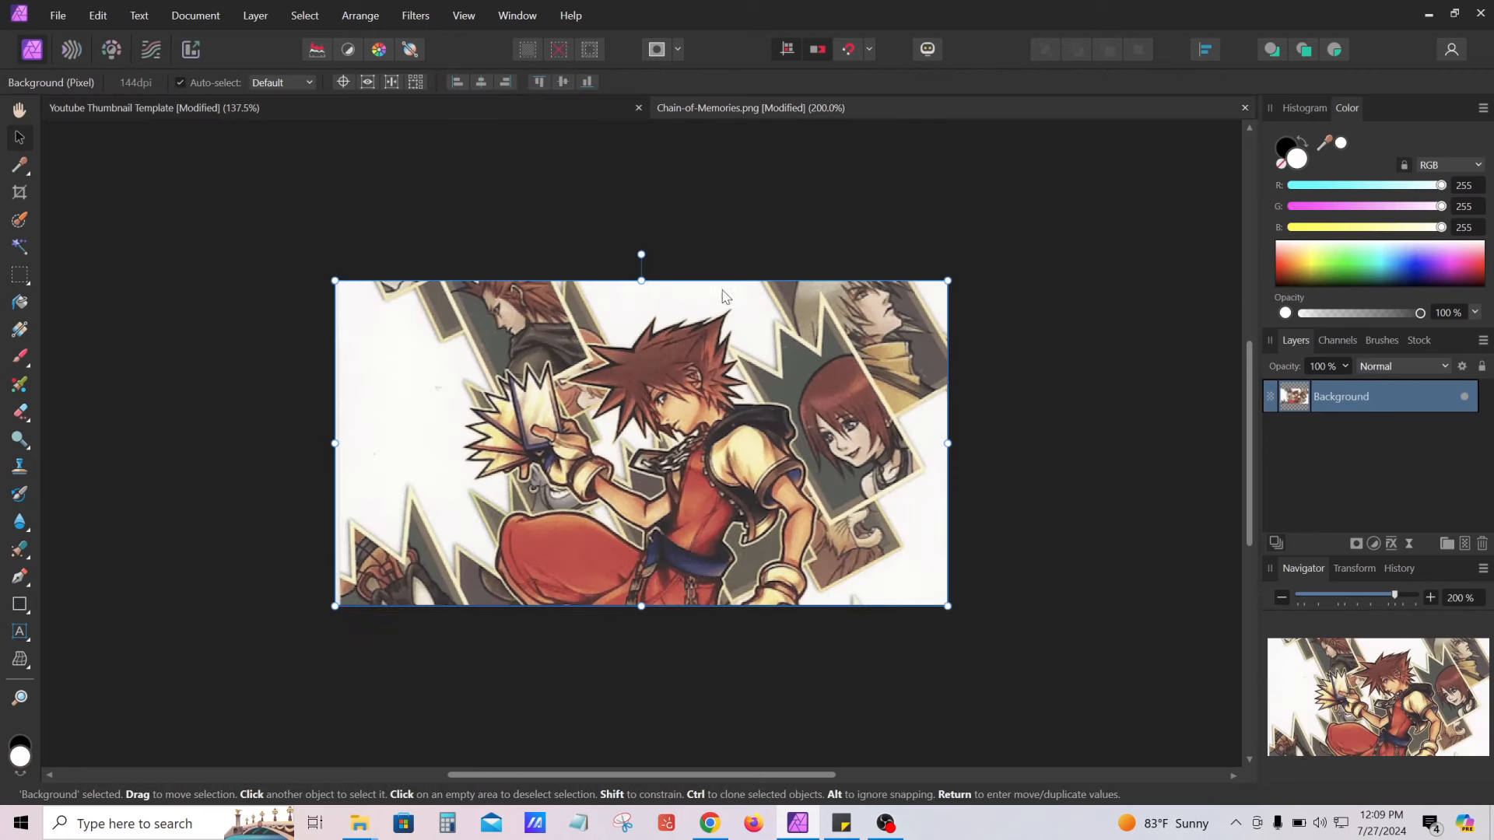
right_click(718, 366)
click(735, 357)
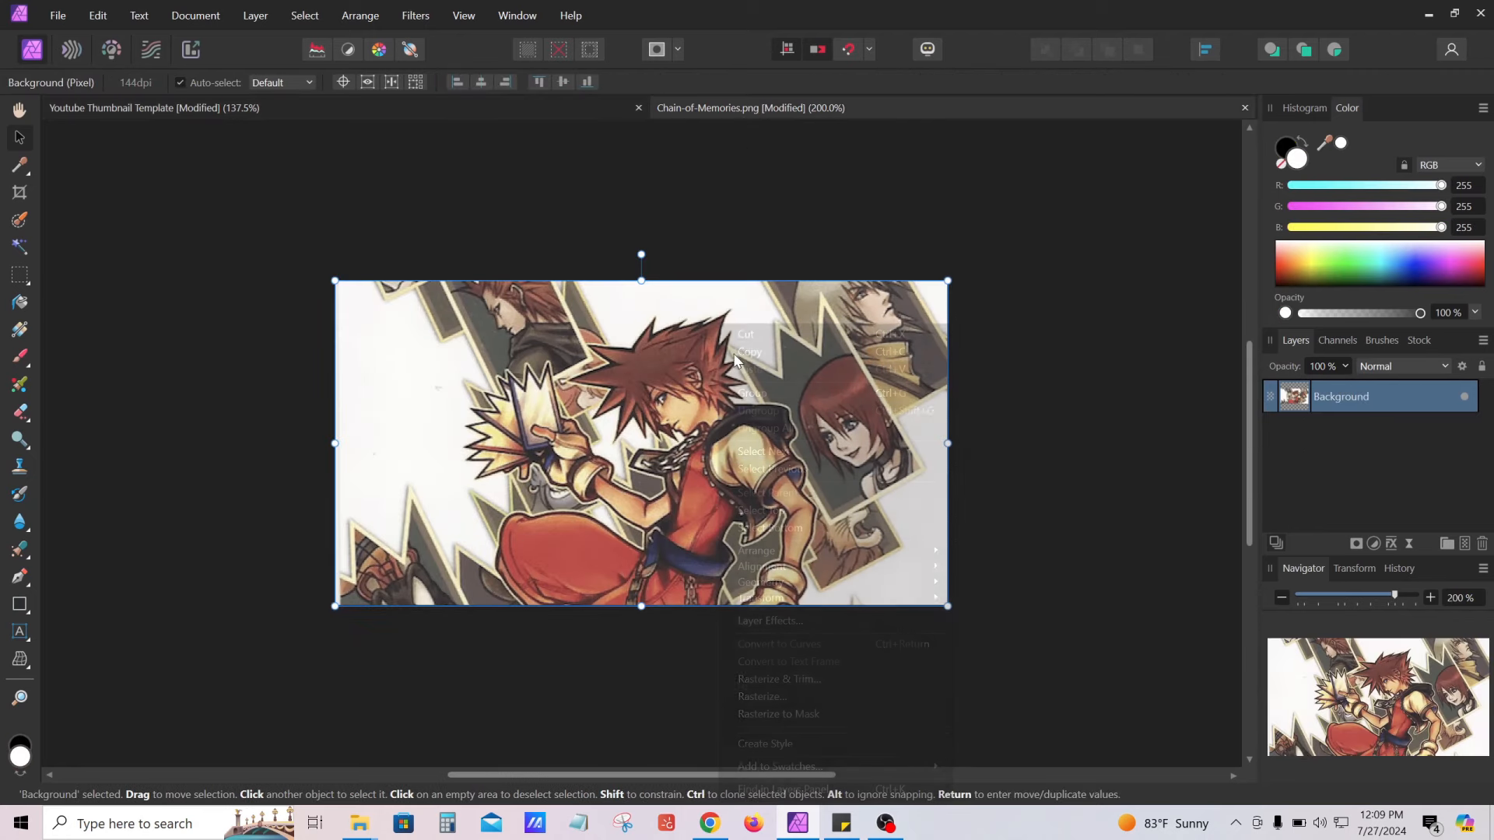
click(350, 111)
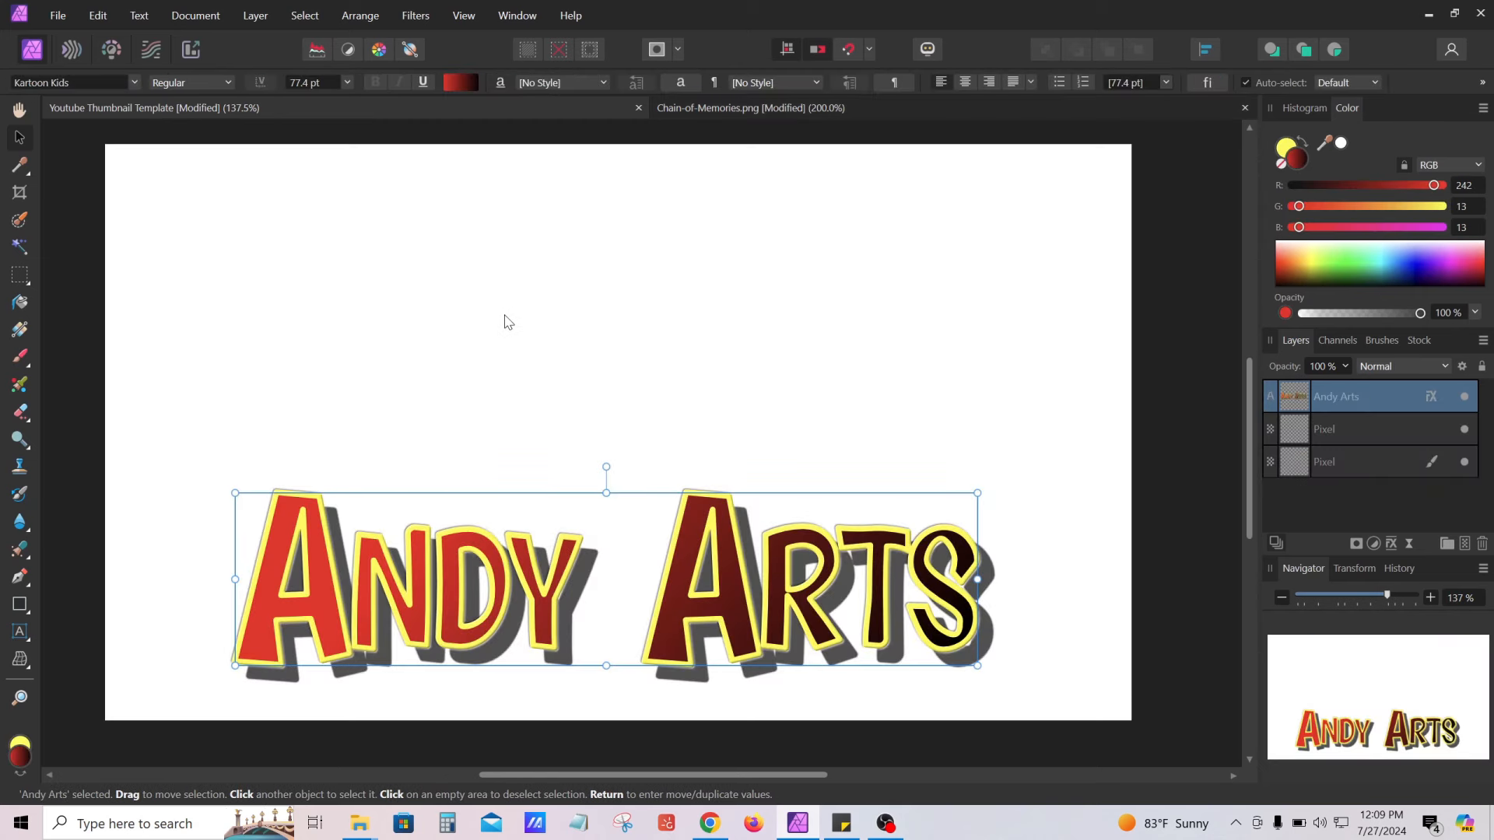
key(ctrl+v)
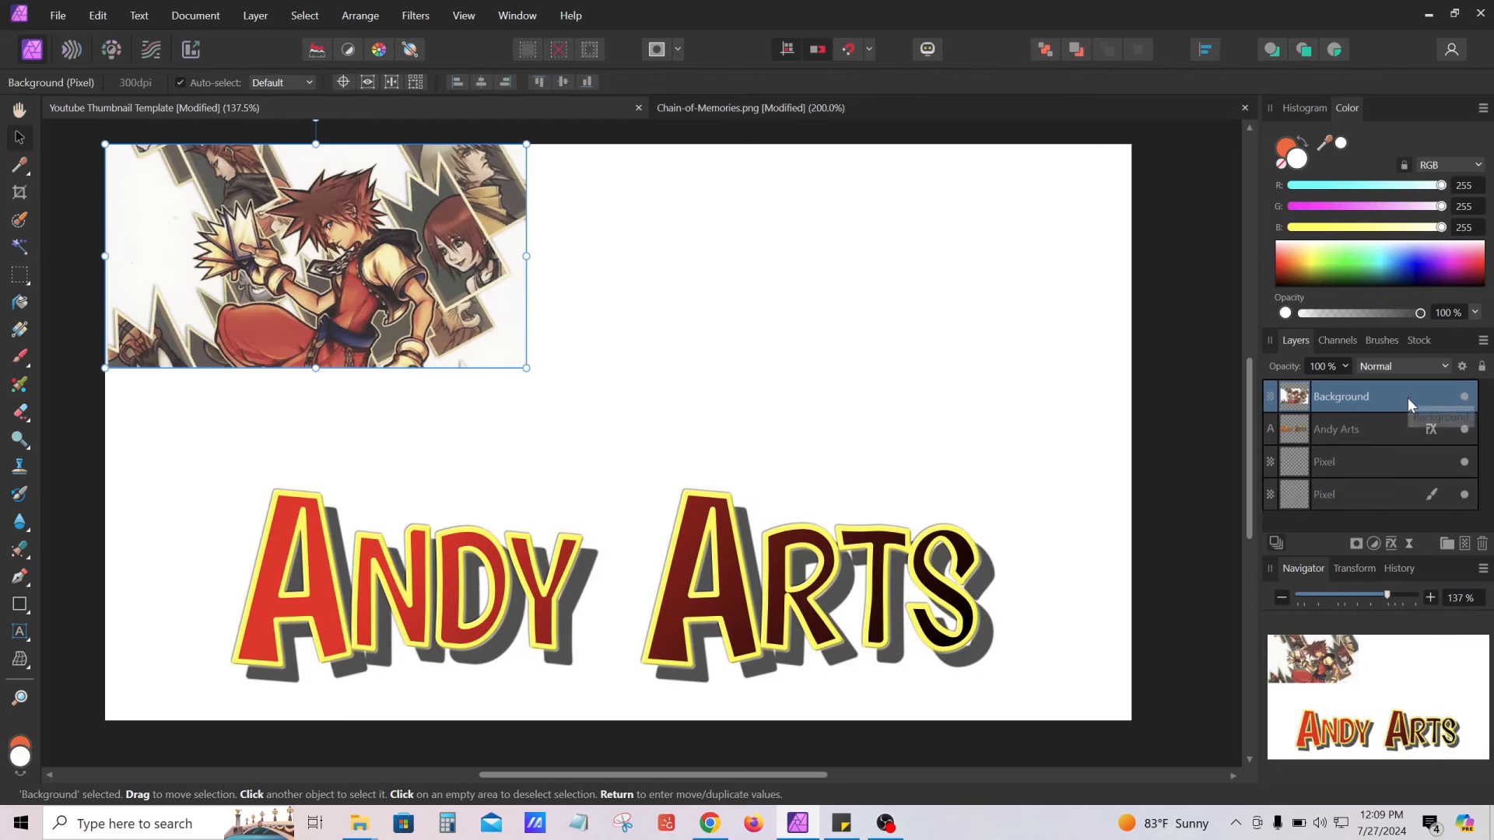
Place the pasted image's layer beneath the Andy Arts text and enlarge the image to cover the whole canvas
drag(1407, 399, 1403, 442)
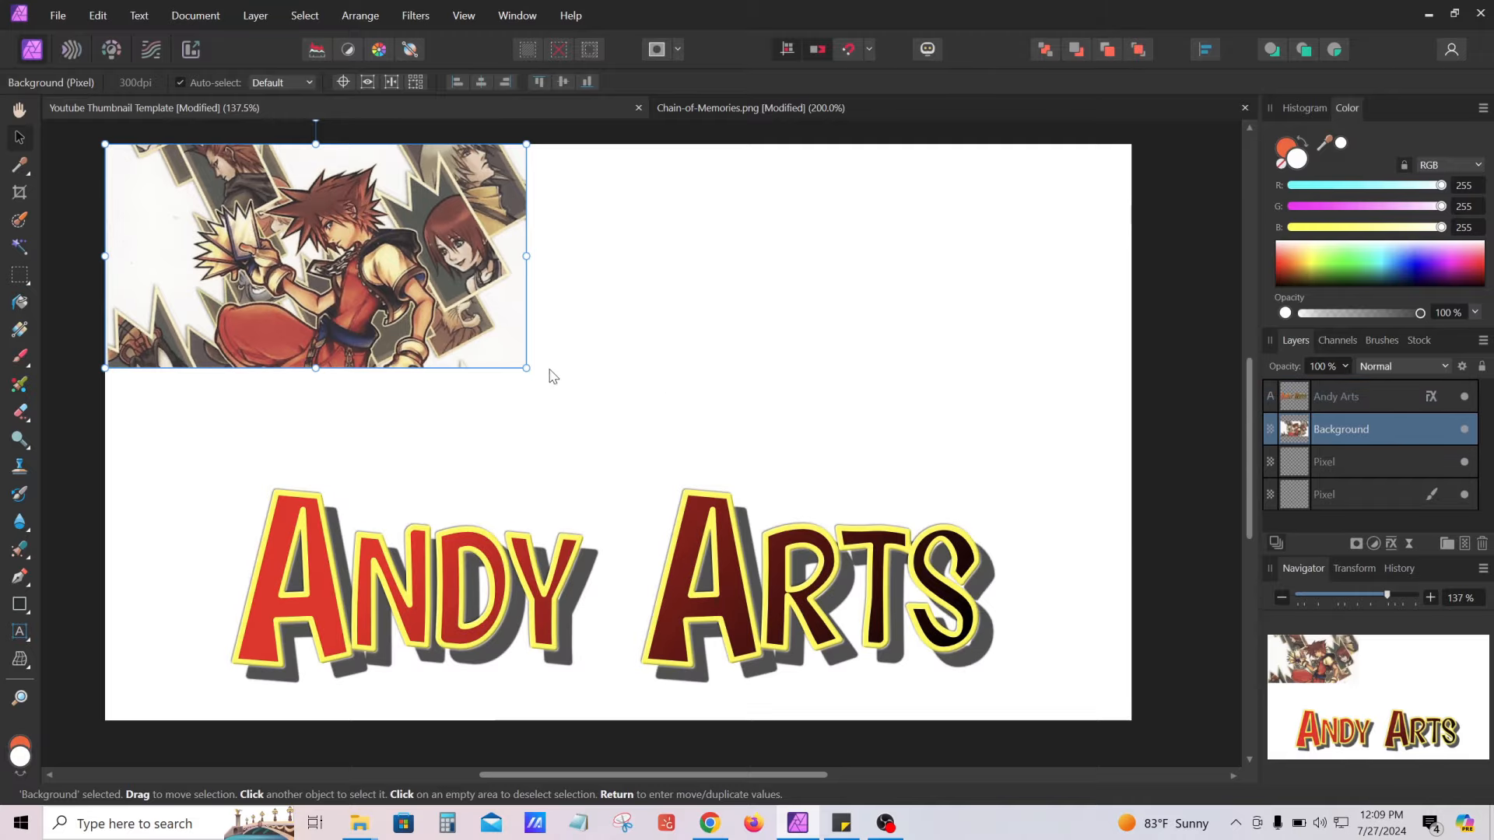
drag(526, 368, 1097, 646)
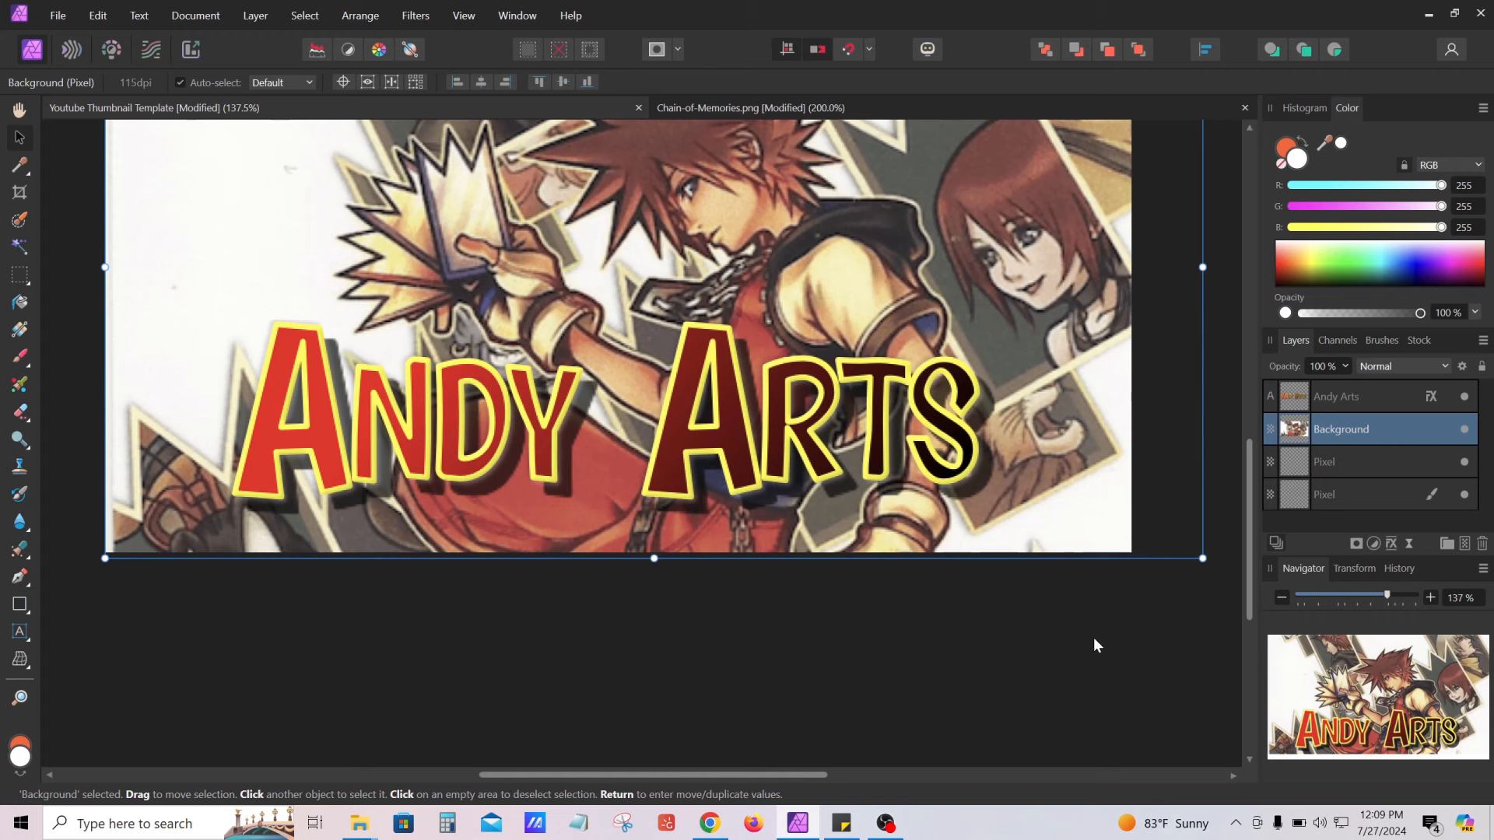
scroll(1097, 646, up, 5)
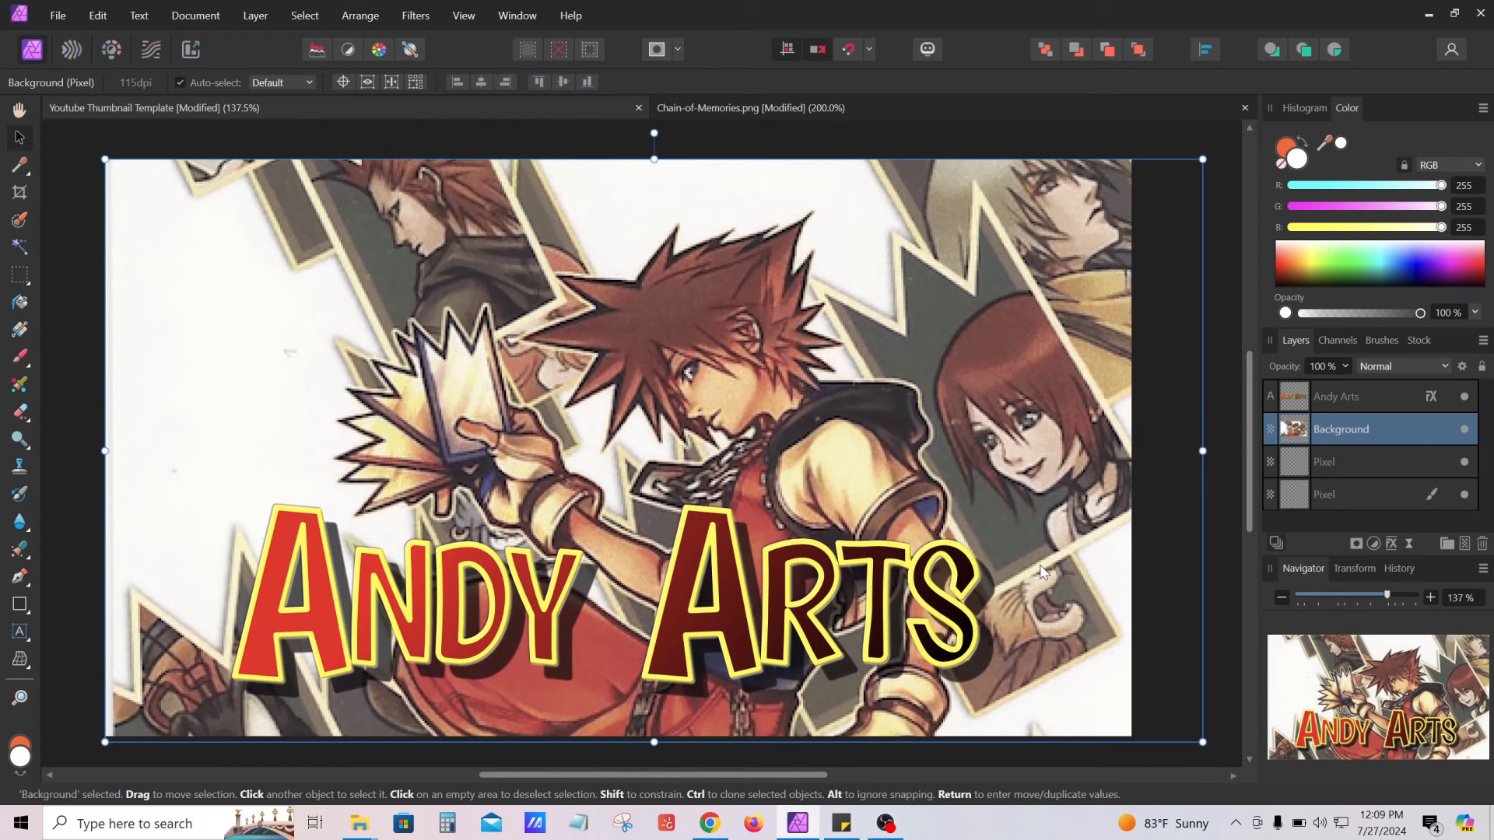
key(ctrl+1)
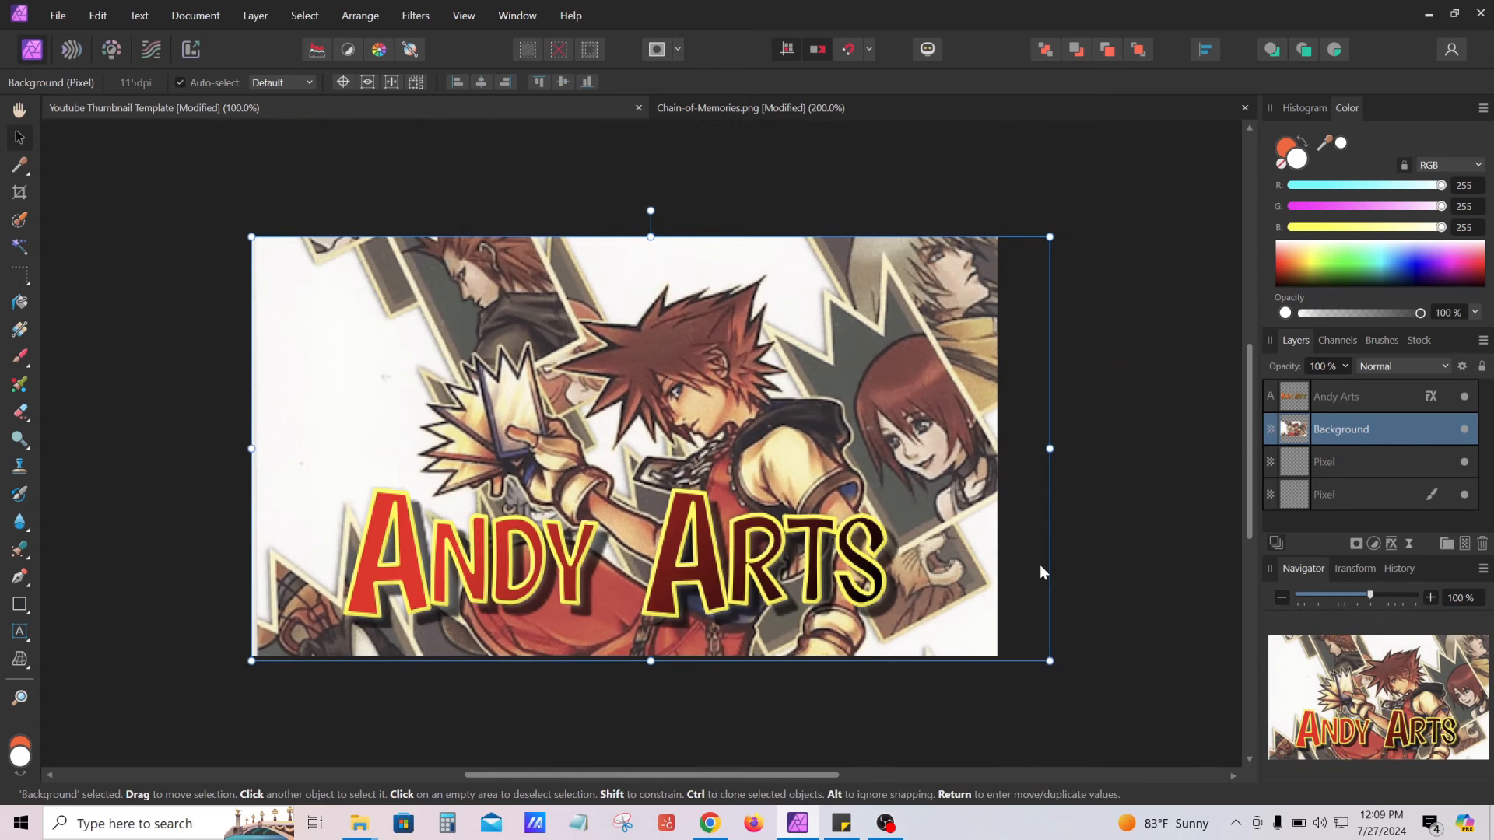
click(1118, 523)
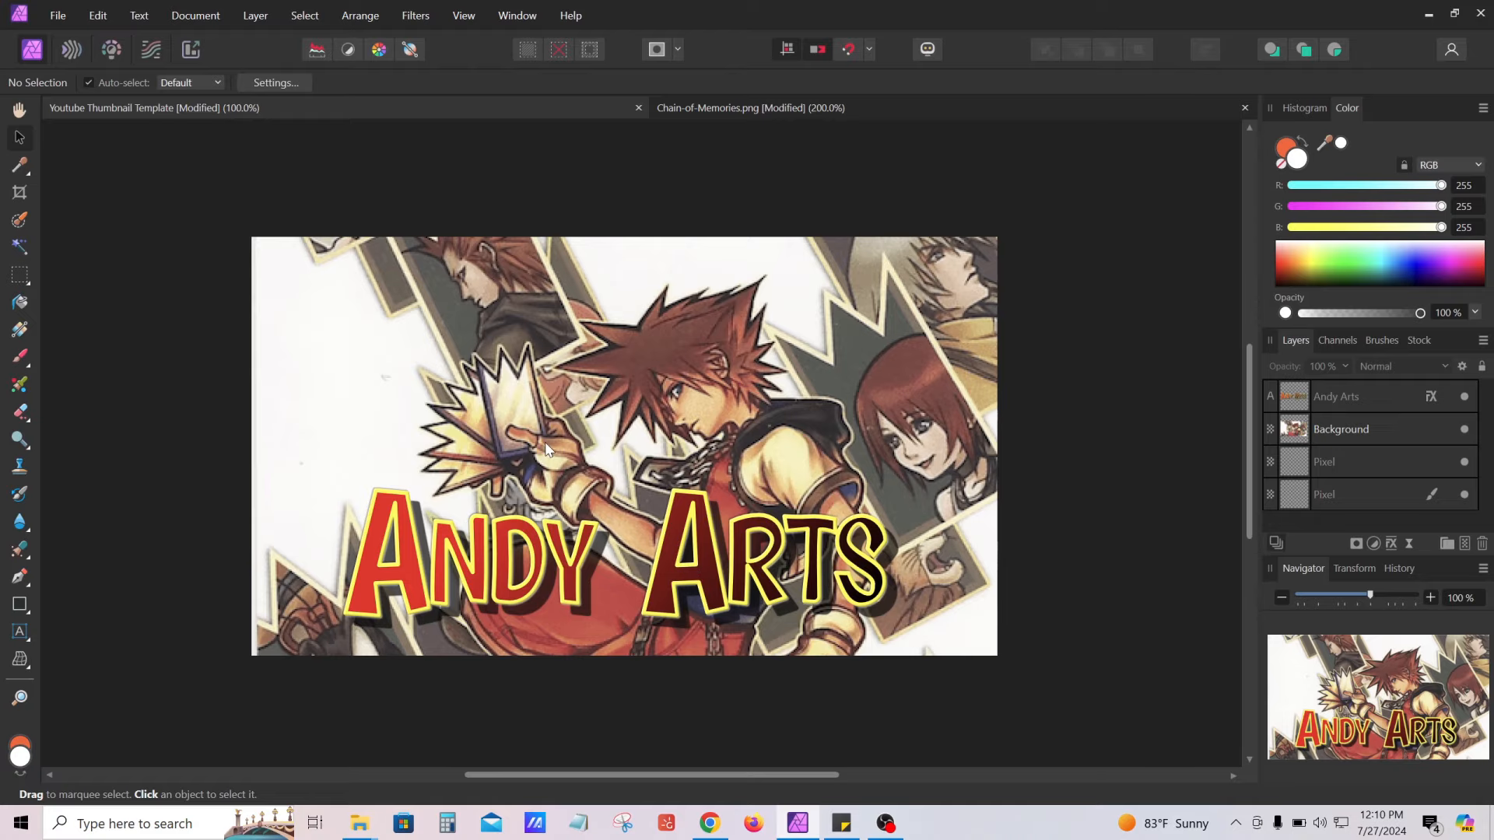
drag(576, 420, 631, 392)
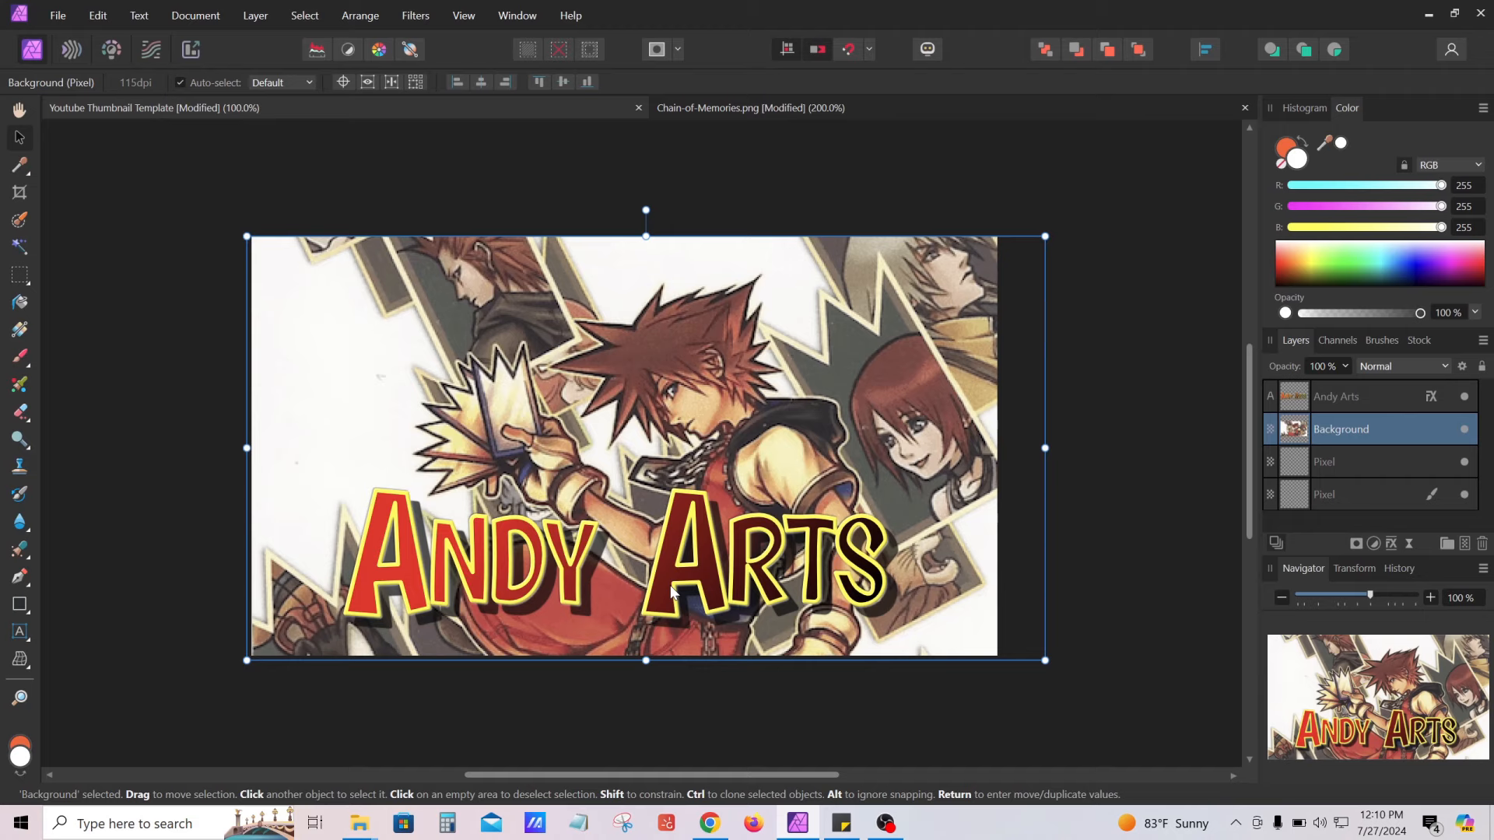
Close the Chain-of-Memories.png document without saving its changes
click(700, 111)
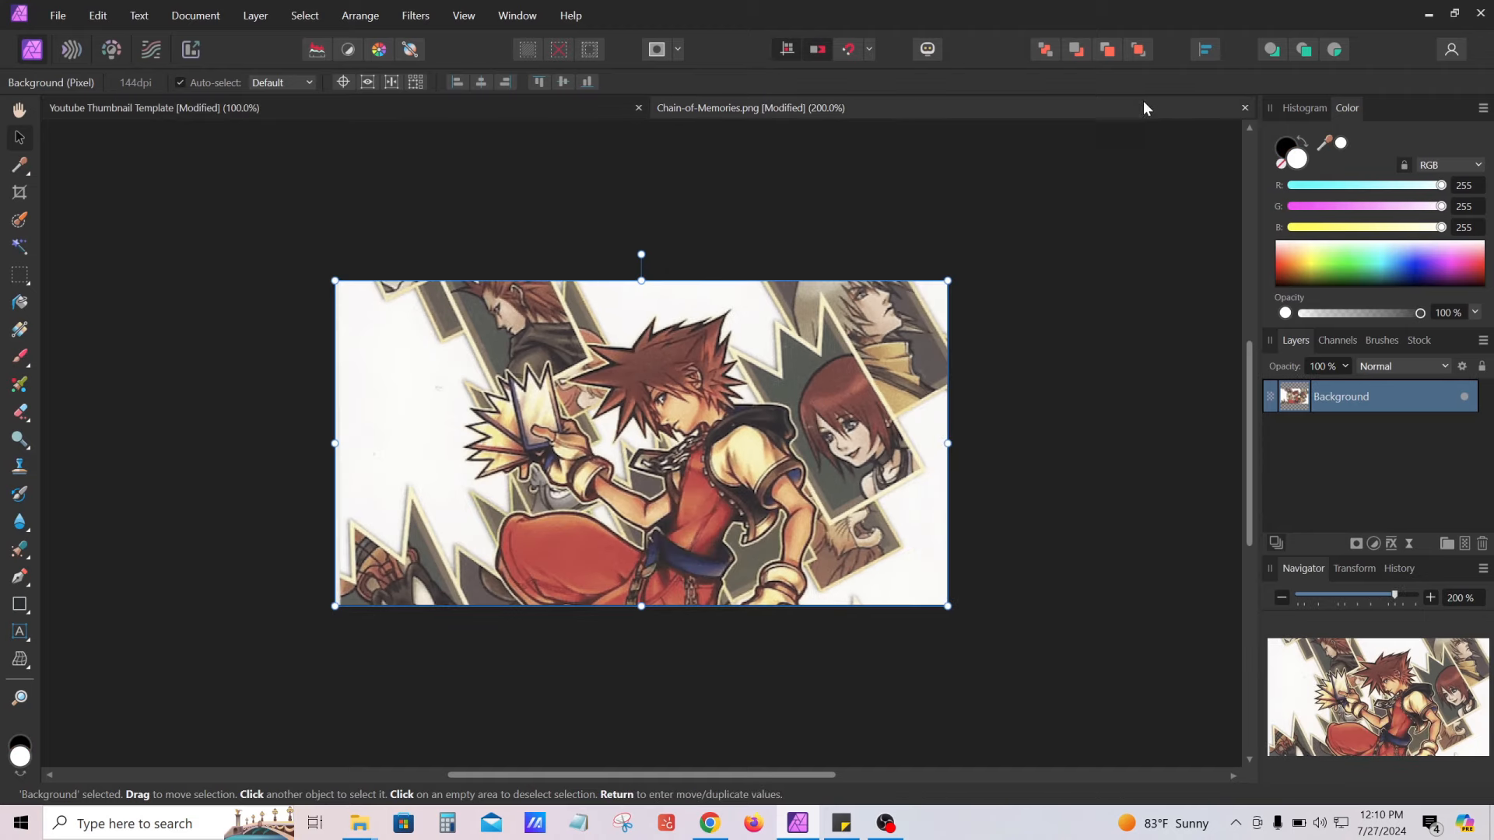
click(1244, 107)
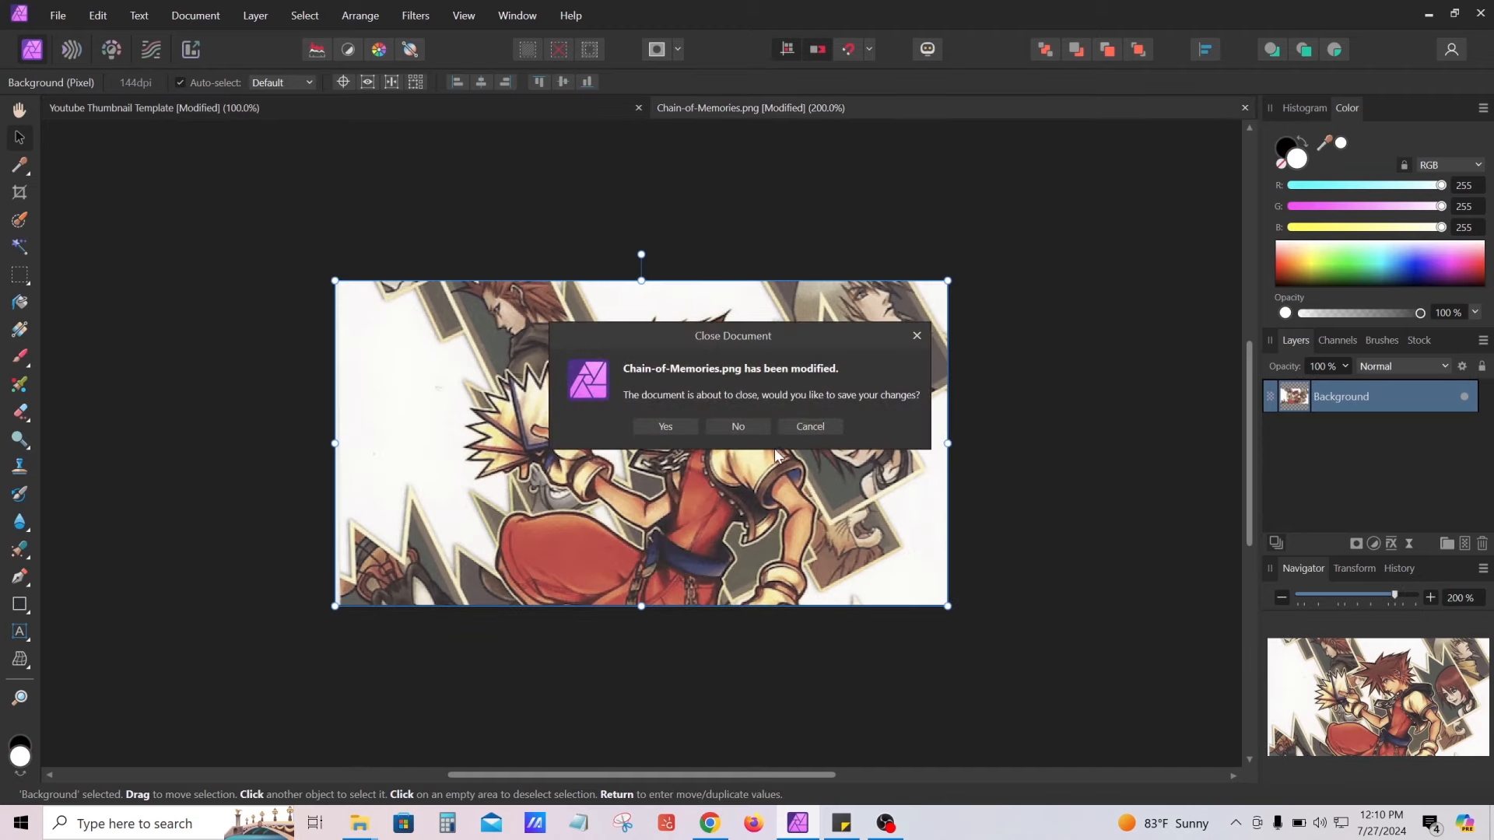
click(738, 426)
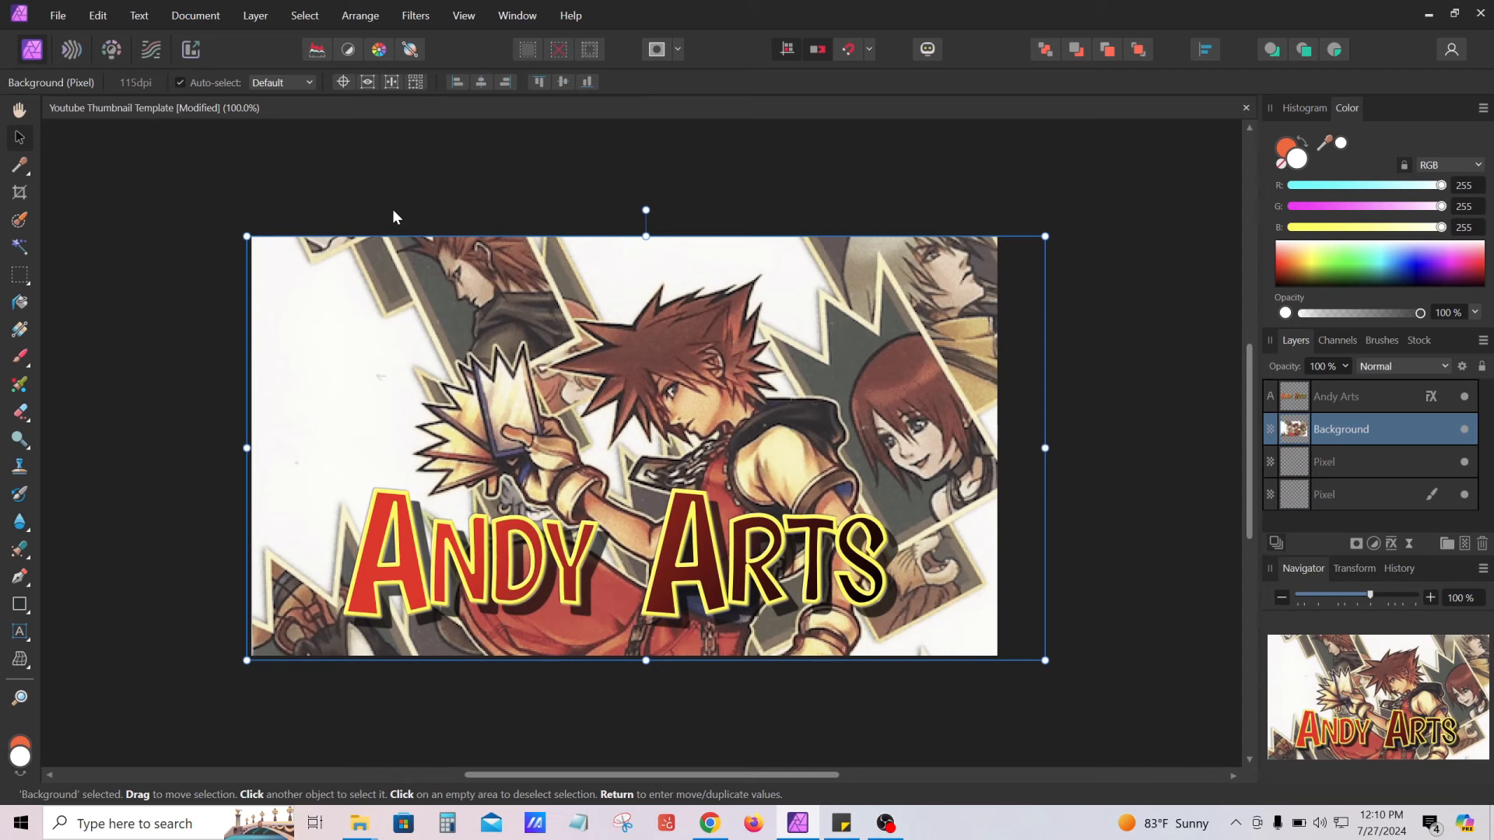
Open the Beastars legoshi image from the Next video folder as a new document
click(59, 20)
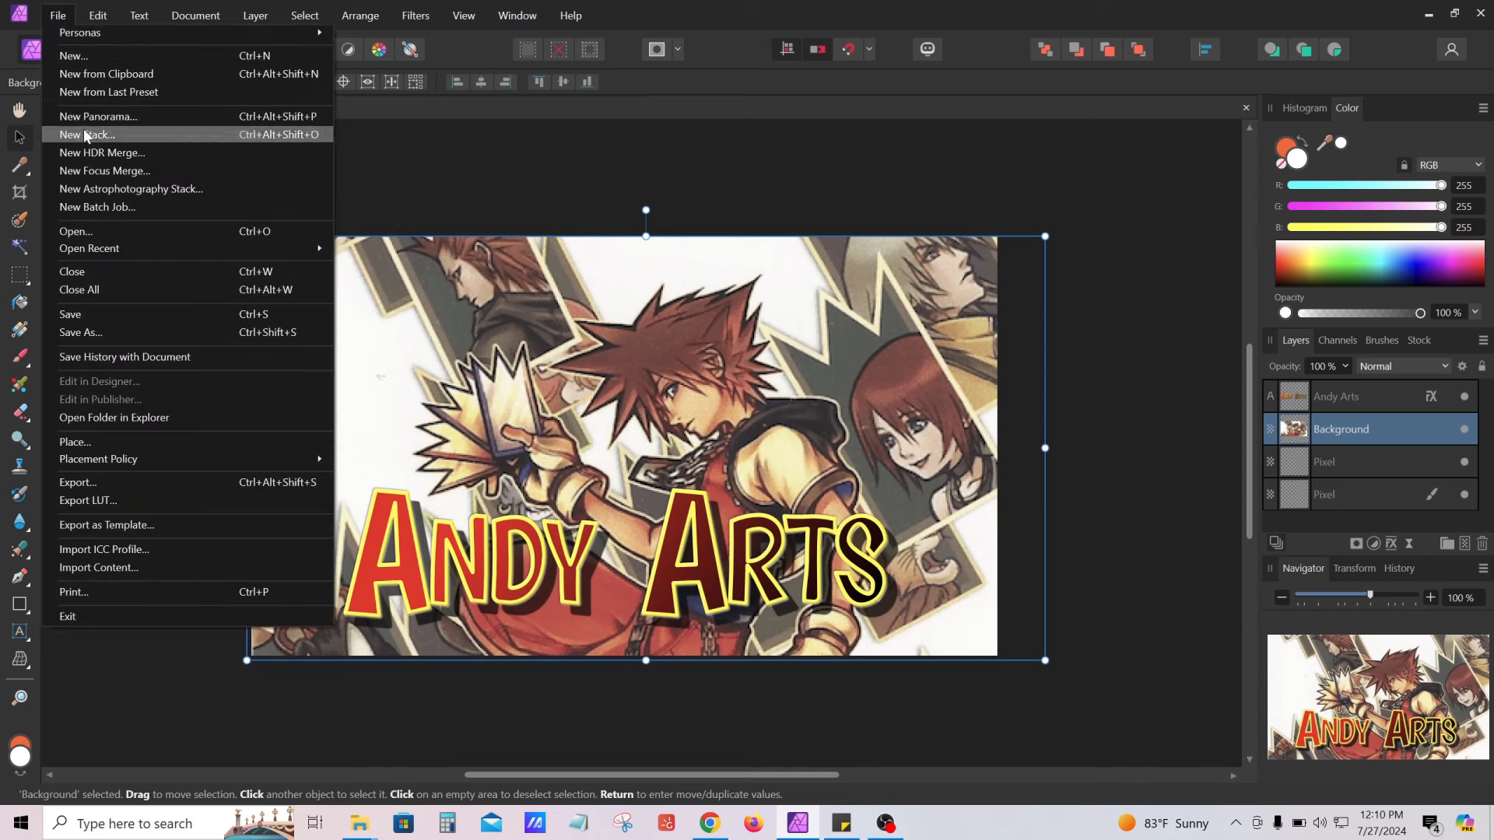
click(76, 232)
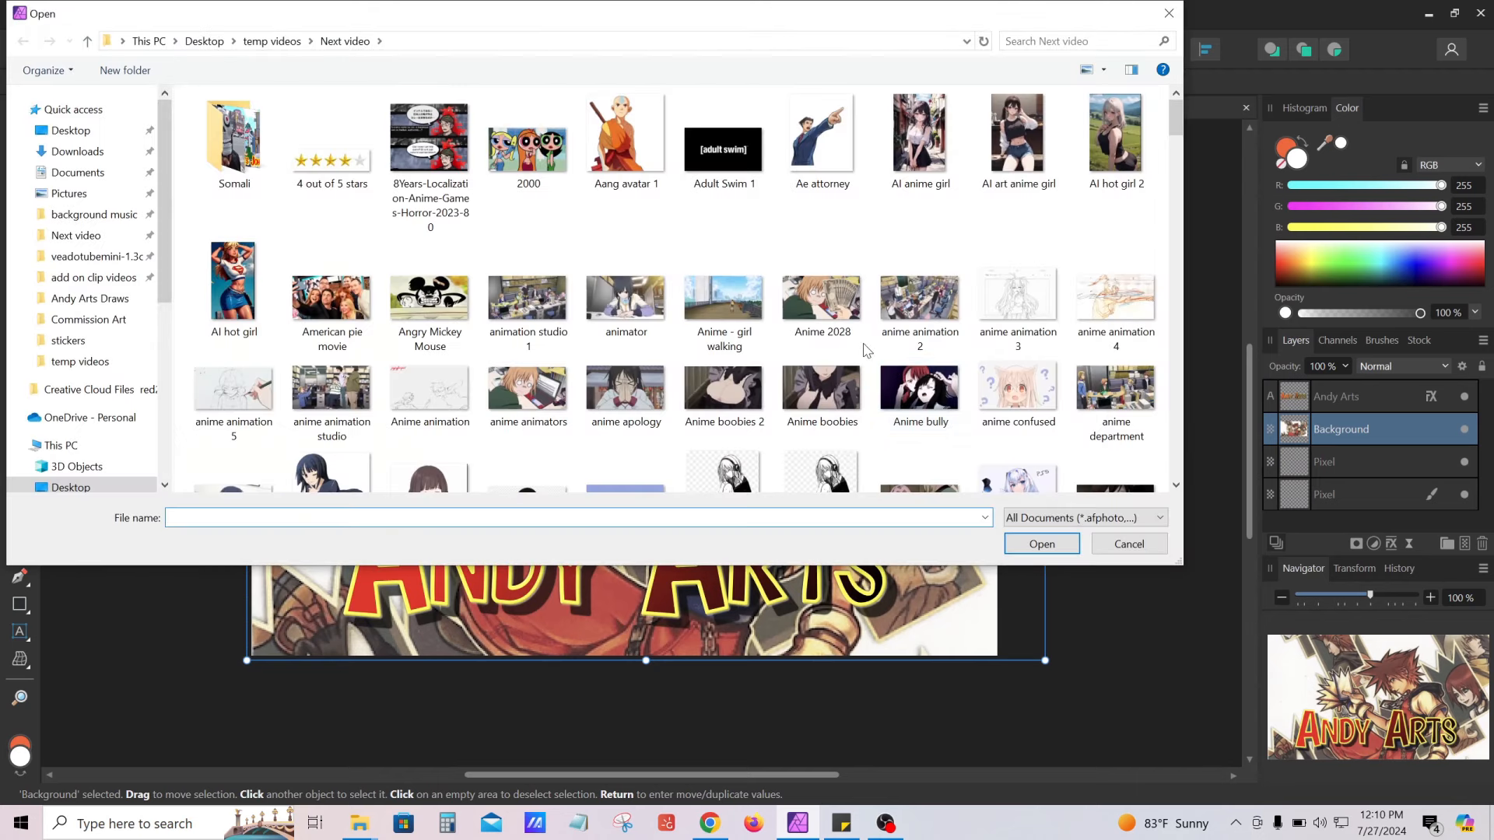
scroll(866, 350, down, 3)
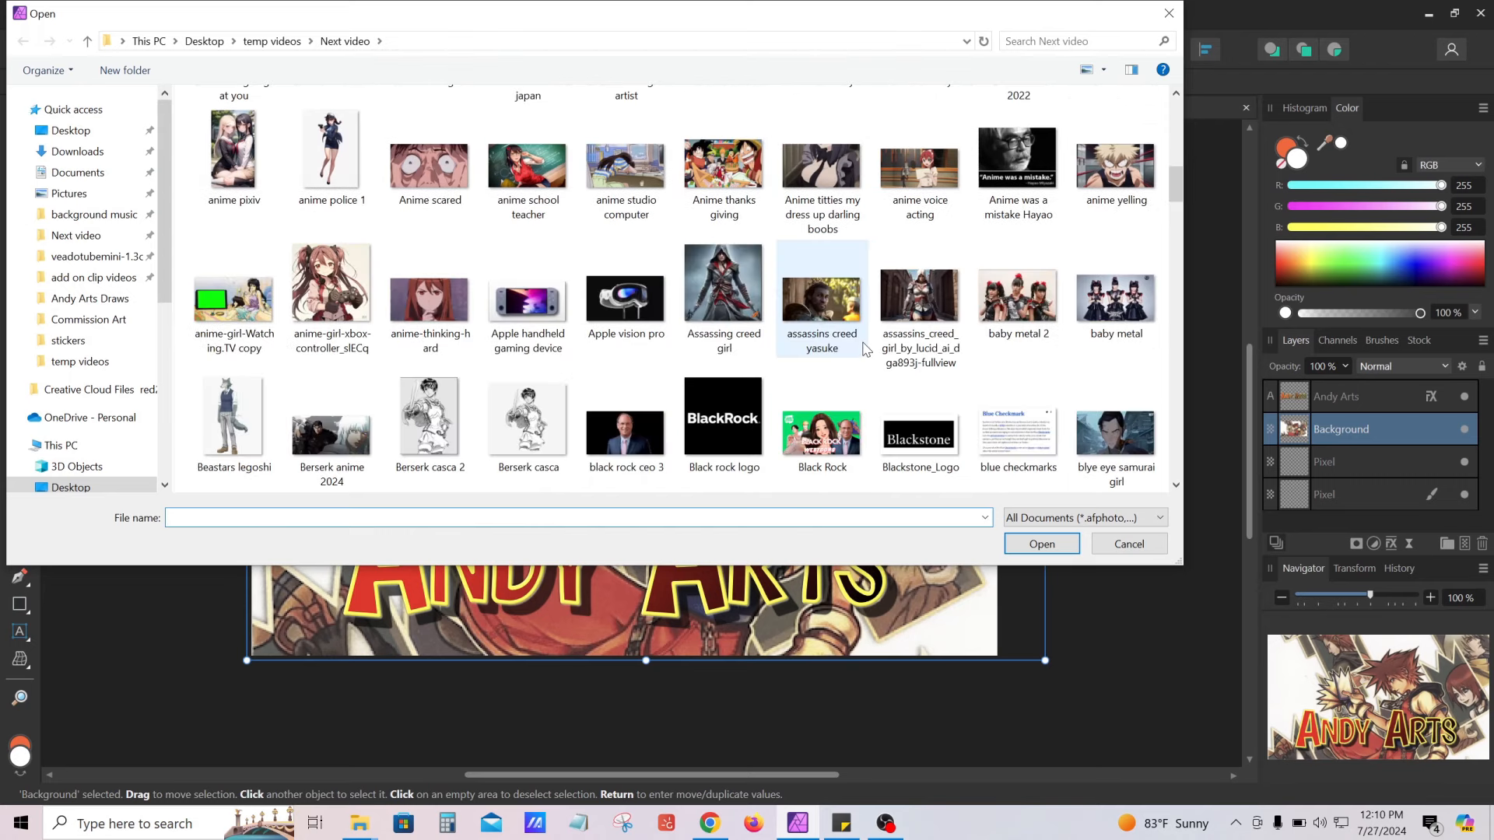
scroll(866, 350, down, 3)
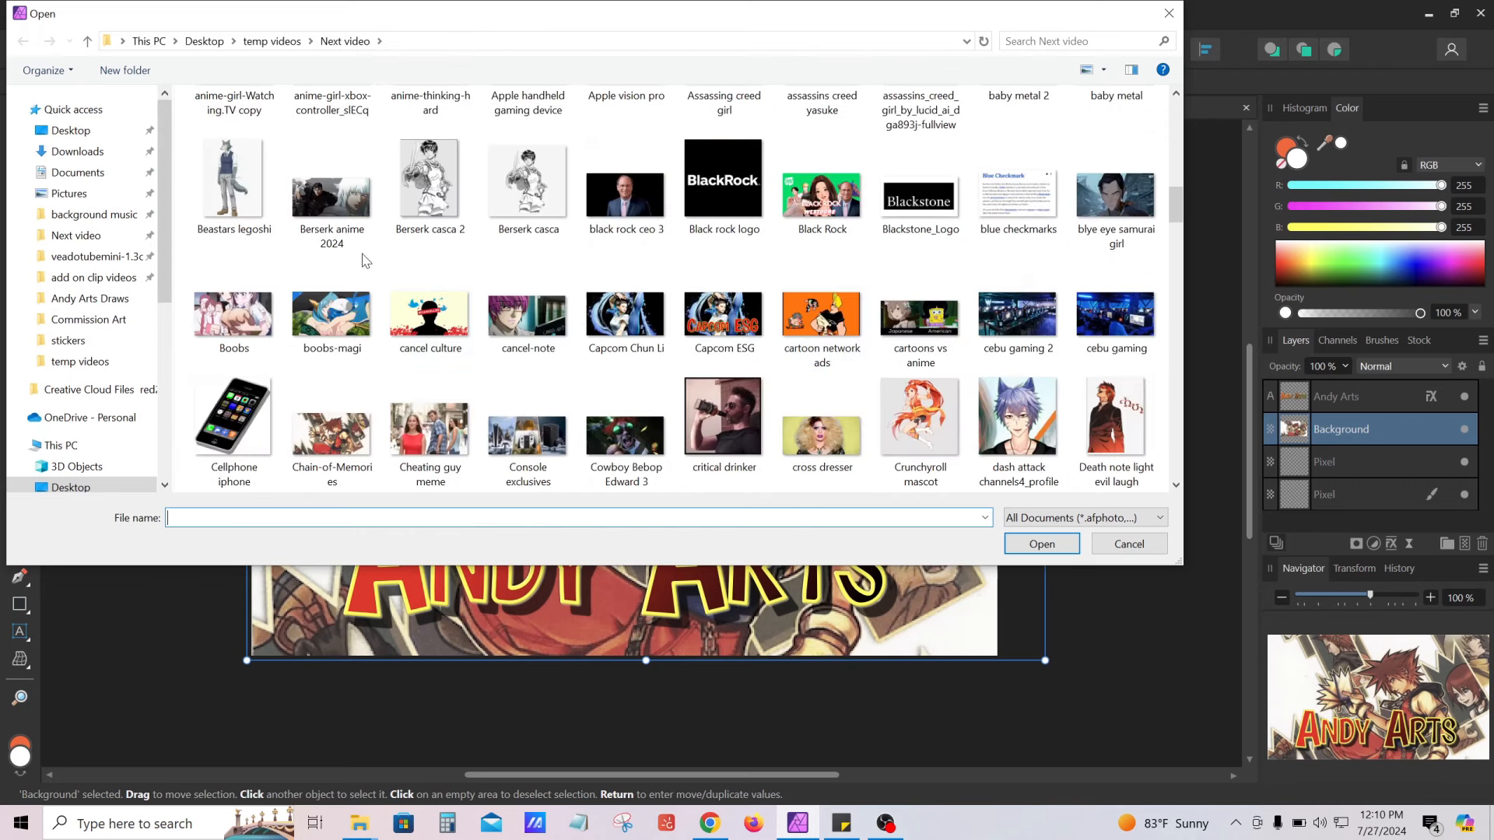
double_click(243, 199)
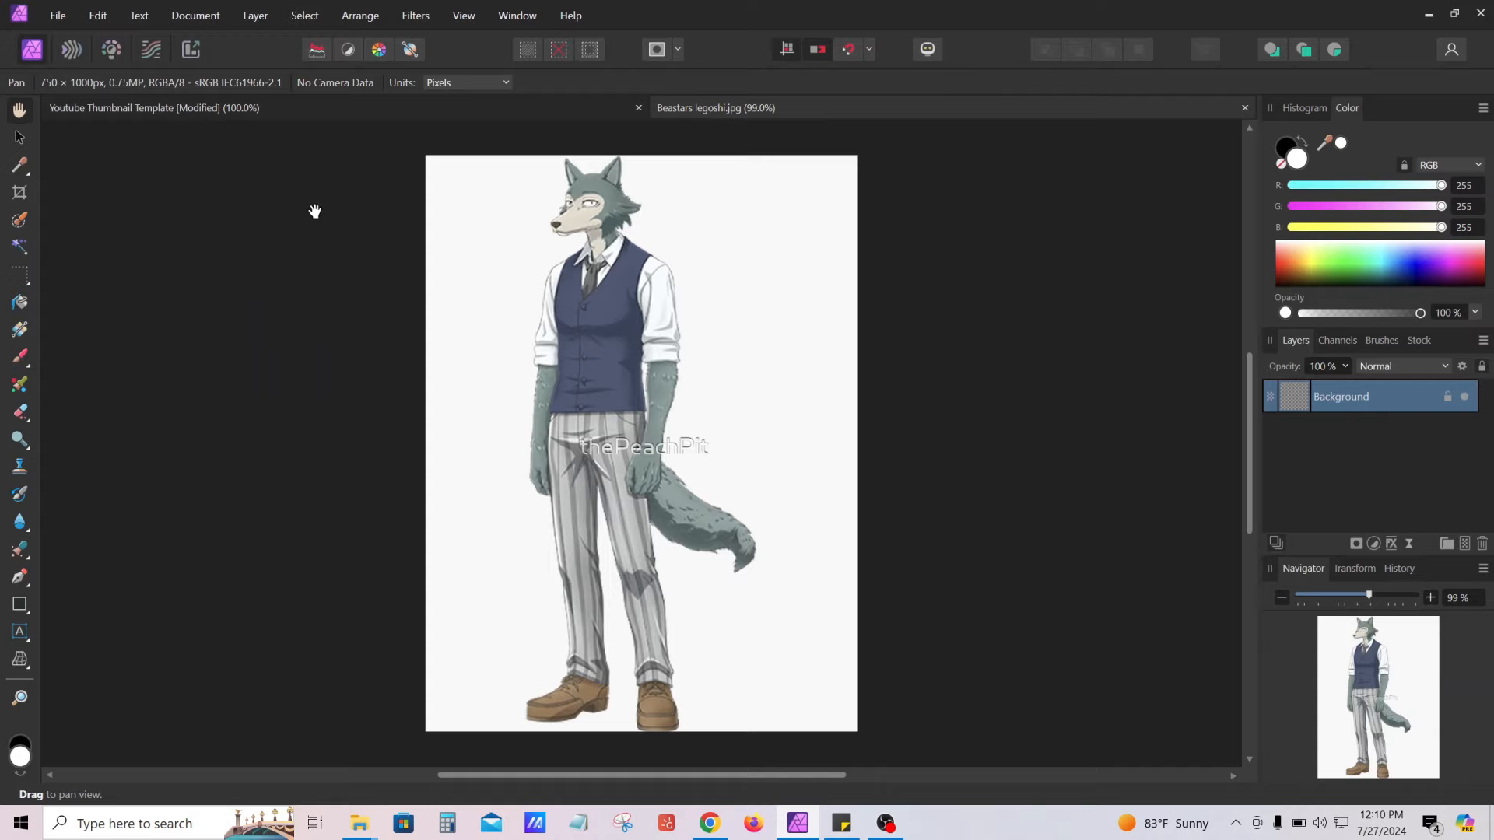
Unlock the wolf image's Background layer and add an empty pixel layer beneath it
click(1447, 397)
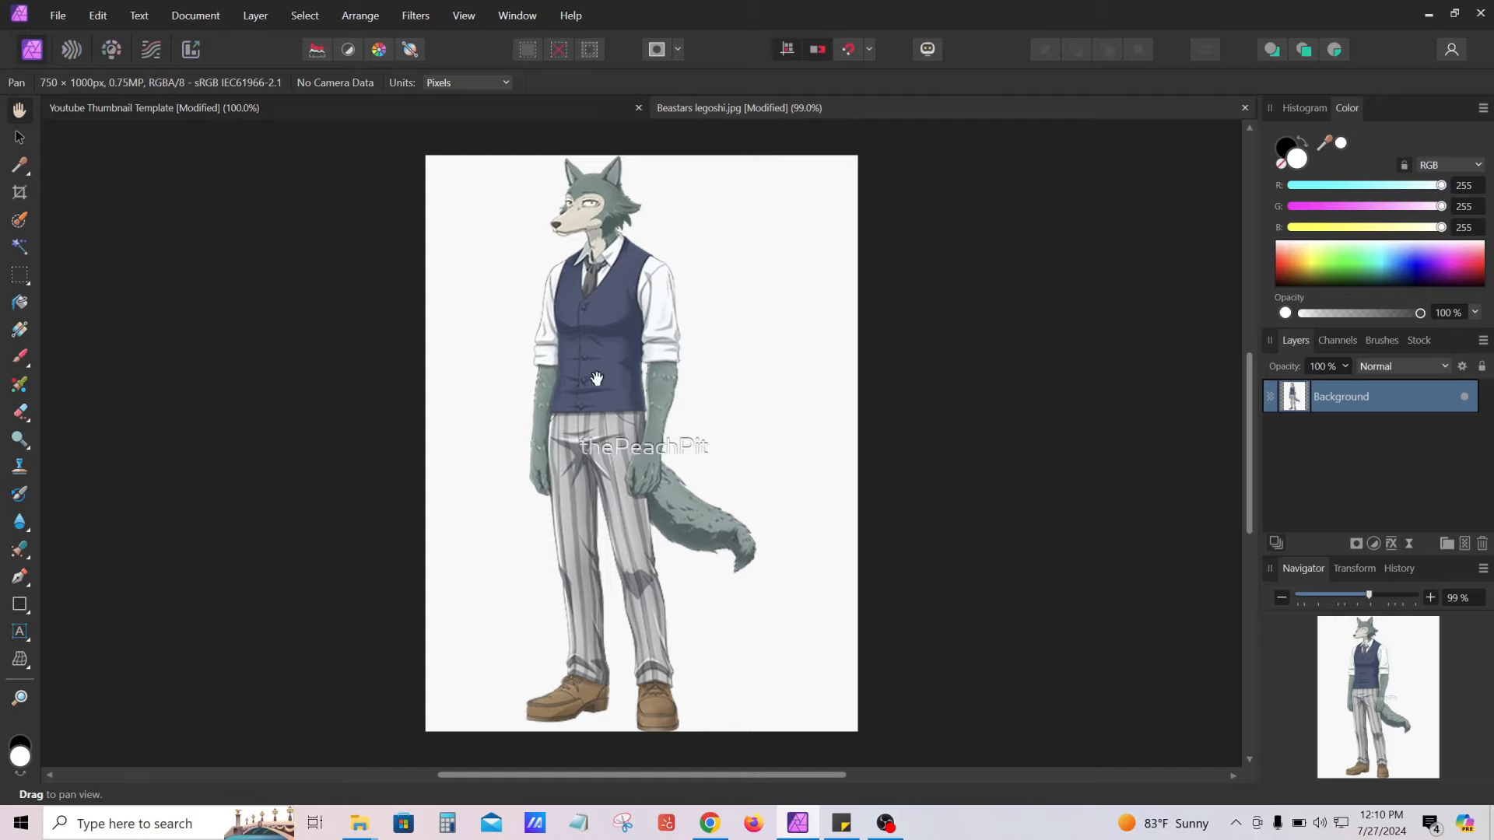
click(23, 249)
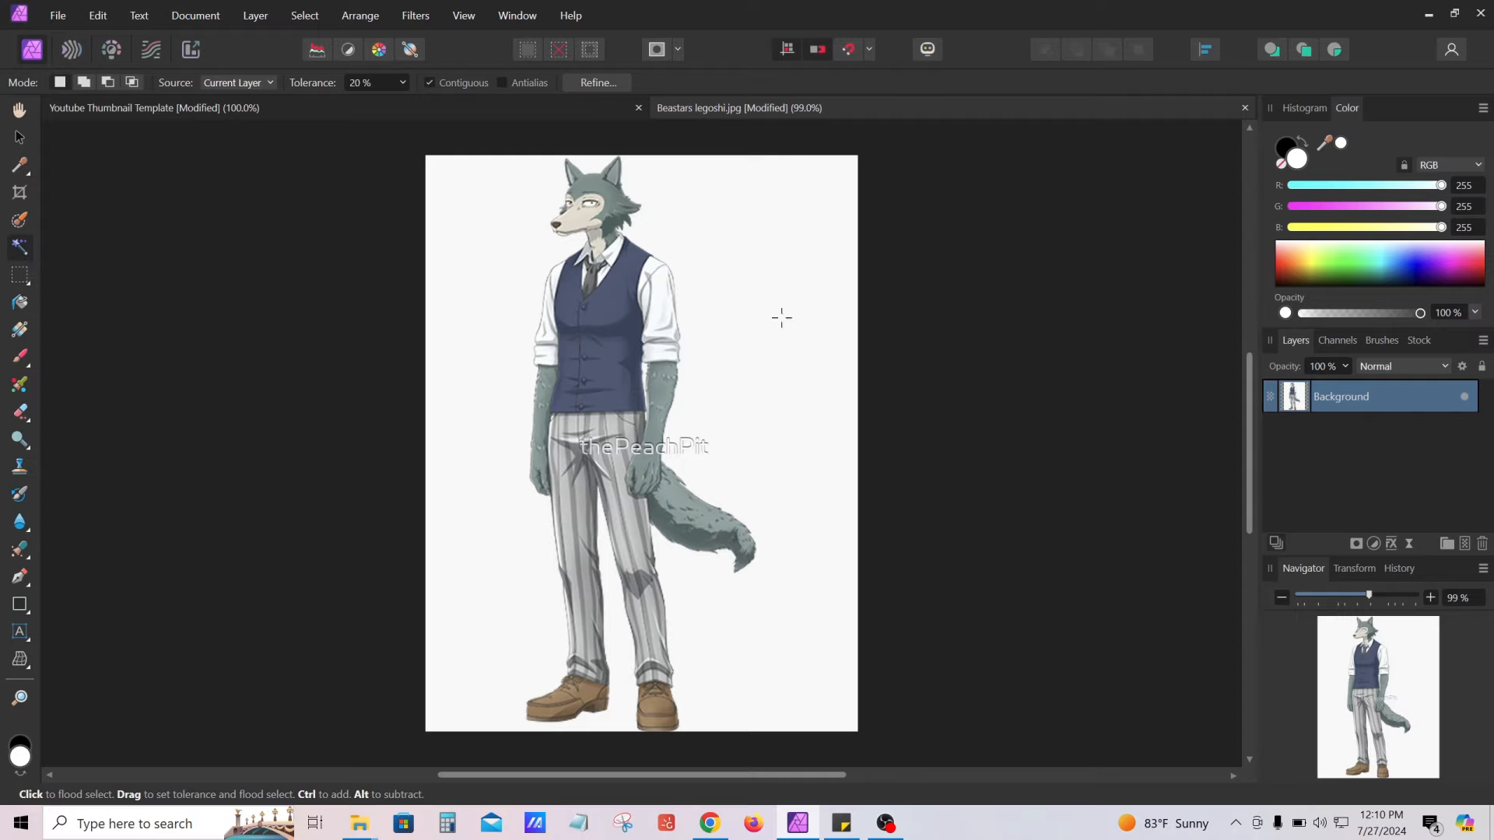
click(1445, 543)
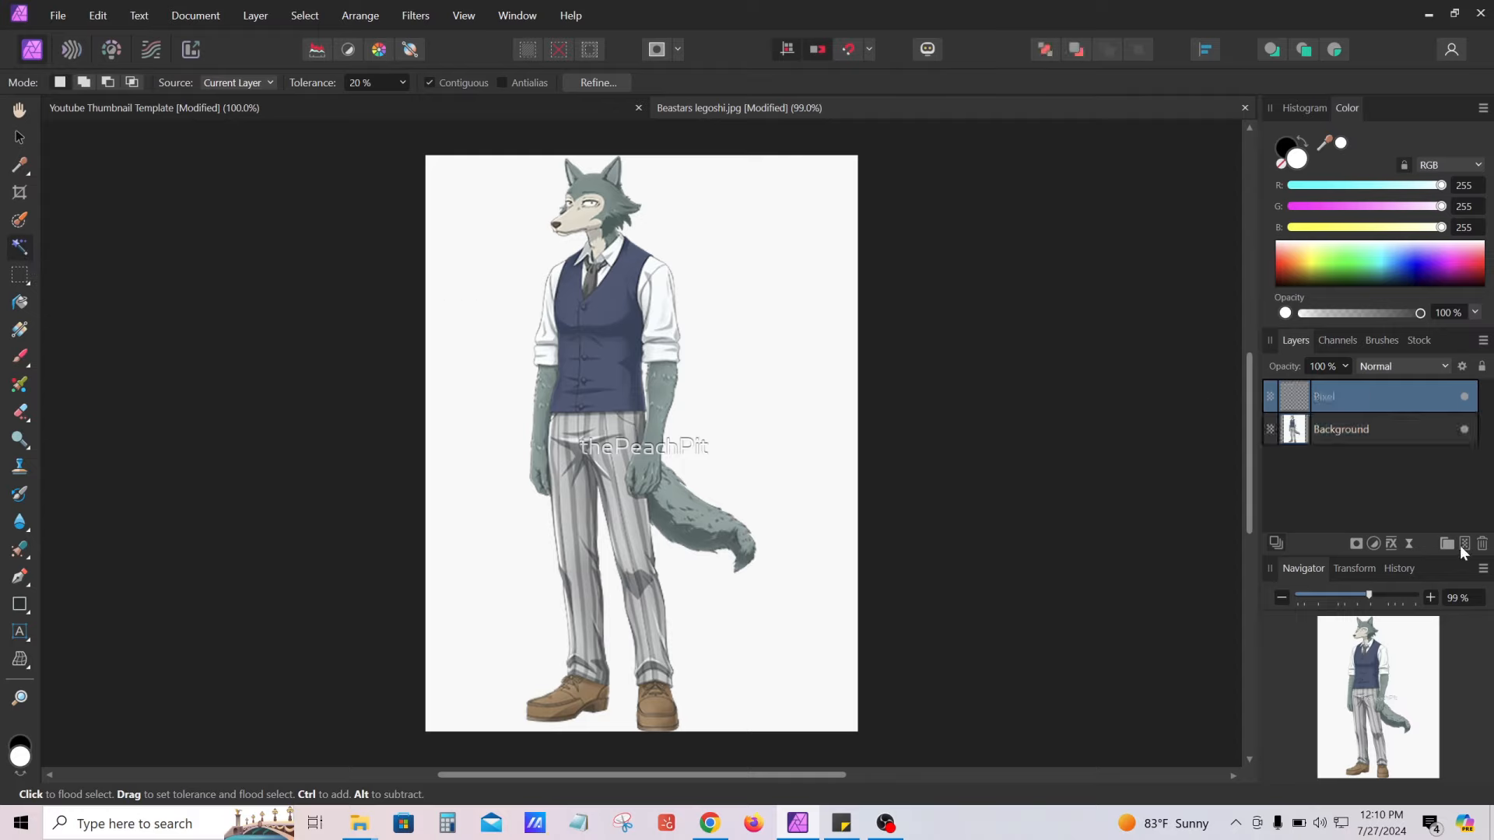
drag(1405, 408, 1396, 438)
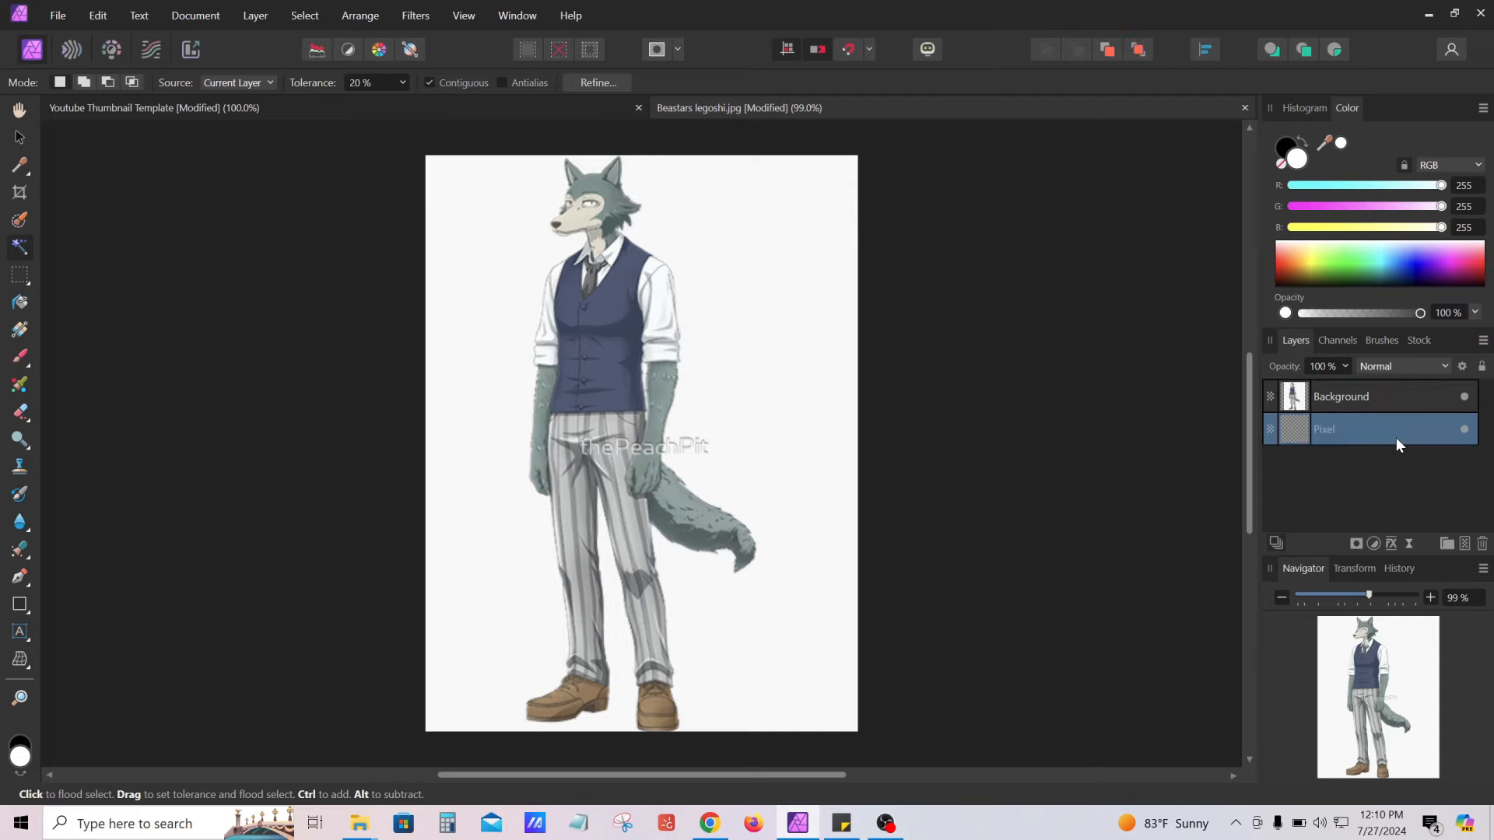
Flood-select the white backdrop around the wolf on the Background layer at 20 % tolerance and delete it
click(723, 258)
click(1349, 398)
click(744, 304)
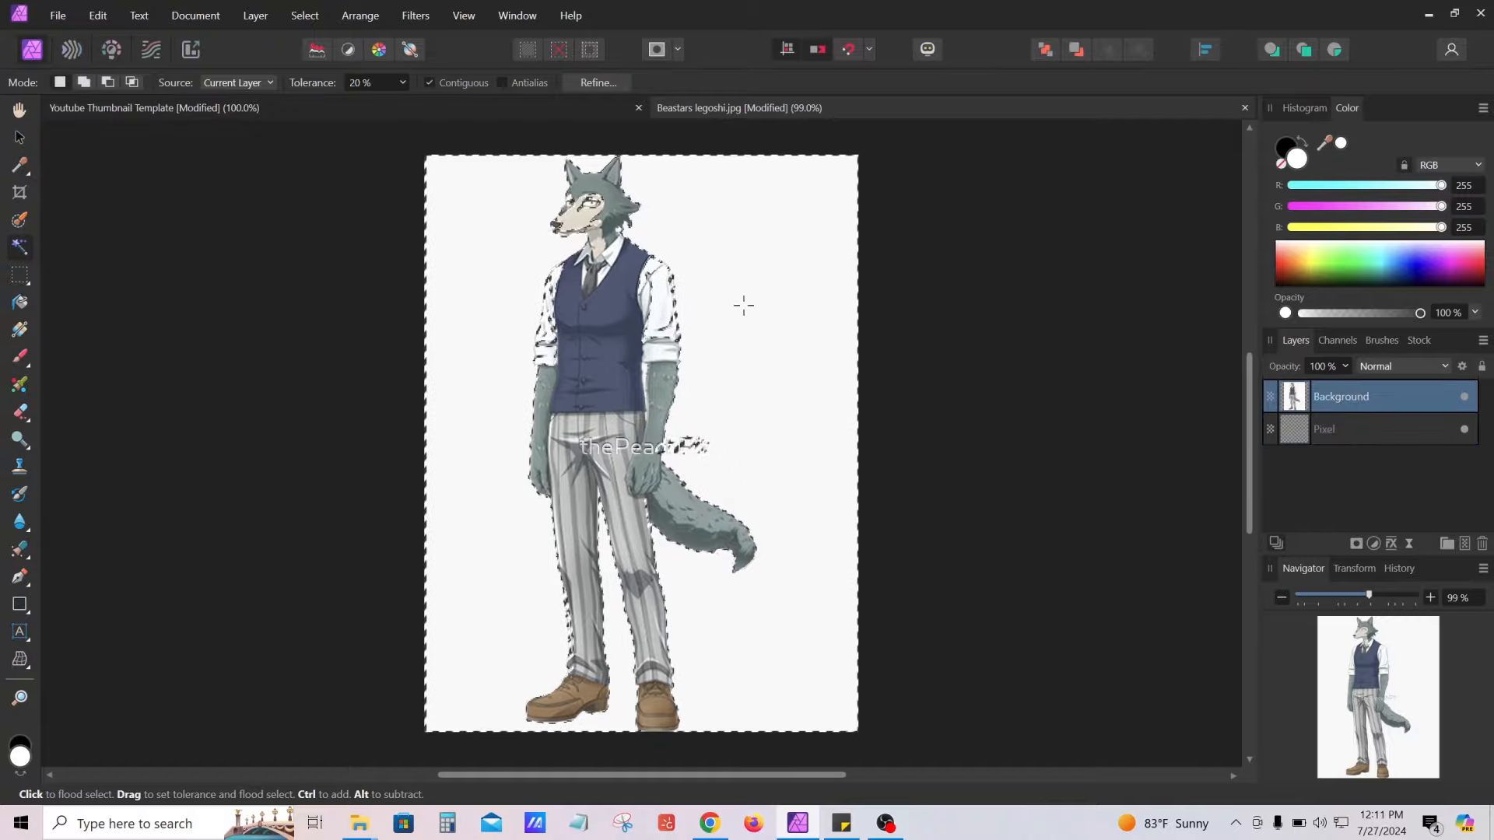
scroll(698, 390, up, 5)
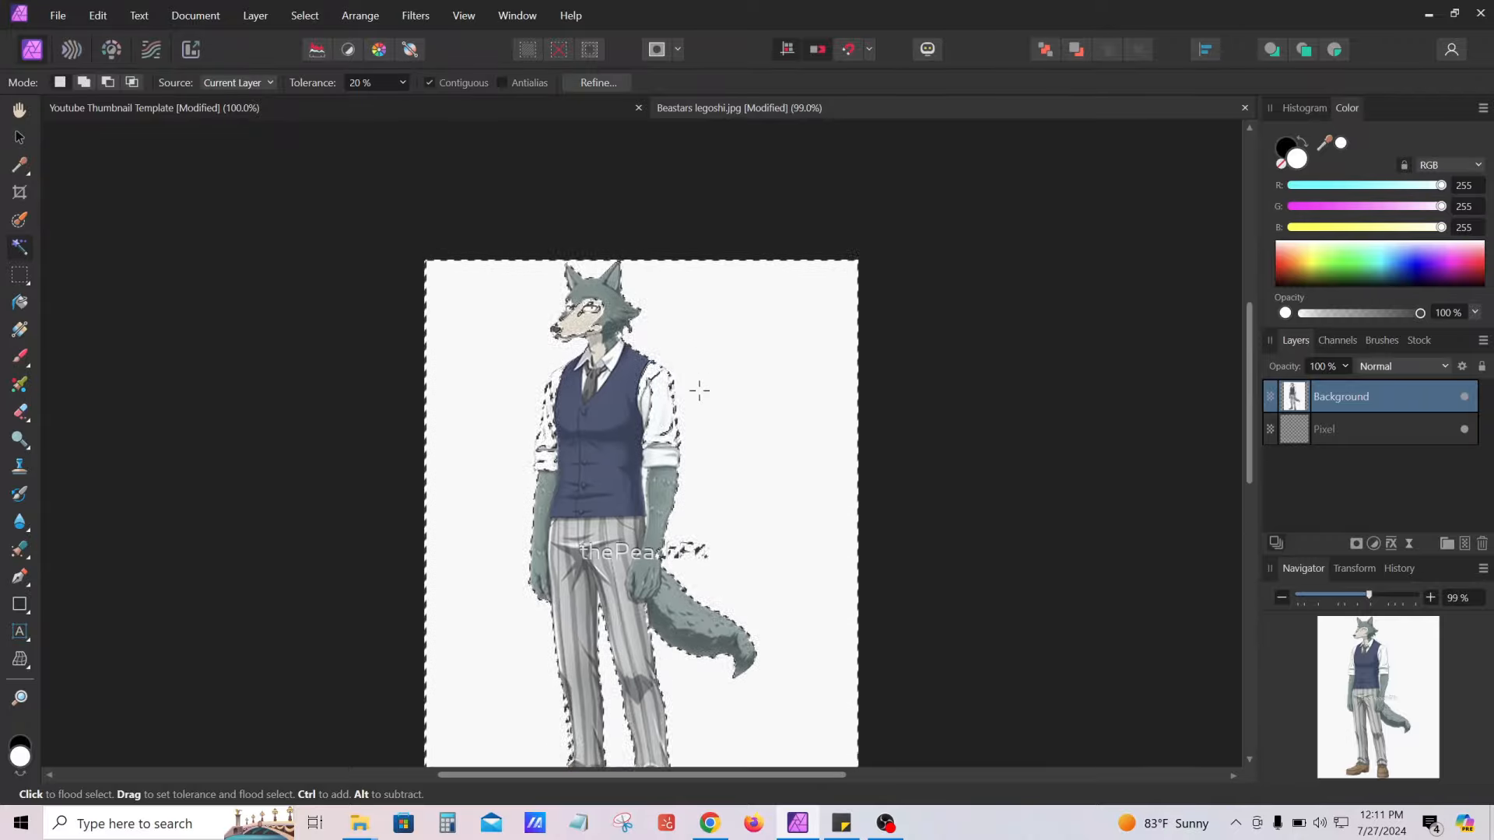
scroll(697, 390, down, 4)
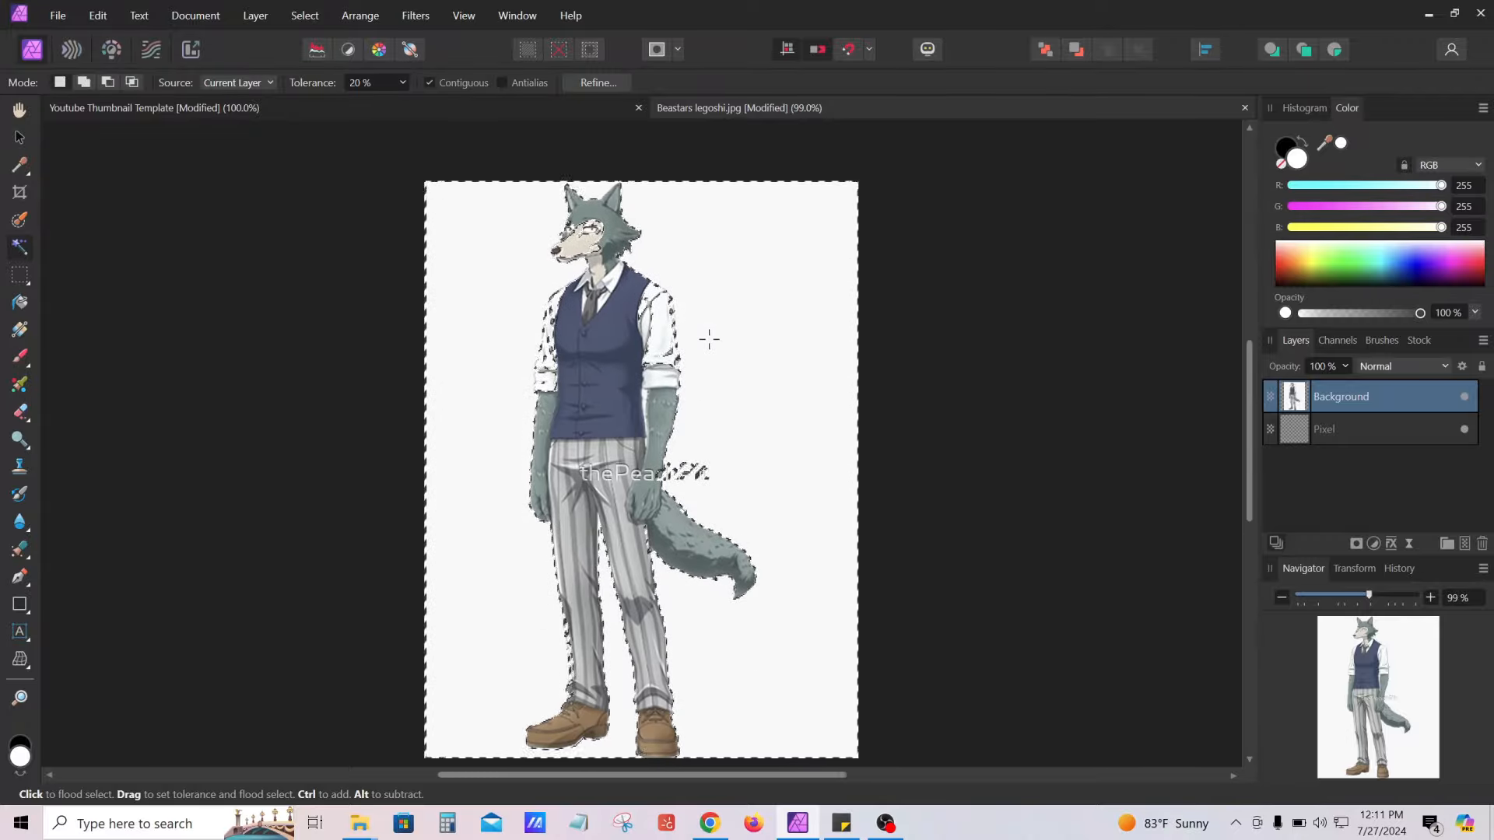
key(Delete)
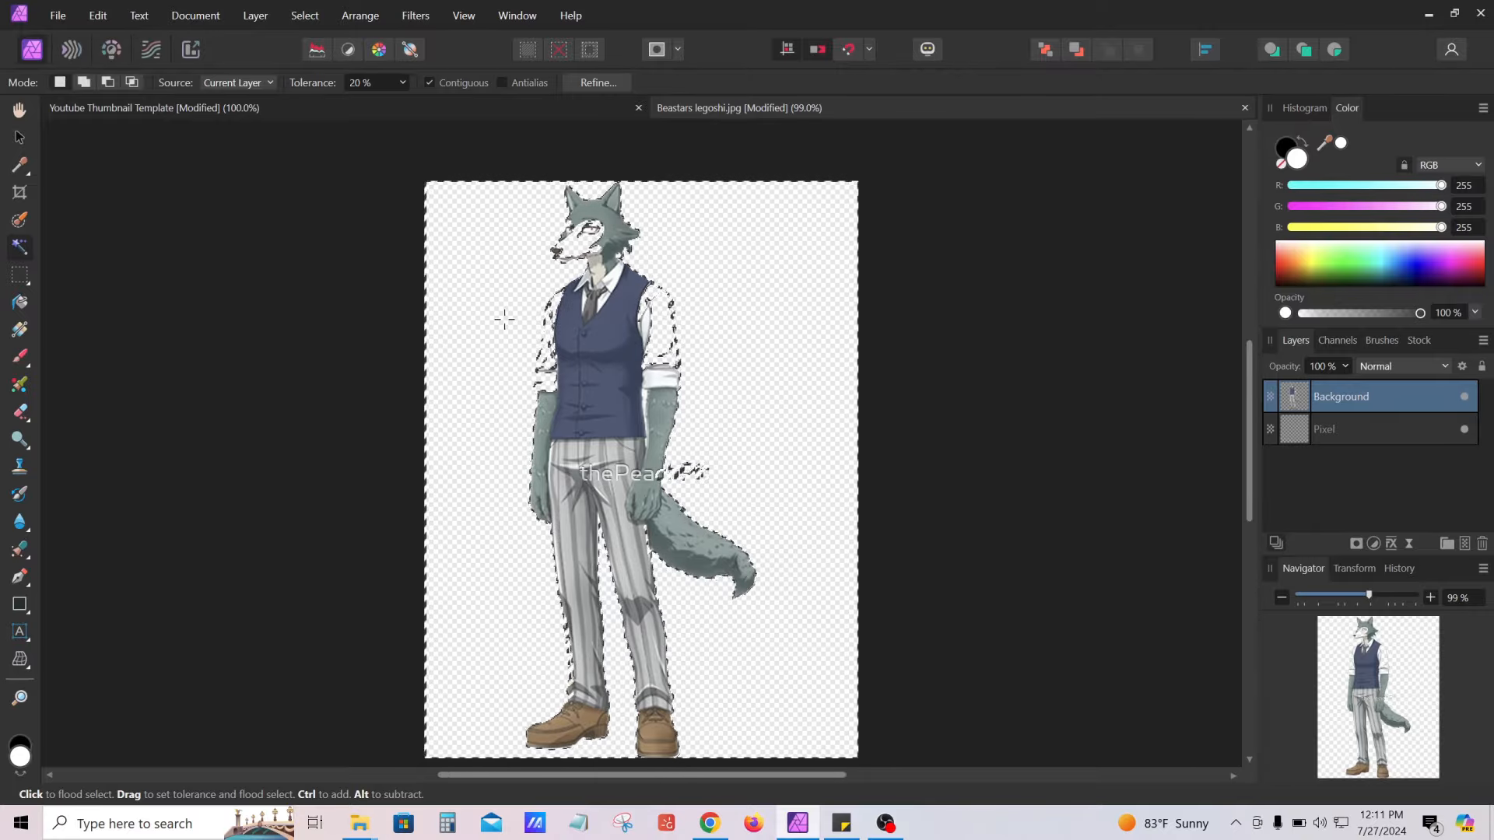
Deselect the deleted backdrop area and move the wolf cutout slightly on the canvas
key(ctrl+d)
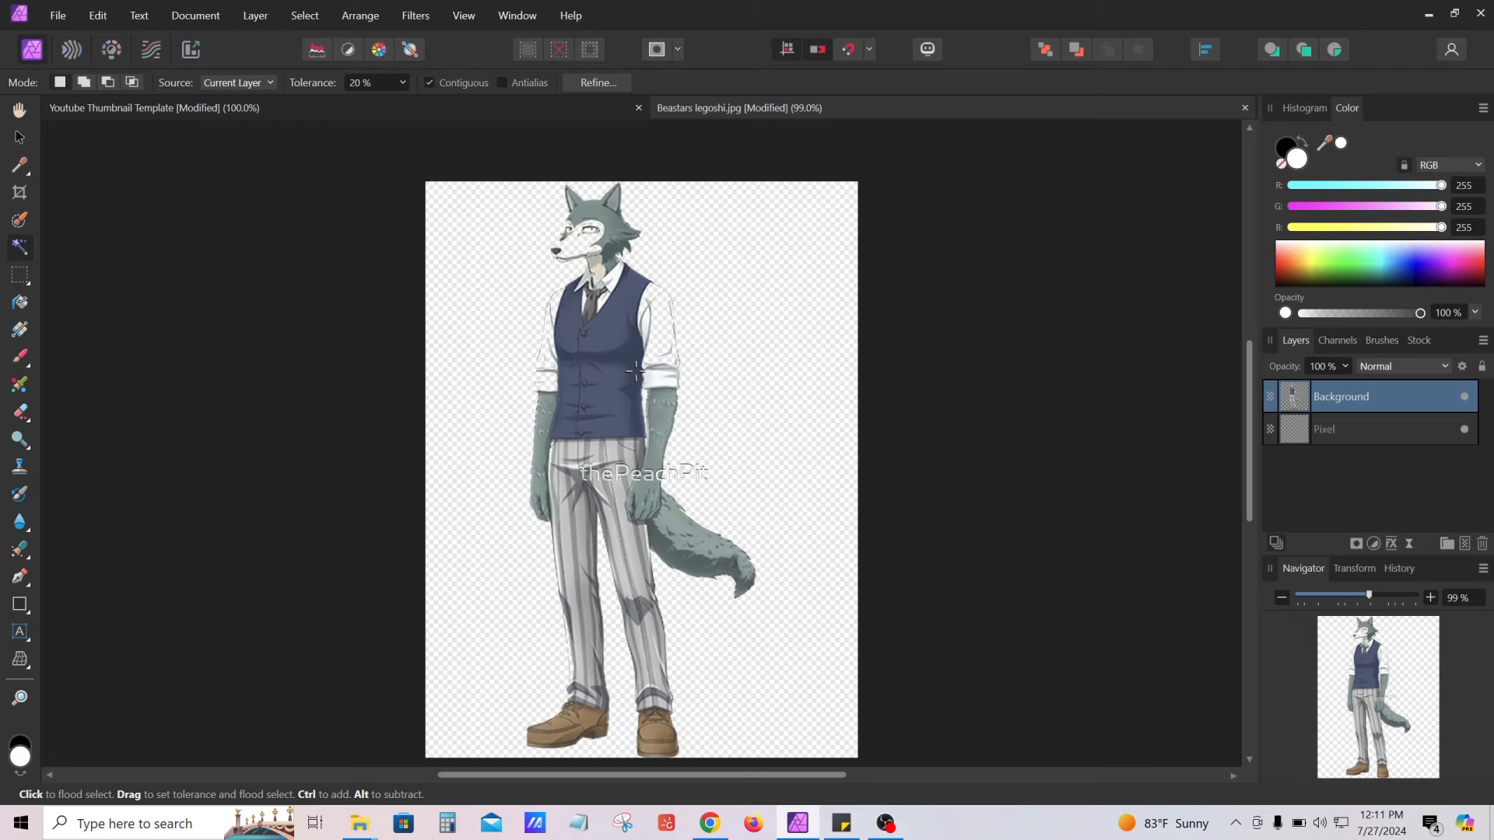
scroll(636, 371, down, 2)
scroll(638, 375, up, 1)
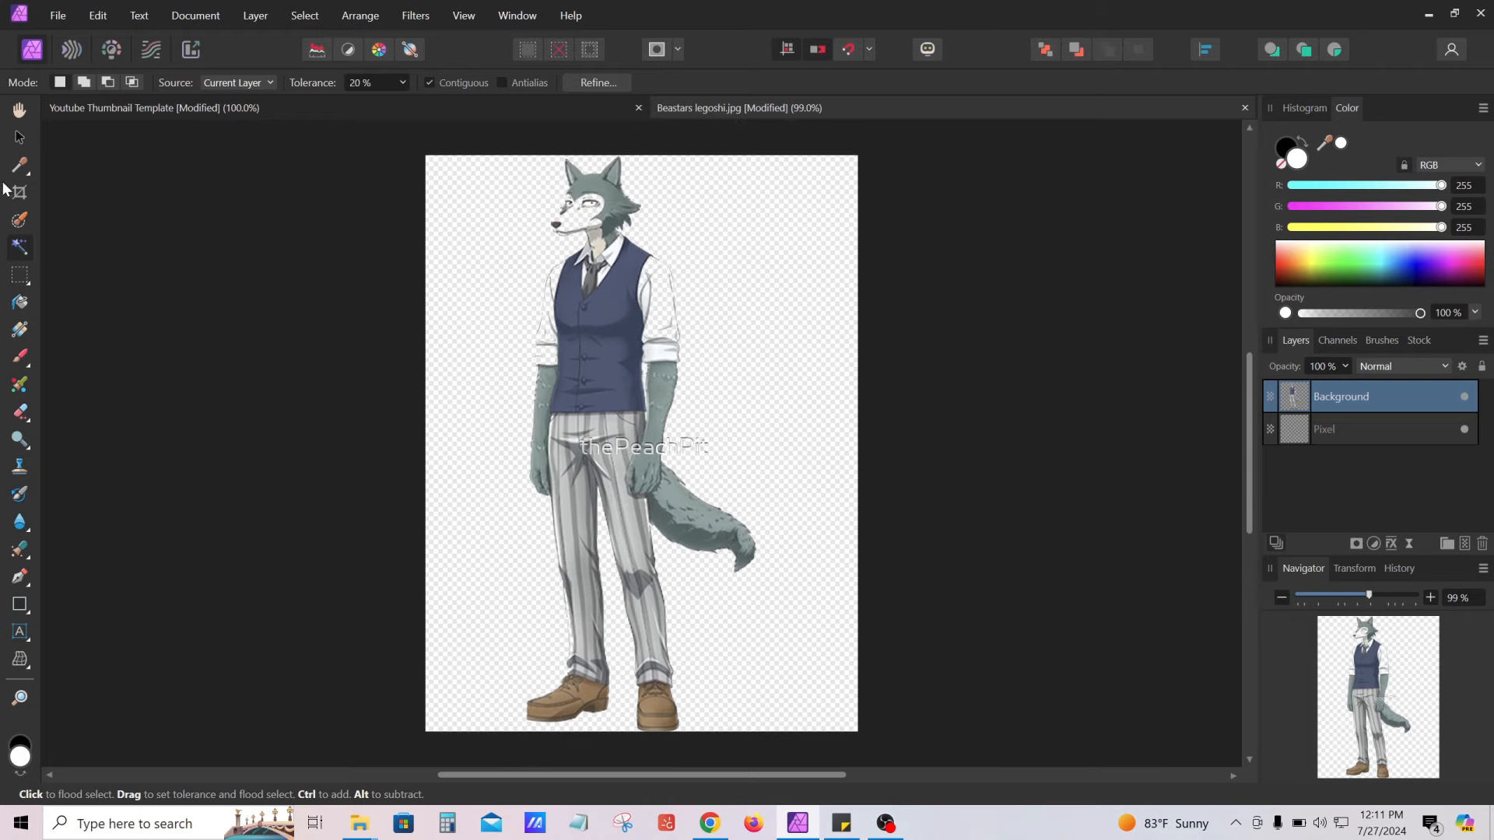
click(20, 139)
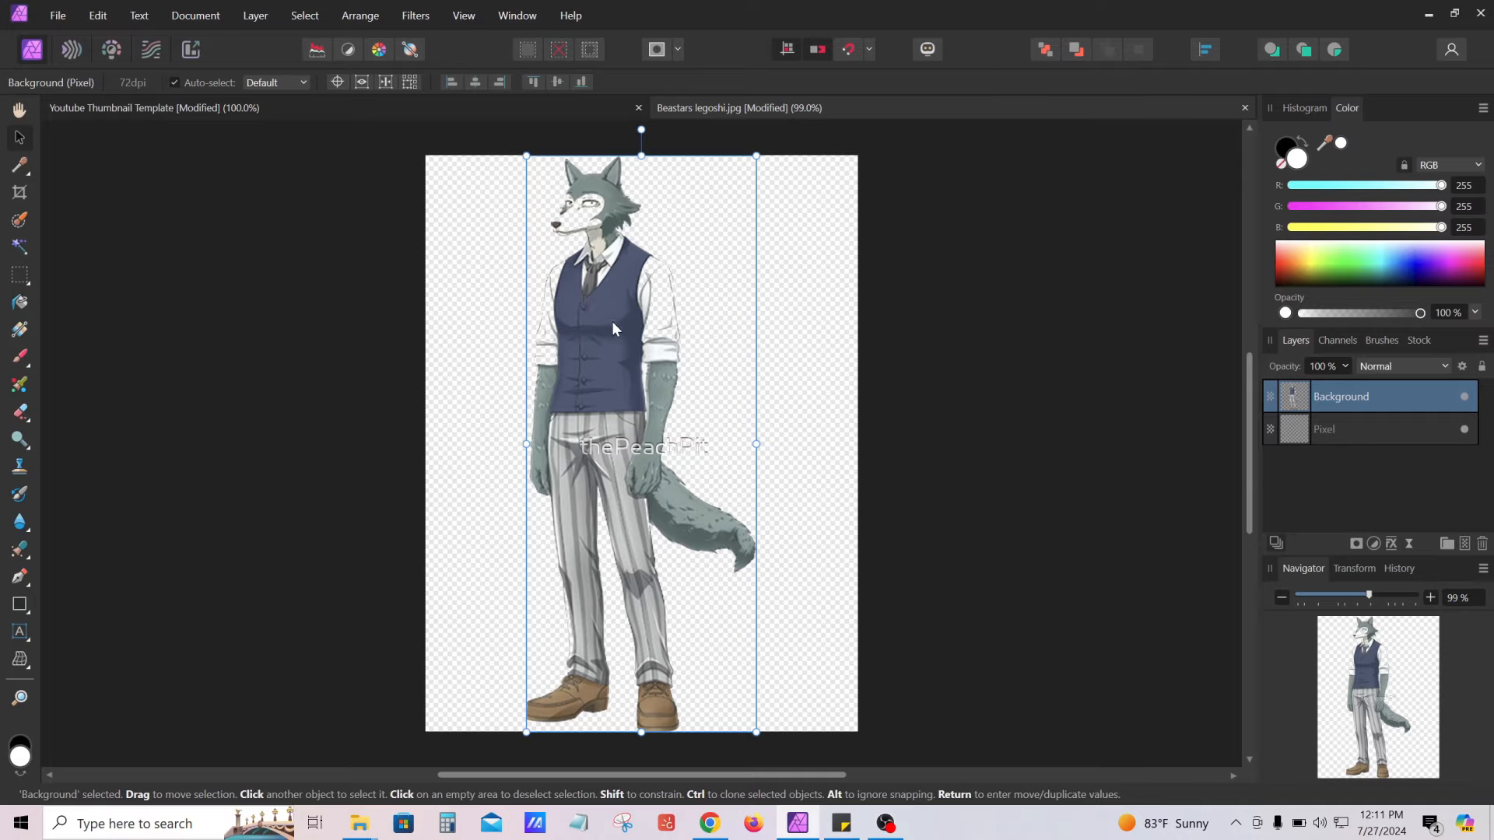
mouse_move(611, 321)
mouse_down()
mouse_move(569, 379)
mouse_move(724, 366)
mouse_move(619, 331)
mouse_move(609, 411)
mouse_move(617, 330)
mouse_up()
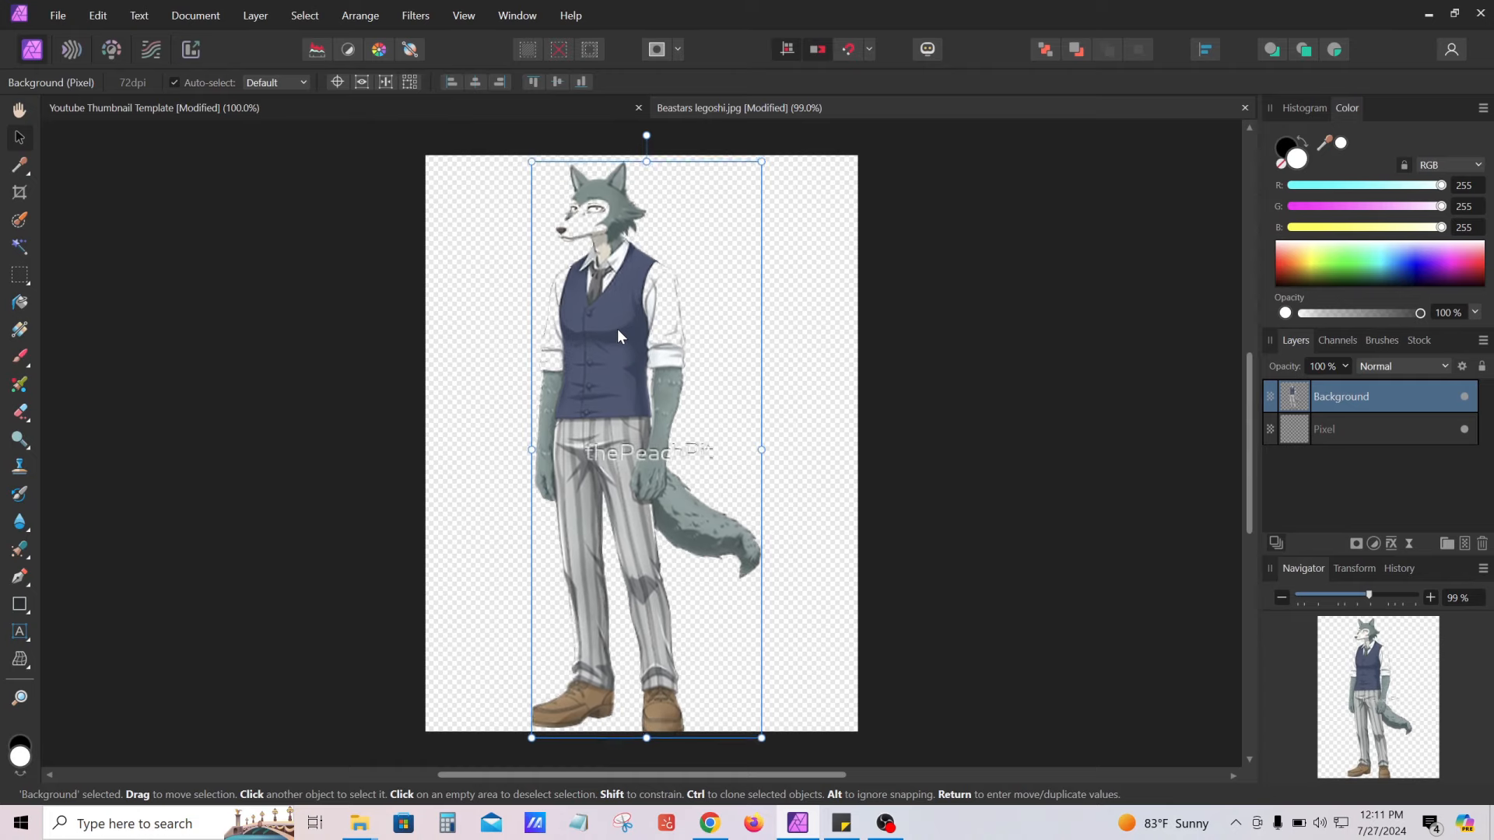
Undo the wolf's move, the deselection and the backdrop deletion to restore the white background
key(ctrl+z)
key(ctrl+z)
key(ctrl+z)
key(ctrl+z)
key(ctrl+z)
key(ctrl+z)
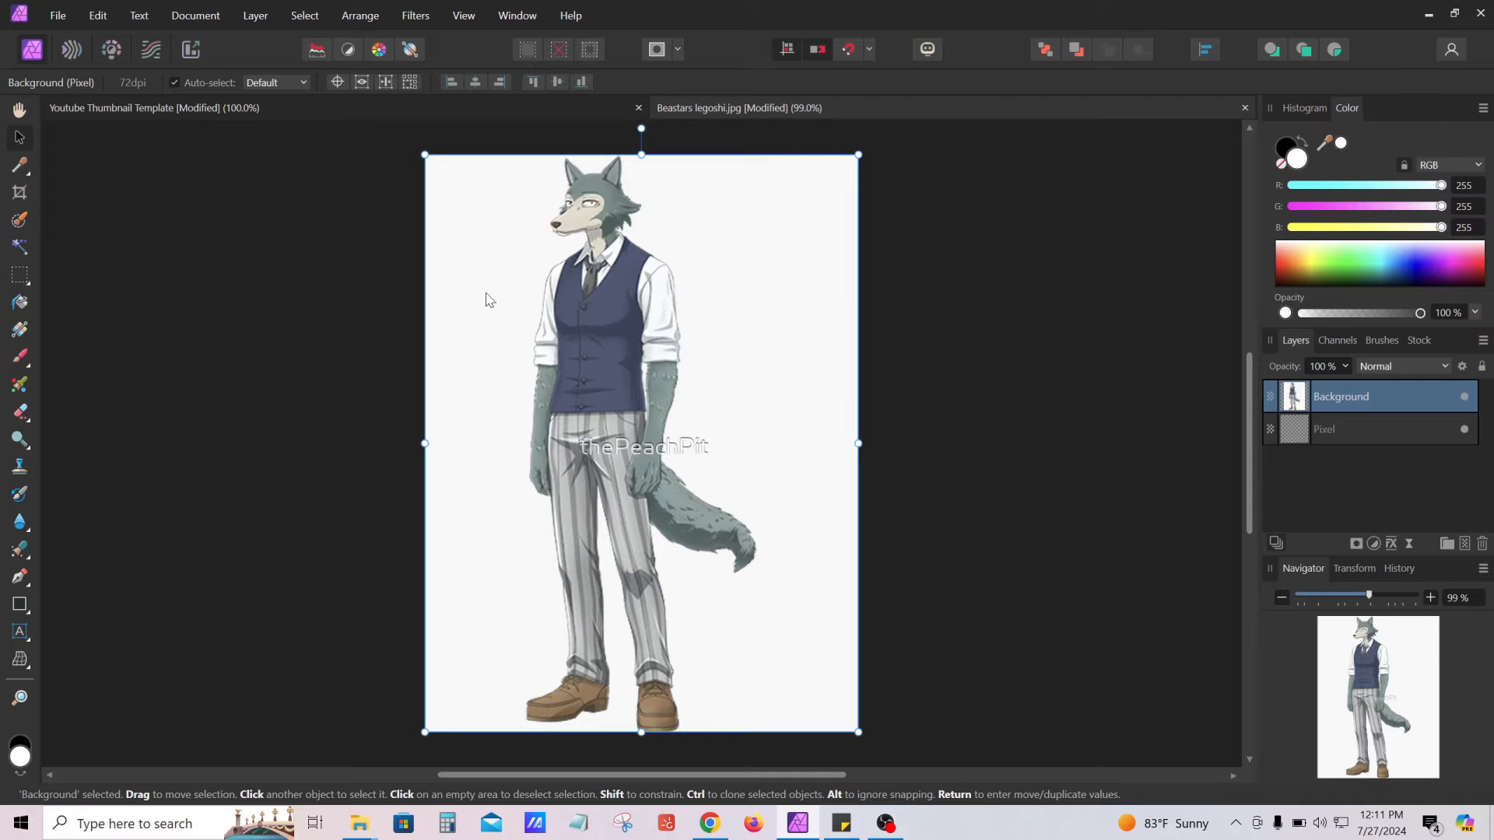
Deselect the wolf's Background layer and switch to the Youtube Thumbnail Template document
click(60, 17)
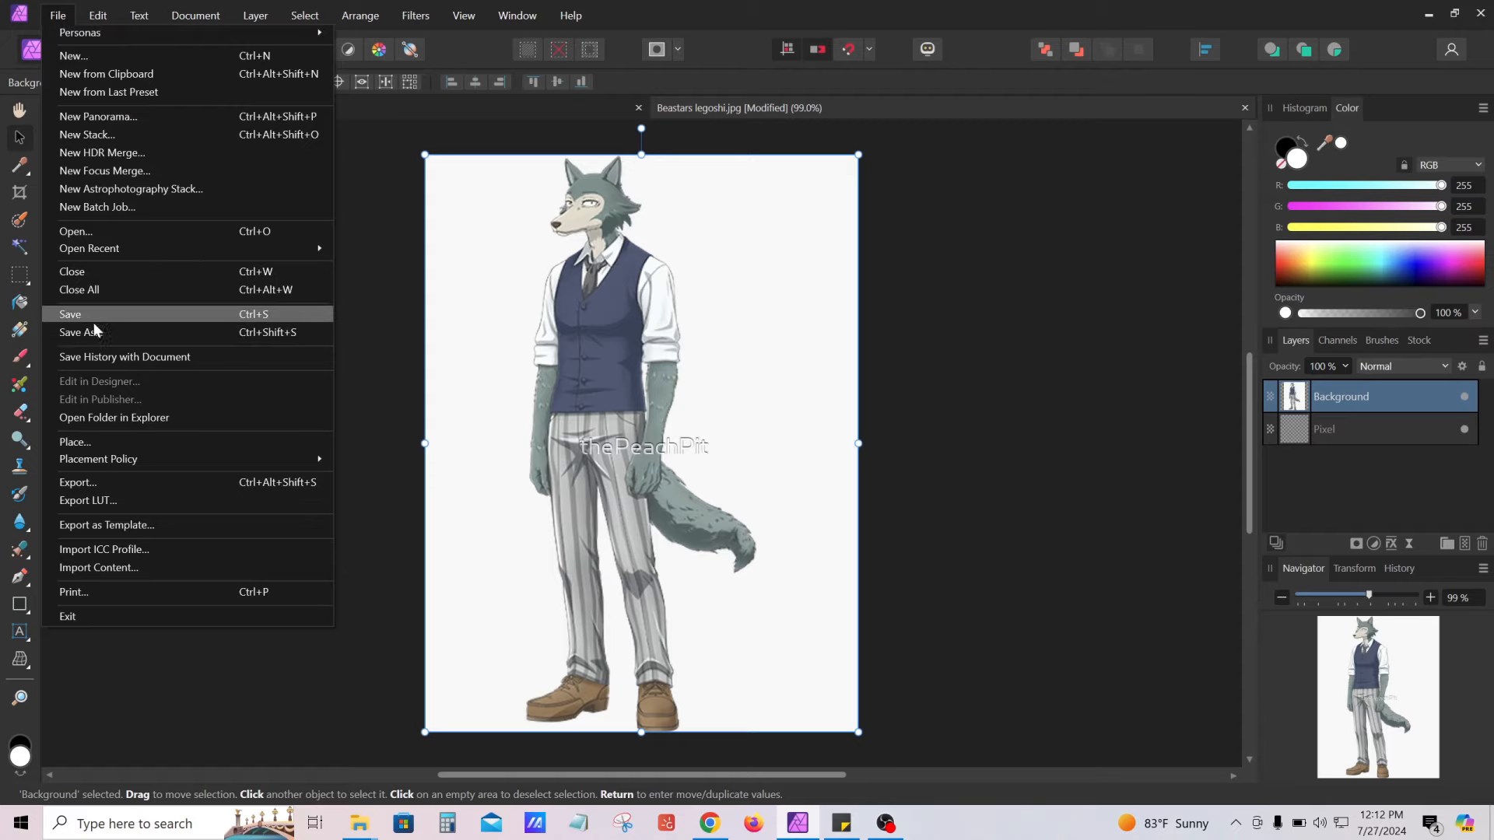
click(386, 300)
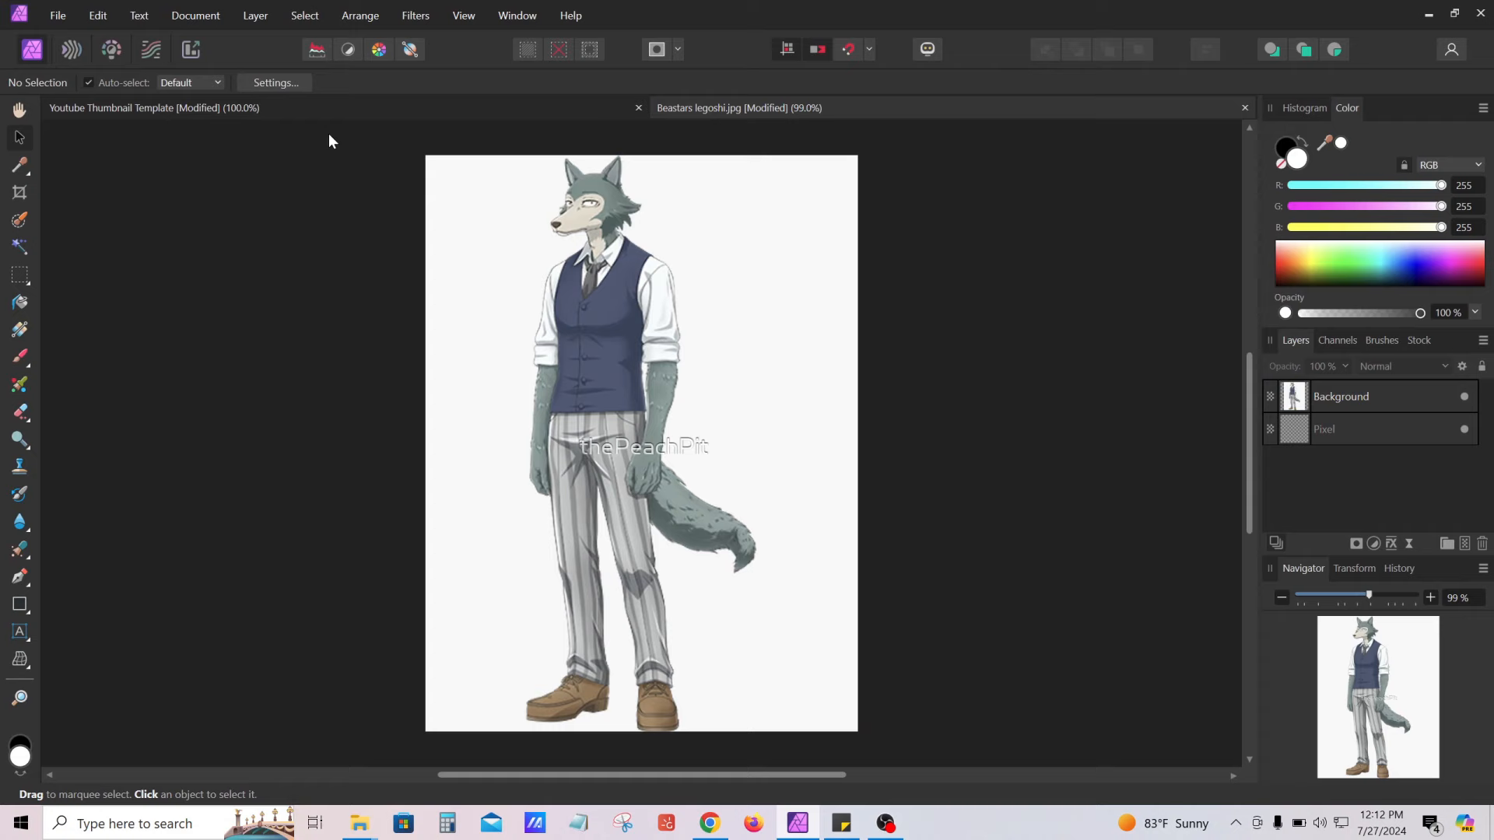
click(316, 105)
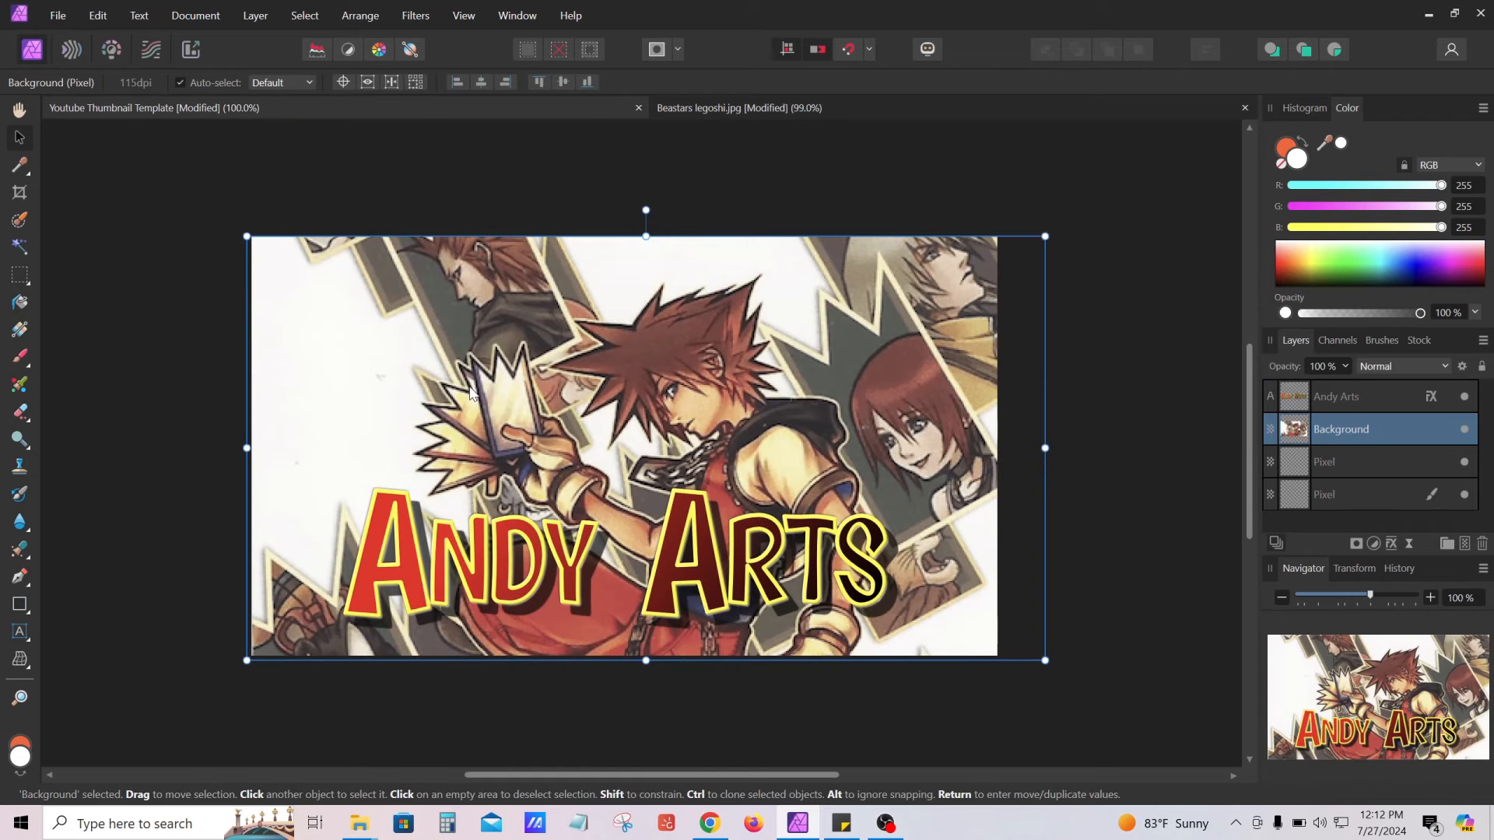
Check the file types offered for saving a copy of the thumbnail document, without saving it
click(60, 17)
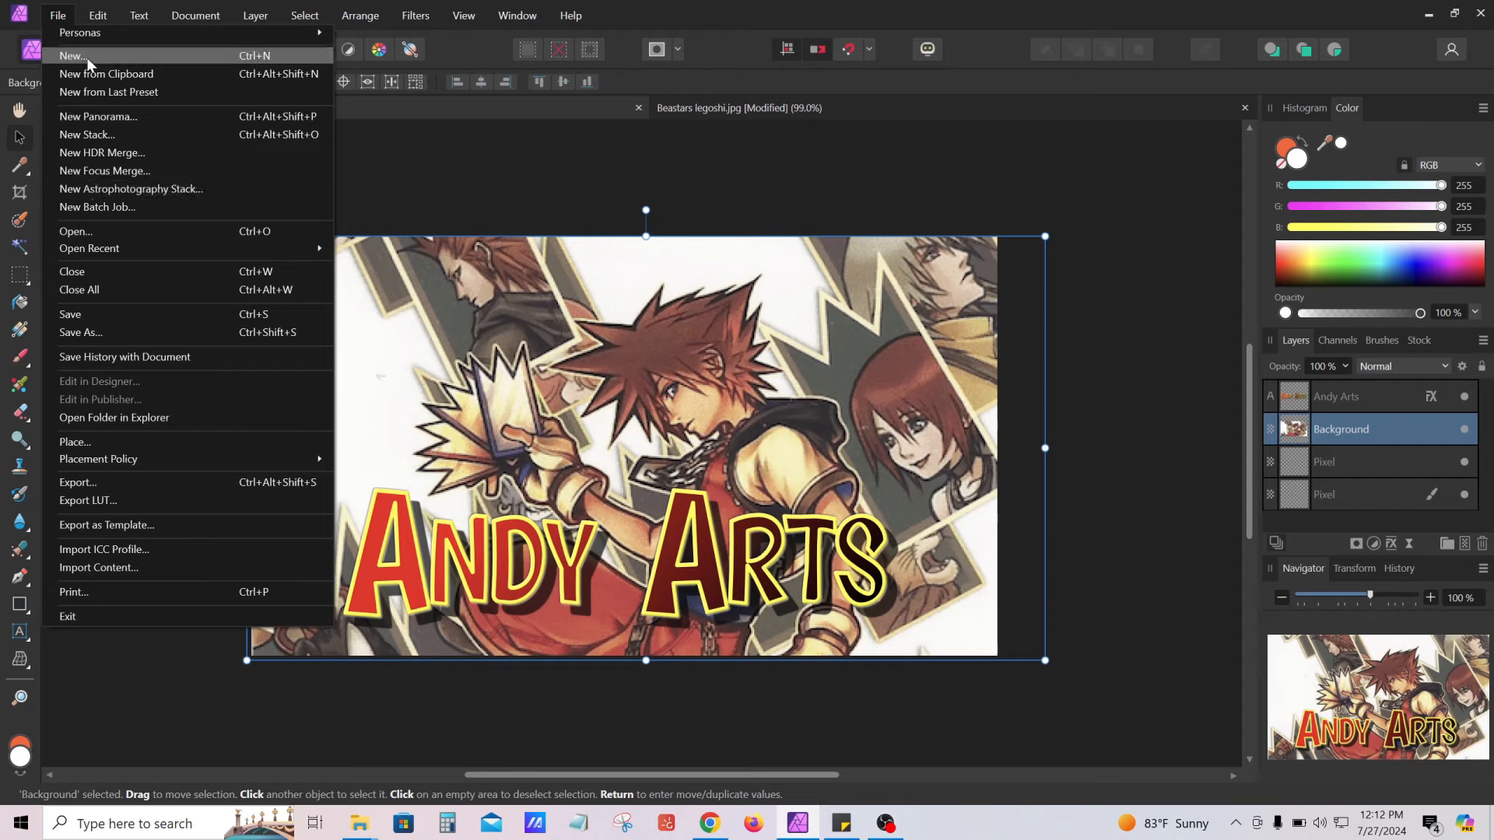
click(96, 333)
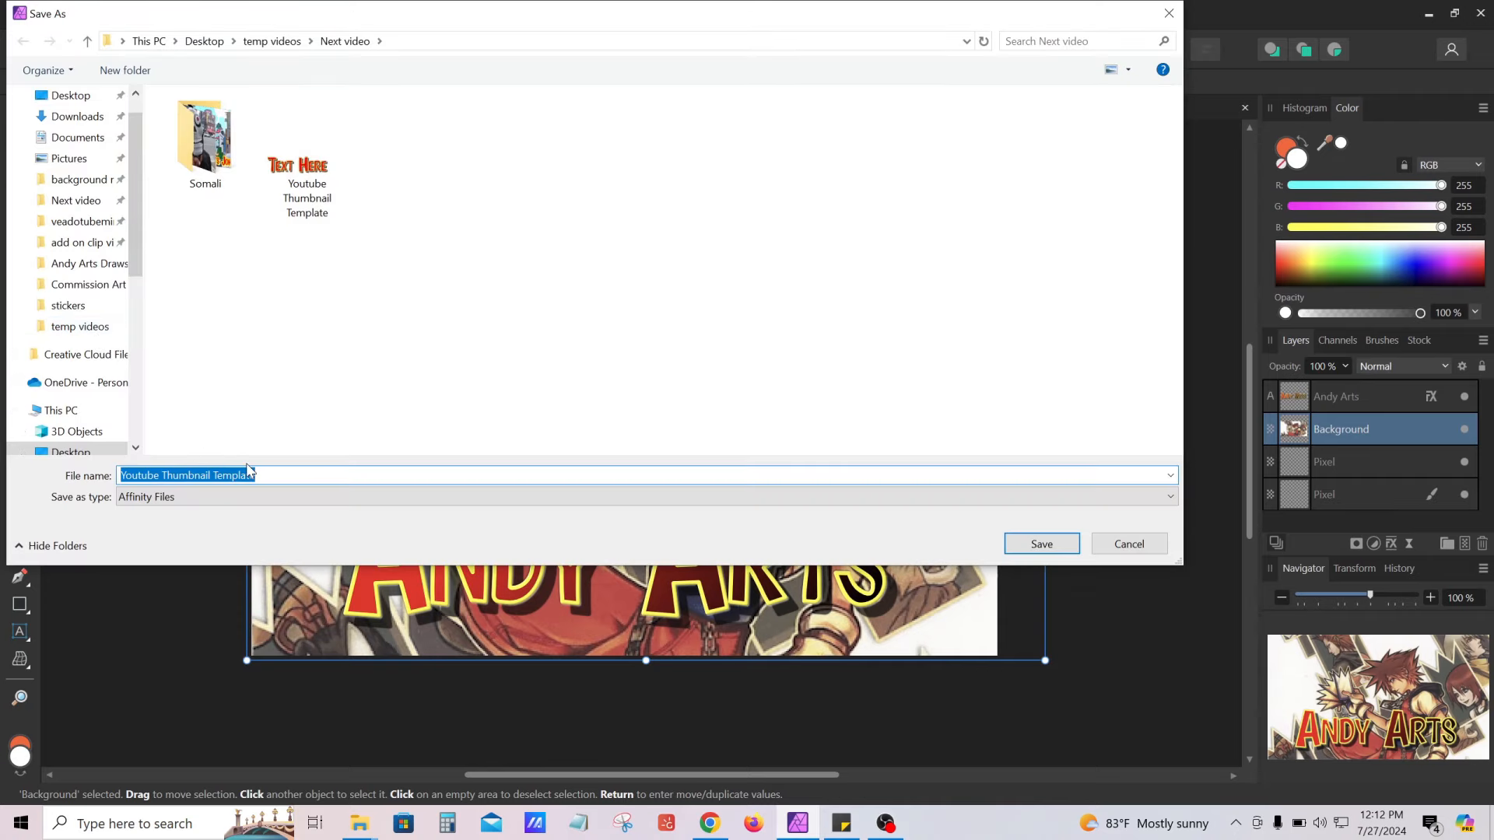
click(179, 498)
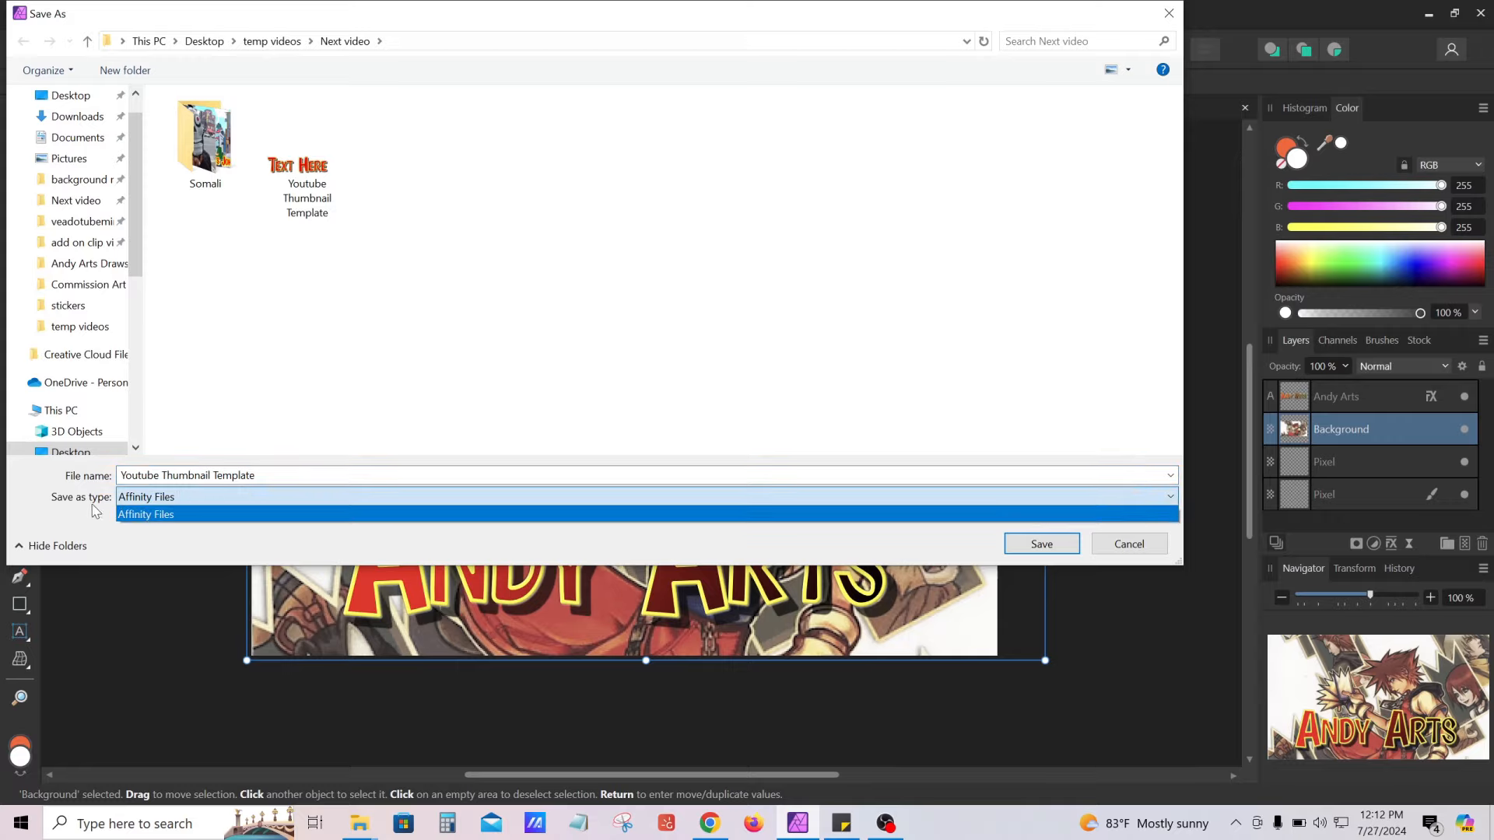
click(195, 530)
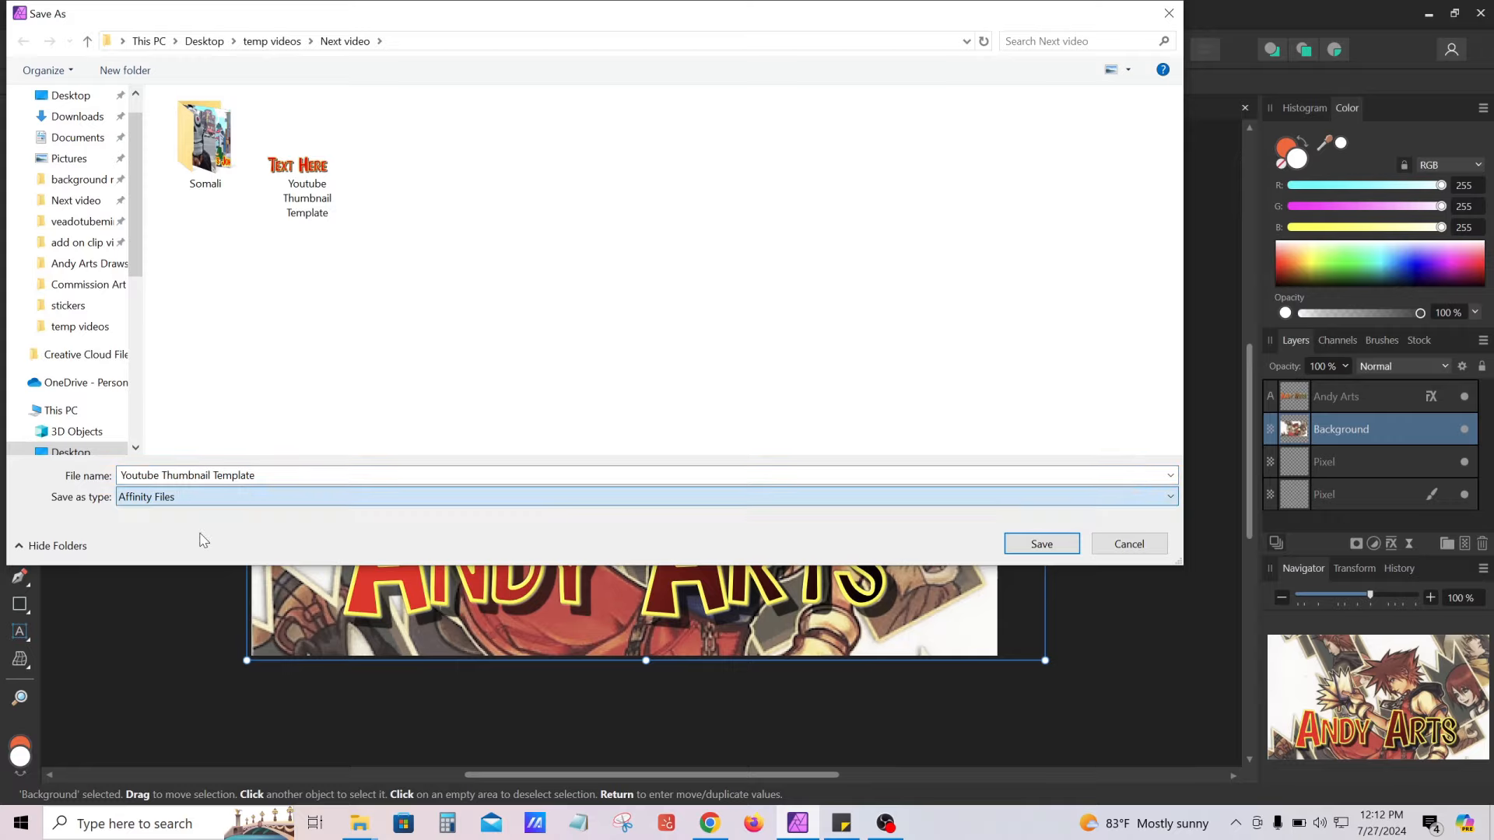
click(1130, 545)
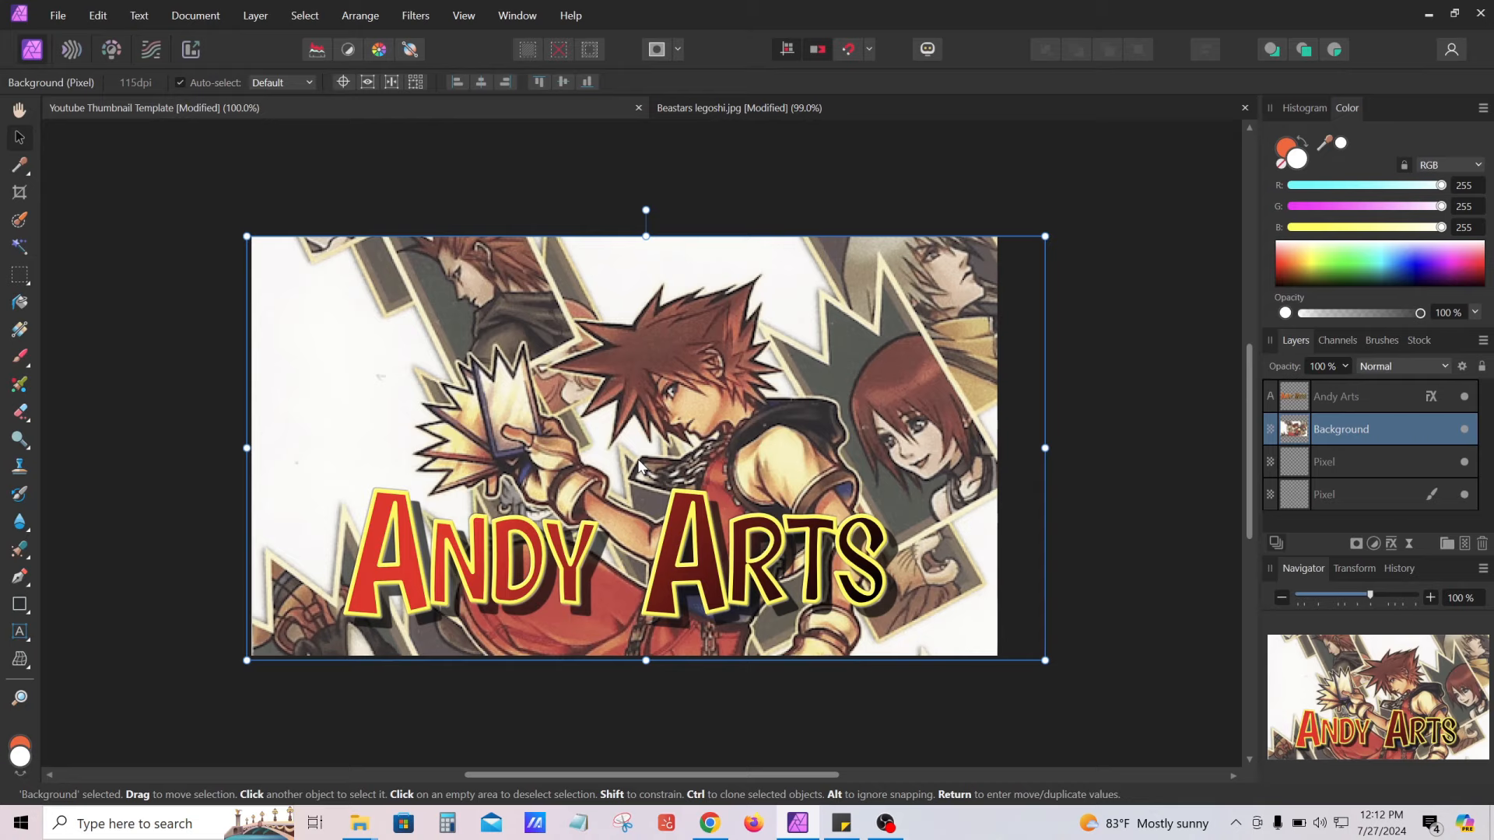
Export the thumbnail document as a JPEG named "Andy Arts sample" in the Next video folder
click(58, 15)
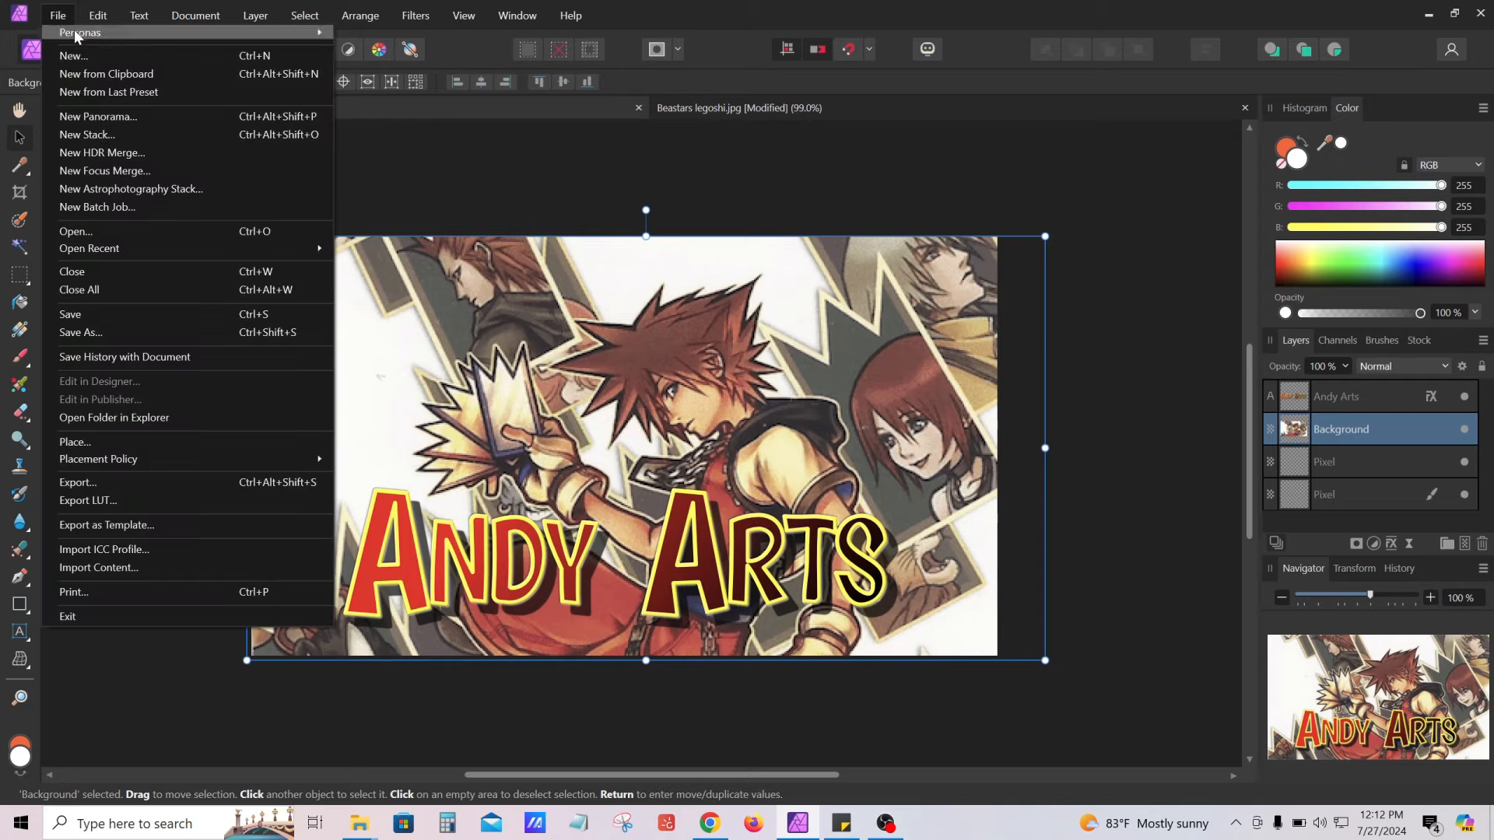
click(91, 484)
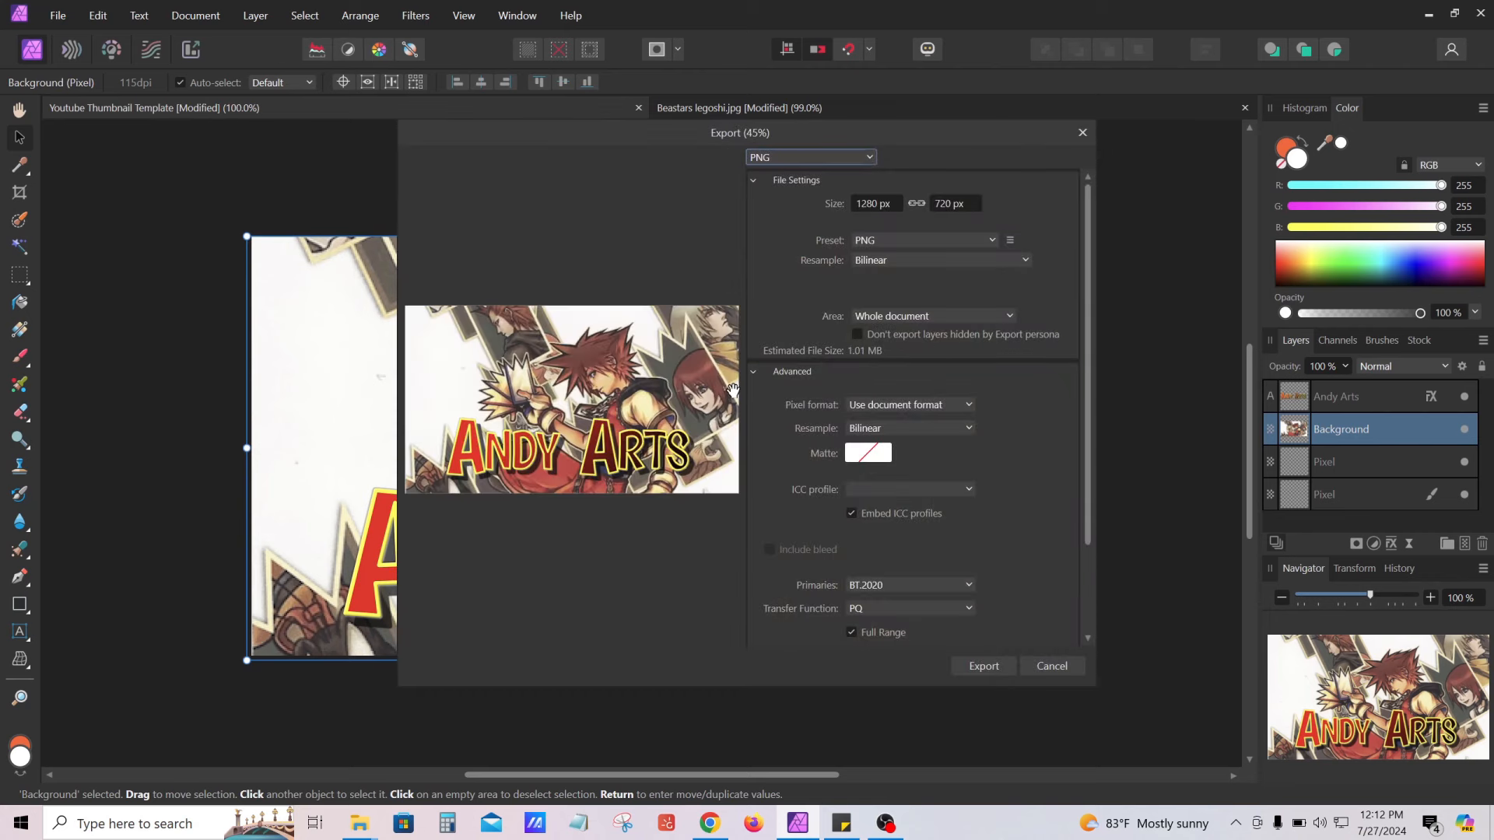
click(871, 158)
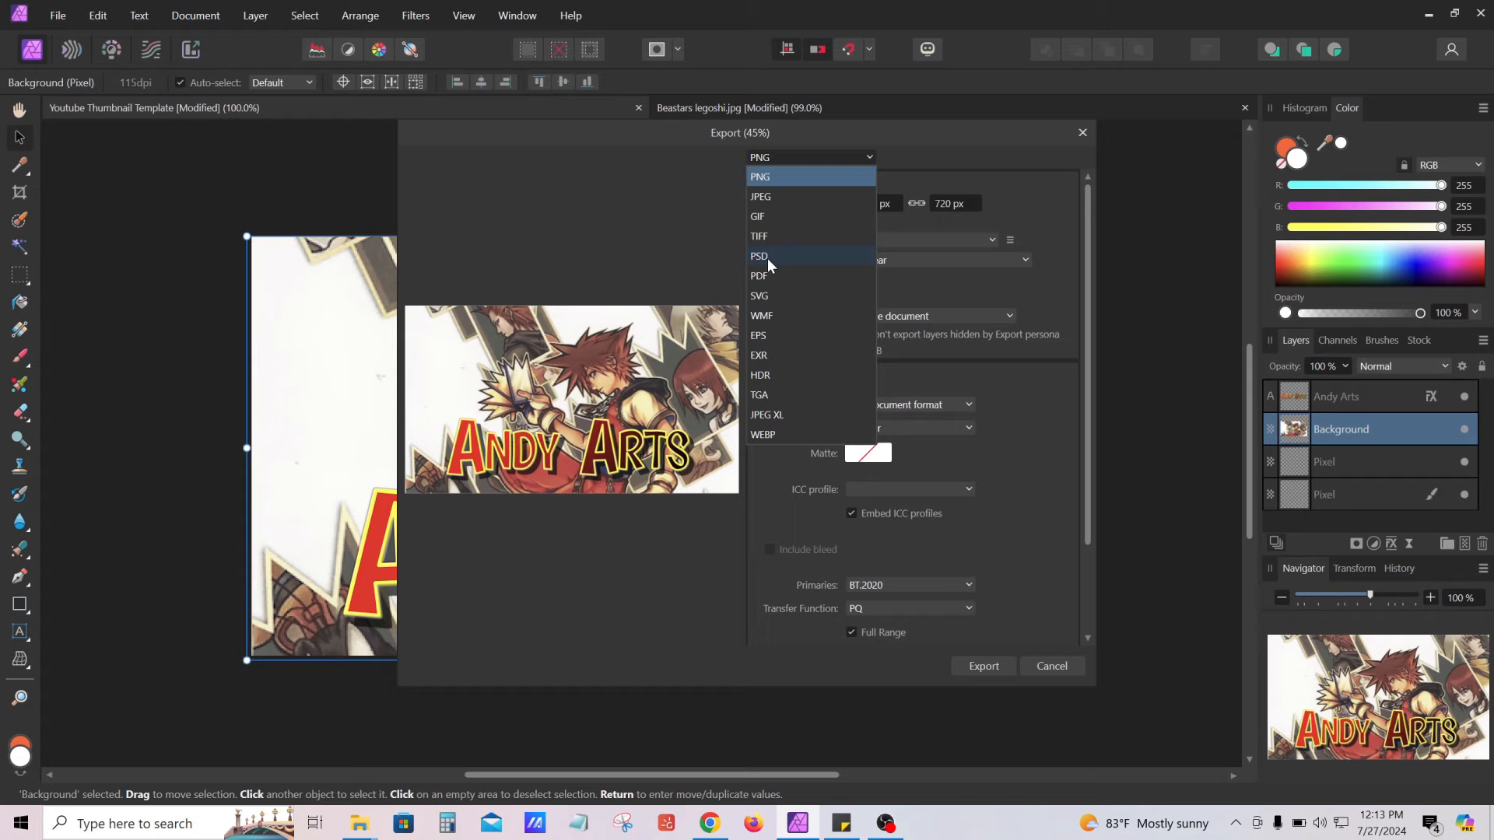
click(770, 199)
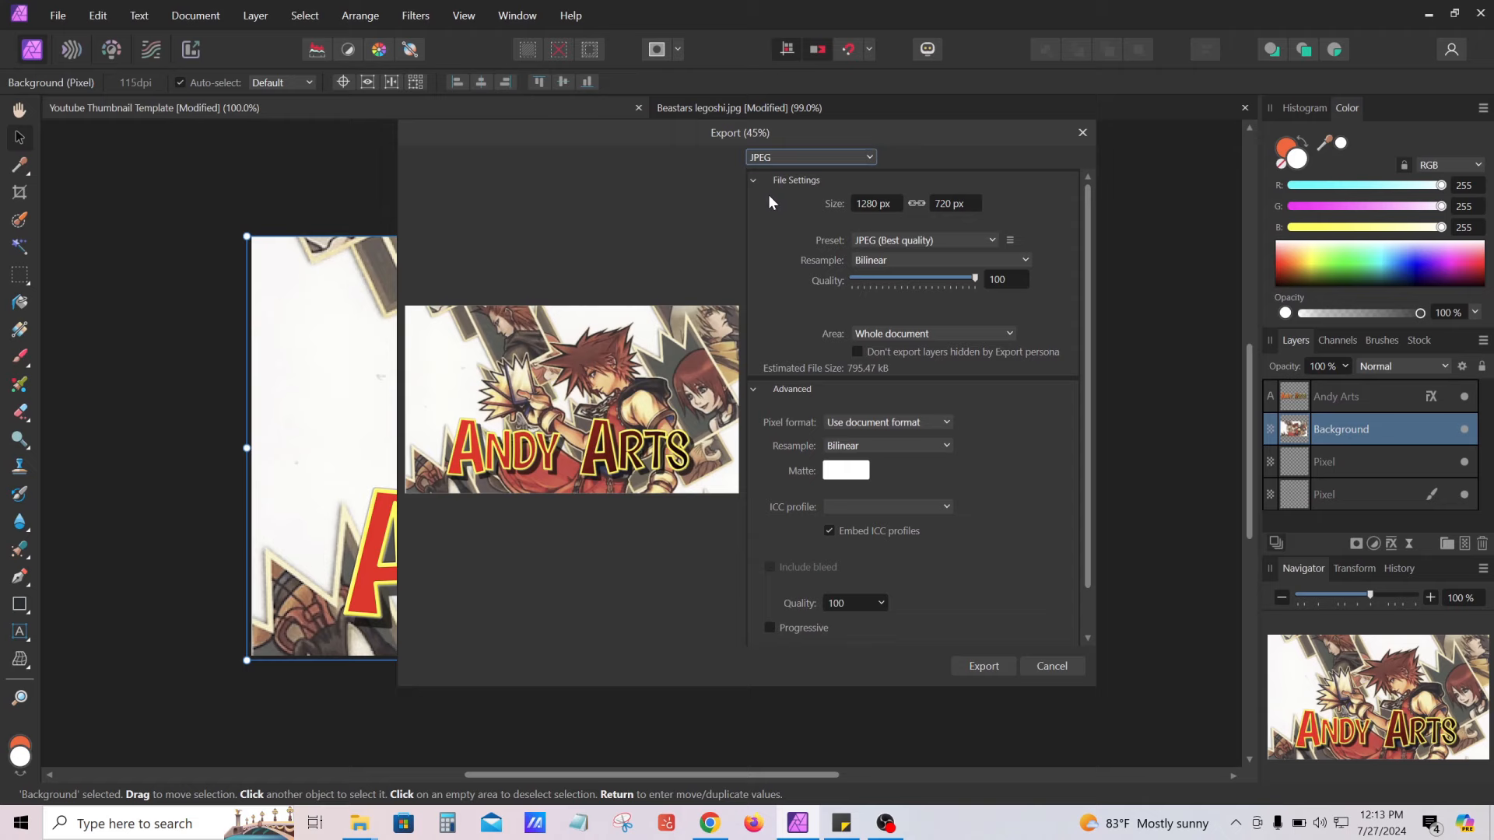
click(983, 666)
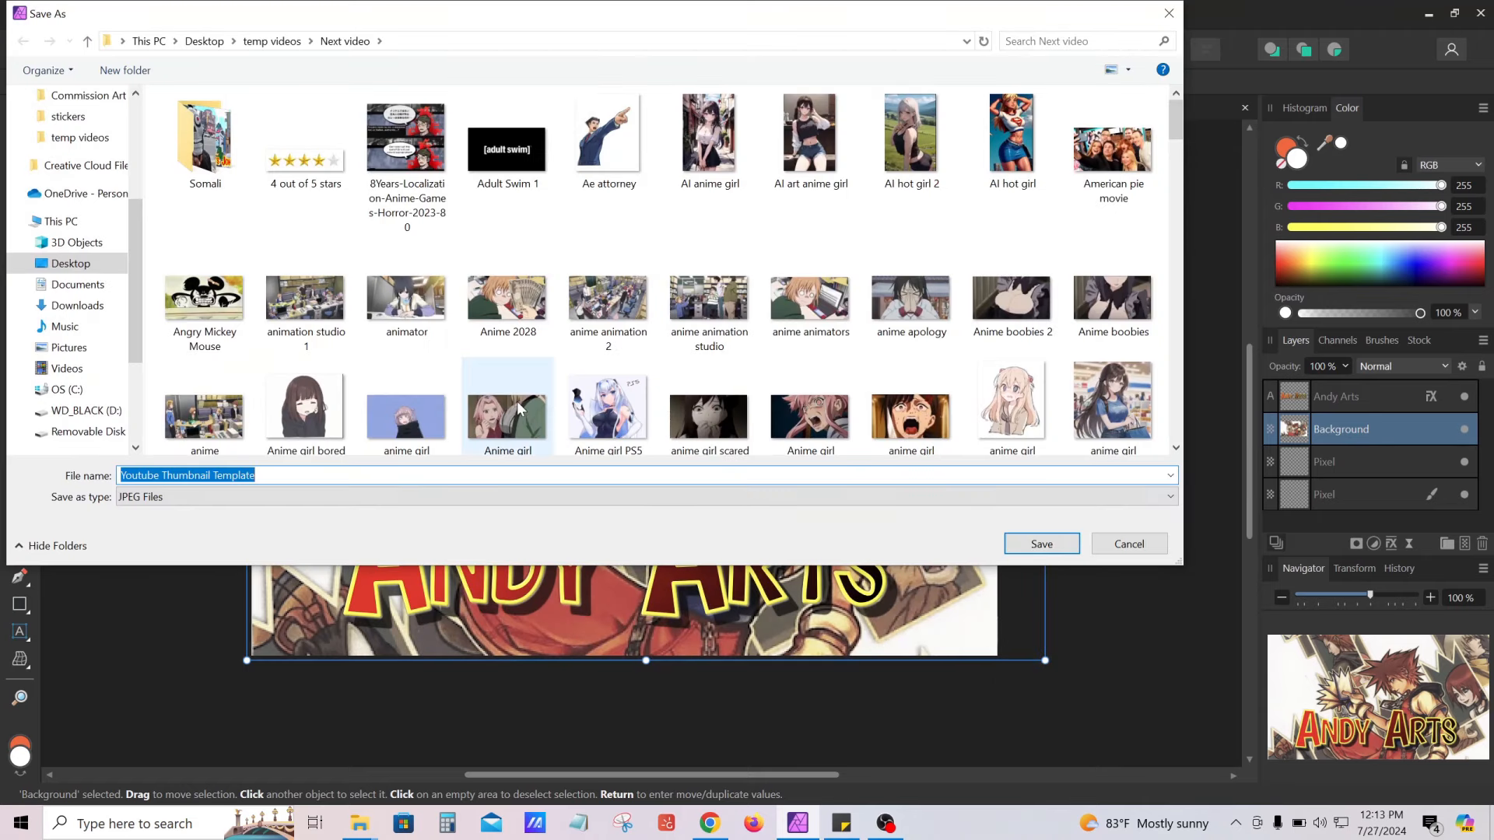
key(BackSpace)
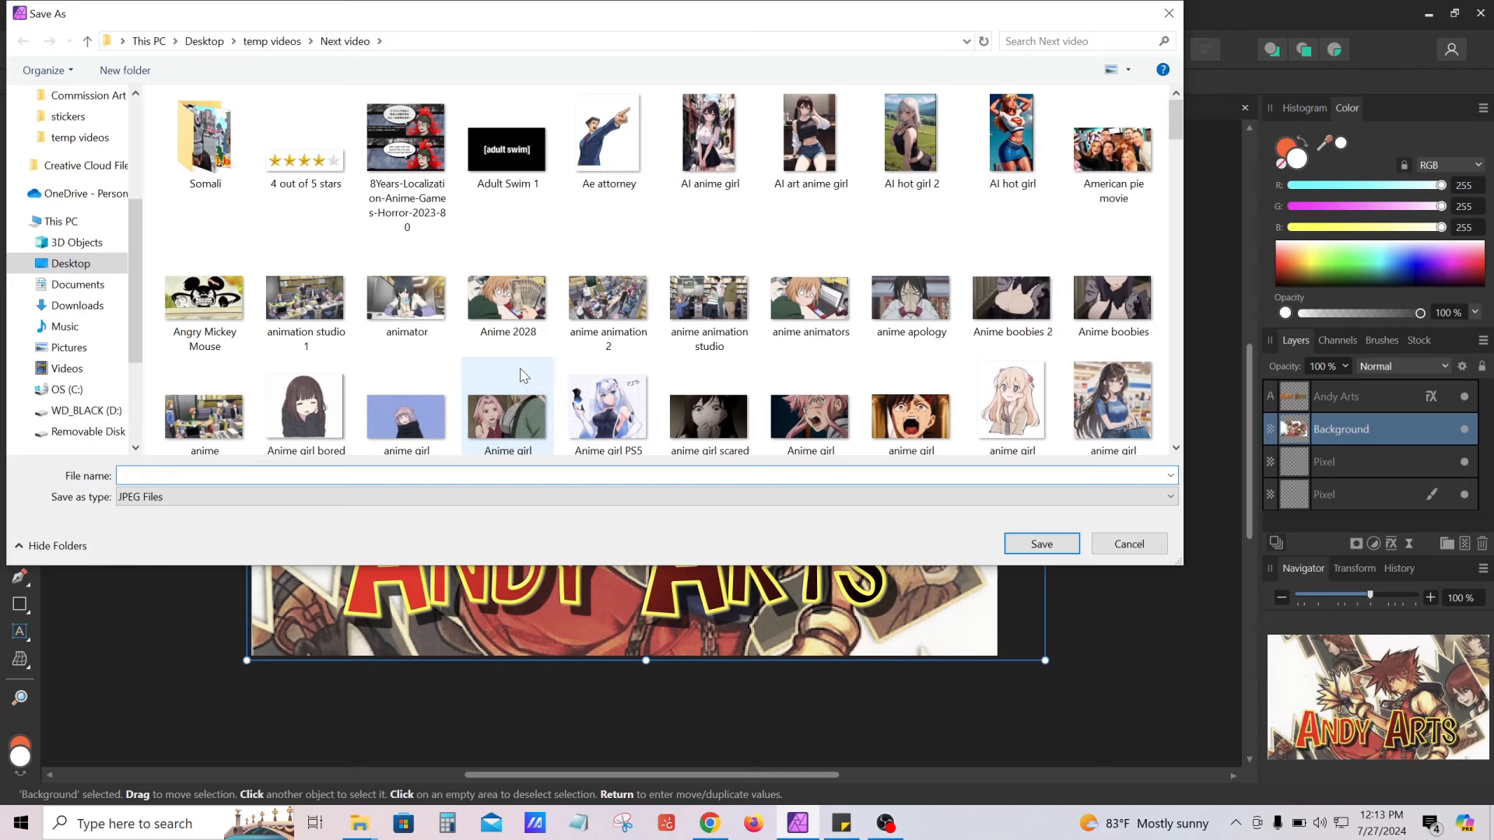
text(Andy Arts )
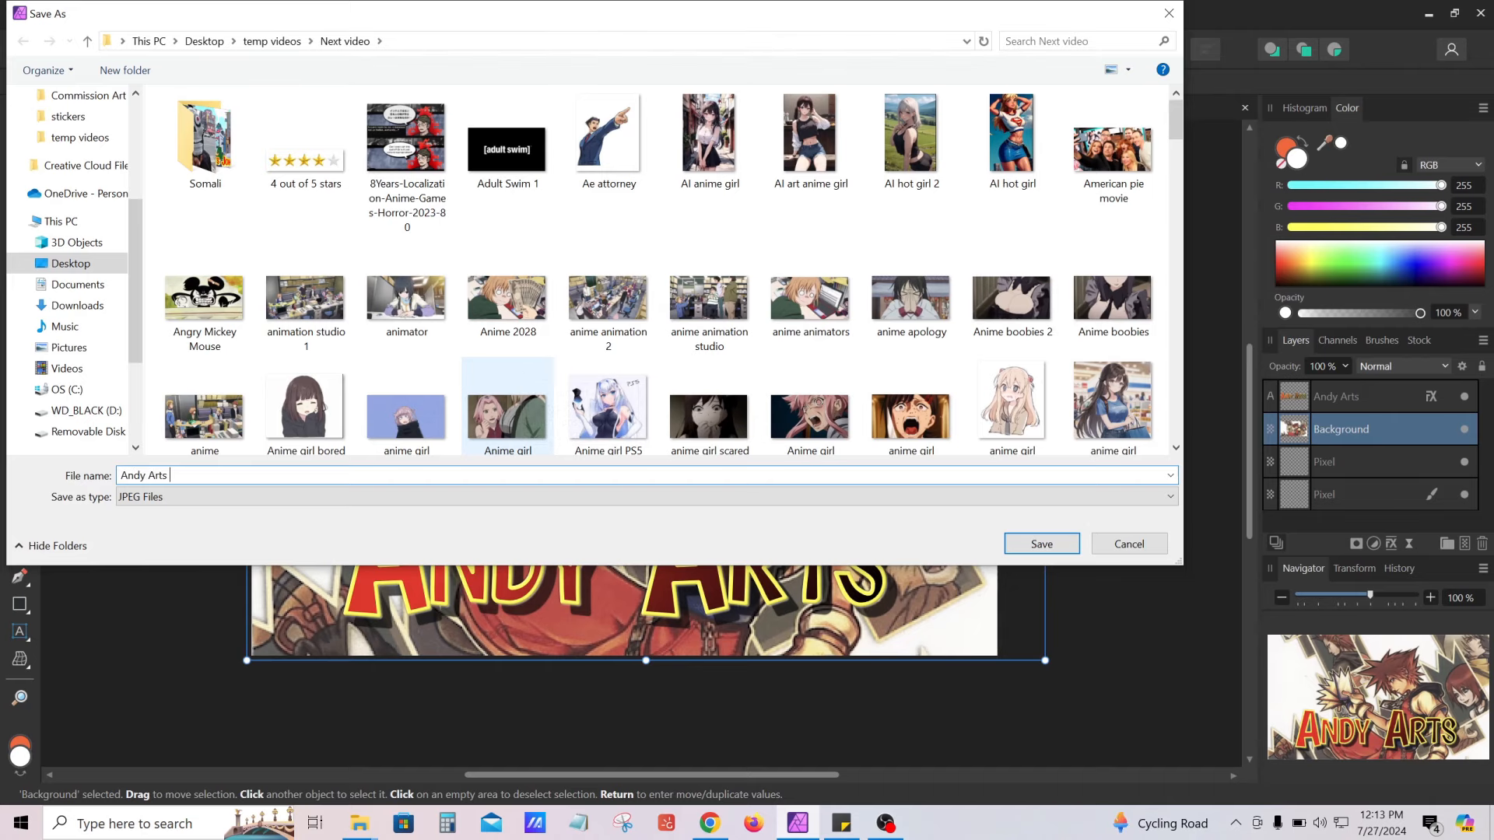
text(sample)
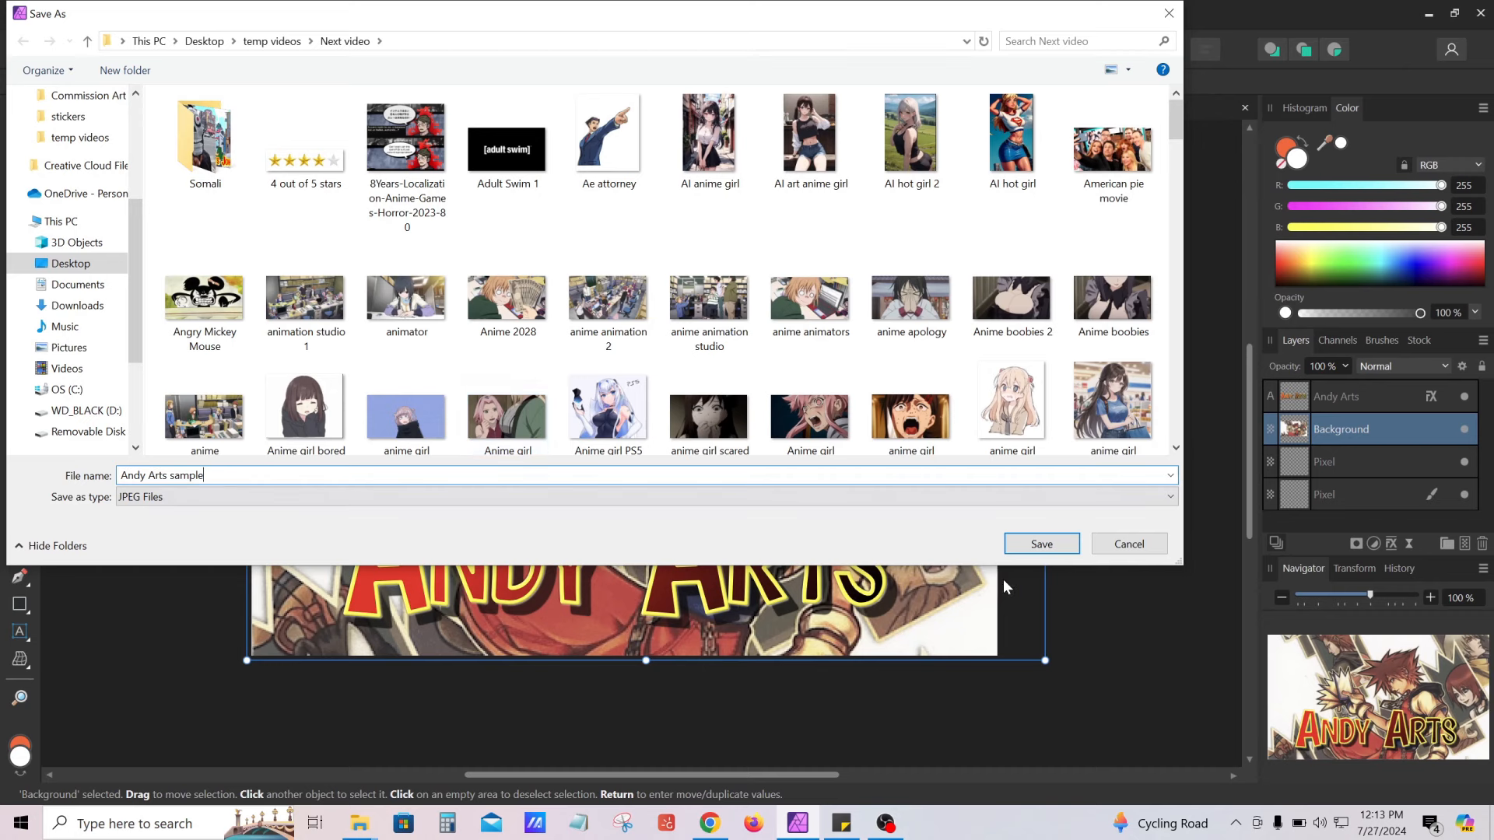
click(1041, 543)
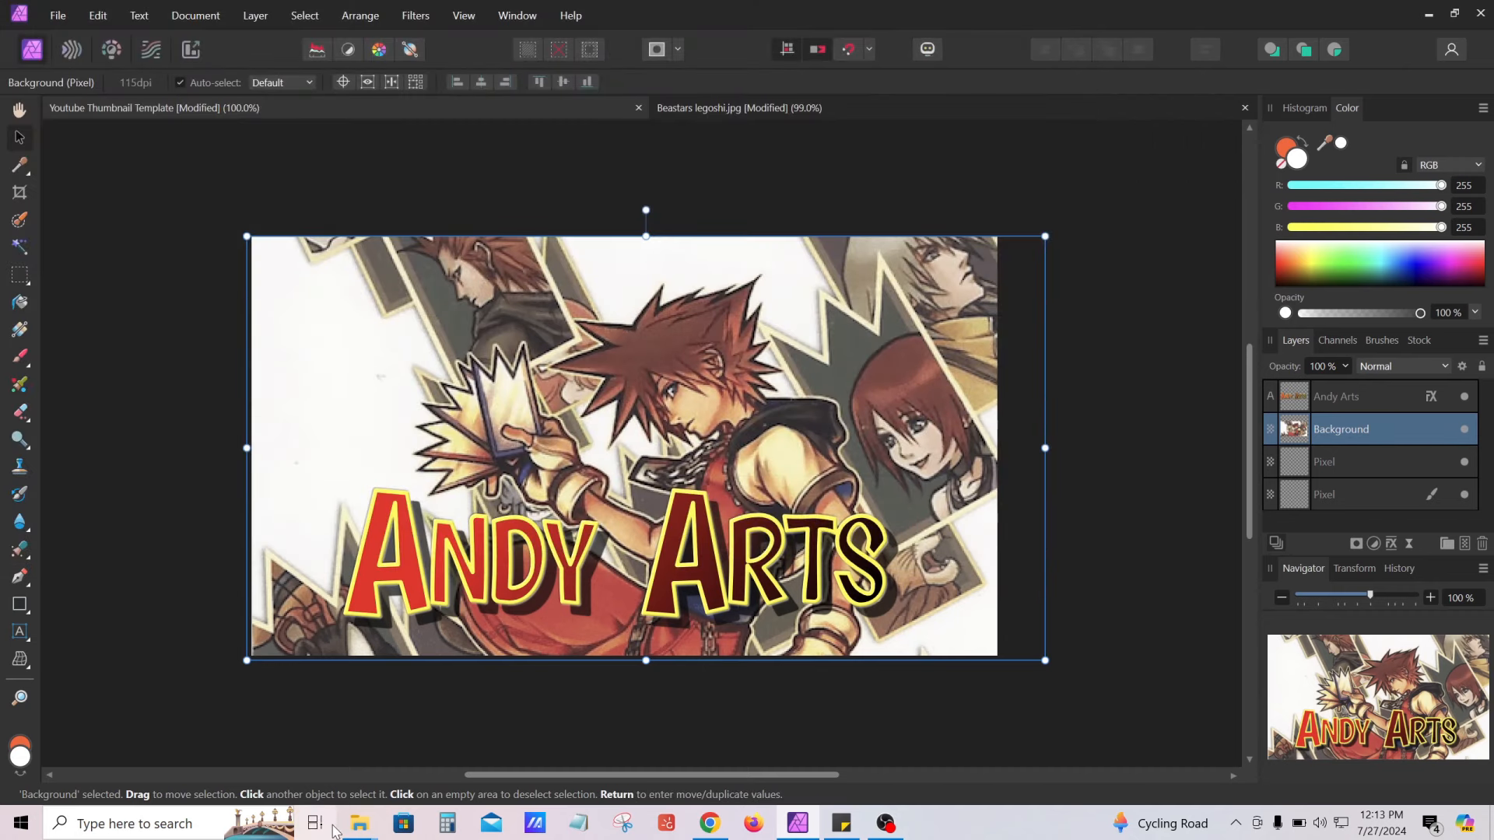
Switch to File Explorer, search the Next video folder for "andy", and view the exported Andy Arts sample image
mouse_move(350, 823)
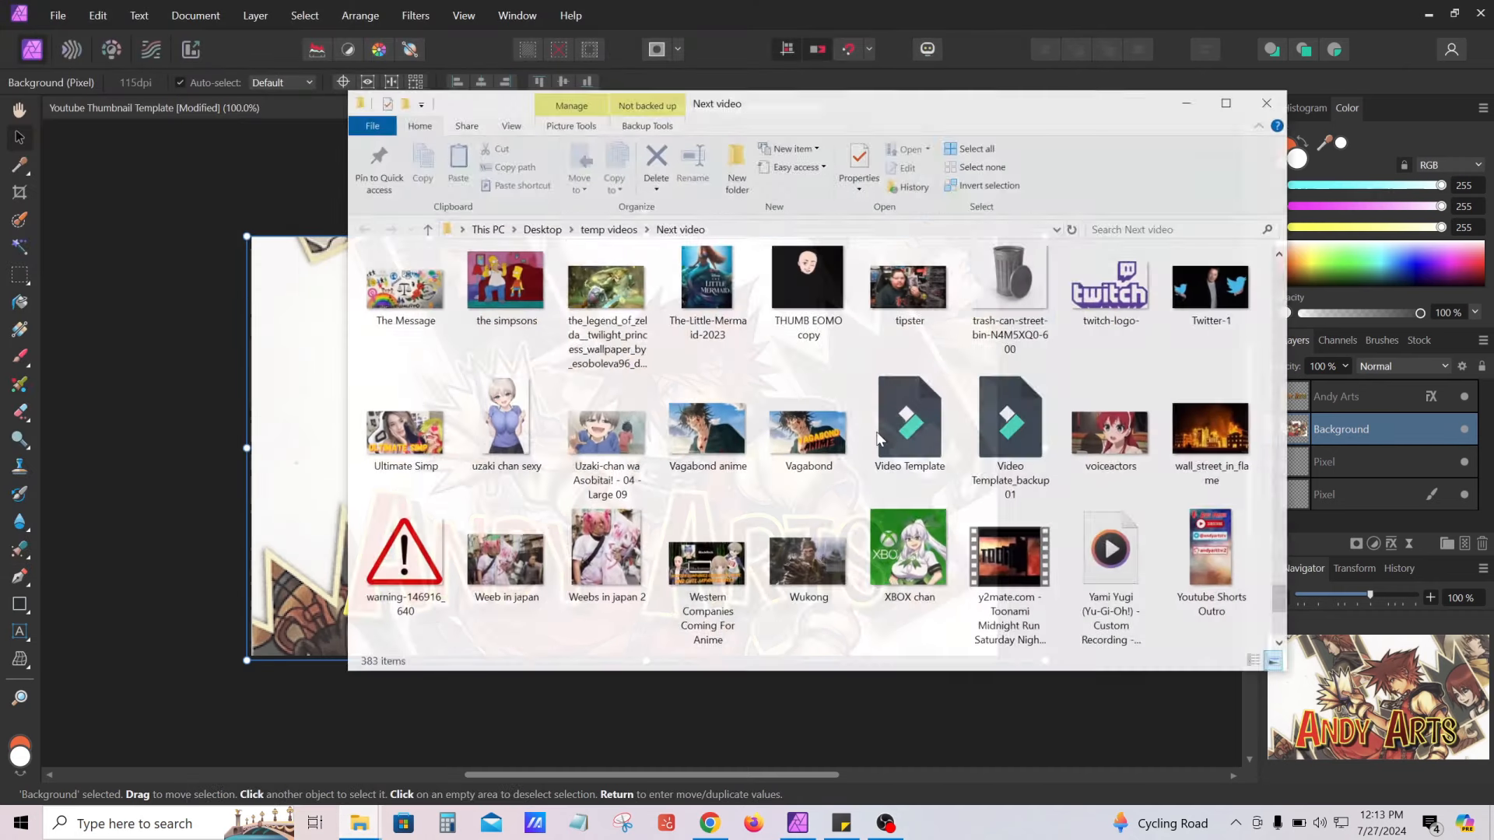
click(447, 747)
click(1192, 214)
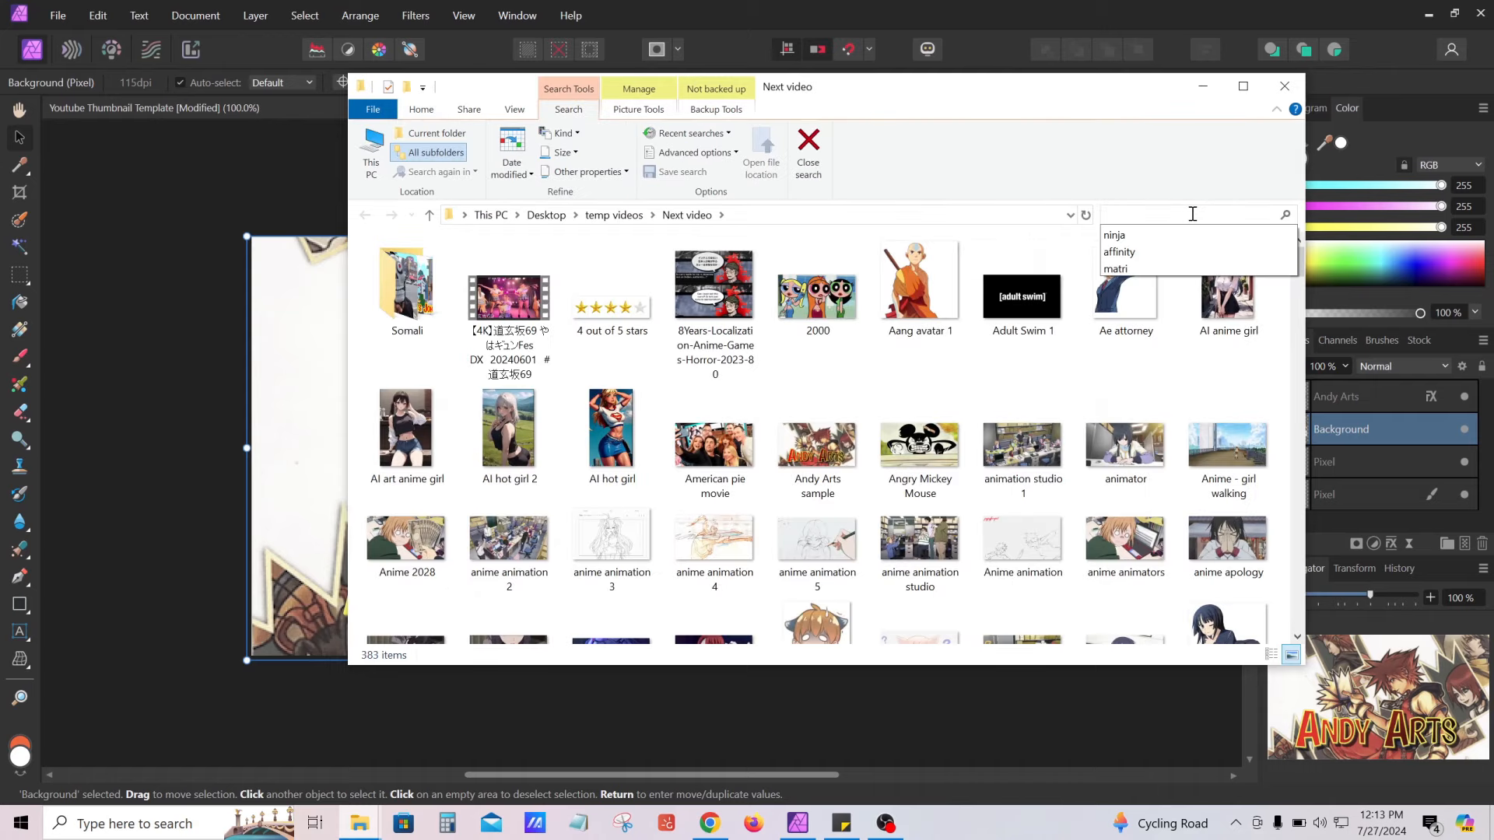
text(andy)
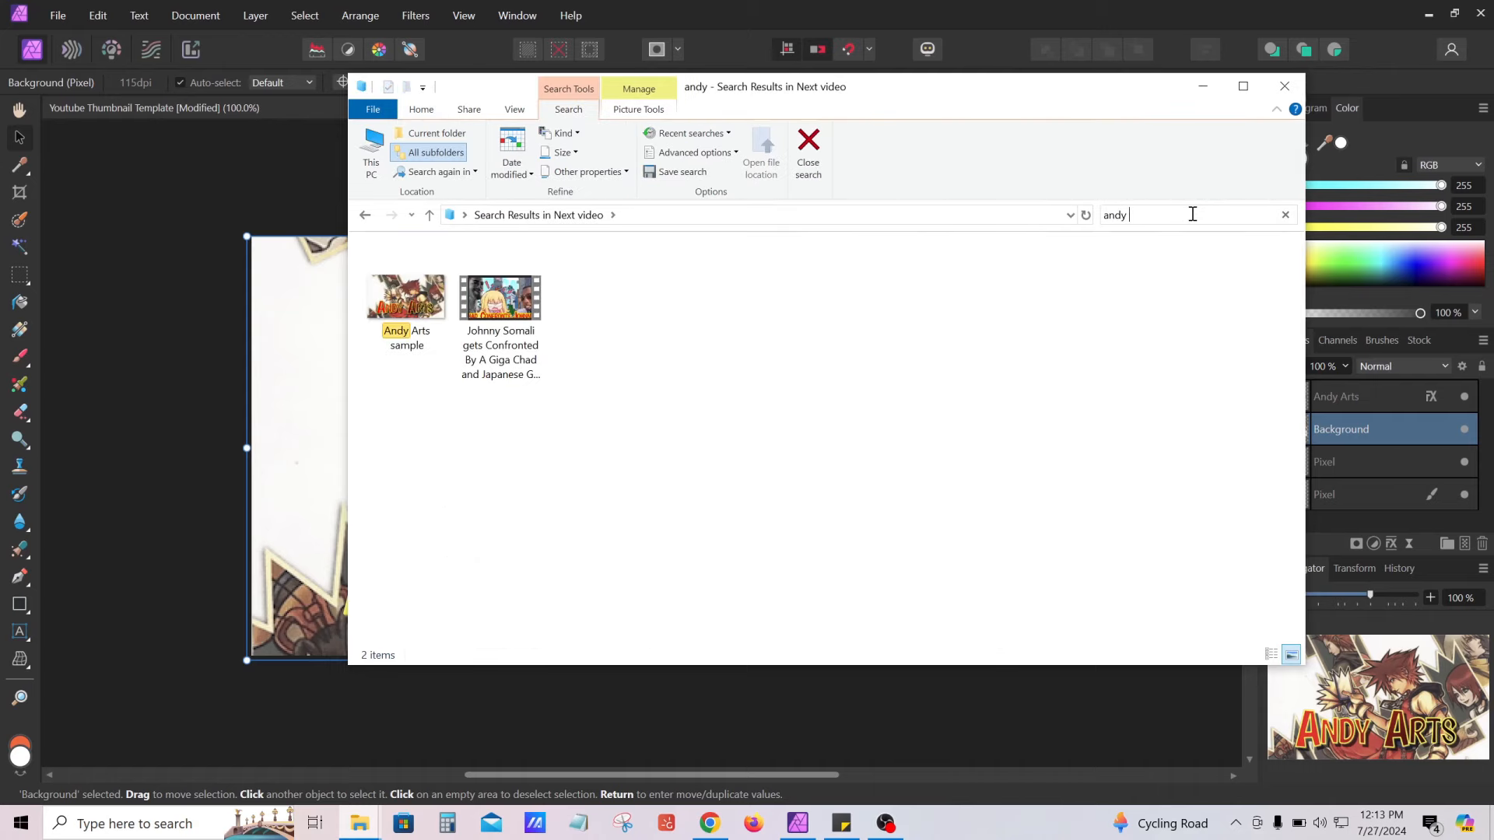
click(416, 308)
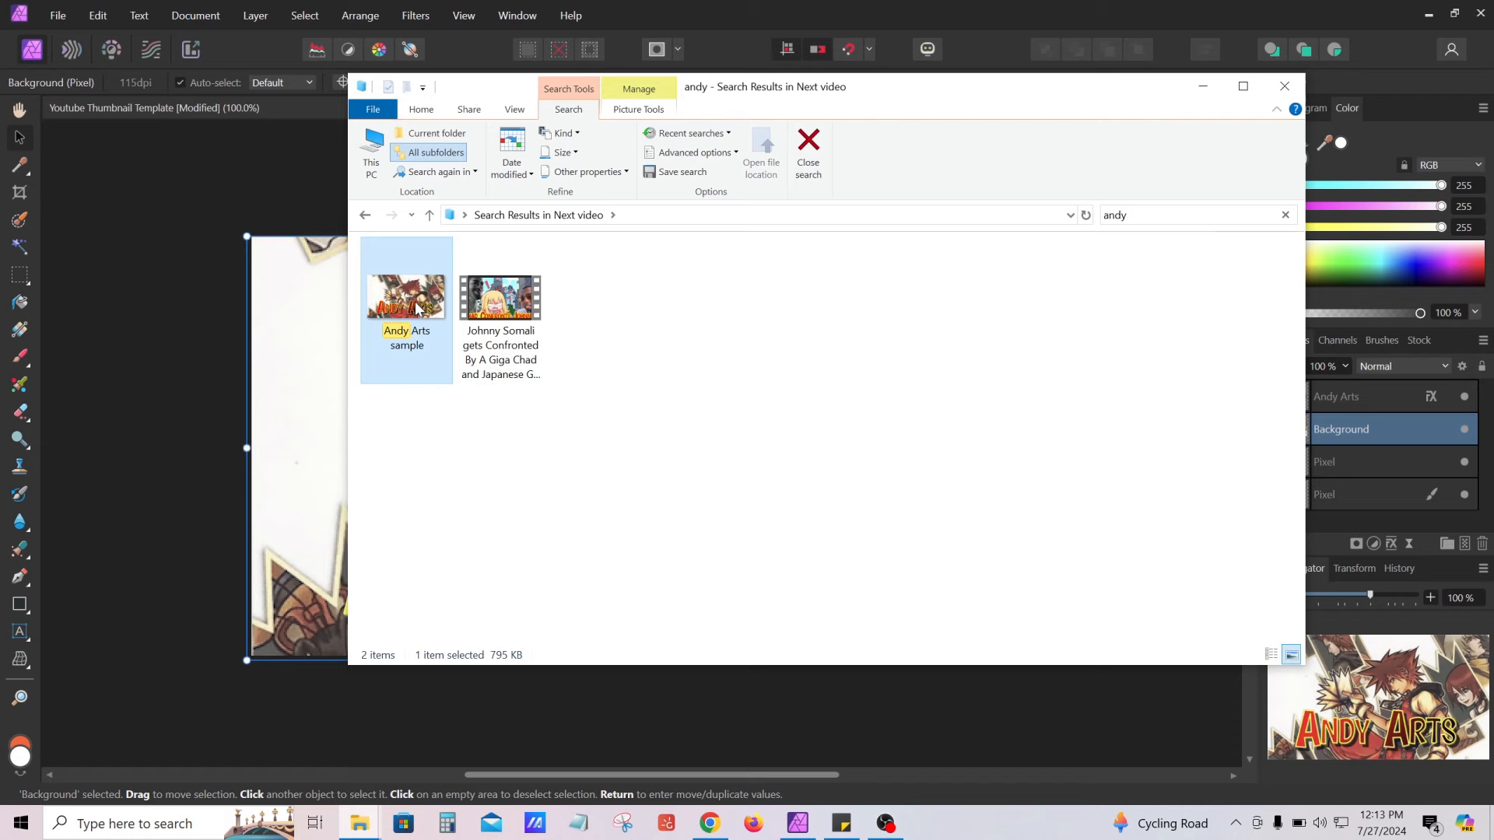
double_click(417, 309)
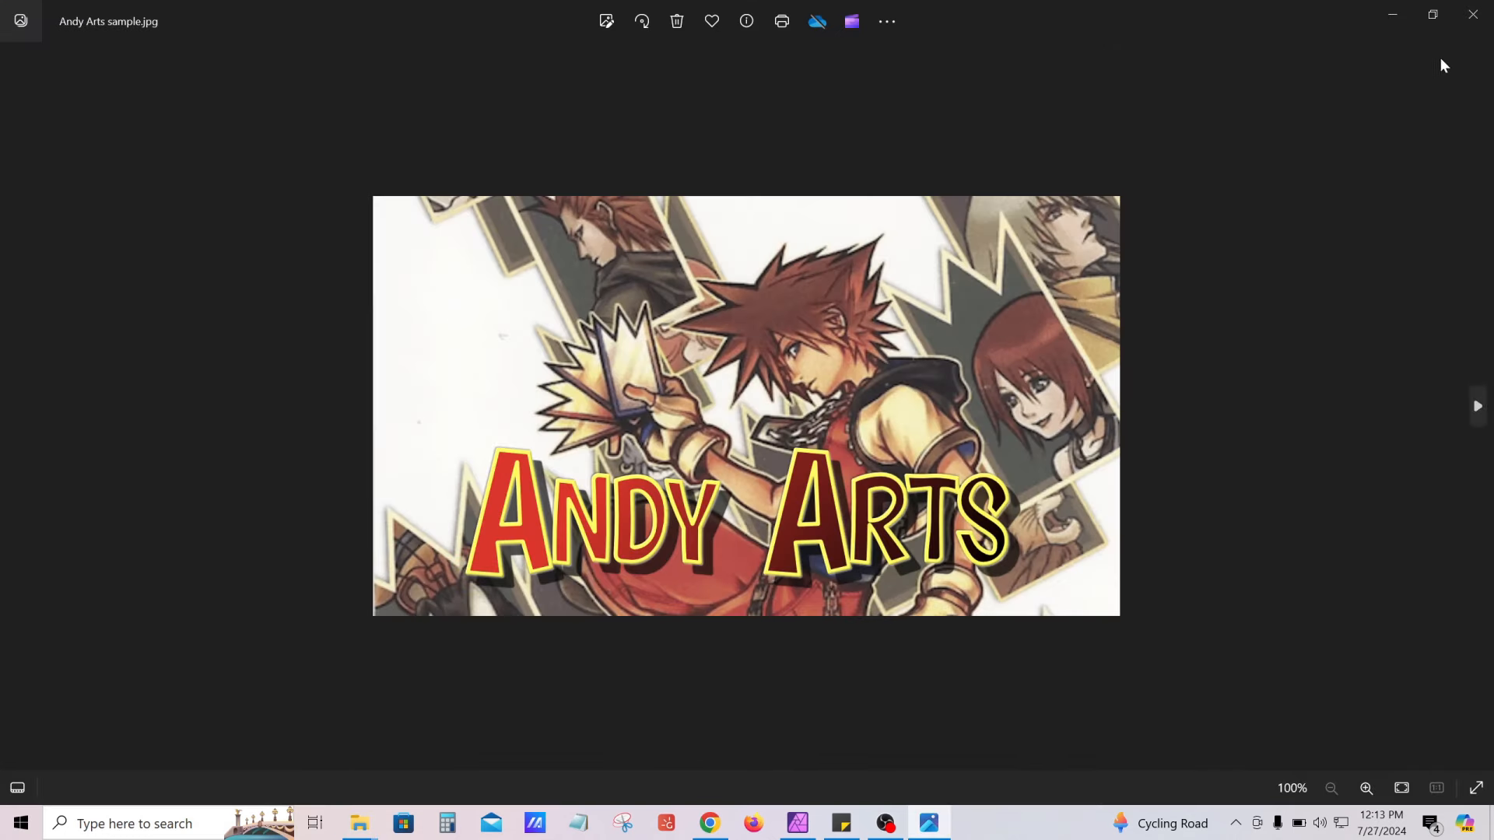
click(1473, 14)
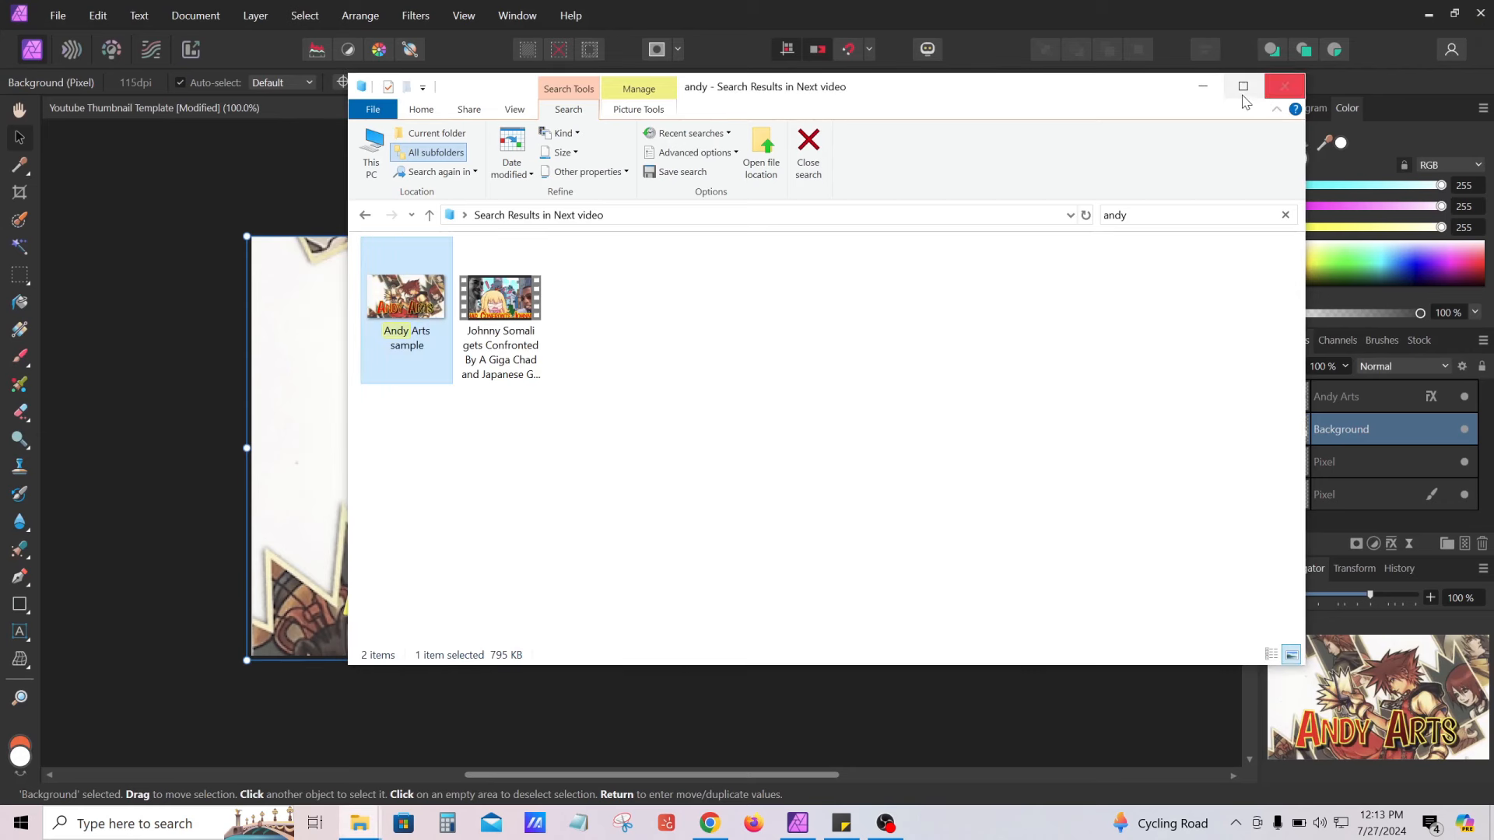
click(365, 216)
click(1203, 86)
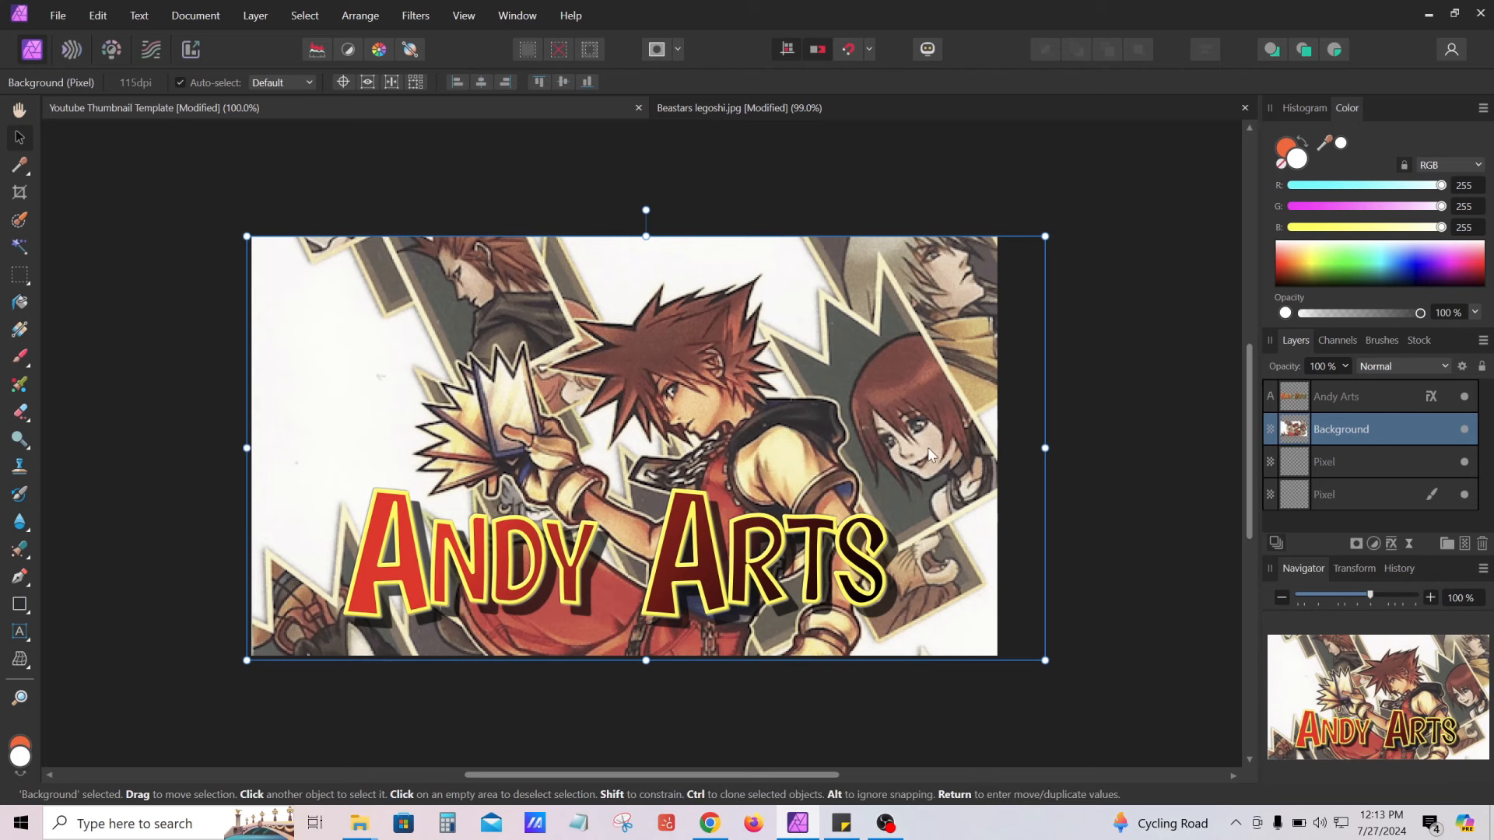
Examine the thumbnail's close-up detail, edit history, Background layer transform values, navigator preview and colour channels
scroll(782, 405, up, 5)
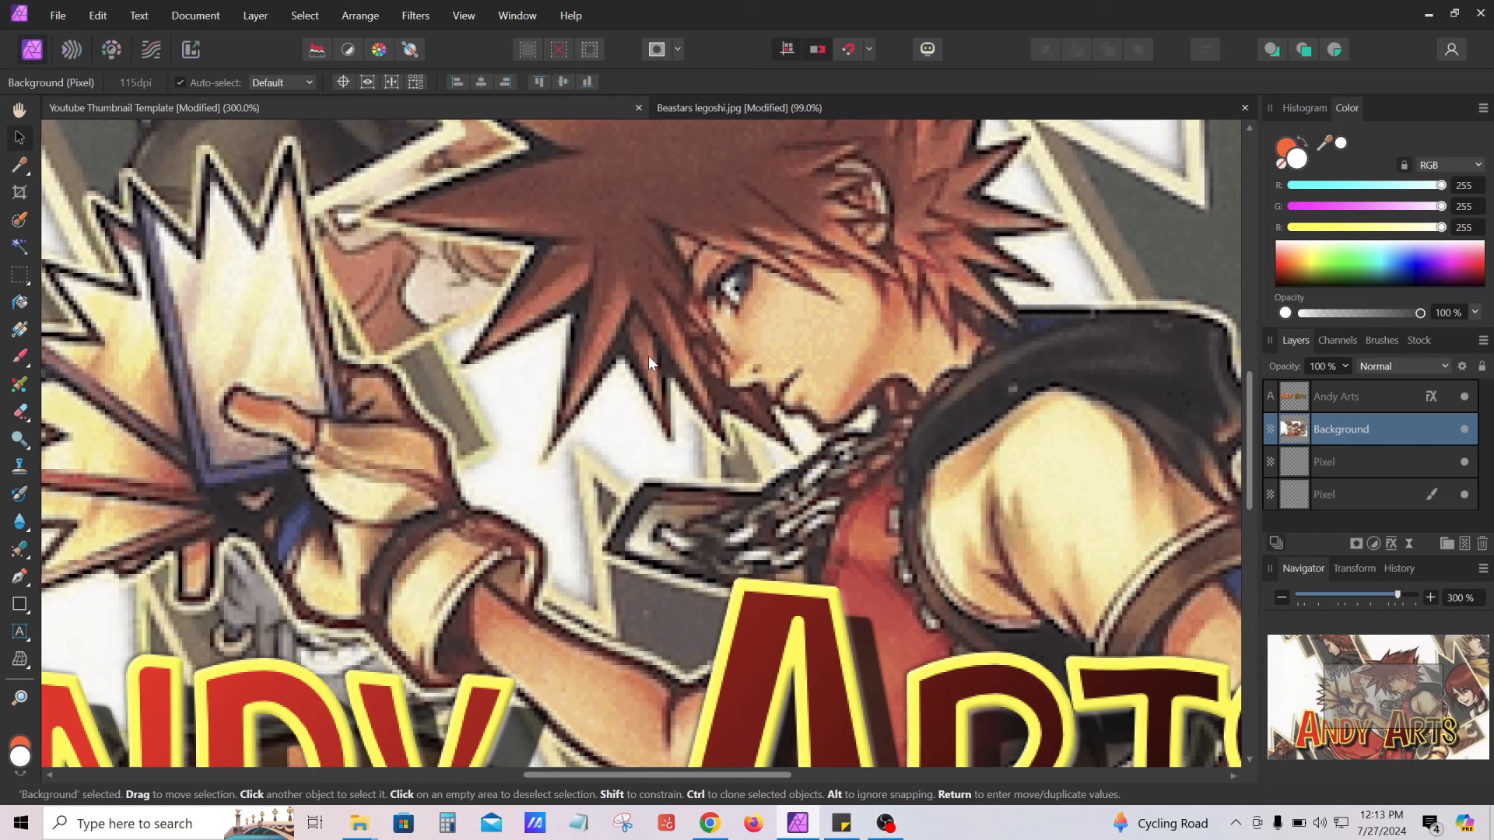
scroll(638, 341, down, 5)
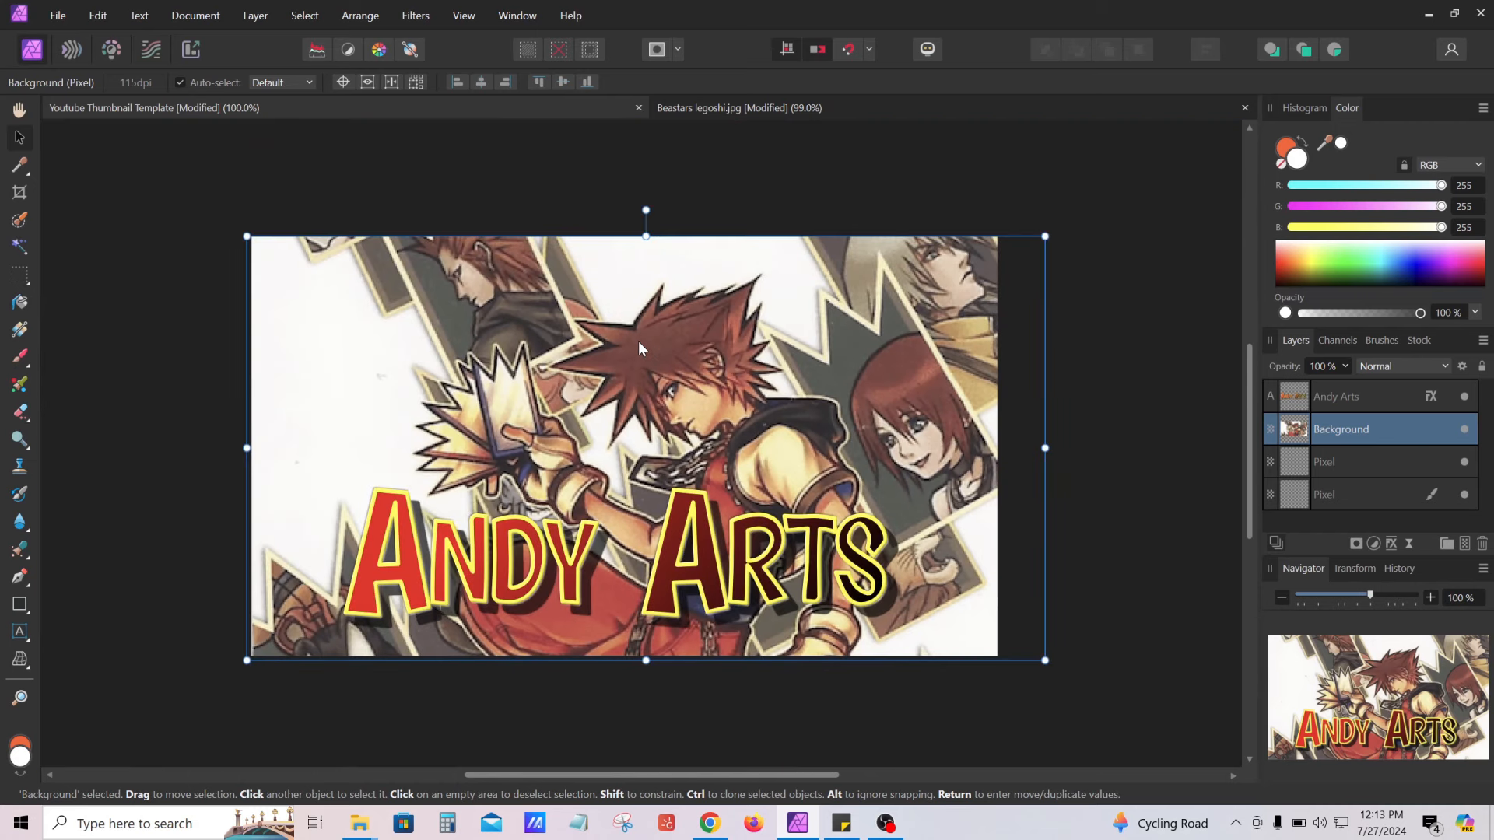
click(1398, 570)
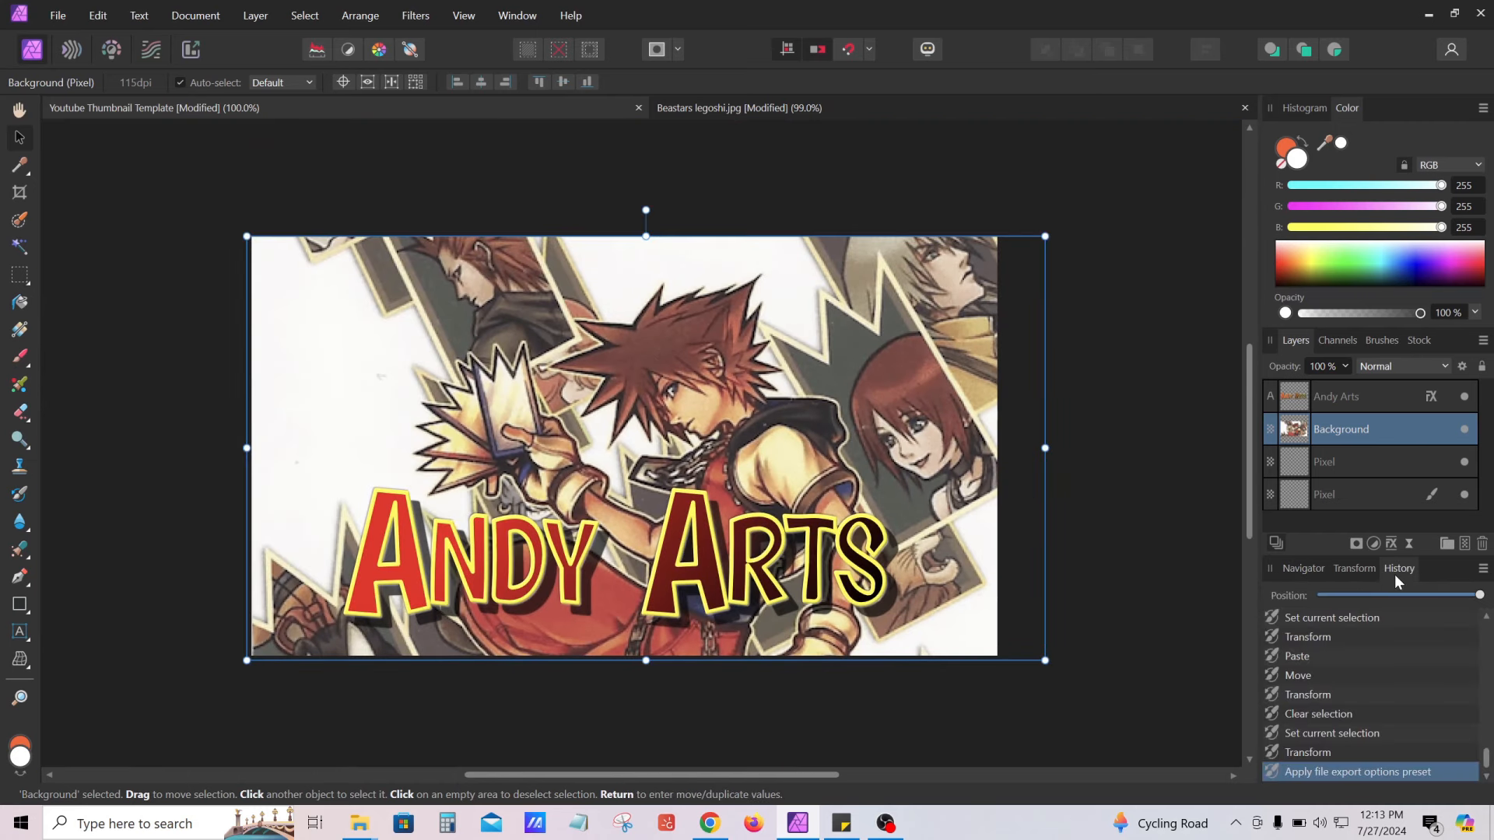
click(1368, 571)
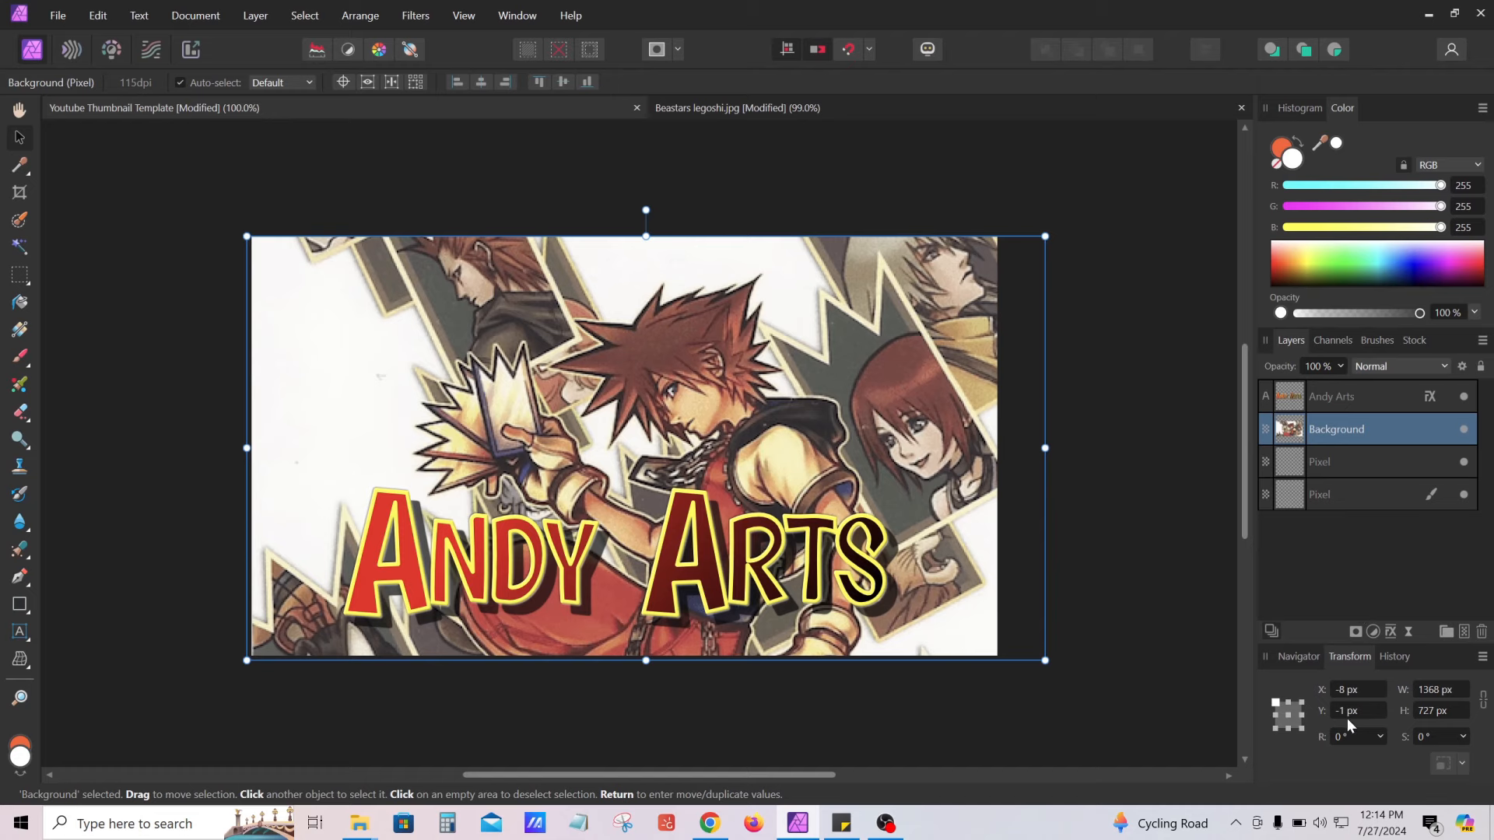
click(1299, 656)
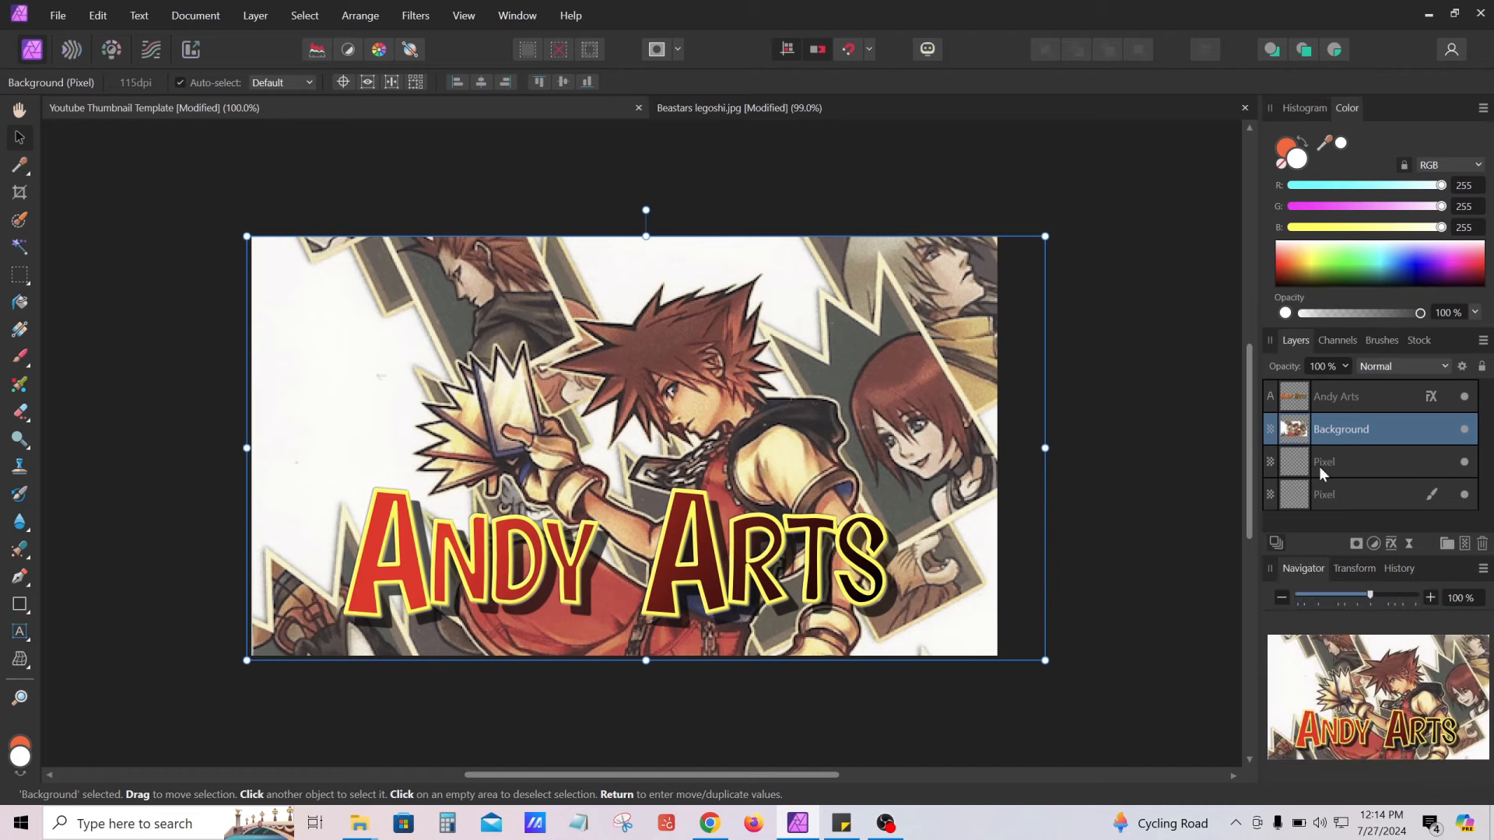
click(1343, 344)
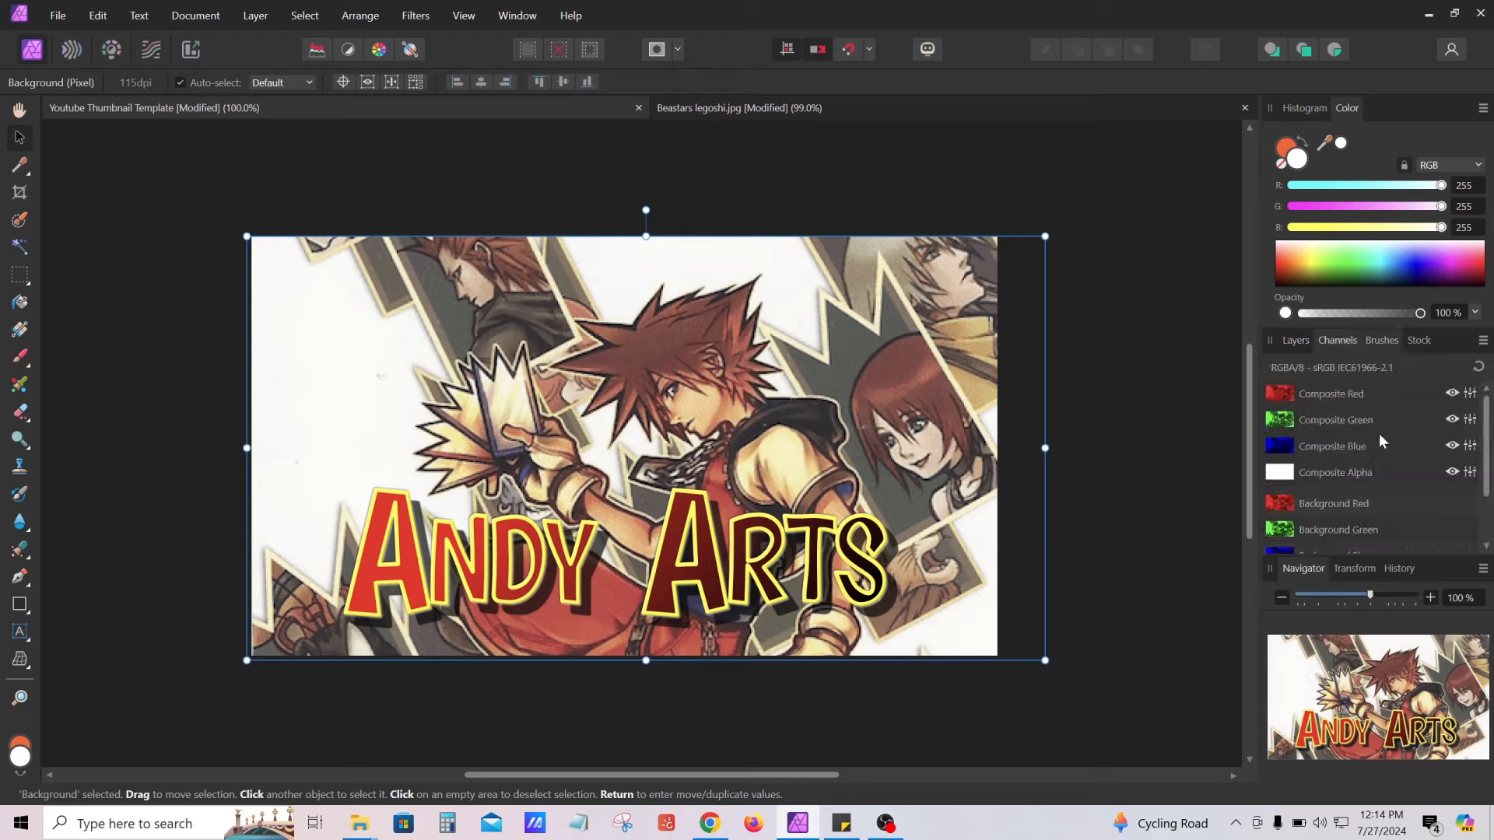
Browse the Acrylics brushes, and look through the upper Pixel, Background and Andy Arts layers
click(1382, 340)
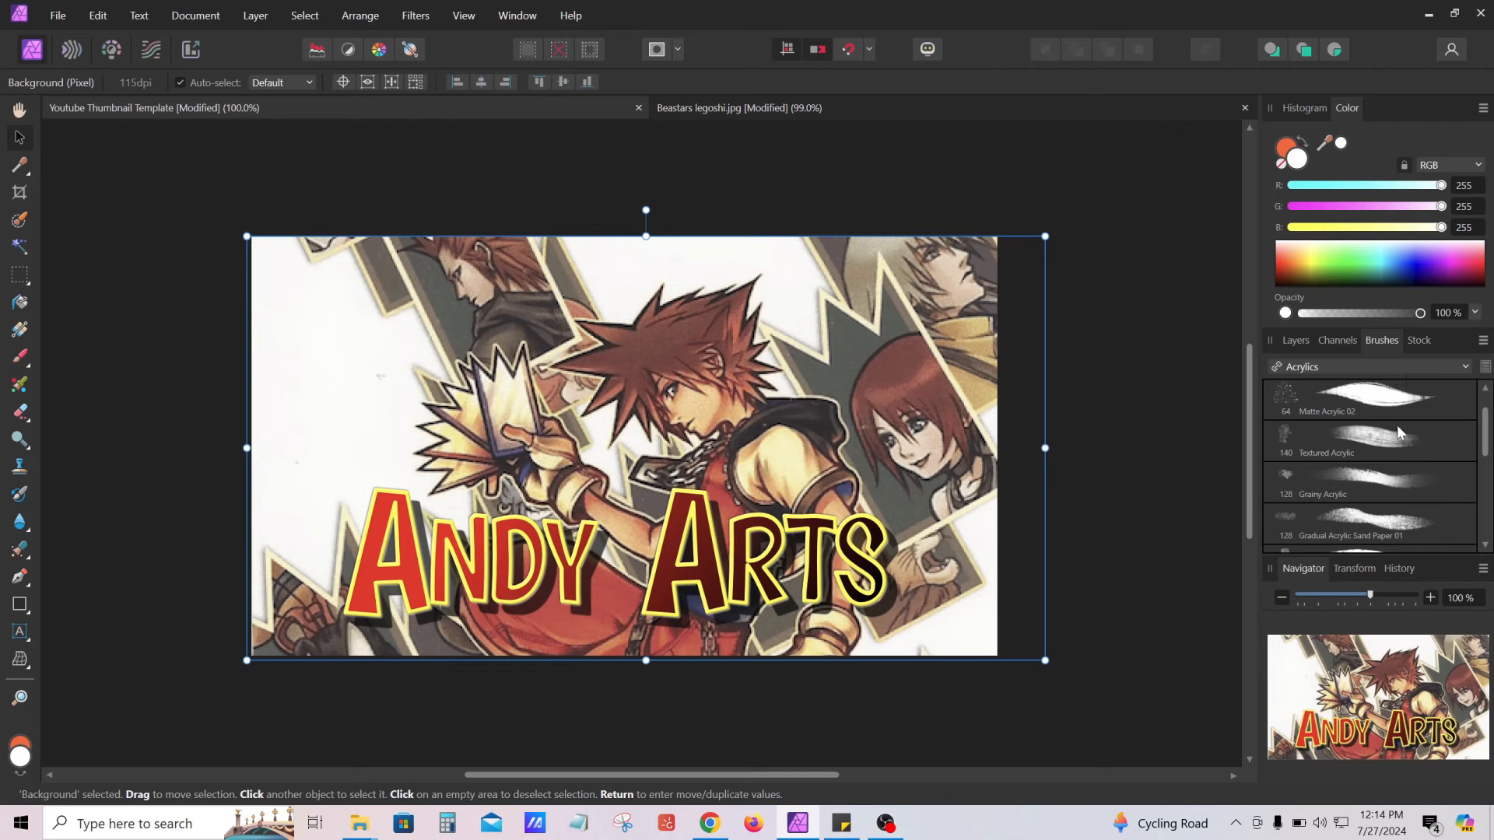
scroll(1488, 428, down, 3)
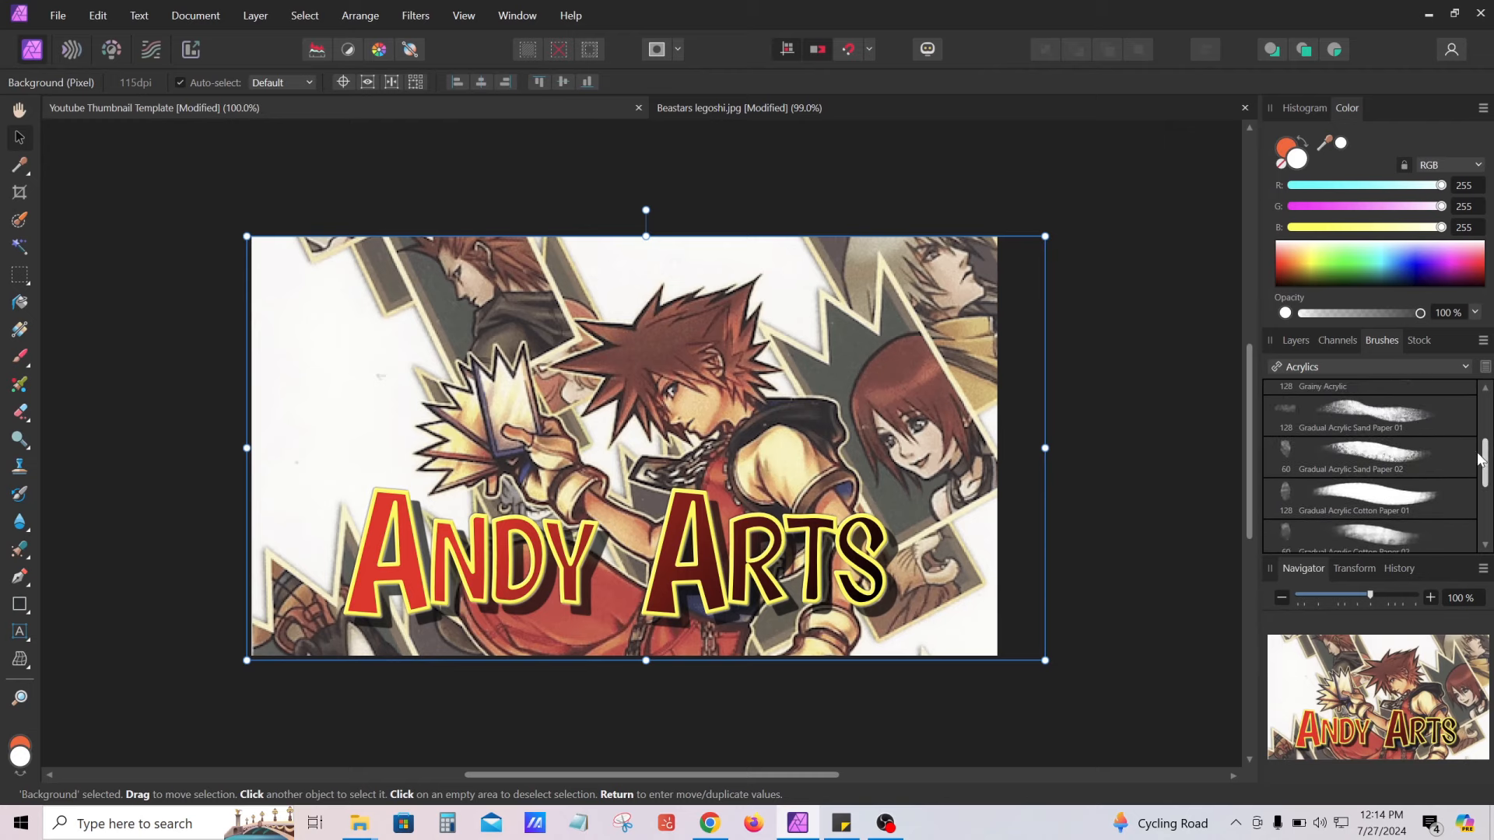
click(1291, 343)
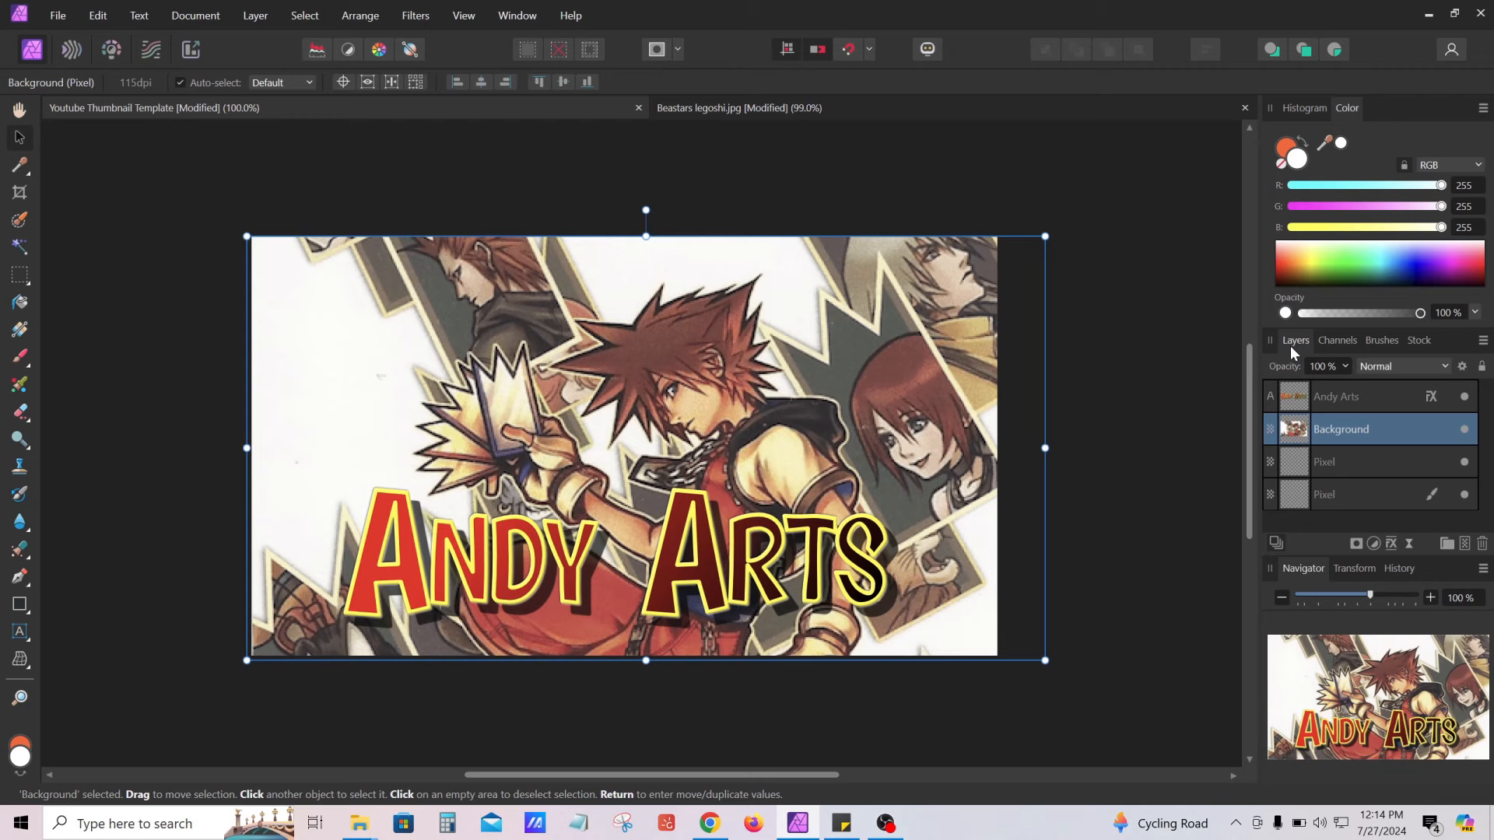
click(1336, 451)
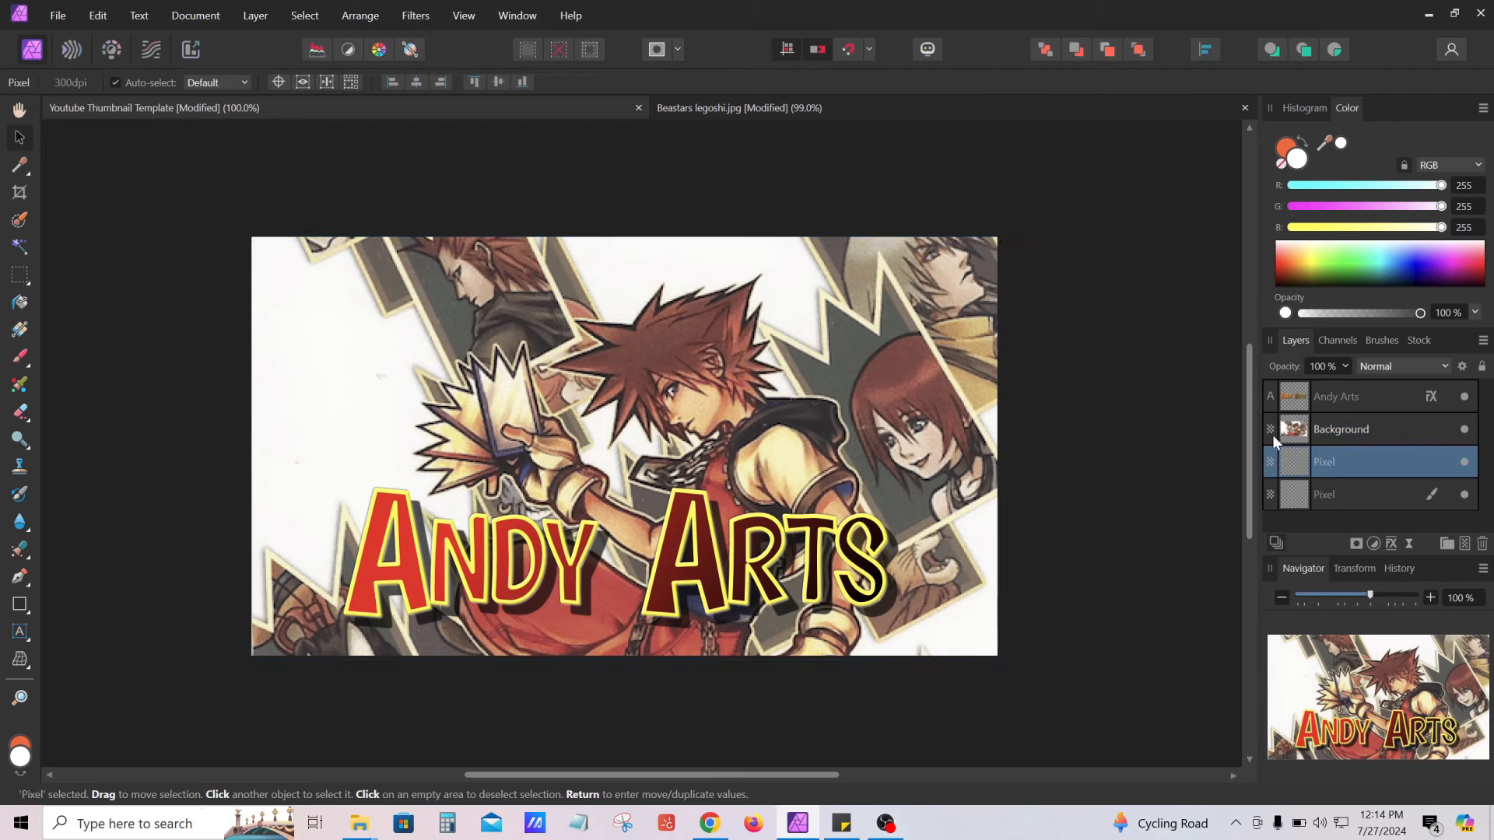
click(1272, 433)
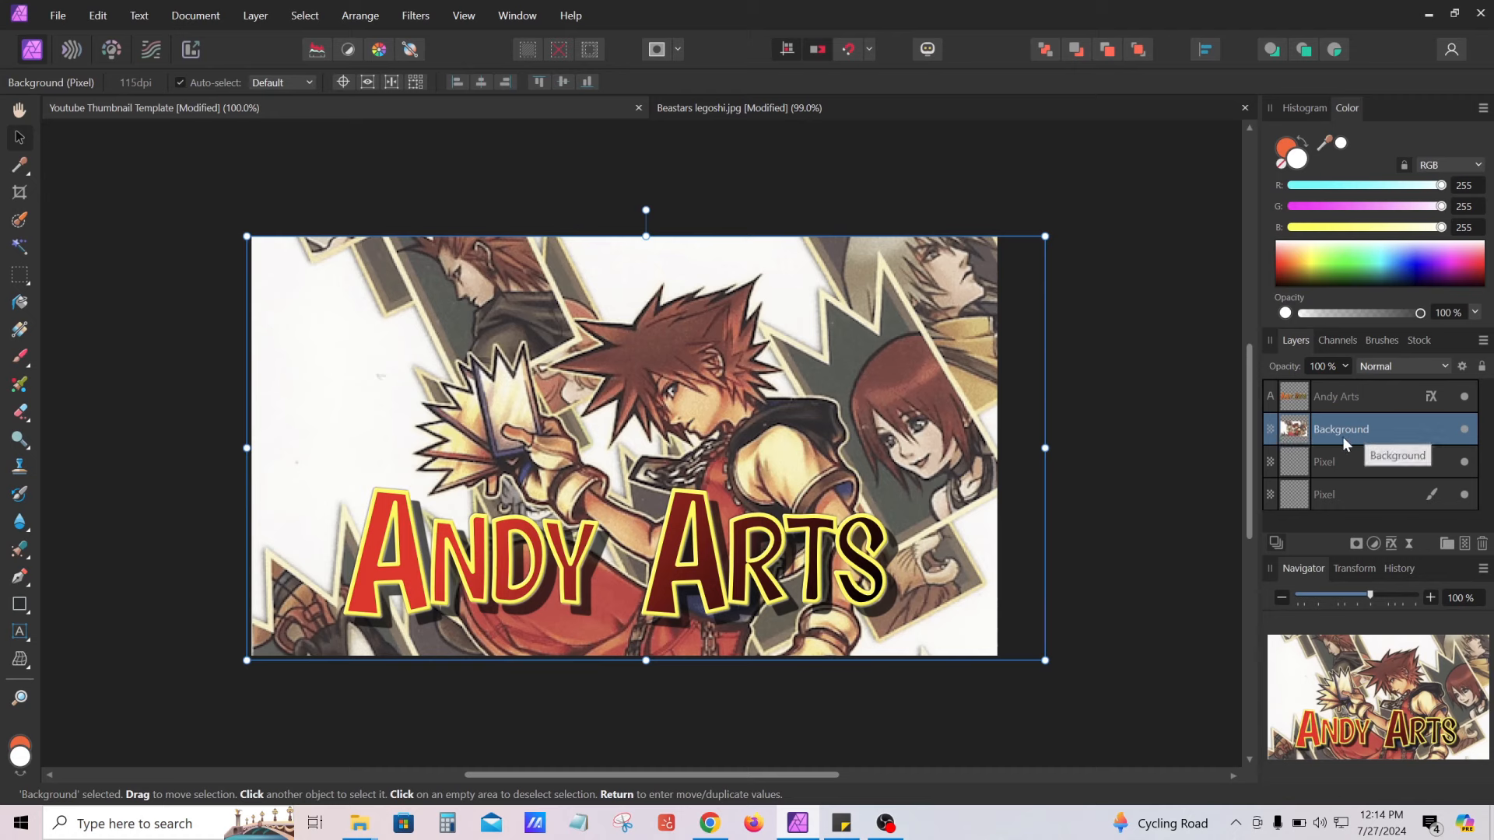
click(1271, 399)
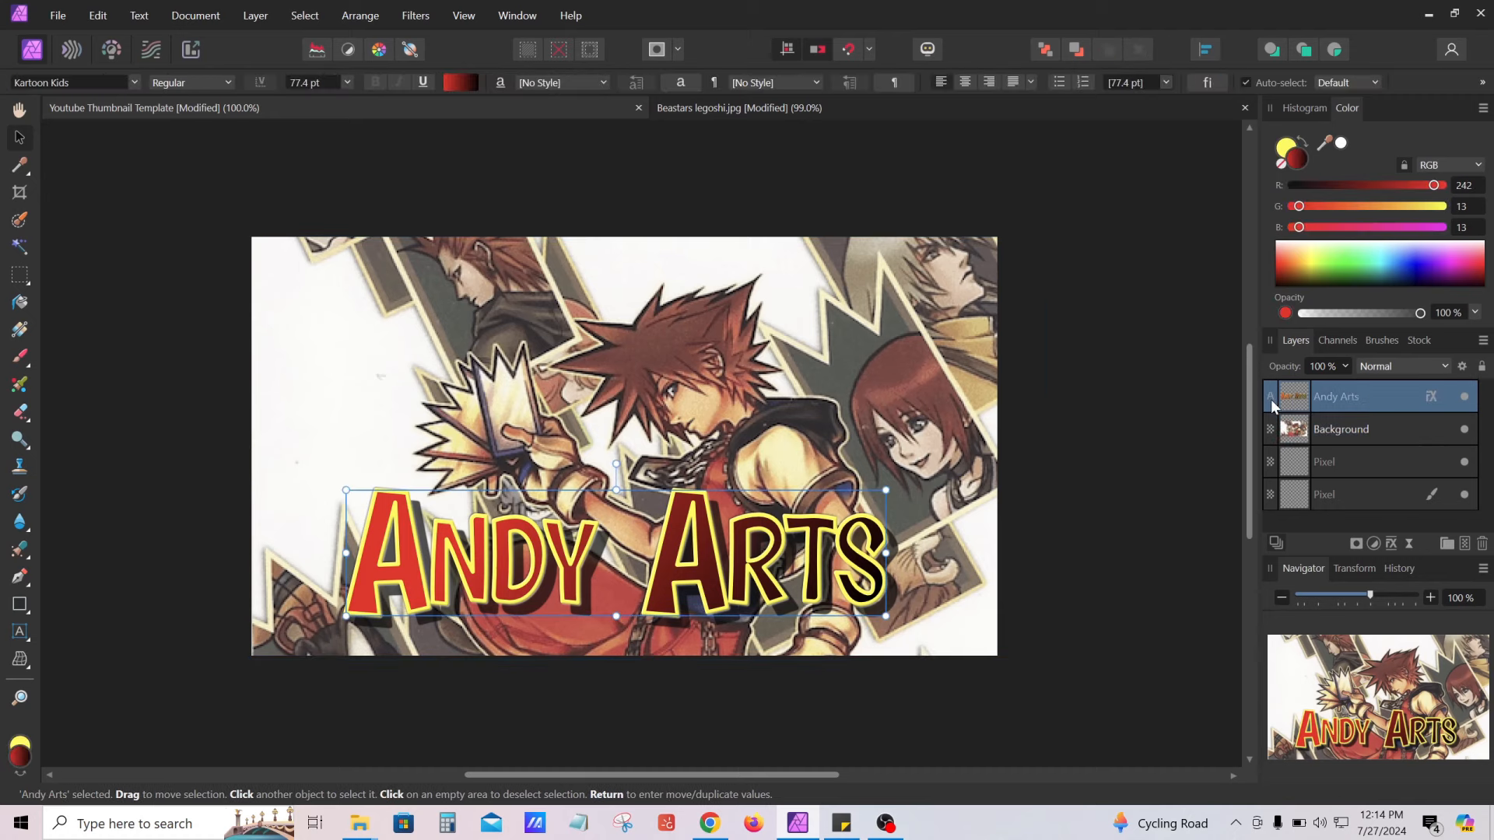
Hide the Andy Arts text and Background layers, and show both again
click(1465, 398)
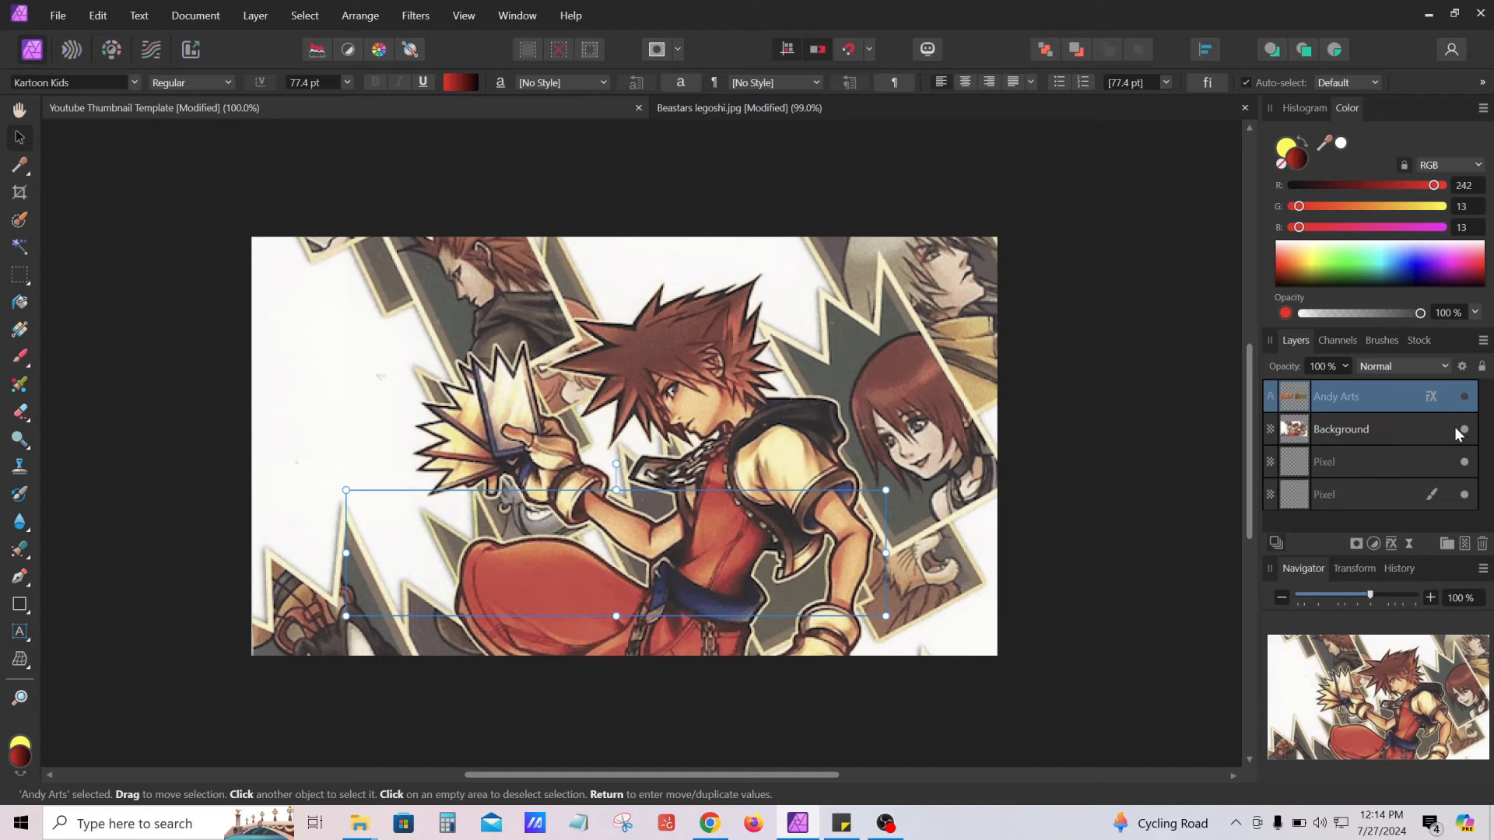
click(1465, 429)
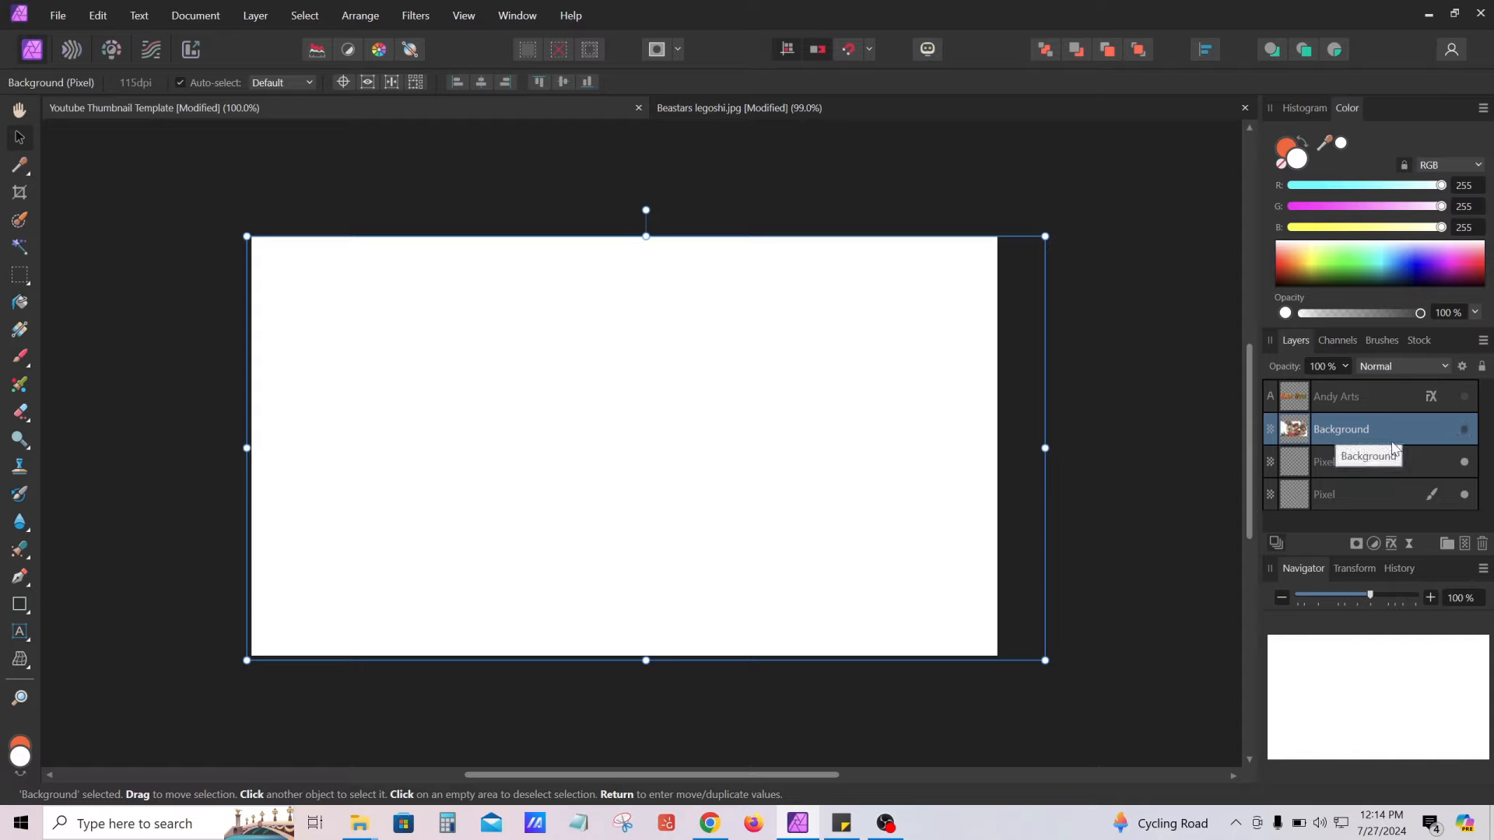
click(1465, 437)
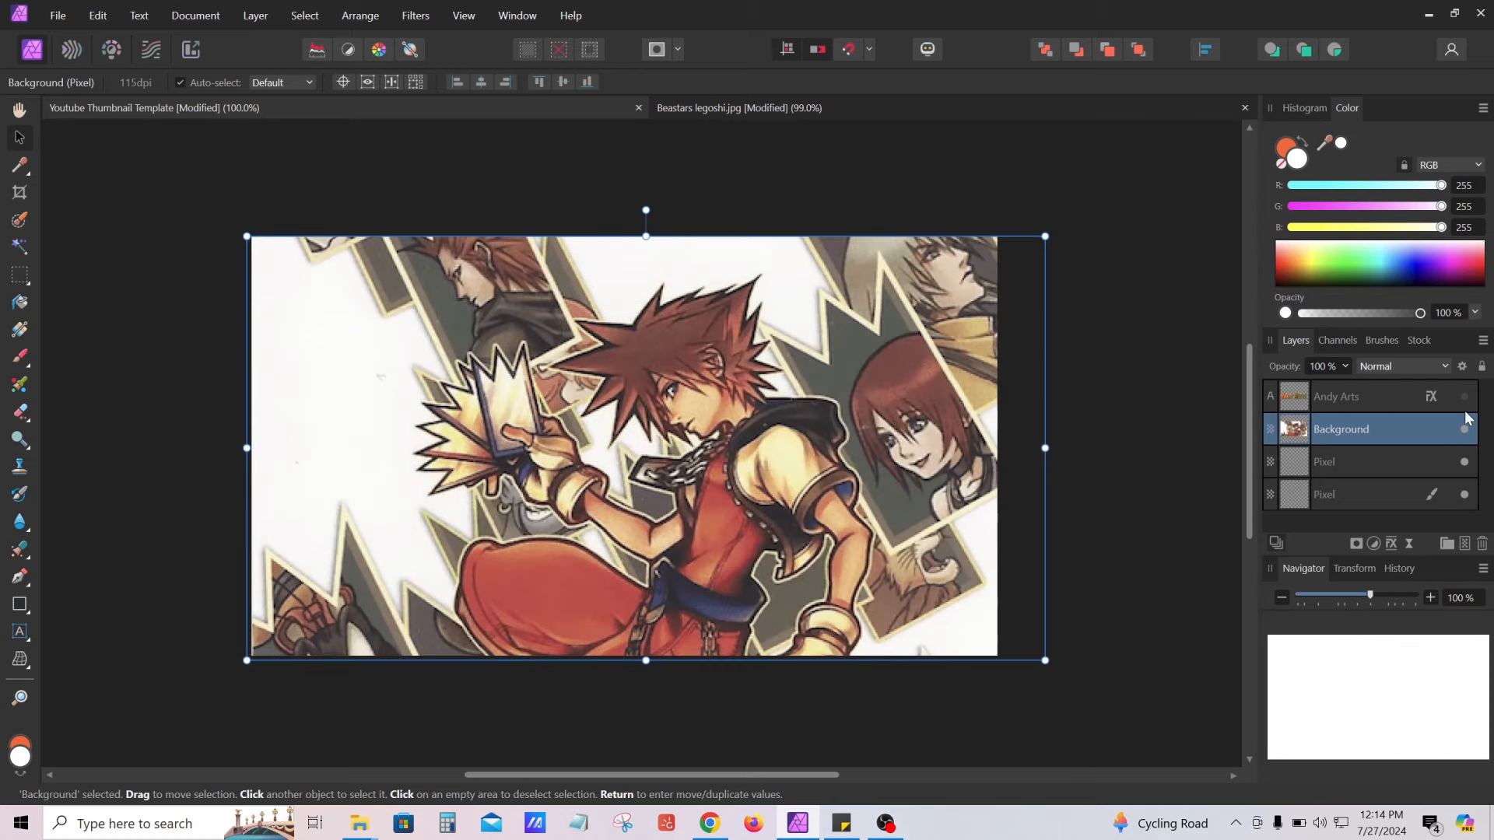
click(1463, 403)
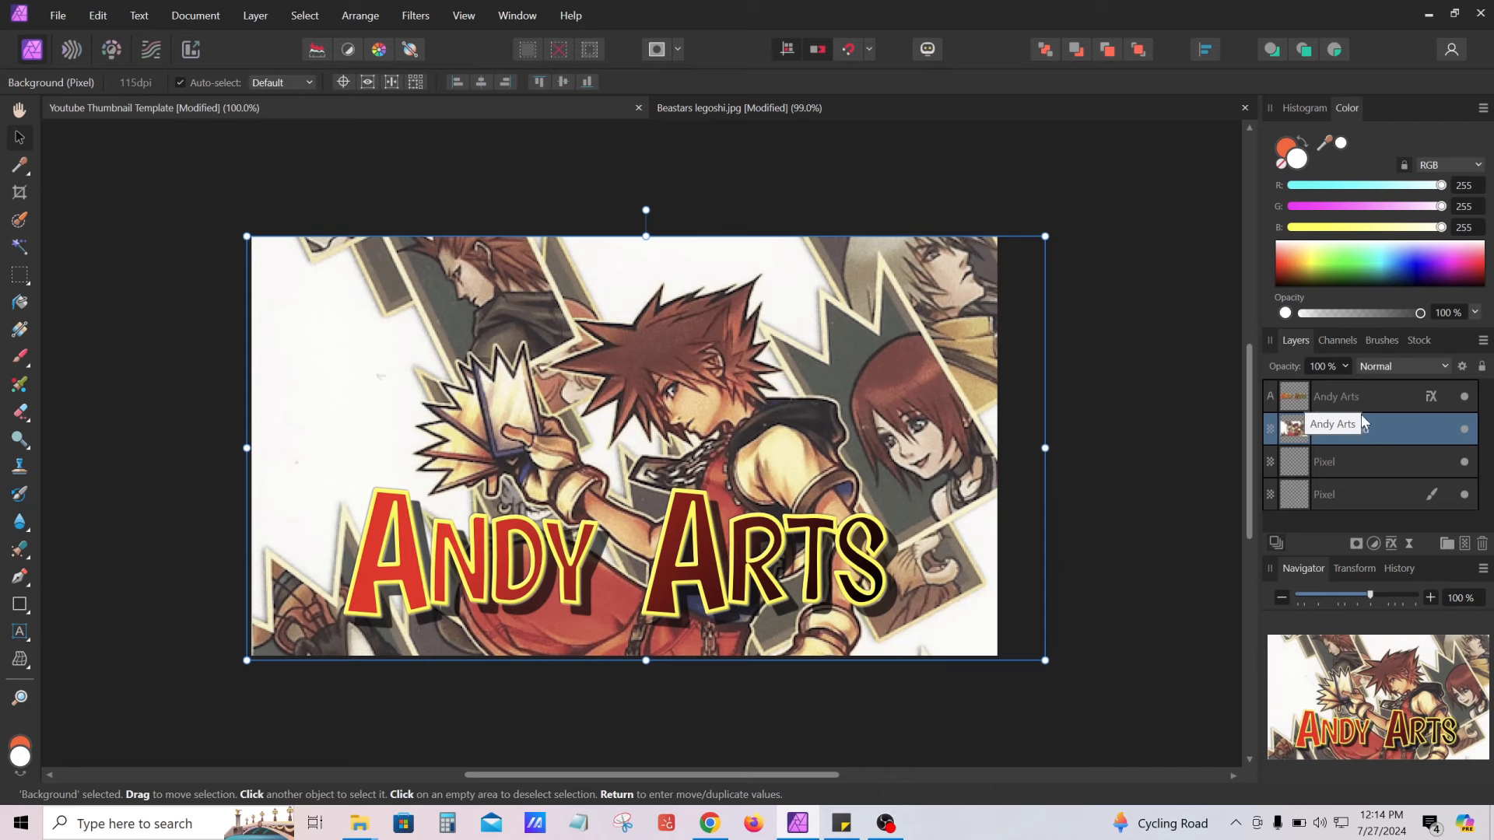
Hide the Andy Arts text and Background layers, and select the upper Pixel layer
click(1465, 398)
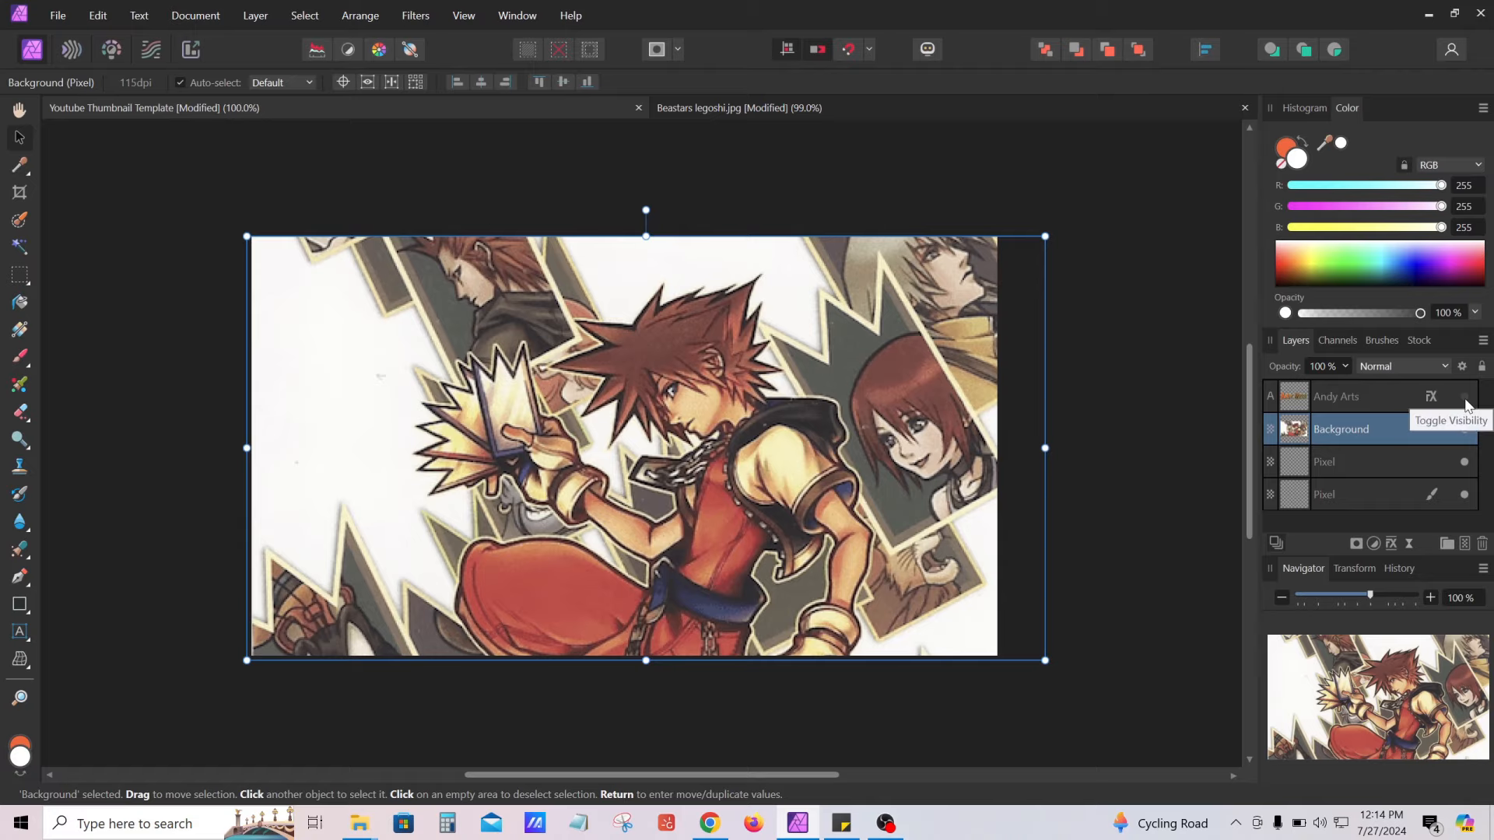
click(1465, 429)
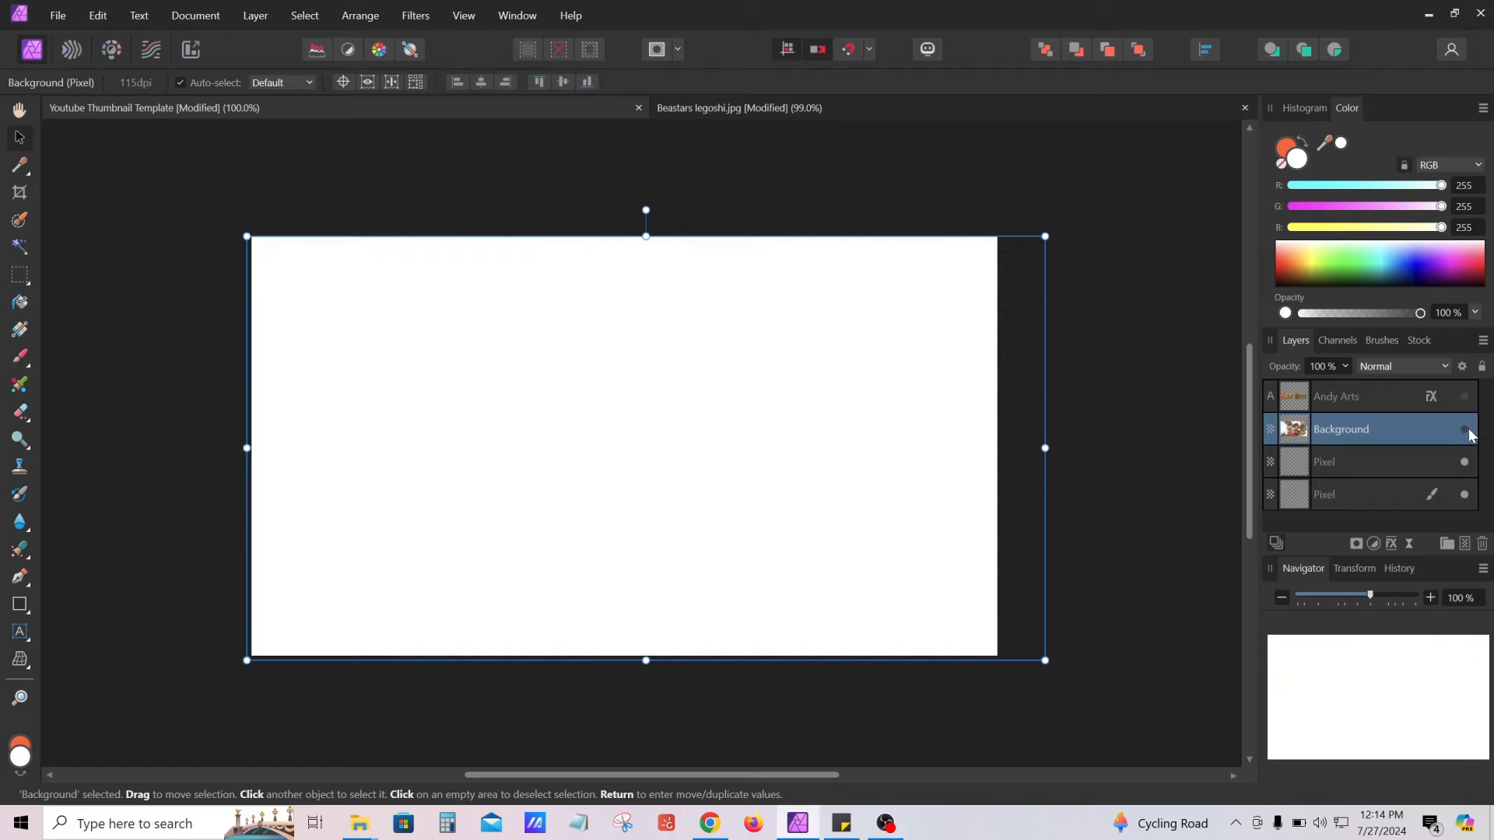
click(1417, 459)
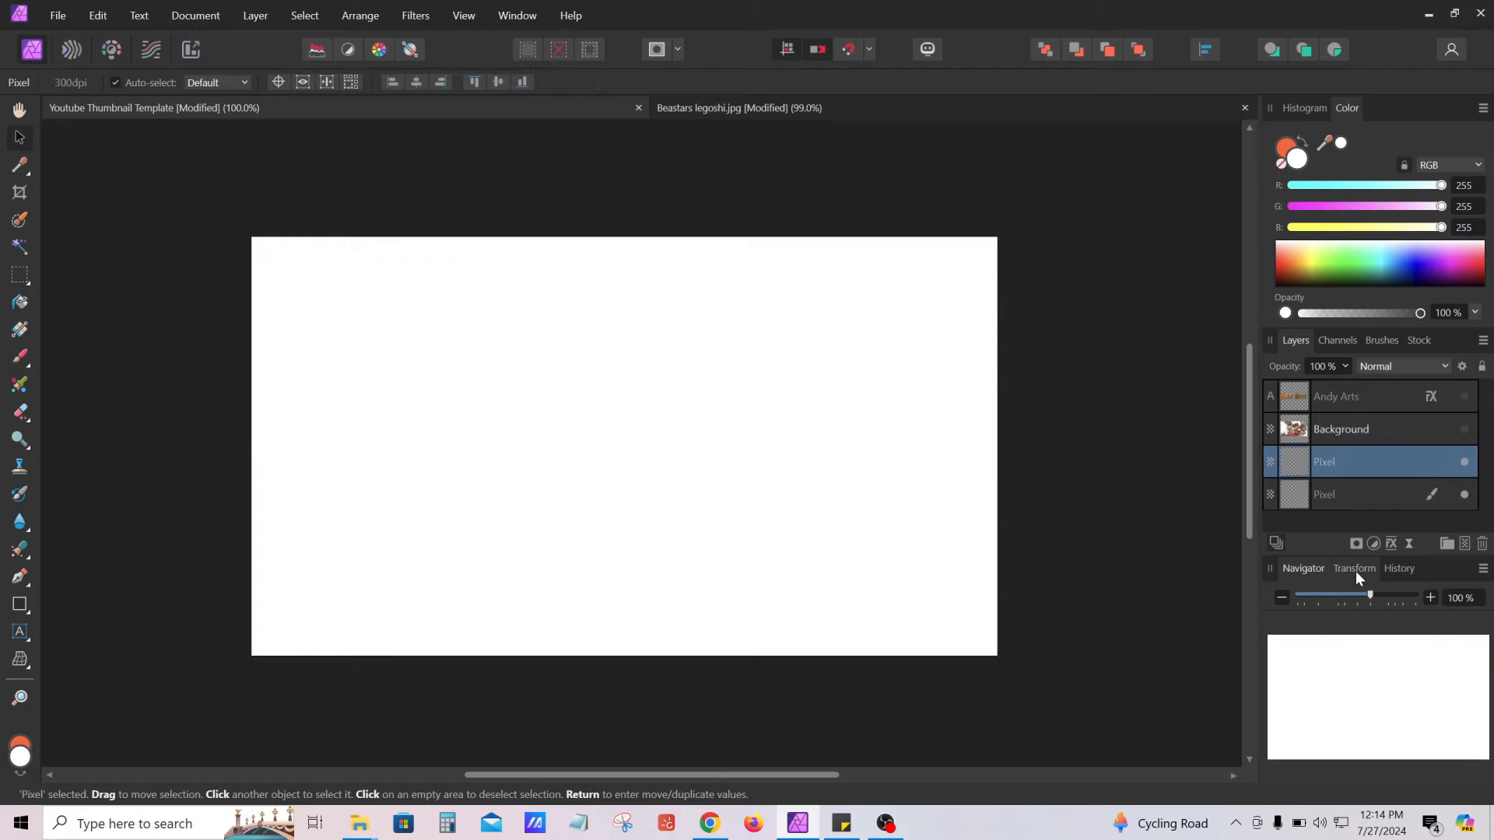
Select the Gradual Acrylic Cotton Paper 01 brush, try a stroke on the canvas, and view the brush's general settings
click(1378, 347)
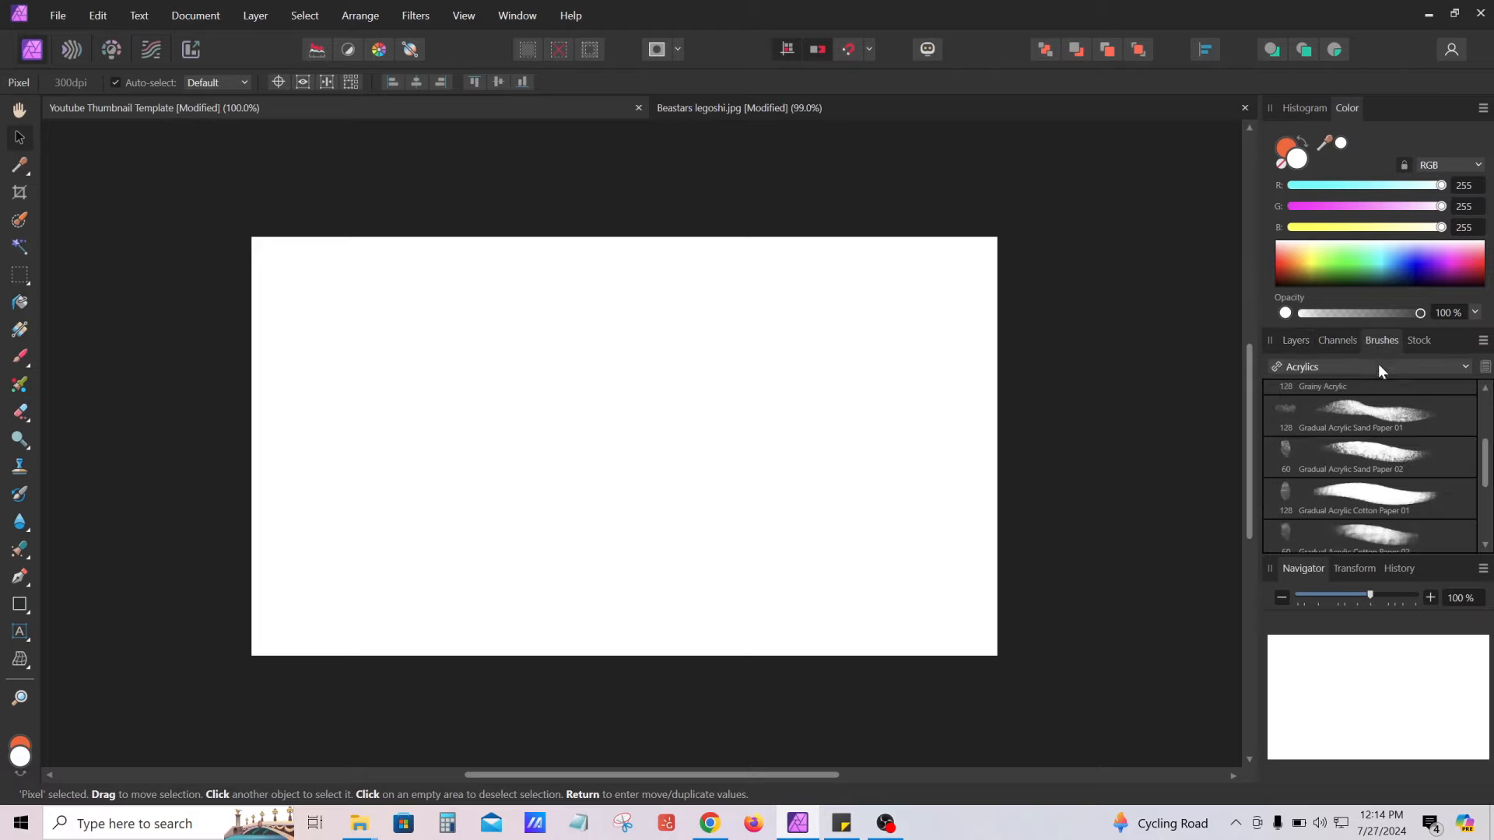
click(1365, 498)
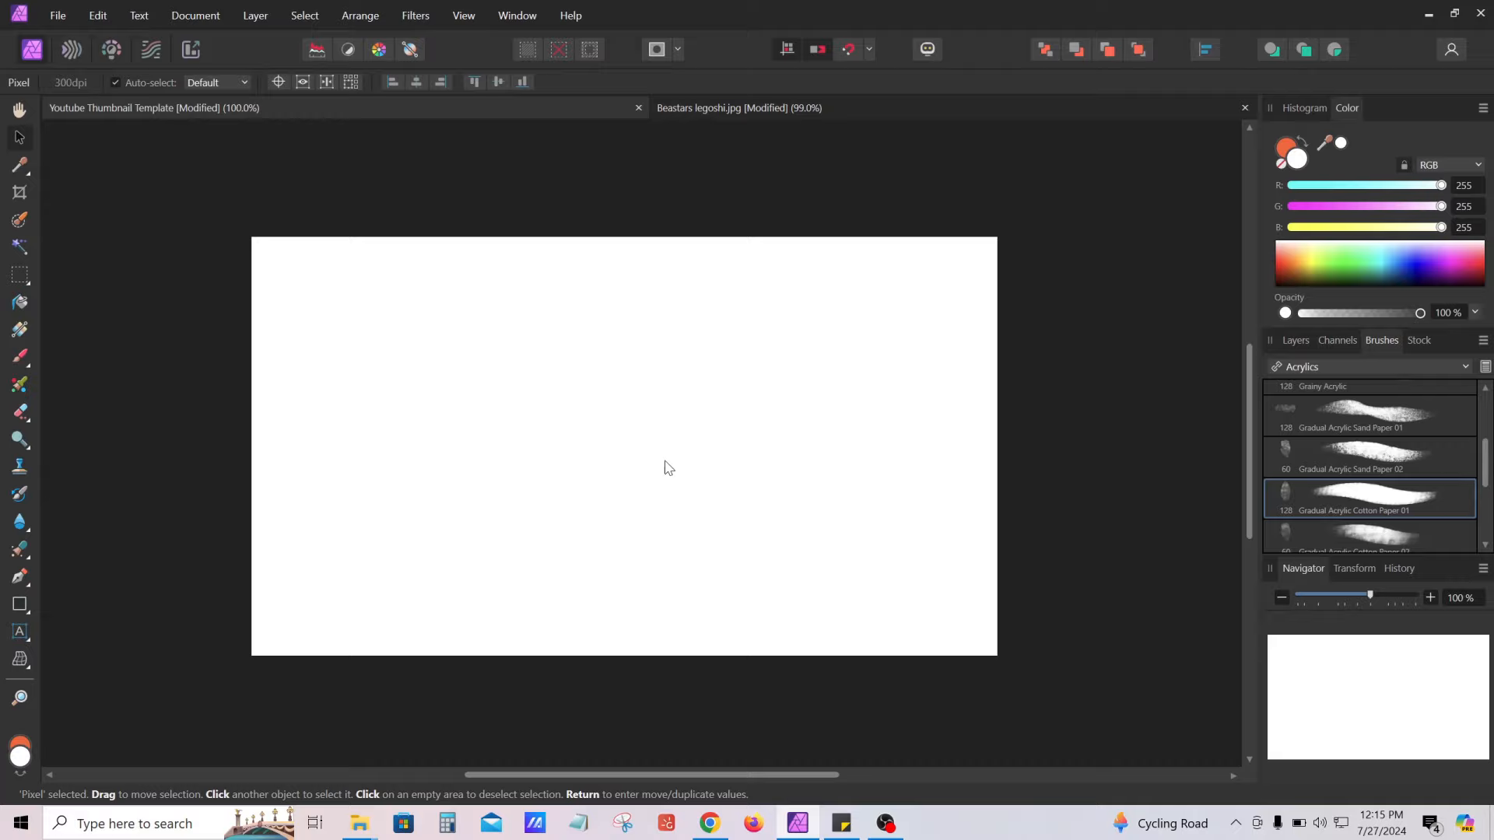
drag(624, 435, 587, 449)
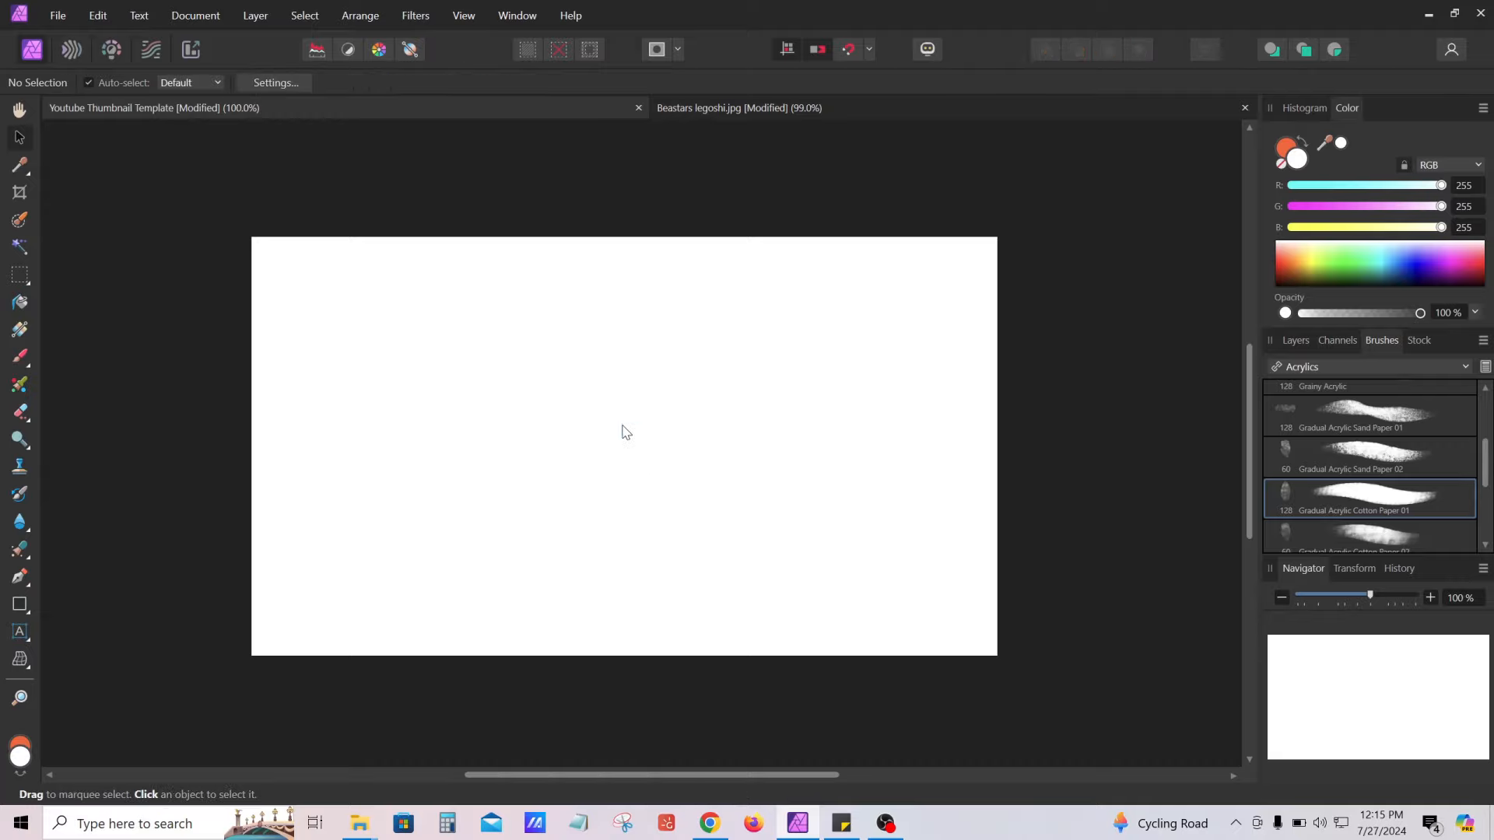
double_click(1381, 495)
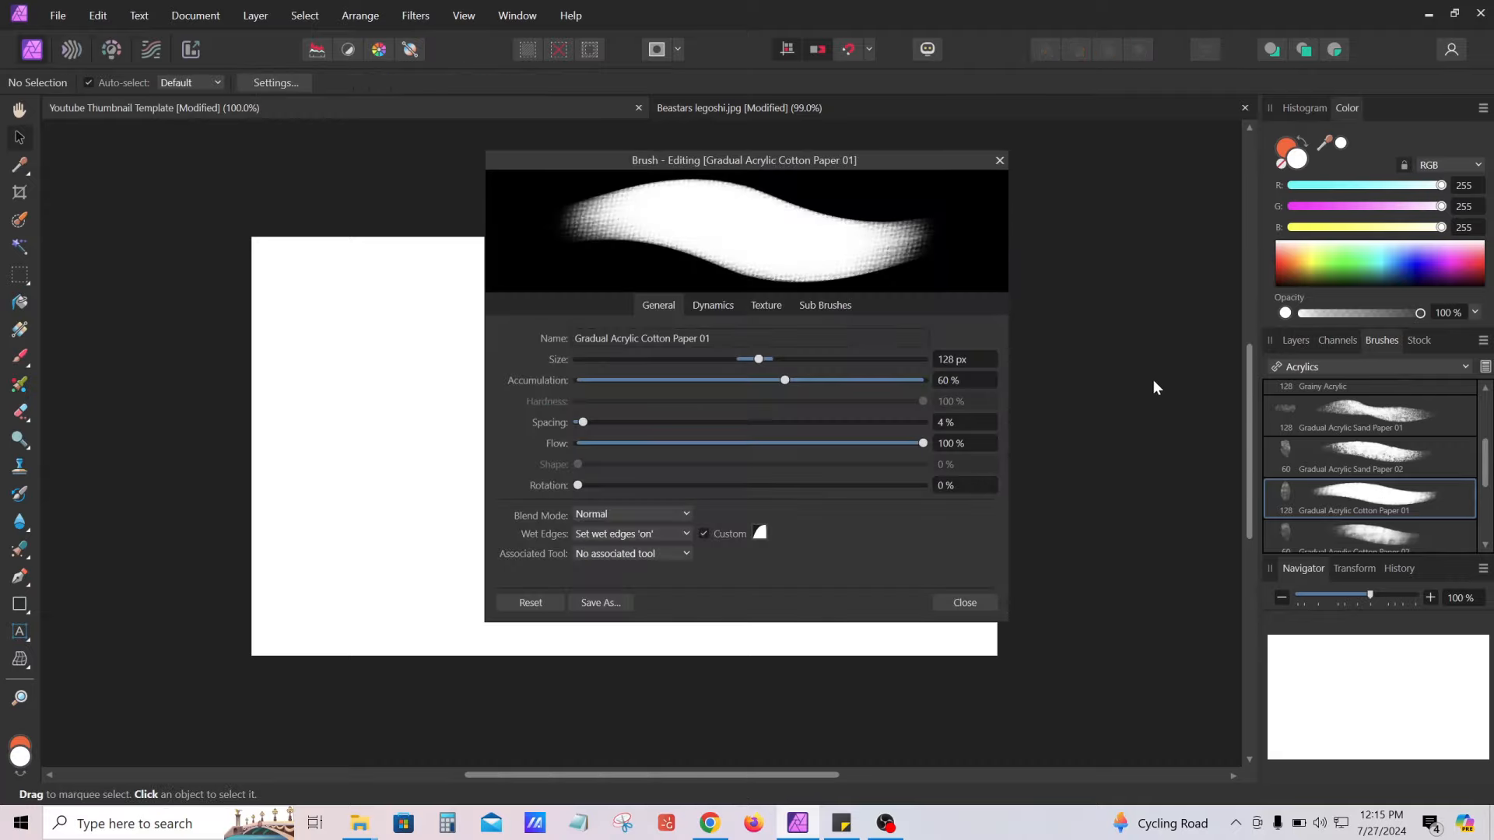
click(942, 602)
Move the upper Pixel layer above the Andy Arts text layer, to the top of the layer stack
click(1293, 345)
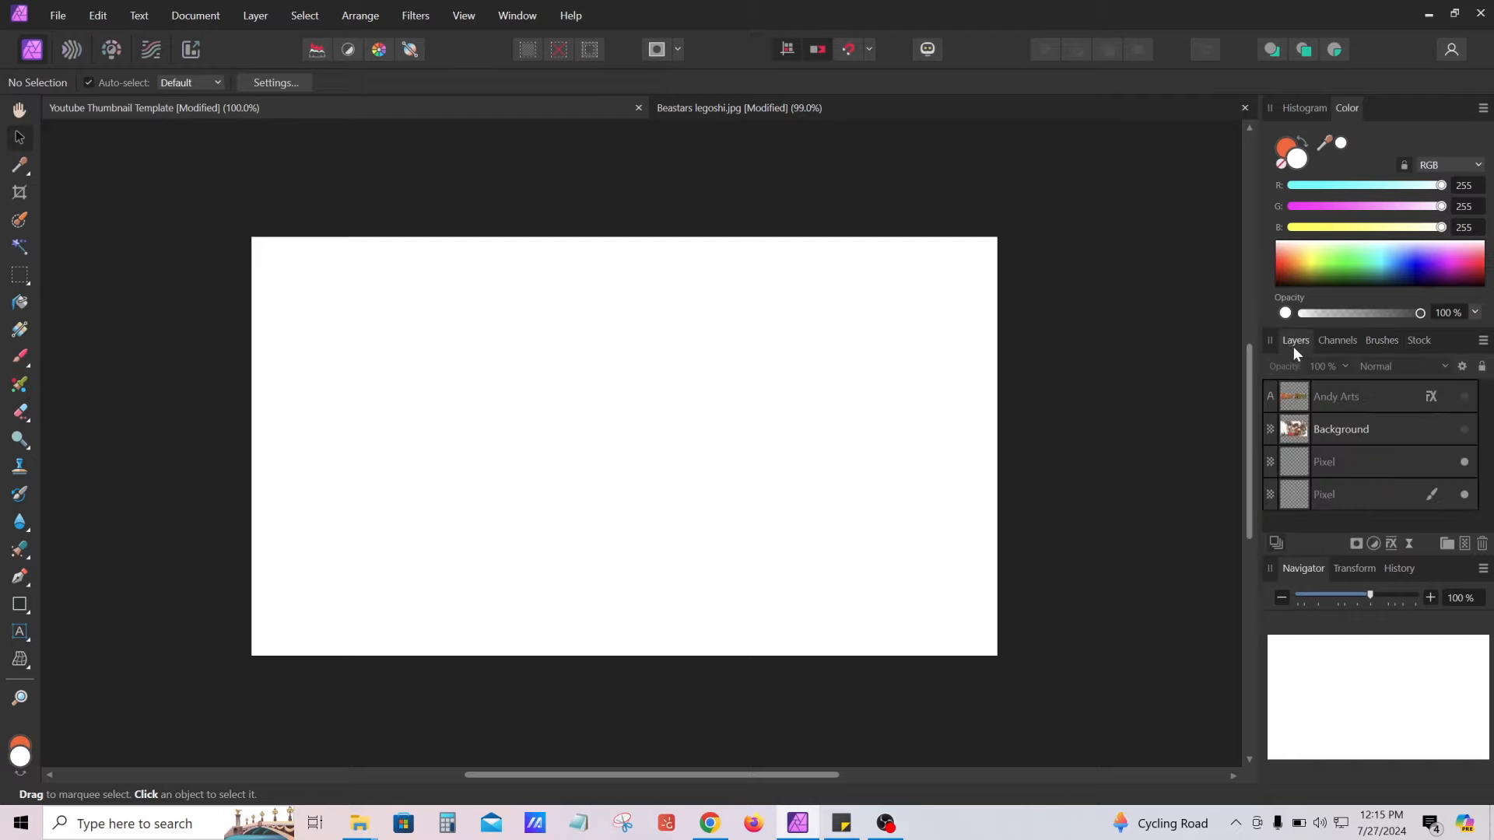
click(1349, 493)
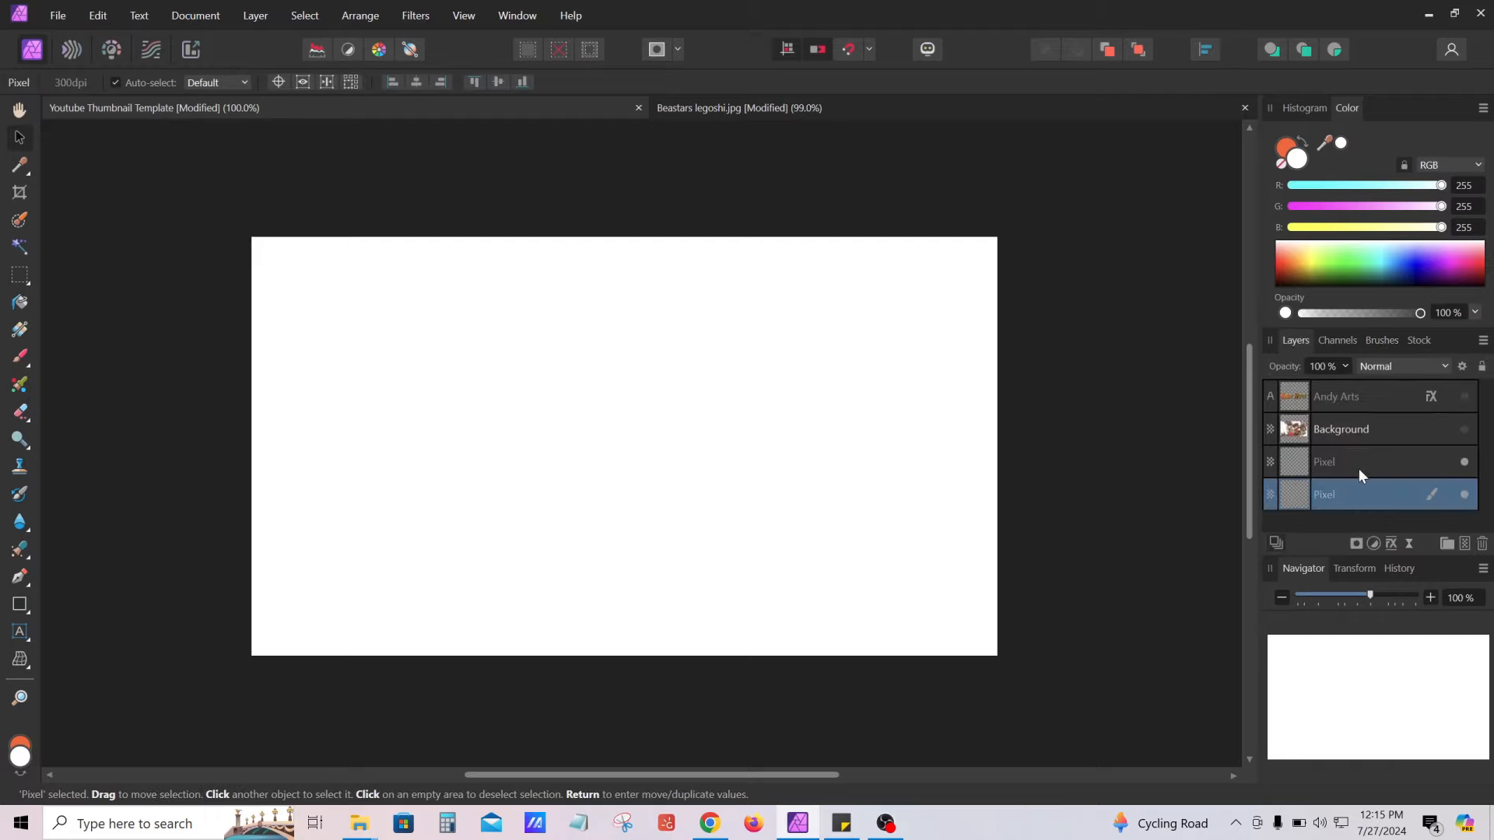
drag(1358, 468, 1356, 400)
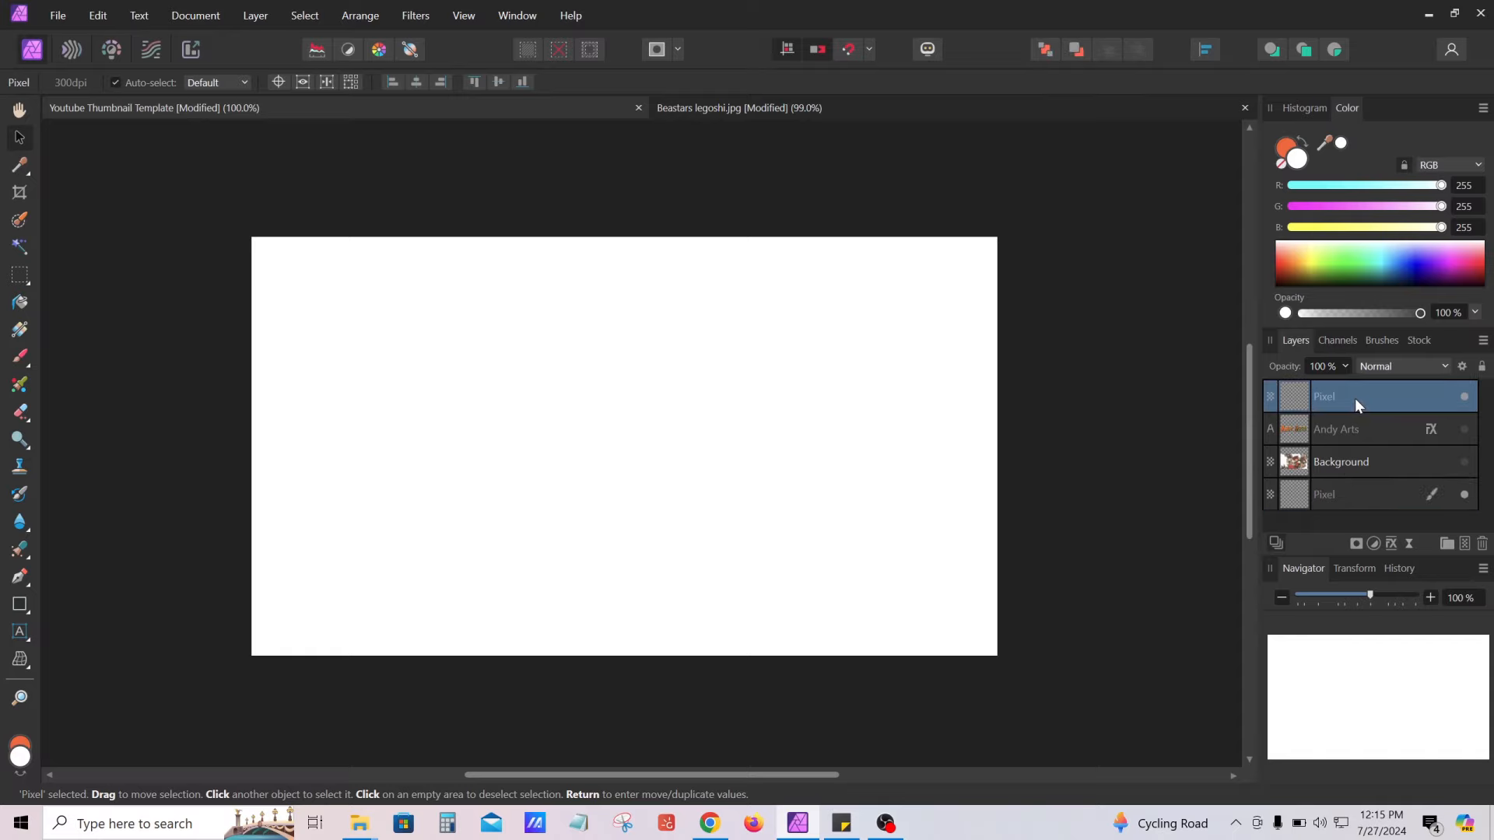
Try to paint a stroke on the blank canvas with the Gradual Acrylic Cotton Paper 01 brush
click(1380, 342)
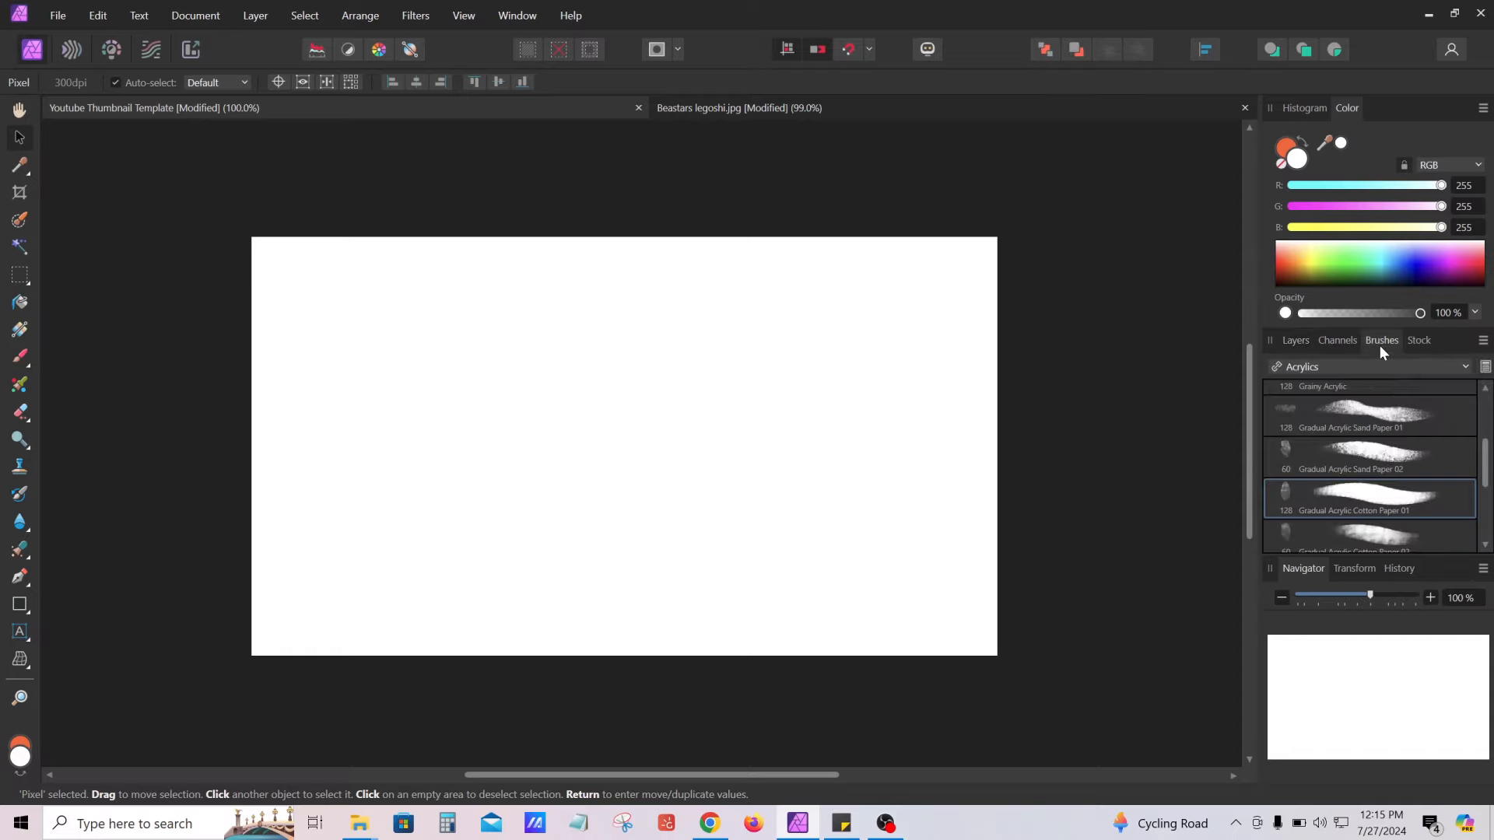
click(745, 424)
drag(651, 413, 753, 396)
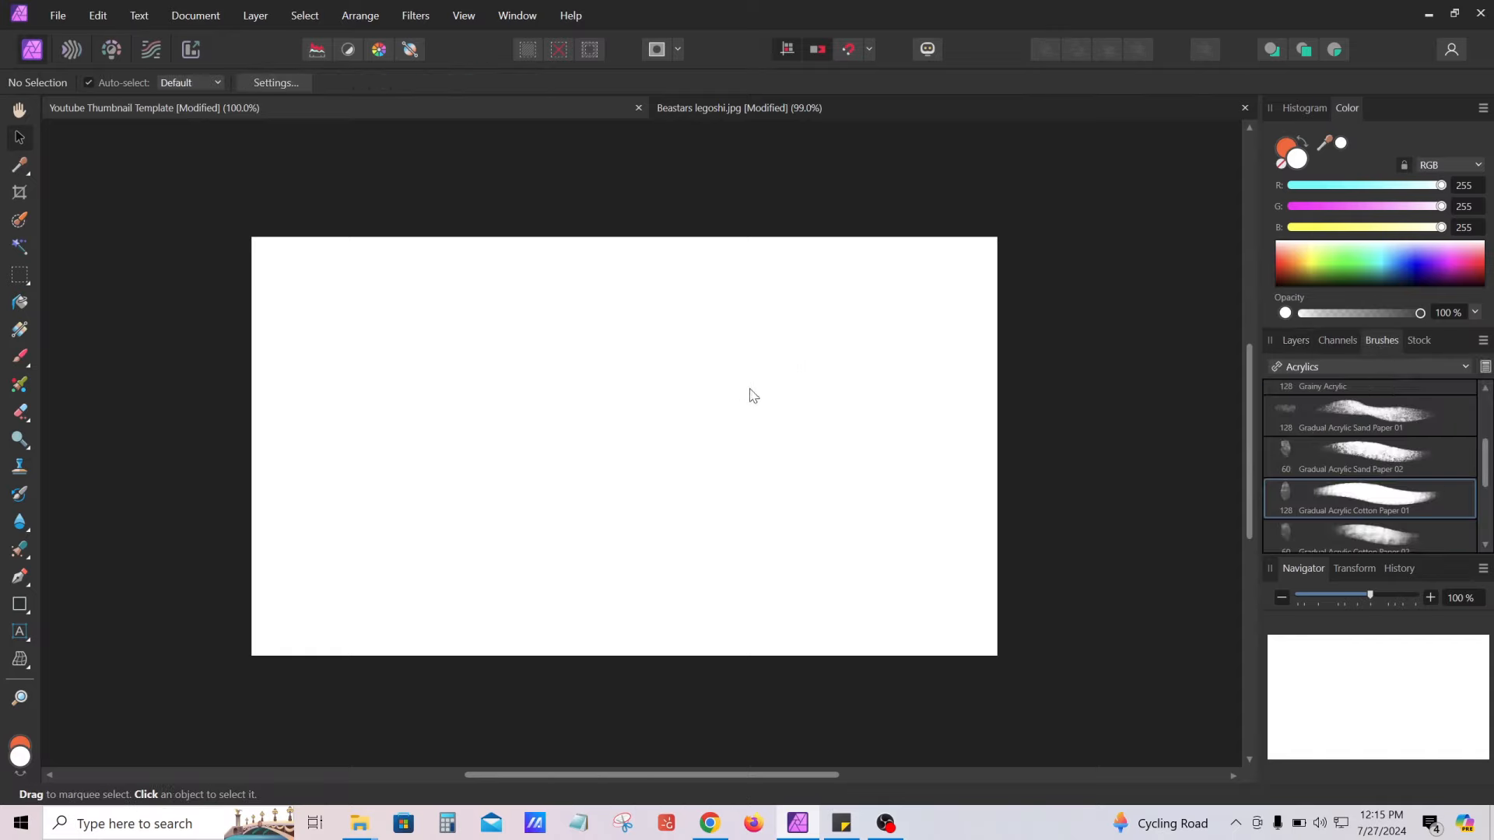